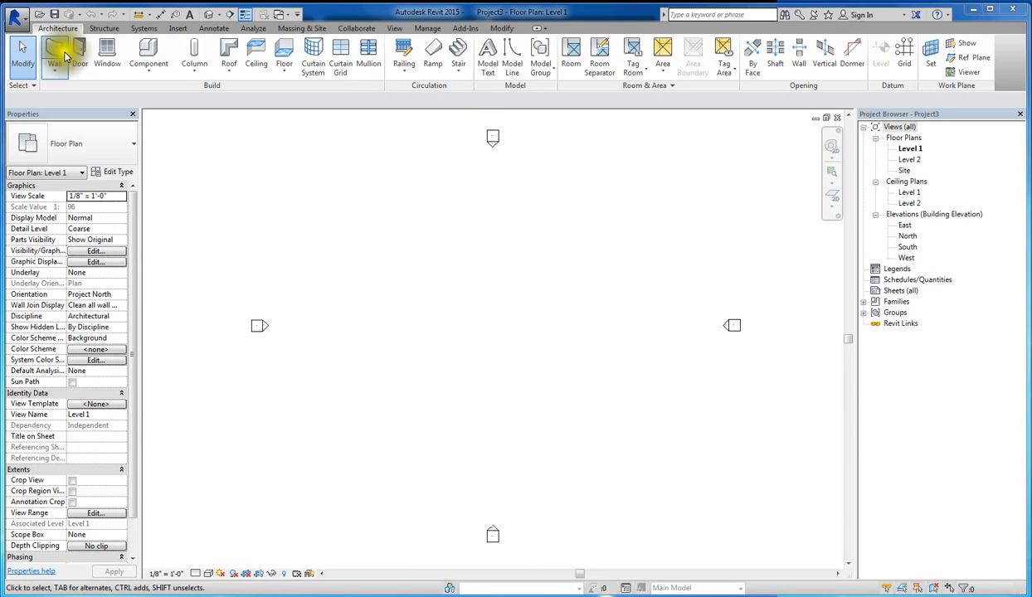
# - Create a new project from the default.rte template
pyautogui.click(23, 23)
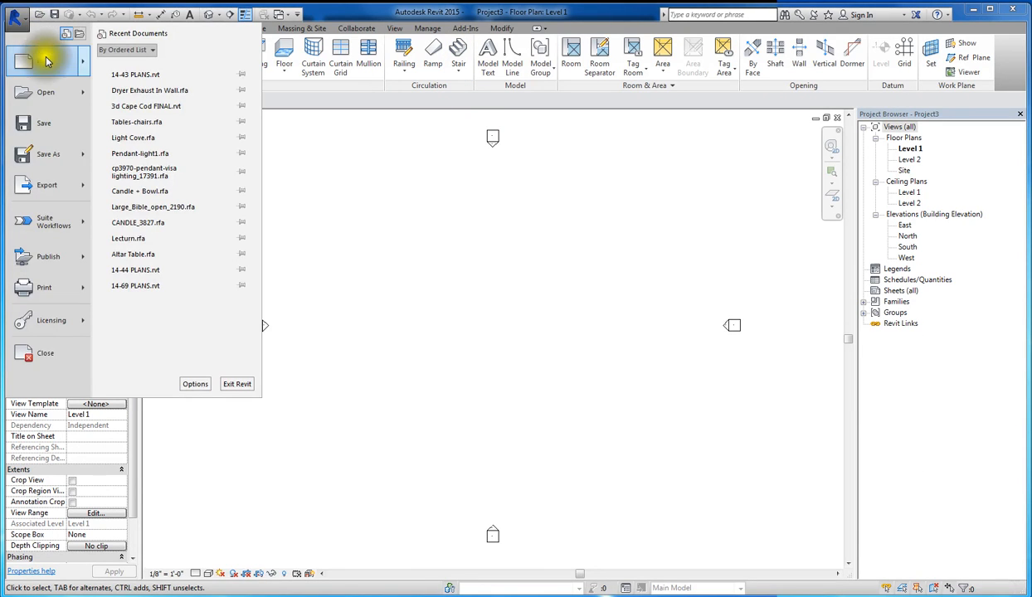
pyautogui.moveTo(75, 61)
pyautogui.click(149, 75)
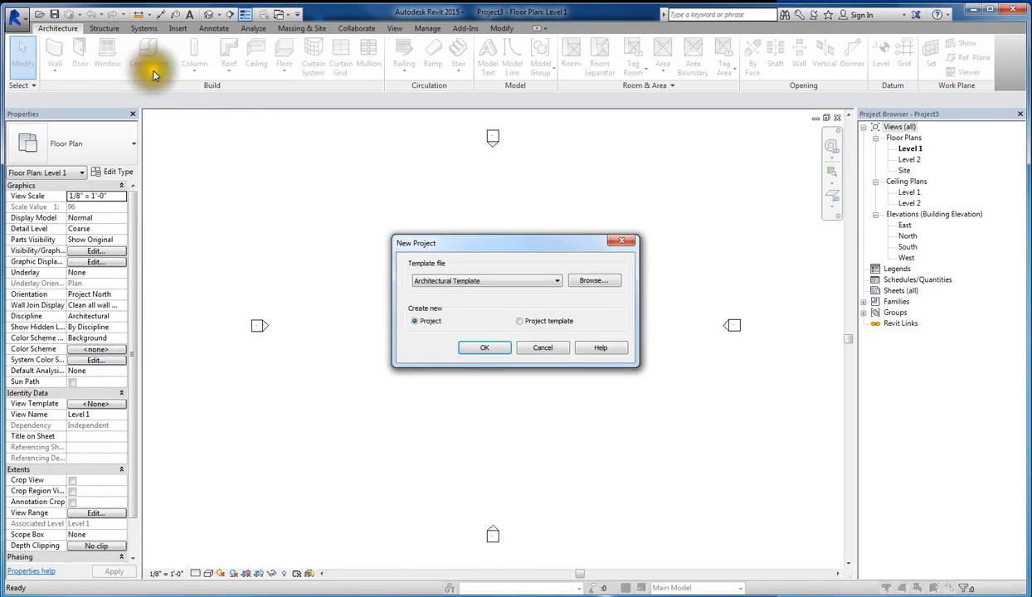
pyautogui.click(592, 283)
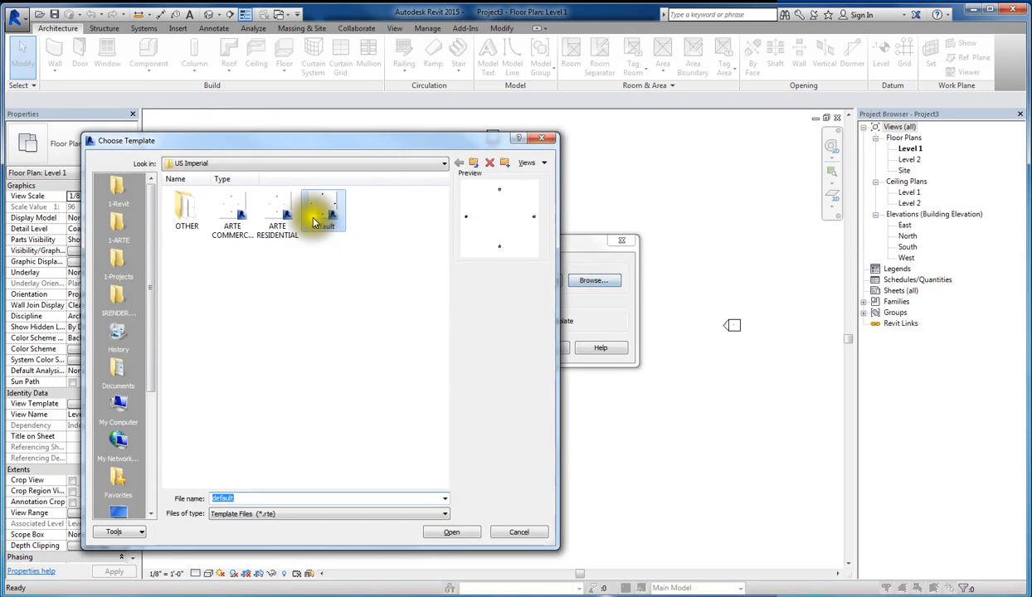
pyautogui.click(320, 209)
pyautogui.click(463, 536)
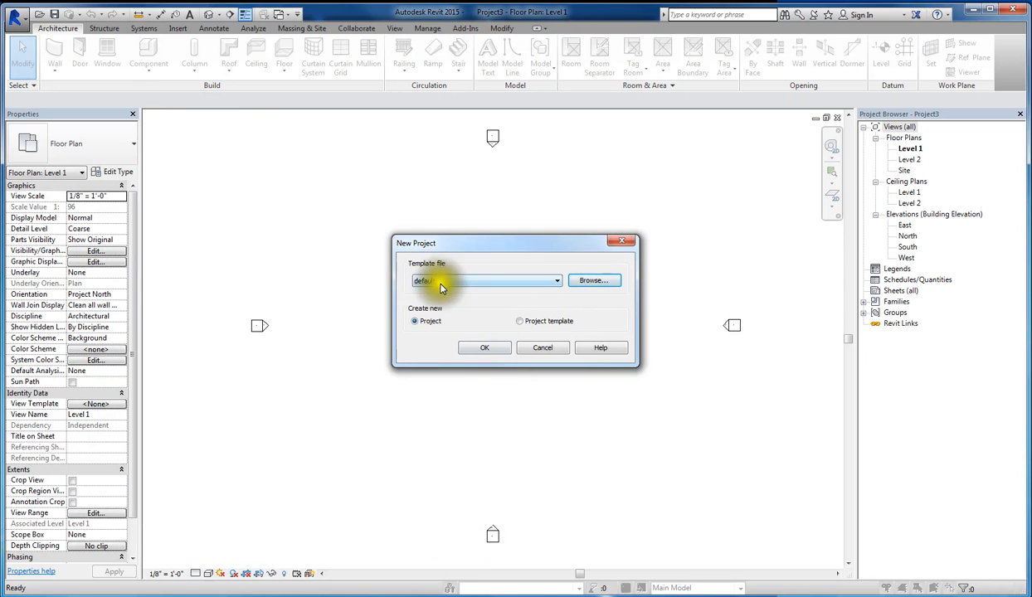
pyautogui.click(479, 347)
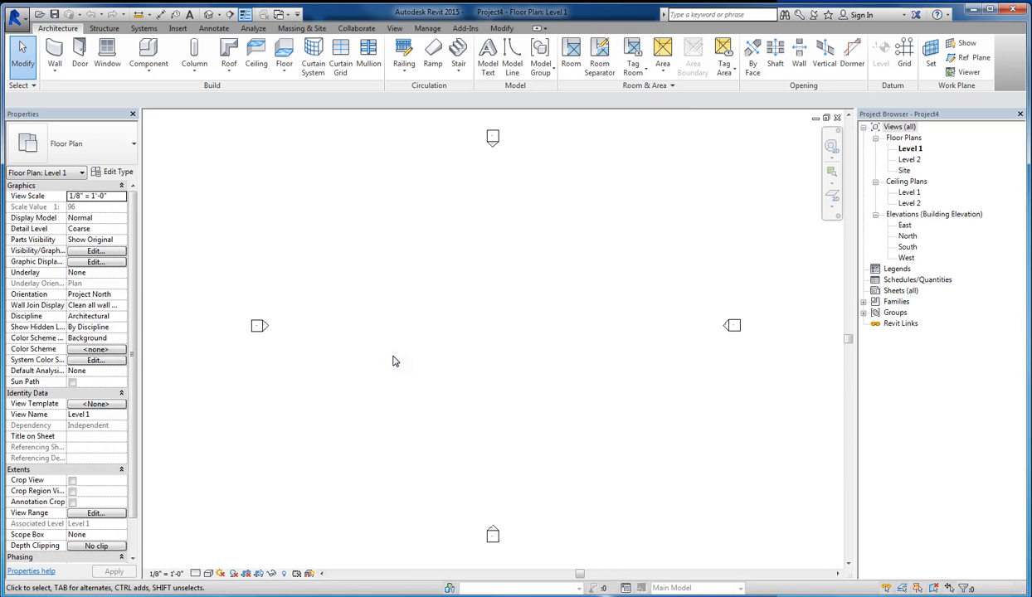
# - Draw a vertical Generic - 8" wall about 14' long on the Level 1 floor plan
pyautogui.press('w')
pyautogui.press('a')
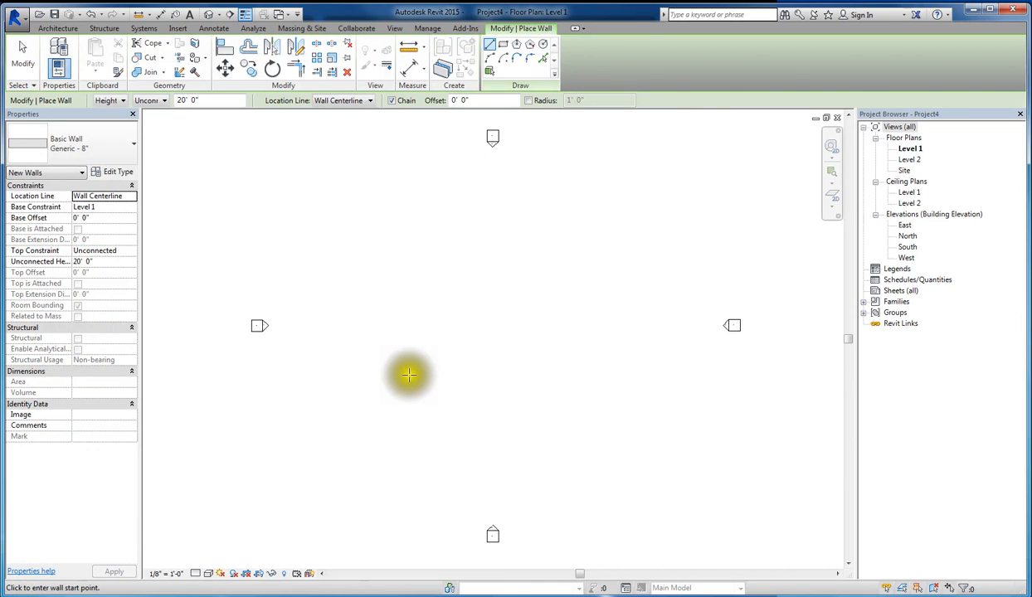
pyautogui.click(404, 375)
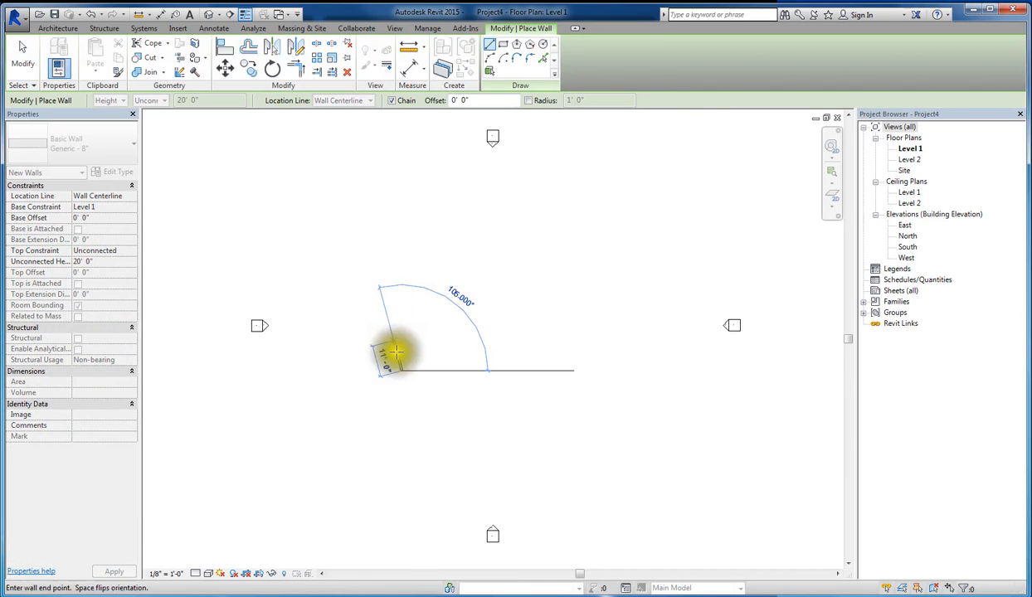
pyautogui.scroll(5, 400, 354)
pyautogui.click(409, 201)
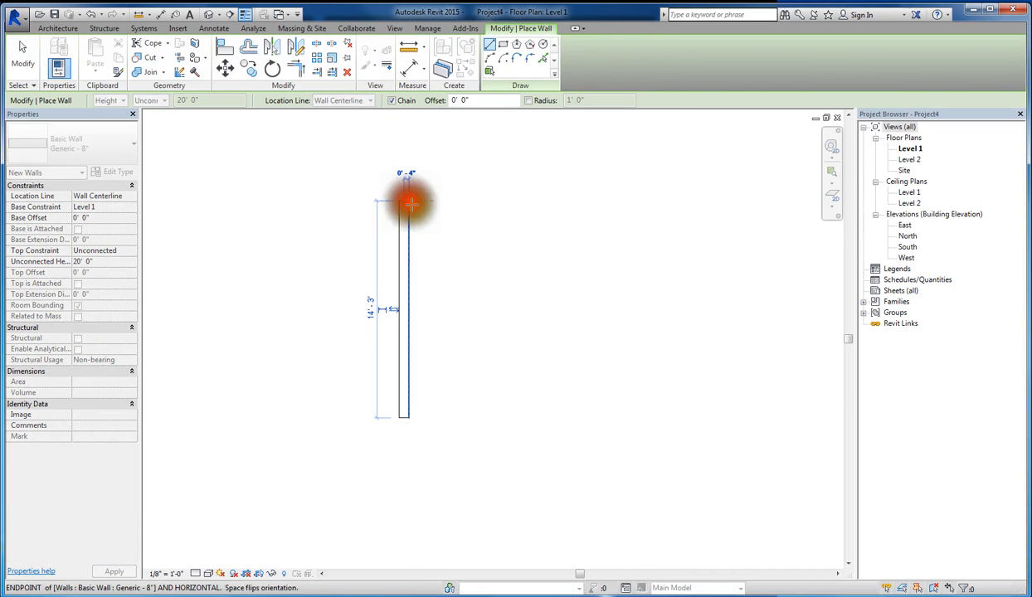
pyautogui.press('Escape')
# - Draw two horizontal walls, each about 16' 8" long, running right from both ends of the vertical wall to form a U shape
pyautogui.click(404, 417)
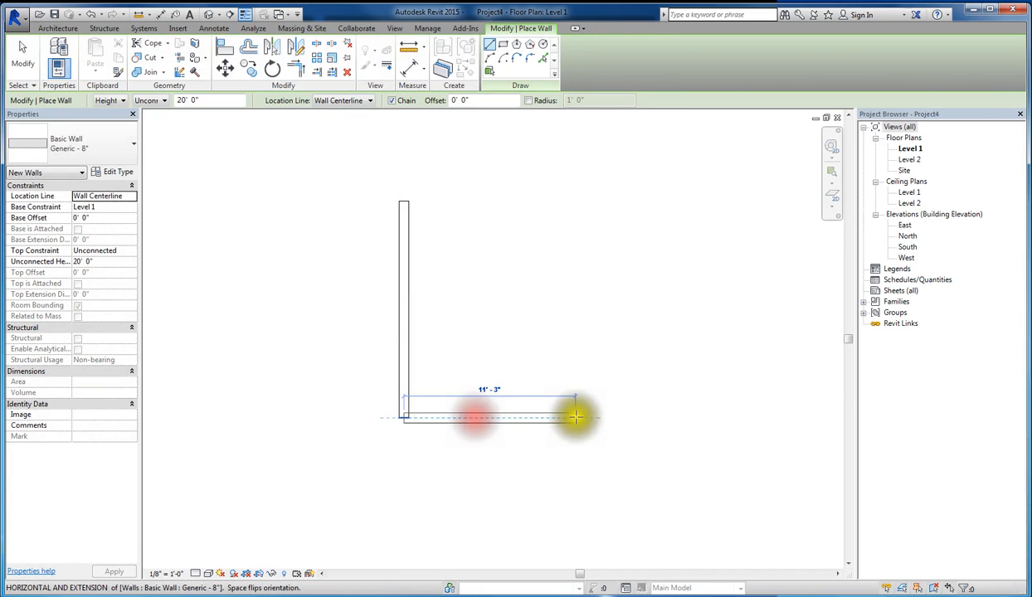
pyautogui.click(658, 417)
pyautogui.press('Escape')
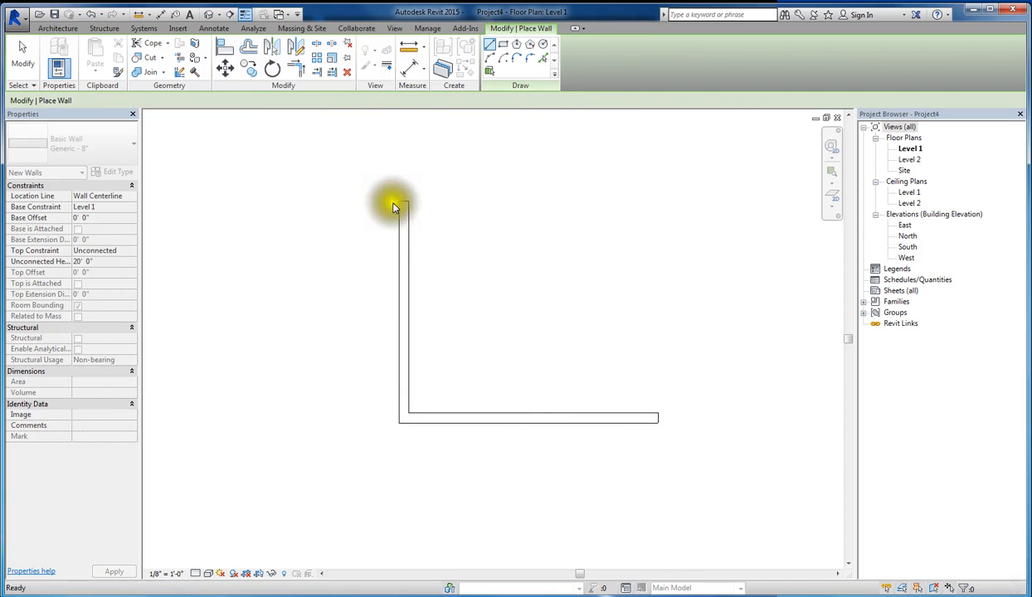
pyautogui.click(404, 204)
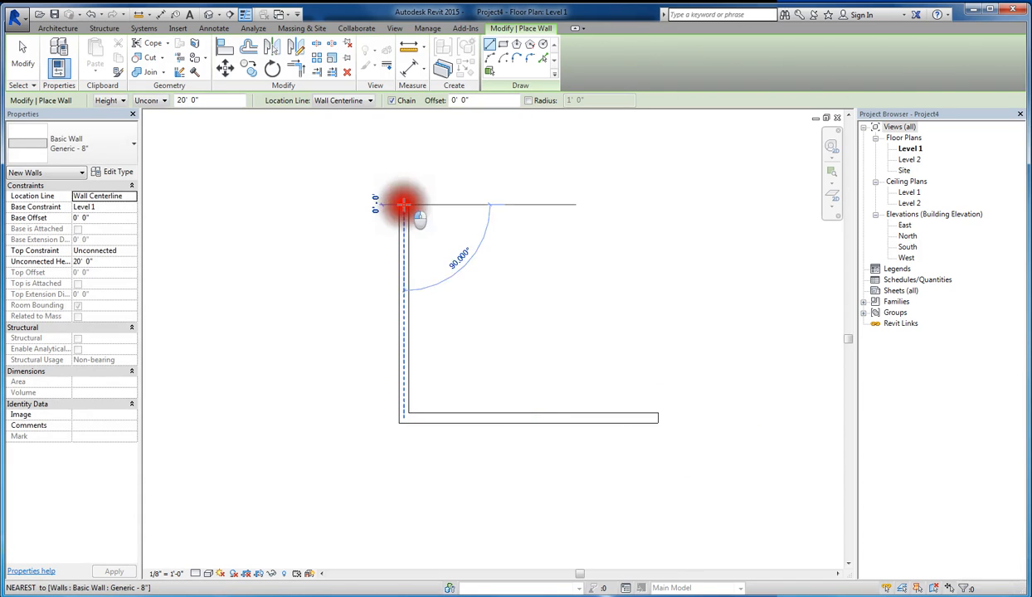
pyautogui.click(656, 205)
pyautogui.press('Escape')
pyautogui.press('Escape')
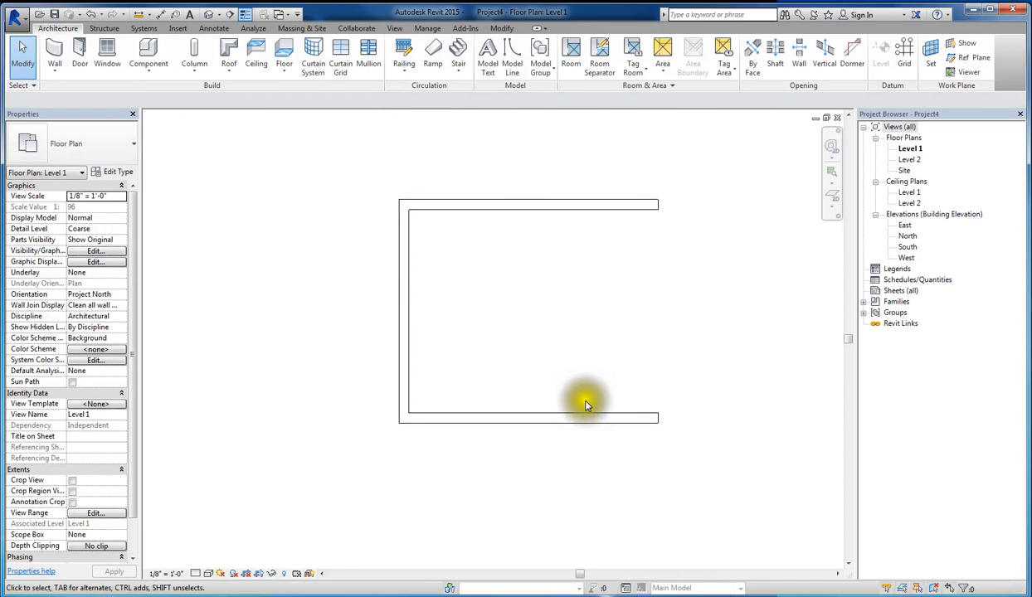
# - Add an aligned dimension between the inner faces of the two horizontal walls, placed beyond their open ends
pyautogui.press('i')
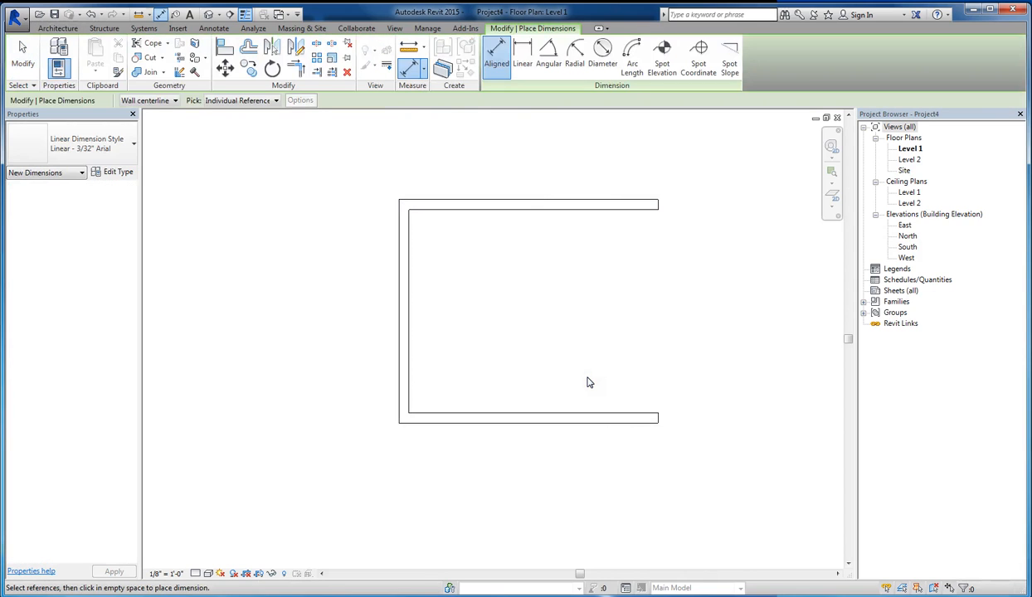
pyautogui.click(609, 417)
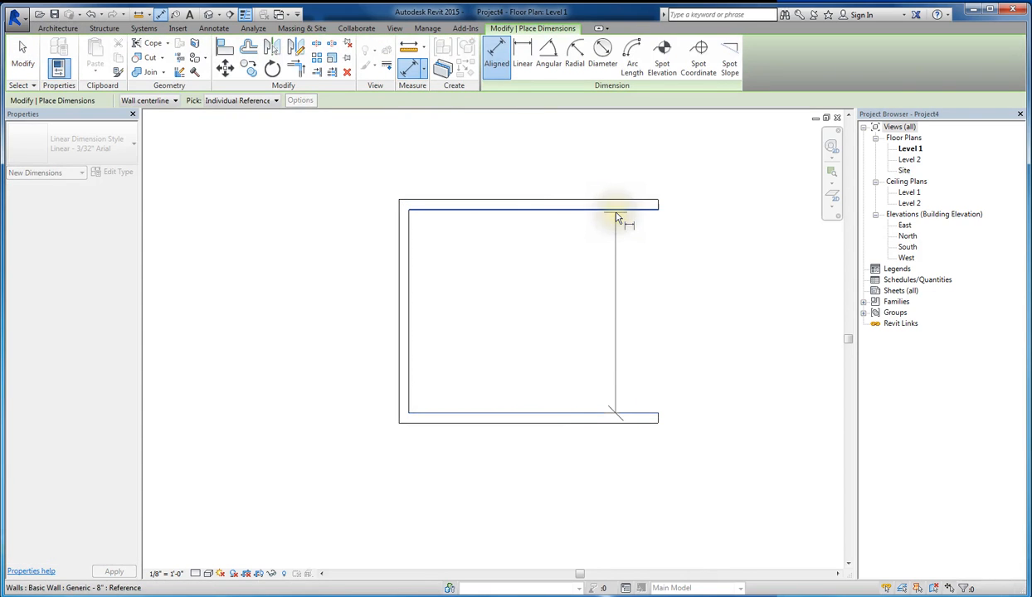
pyautogui.click(616, 218)
pyautogui.click(710, 301)
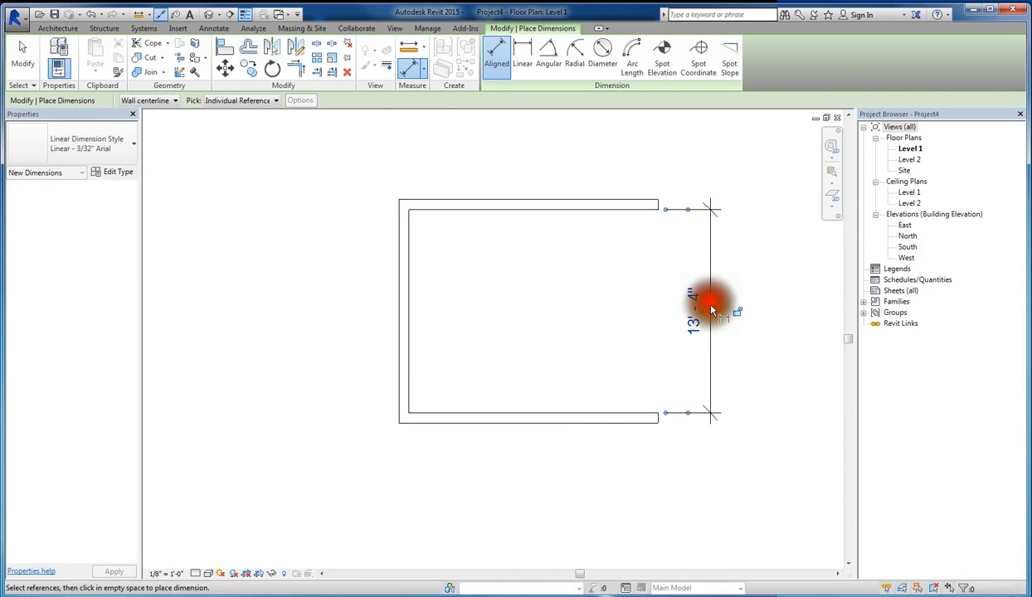
pyautogui.click(695, 325)
pyautogui.press('Escape')
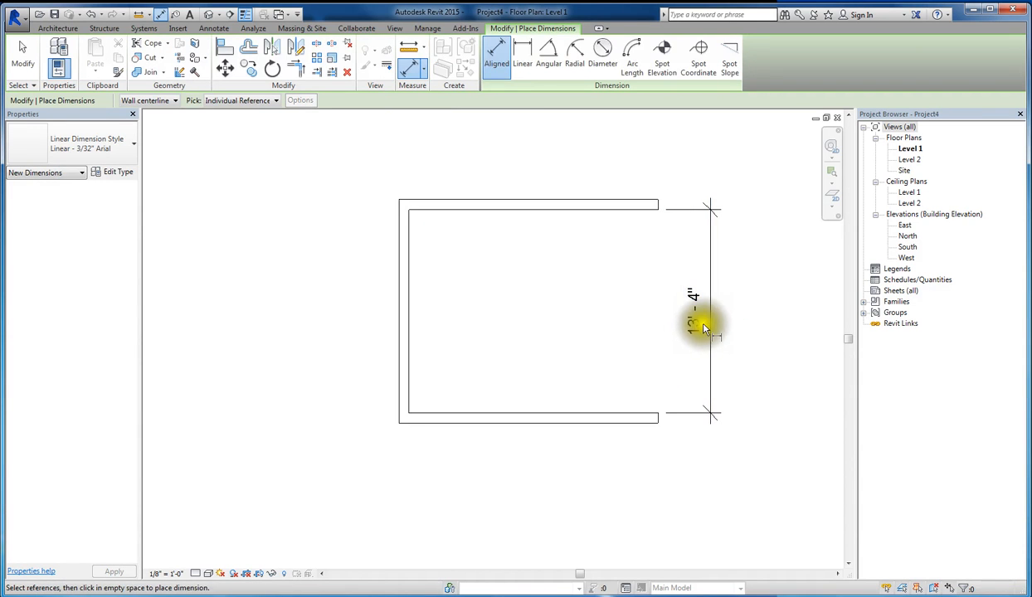
pyautogui.press('Escape')
# - Move the upper wall to set the inside distance between the horizontal walls to 10', and delete the dimension
pyautogui.click(618, 204)
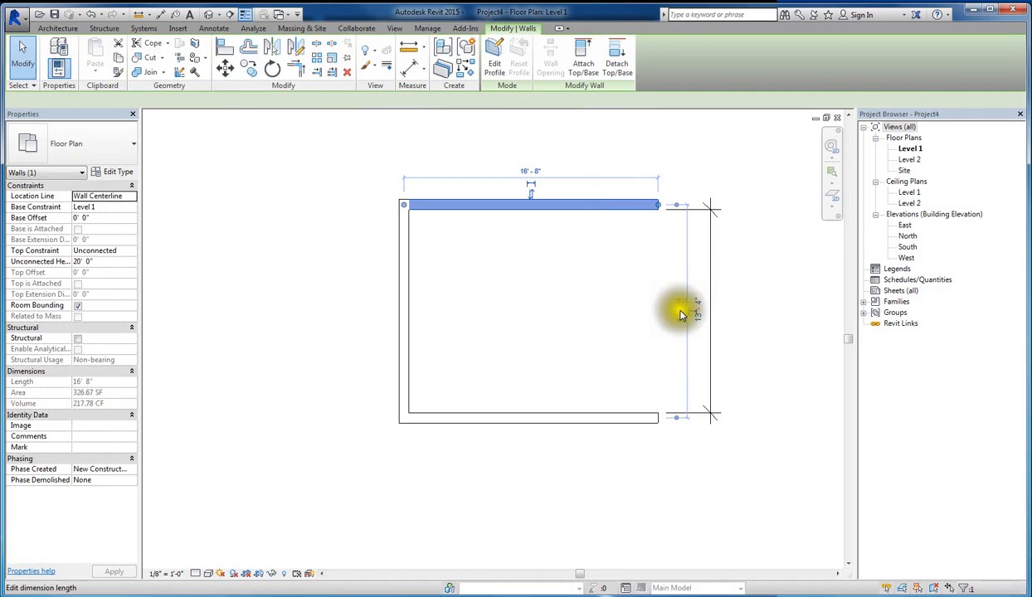
pyautogui.scroll(2, 701, 317)
pyautogui.click(692, 289)
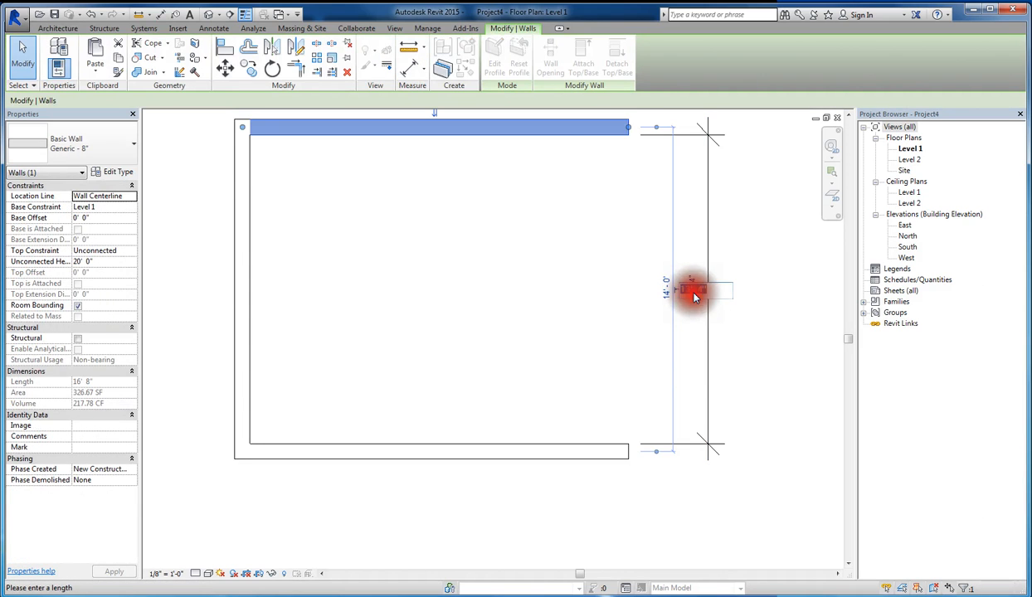
pyautogui.write('10')
pyautogui.press('Return')
pyautogui.click(606, 313)
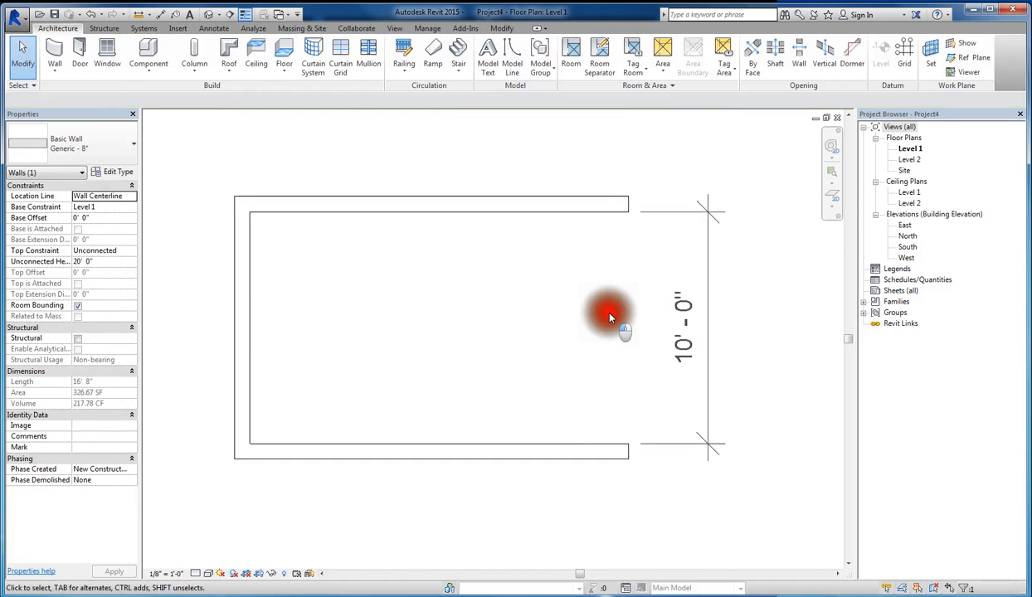
pyautogui.click(706, 305)
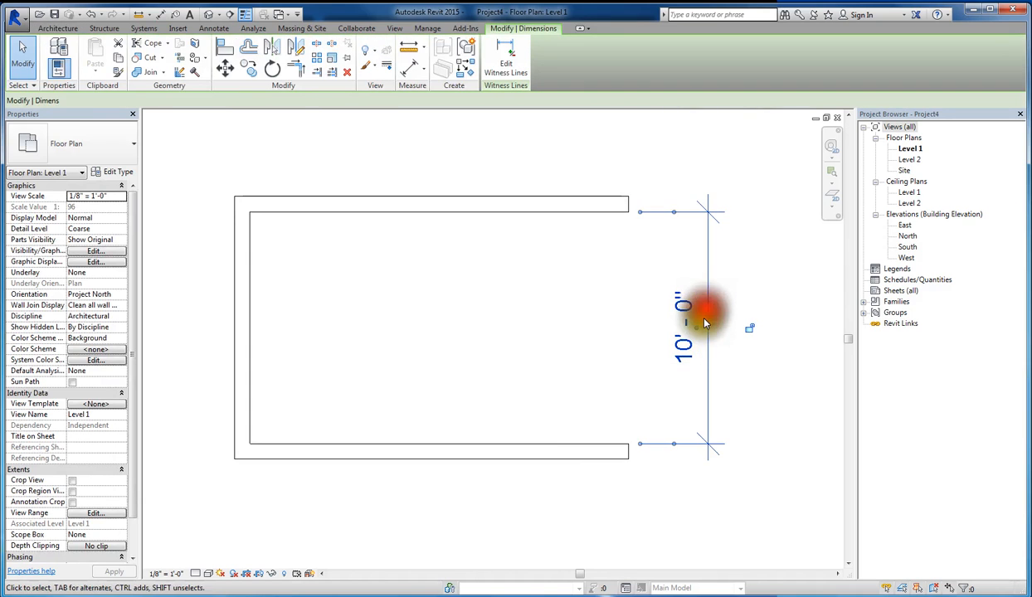
pyautogui.press('Delete')
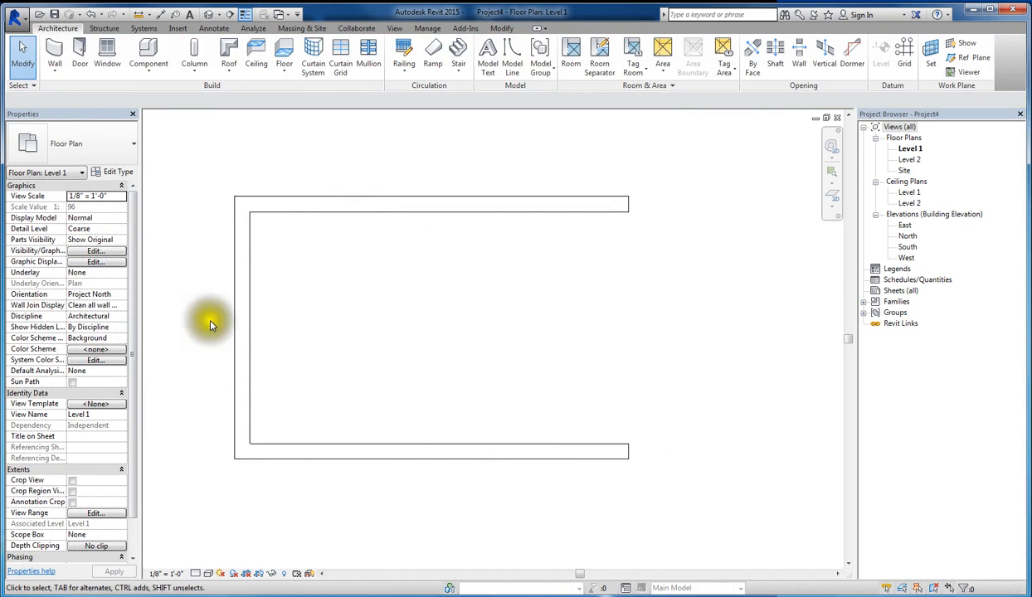
# - Set the elevation of Level 2 to 11' in the South elevation view
pyautogui.click(909, 160)
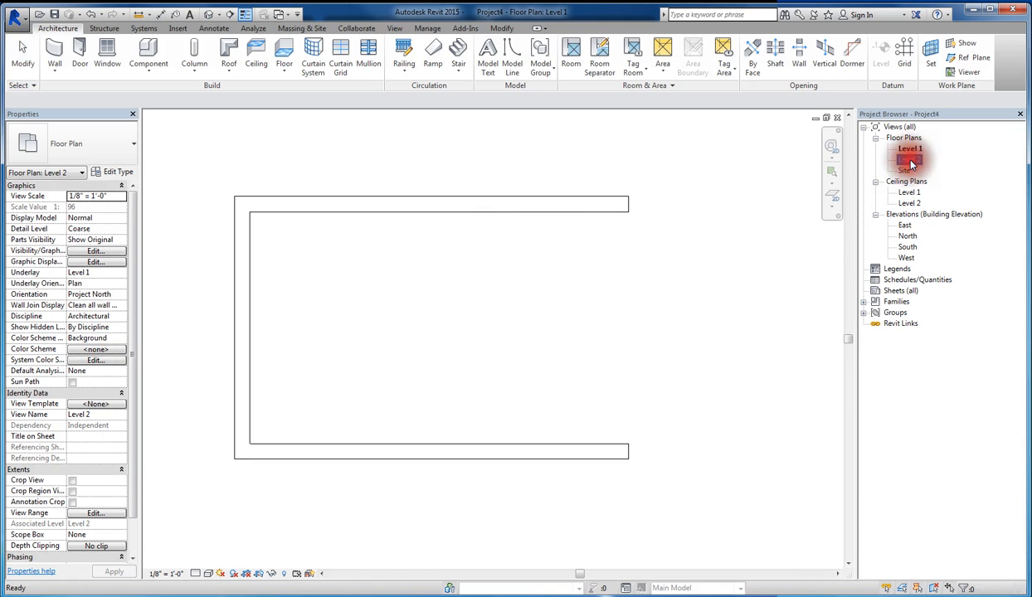
pyautogui.click(908, 247)
pyautogui.doubleClick(909, 249)
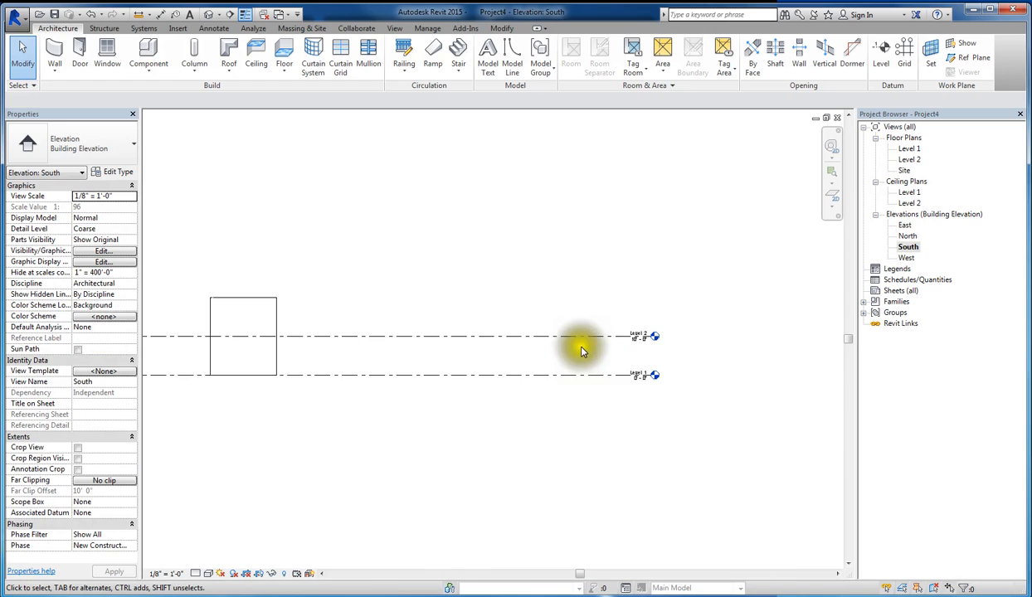
pyautogui.scroll(4, 710, 369)
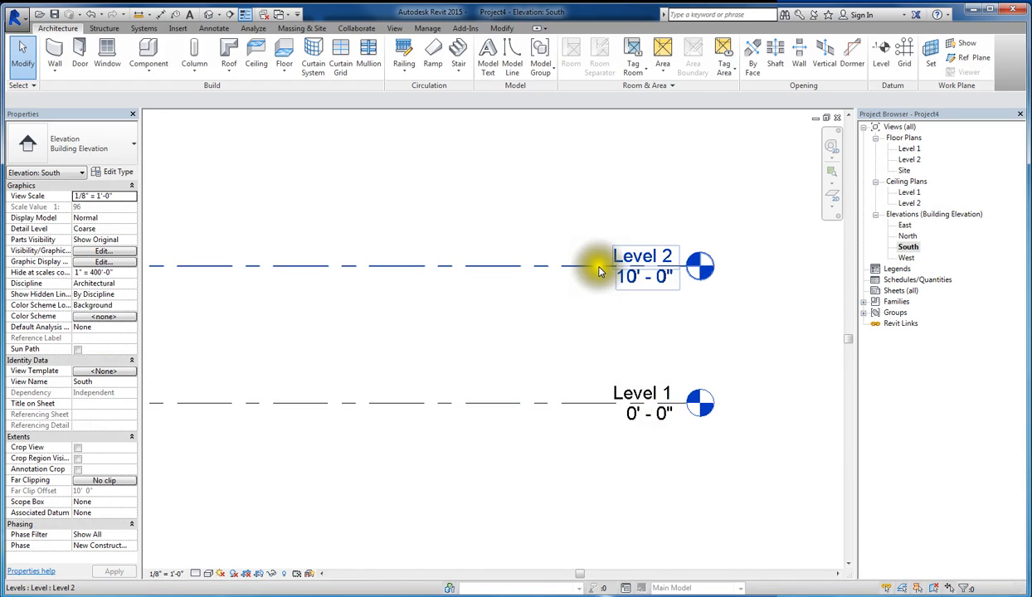
pyautogui.click(593, 271)
pyautogui.click(626, 277)
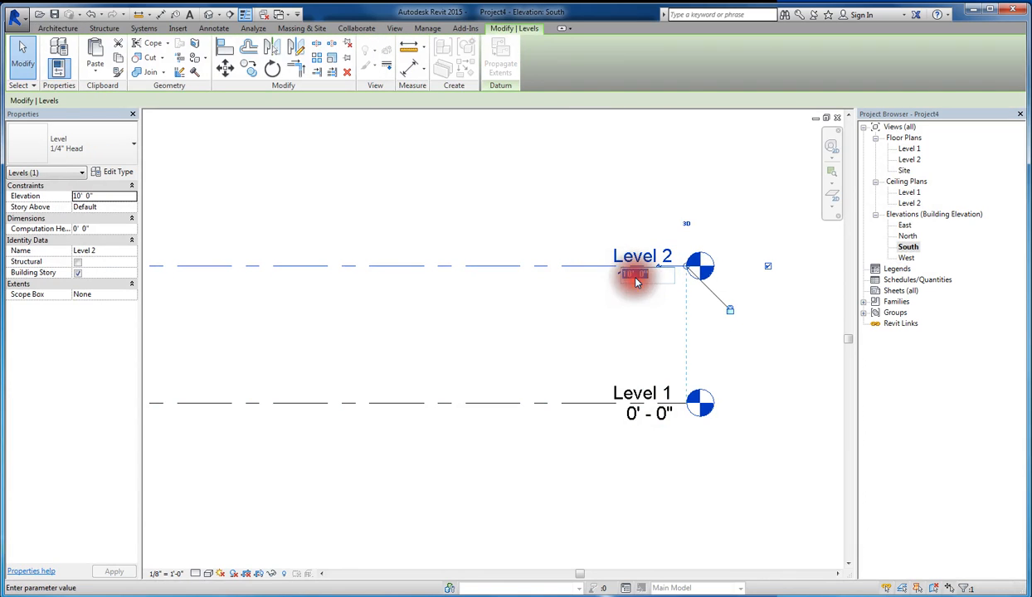
pyautogui.write('1')
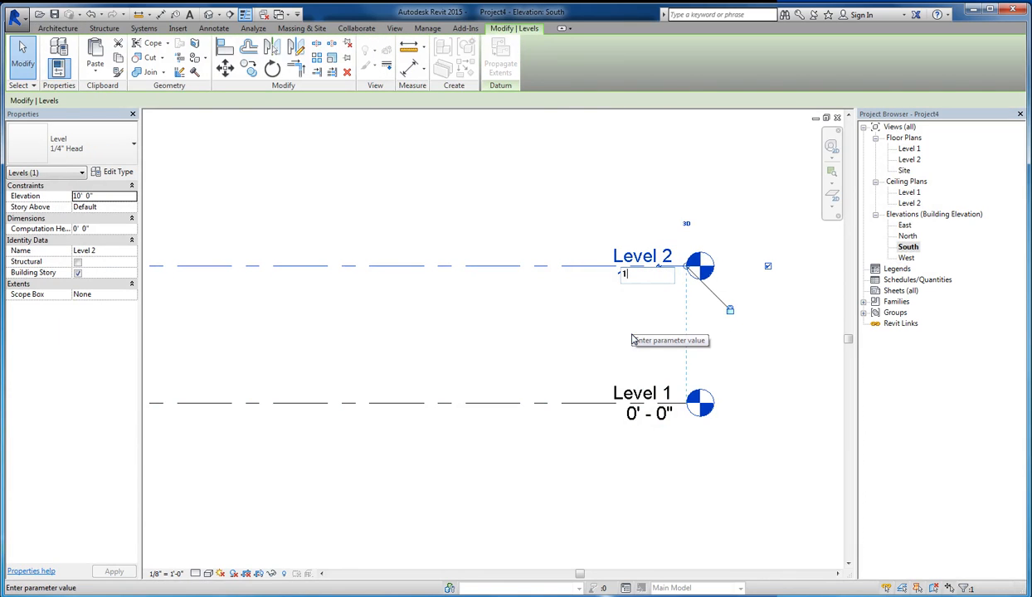
pyautogui.write('1')
pyautogui.press('Return')
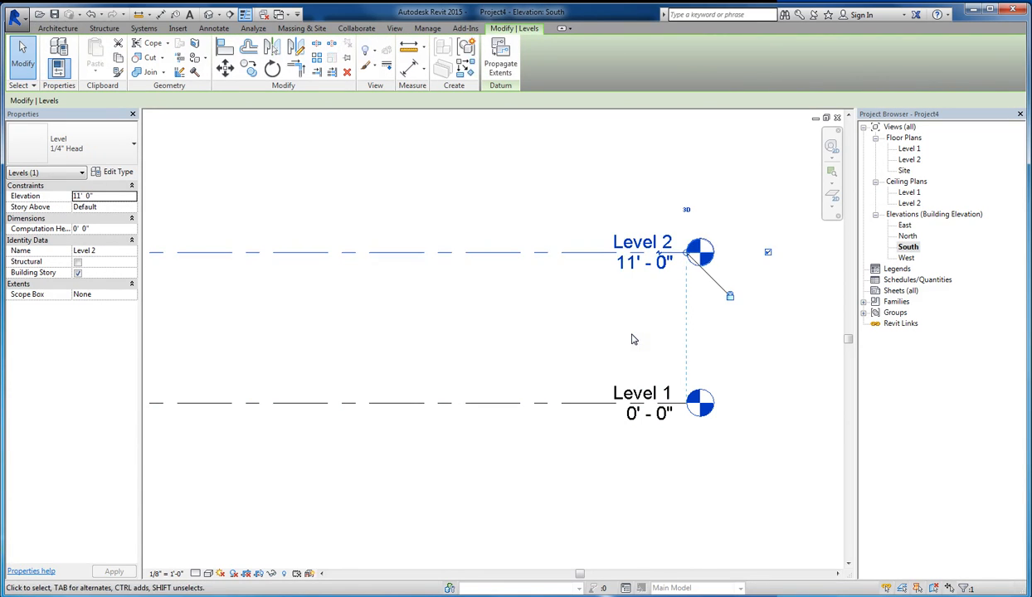
pyautogui.click(572, 460)
# - Shorten the level lines so that their heads sit just beyond the right side of the building
pyautogui.scroll(-2, 714, 348)
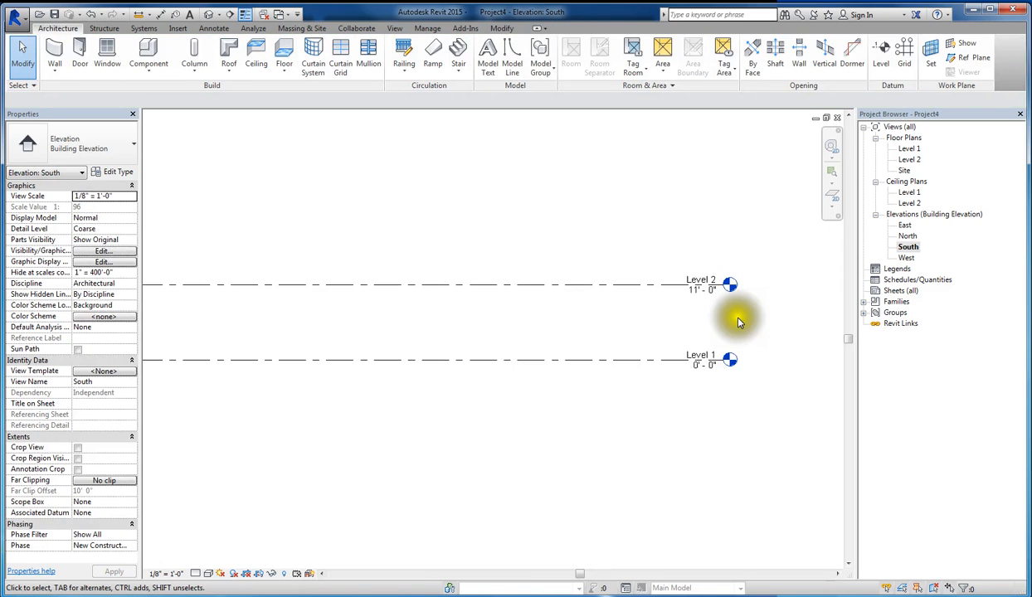
pyautogui.click(673, 284)
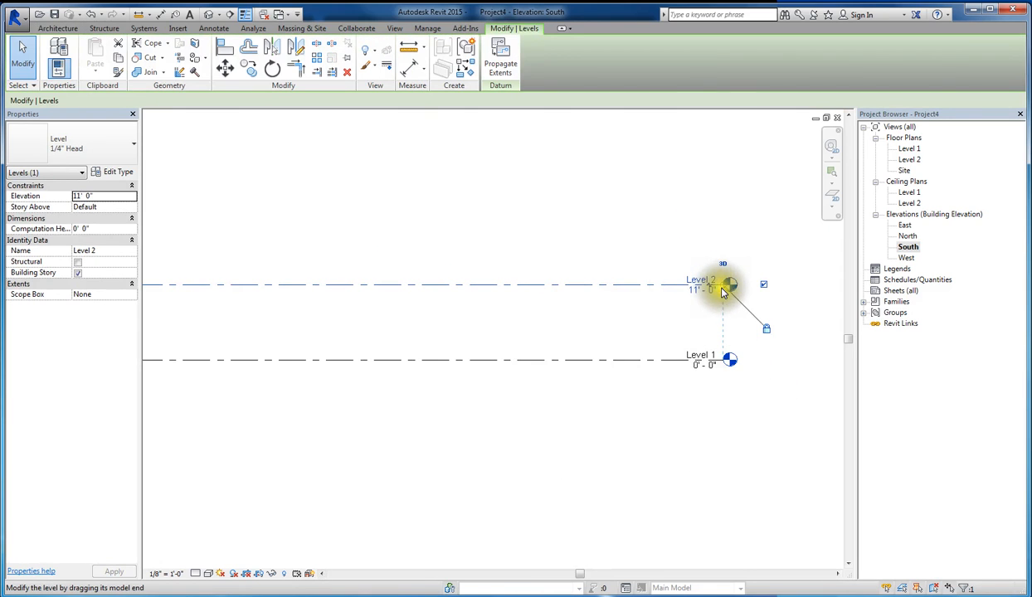
pyautogui.moveTo(727, 290); pyautogui.dragTo(332, 289)
pyautogui.scroll(-3, 605, 299)
pyautogui.click(297, 359)
pyautogui.scroll(3, 190, 298)
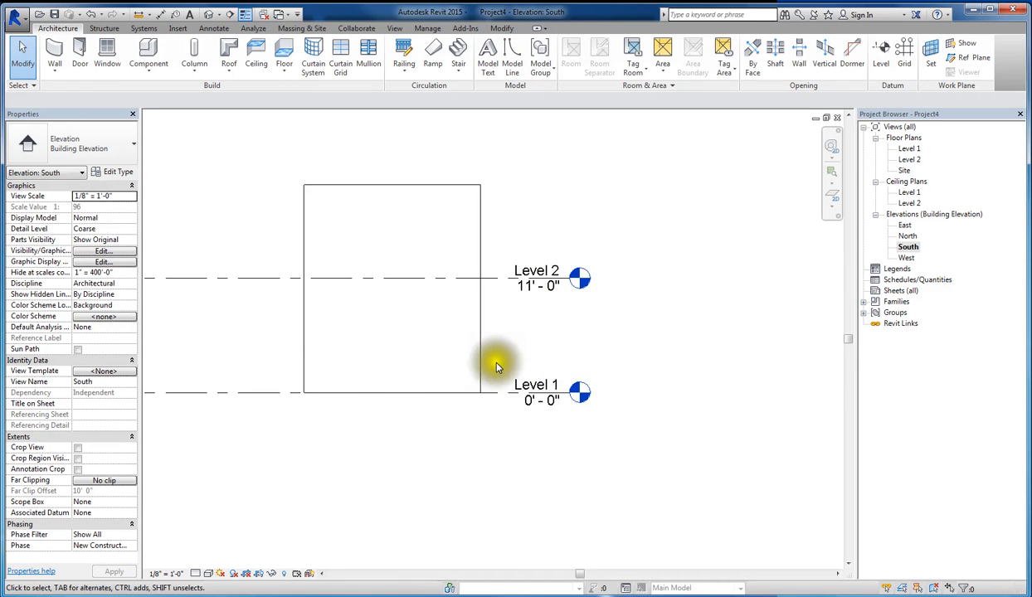
# - Start a stair on the Level 1 floor plan with the Assembled Stair type 7" max riser 11" tread, and open its type properties
pyautogui.doubleClick(910, 148)
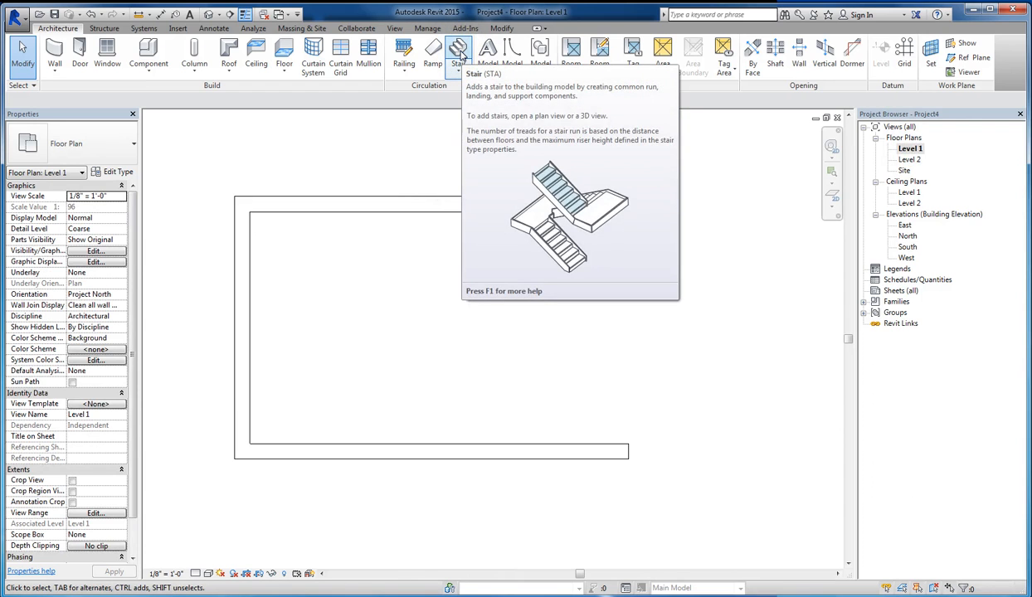
pyautogui.click(458, 51)
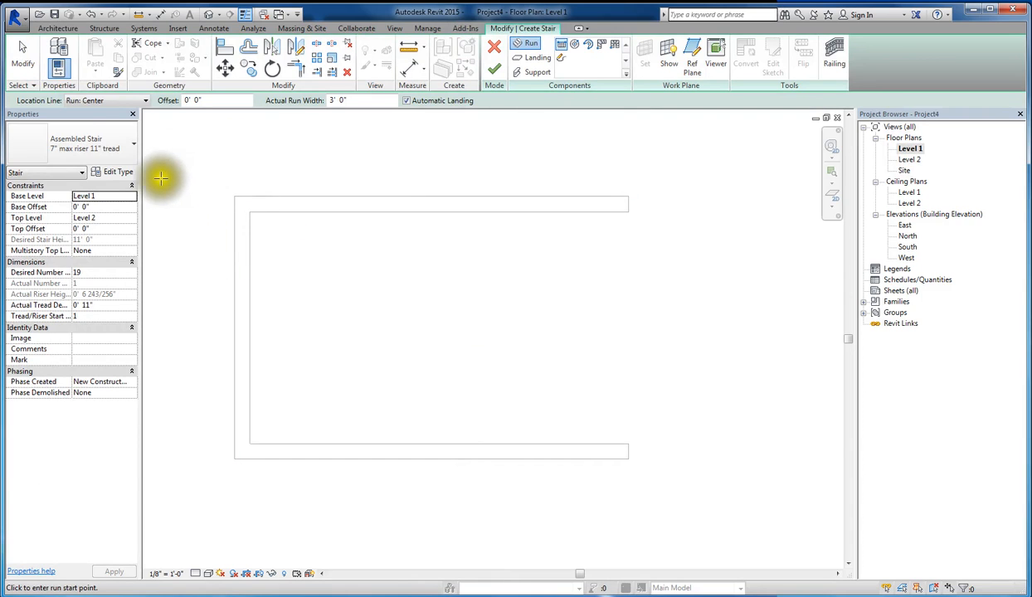
pyautogui.click(123, 159)
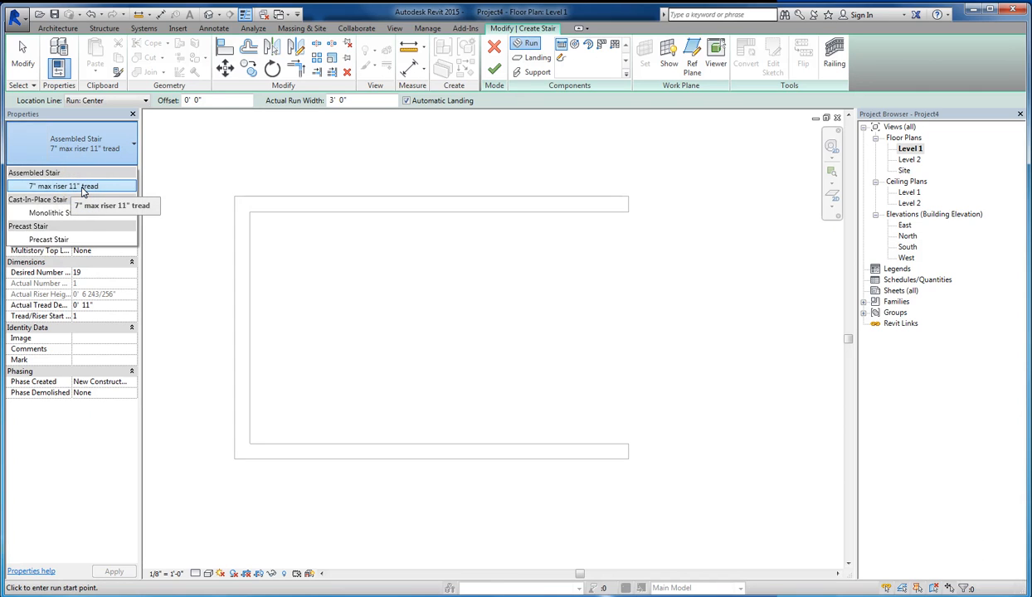
pyautogui.click(83, 188)
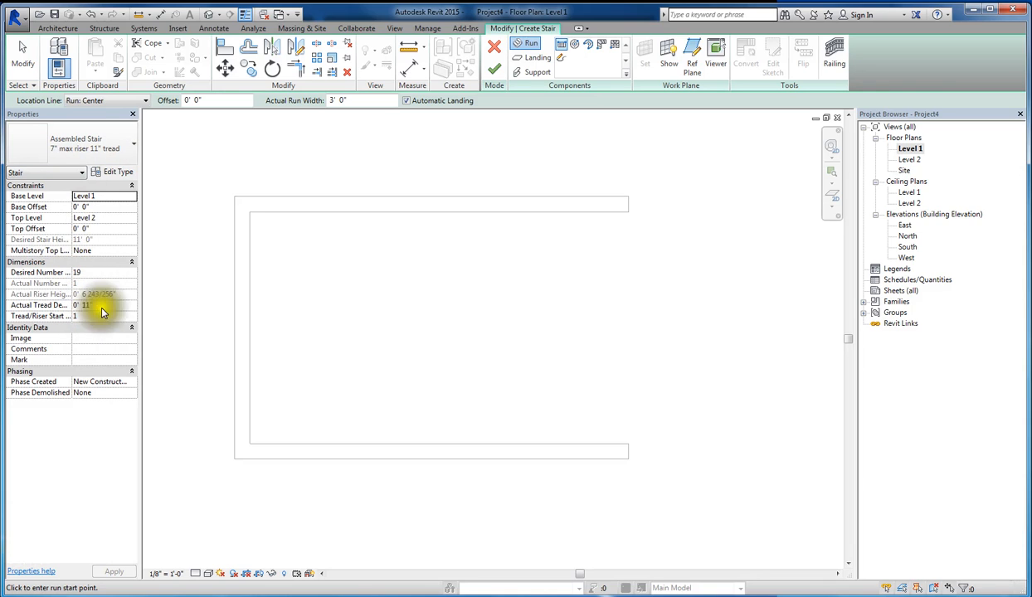
pyautogui.click(118, 172)
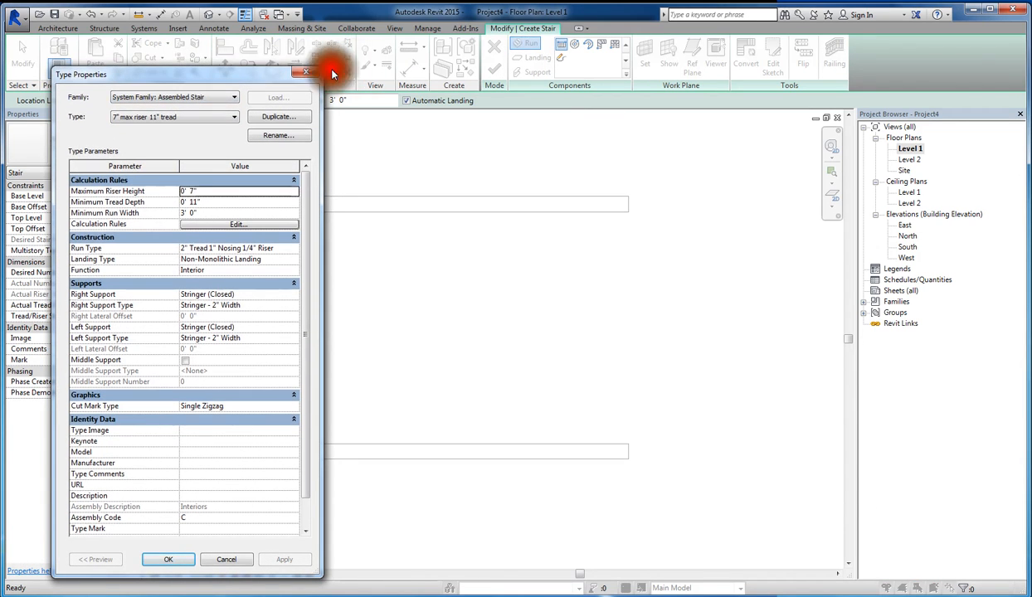
# - Review the assembled stair's type parameters and the tread and riser settings of its run type 2" Tread 1" Nosing 1/4" Riser
pyautogui.moveTo(269, 75); pyautogui.dragTo(408, 61)
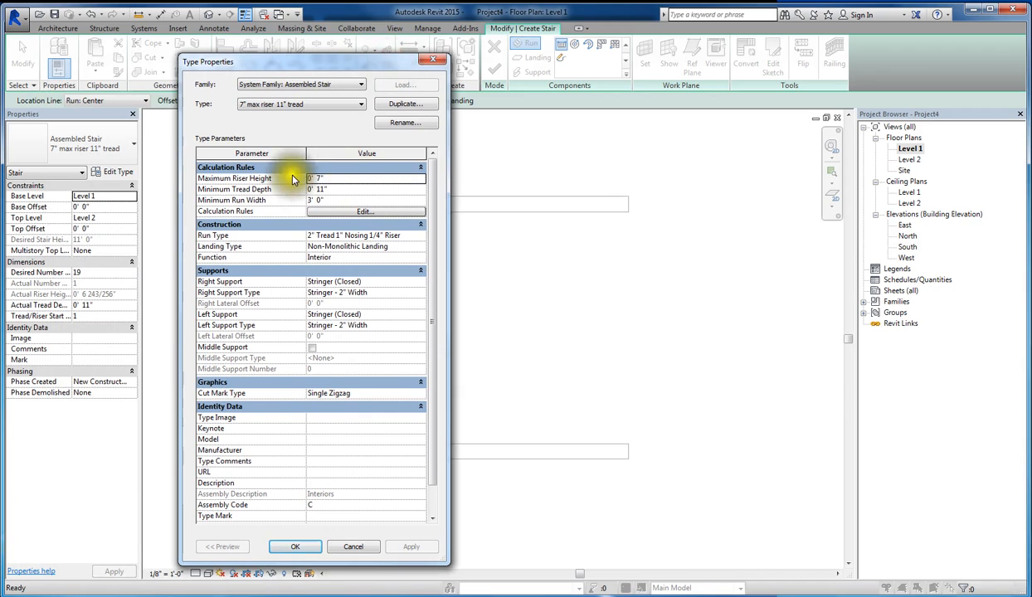
pyautogui.moveTo(436, 403); pyautogui.dragTo(438, 376)
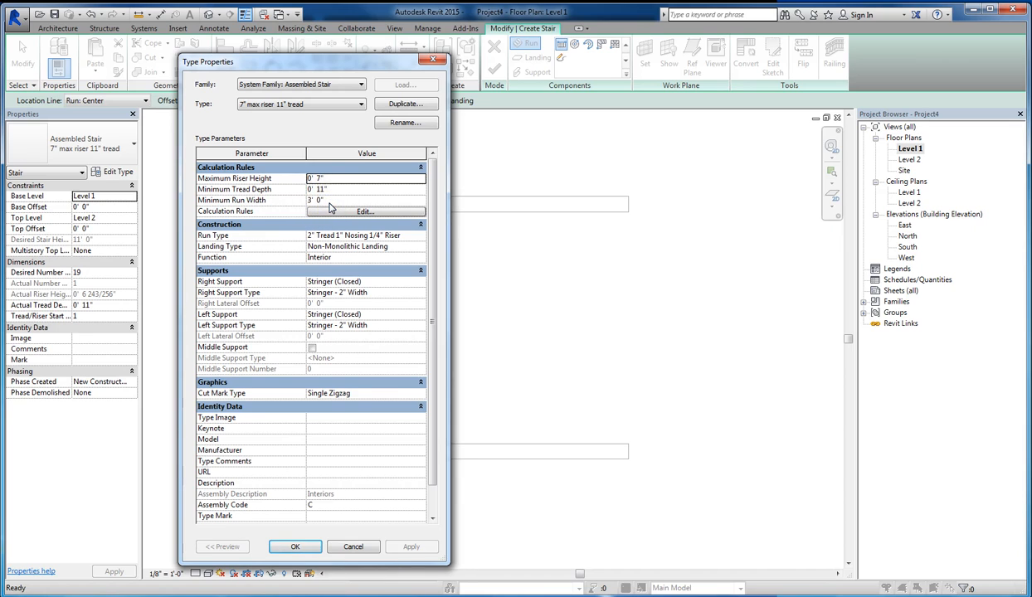
pyautogui.click(420, 235)
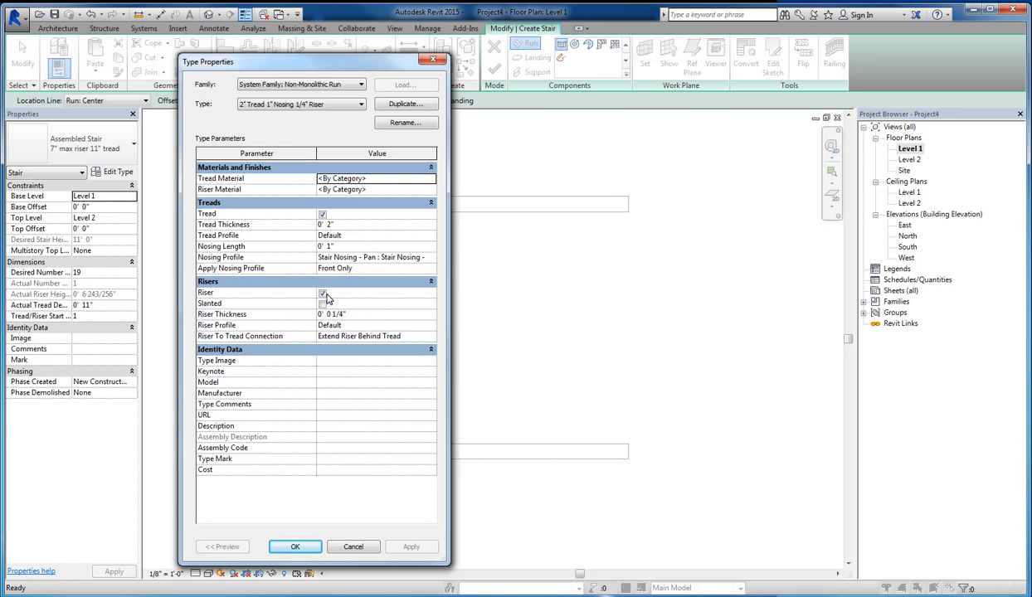
pyautogui.click(323, 295)
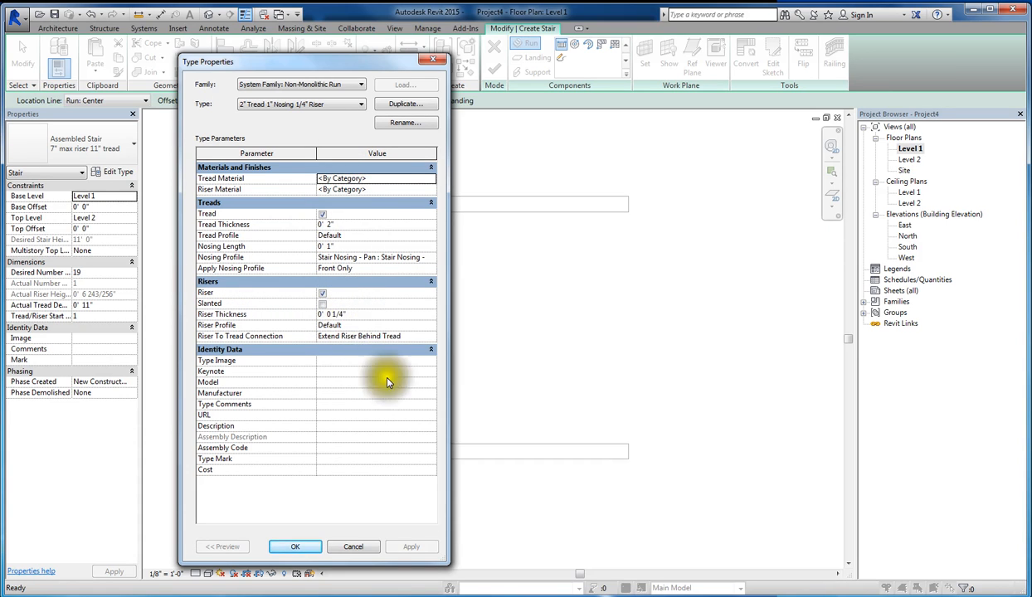
pyautogui.click(297, 547)
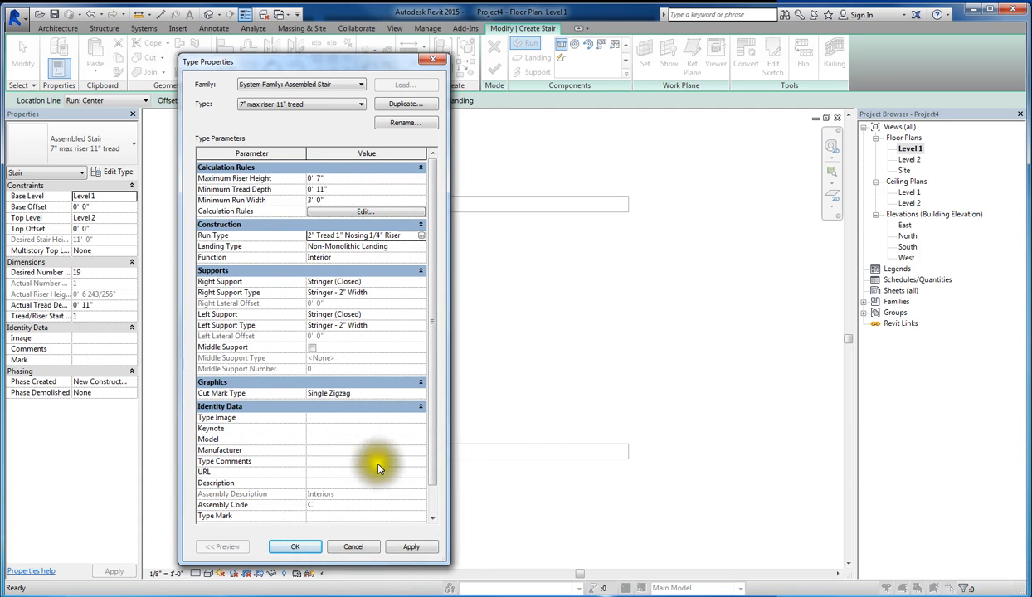
pyautogui.click(299, 547)
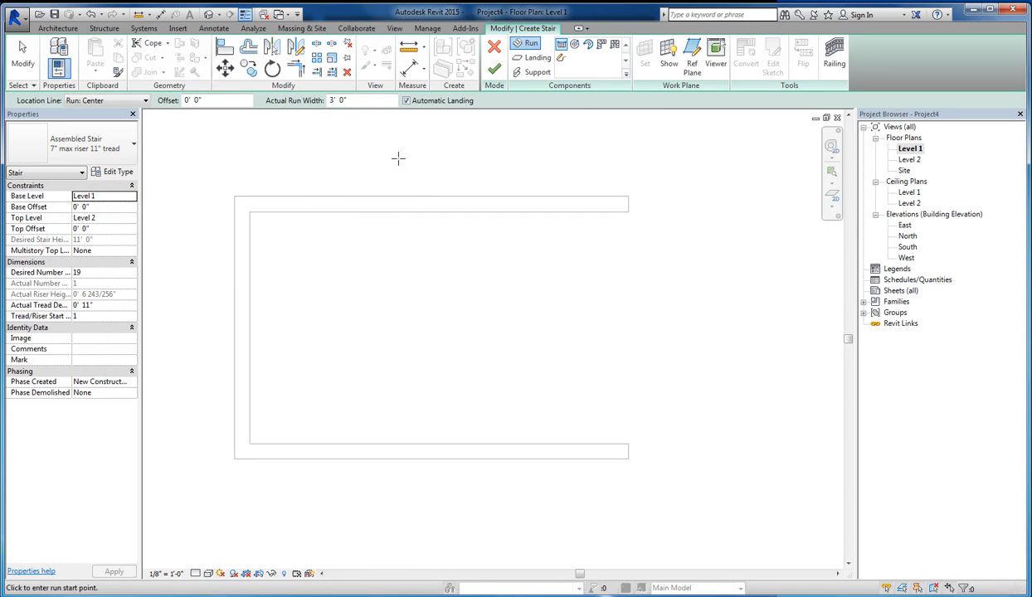
# - Set the stair's location line to Run: Left and its actual run width to 4' 0"
pyautogui.click(144, 101)
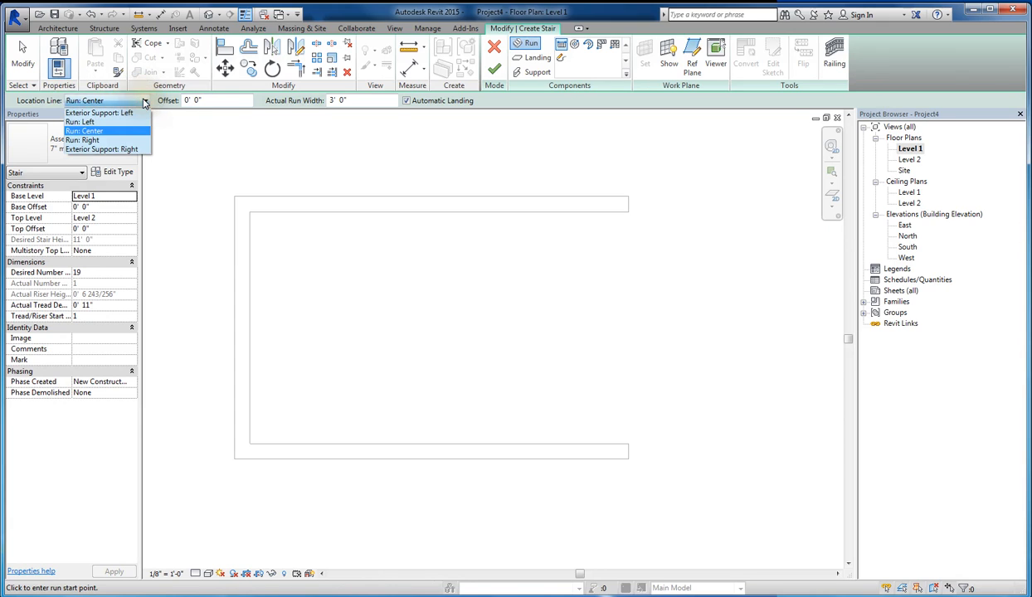
pyautogui.click(96, 123)
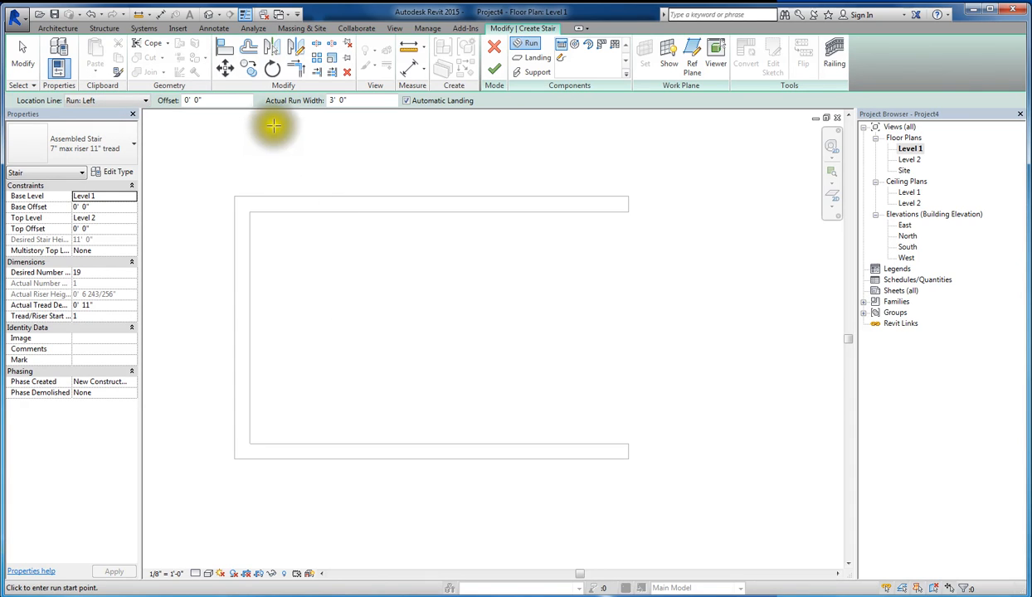
pyautogui.click(362, 103)
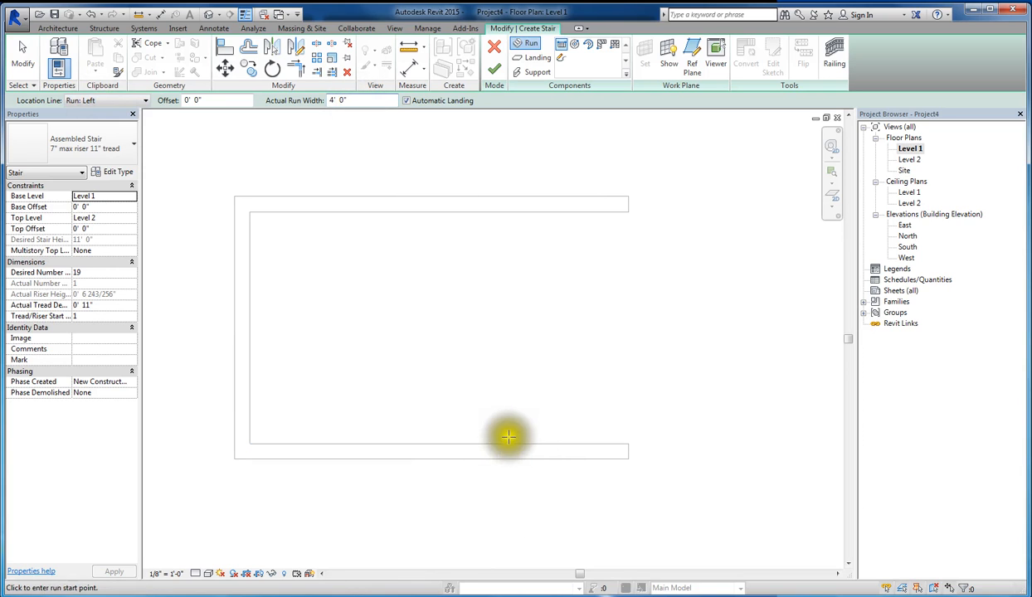
# - Draw the first run along the lower wall's inside face, starting about 9" from its open end and about 7'-4" long with 9 risers
pyautogui.click(610, 443)
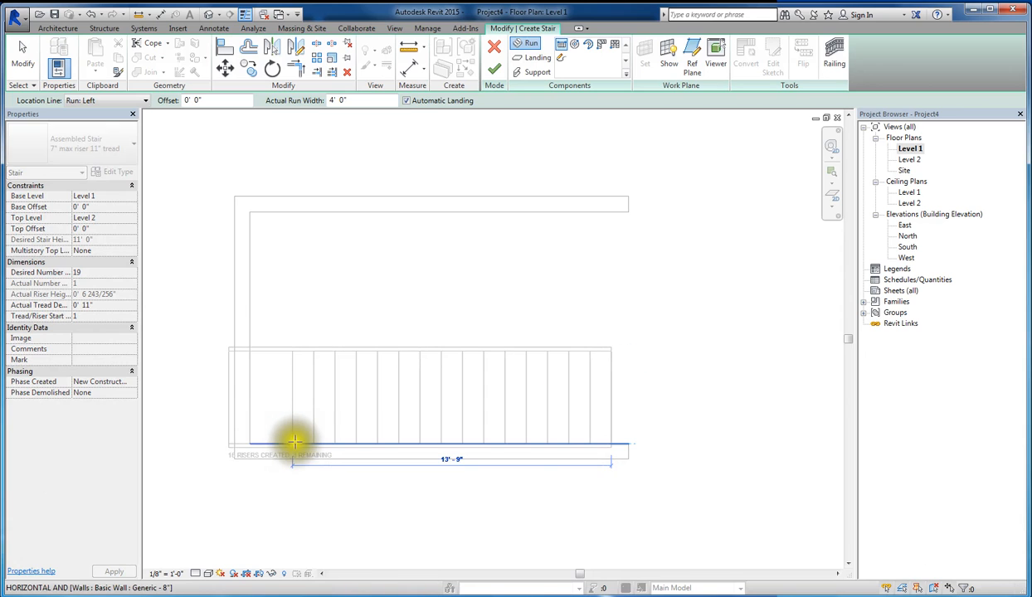
pyautogui.scroll(-3, 276, 454)
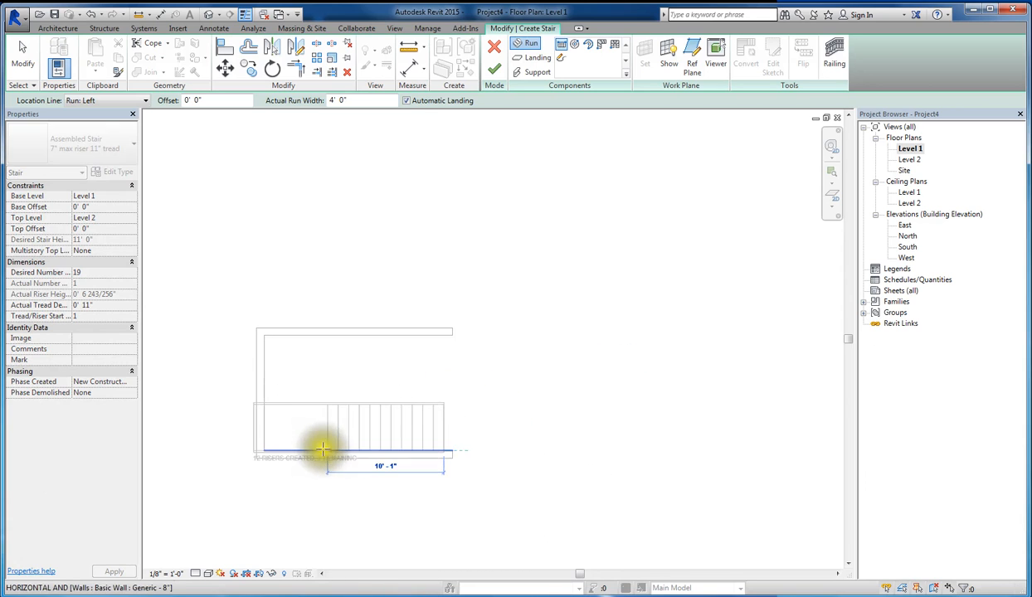
pyautogui.click(466, 443)
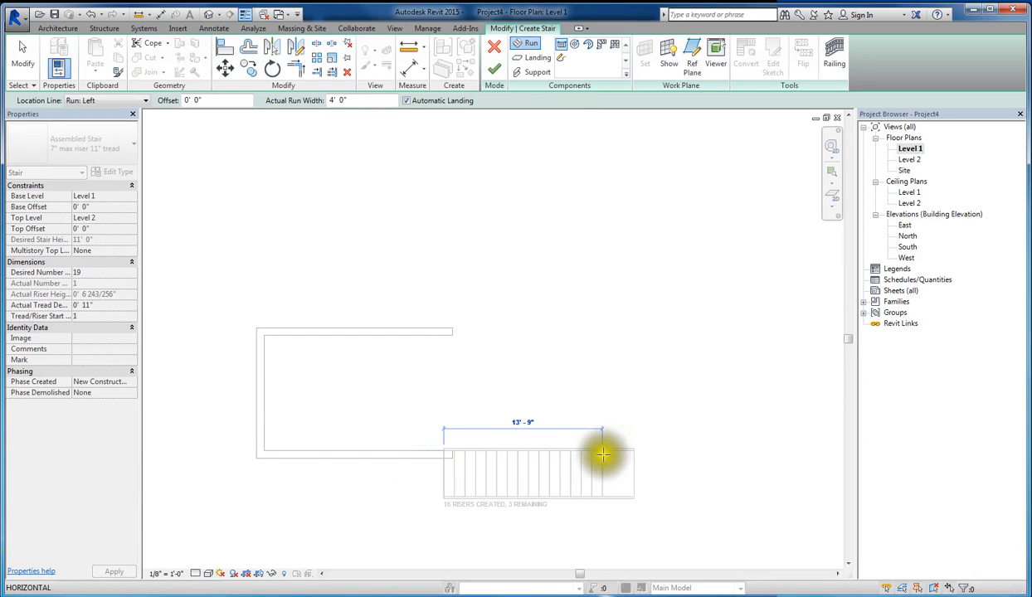
pyautogui.scroll(3, 330, 454)
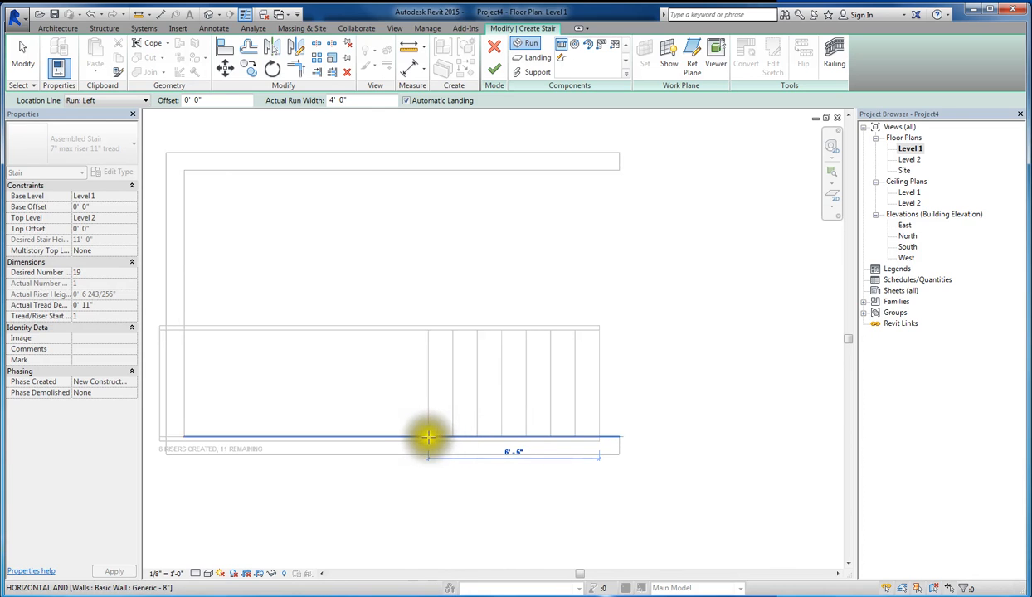
pyautogui.scroll(-2, 346, 437)
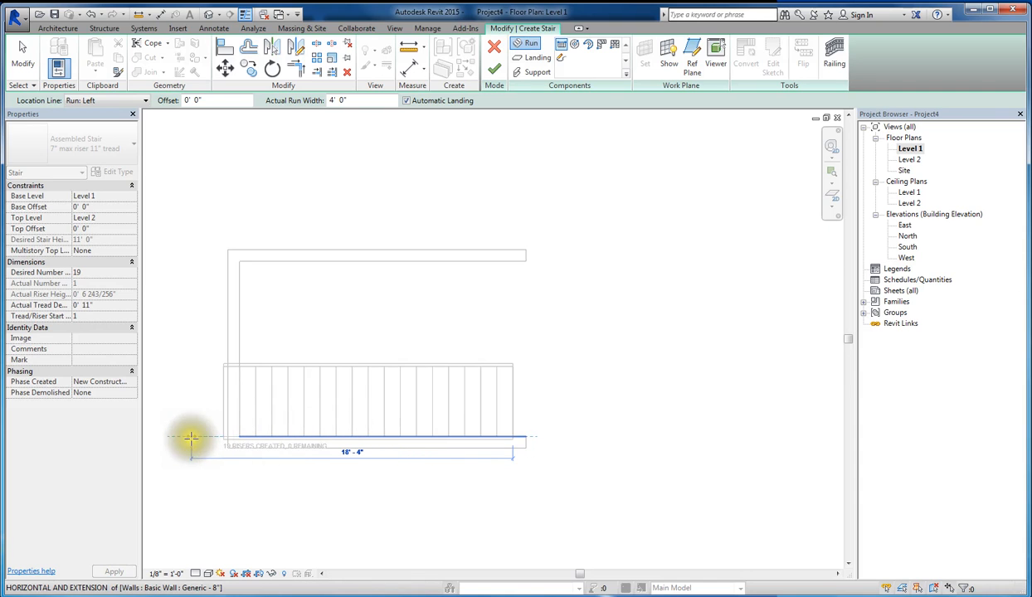
pyautogui.scroll(5, 190, 435)
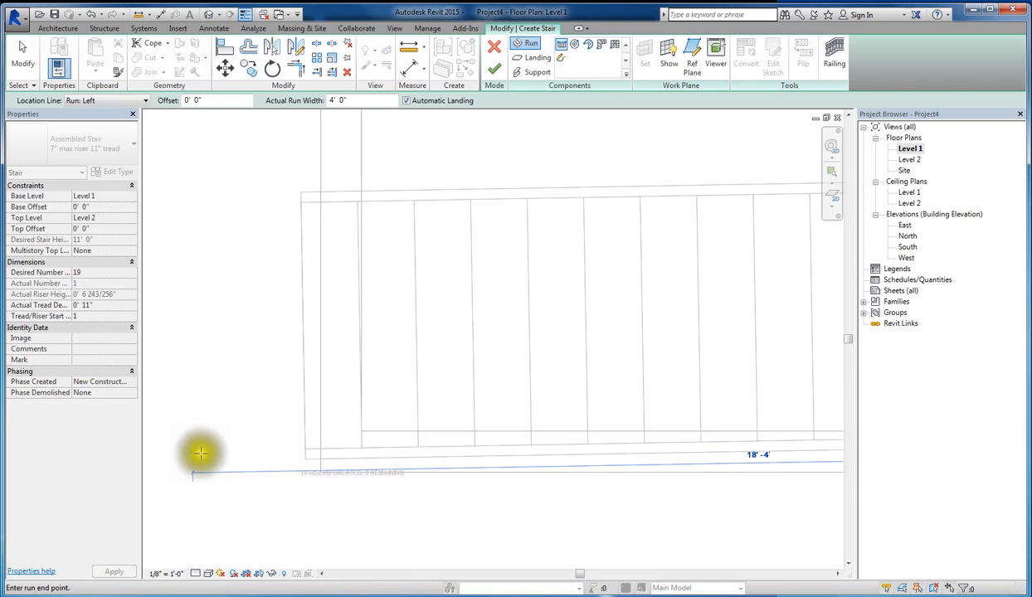
pyautogui.scroll(-3, 201, 444)
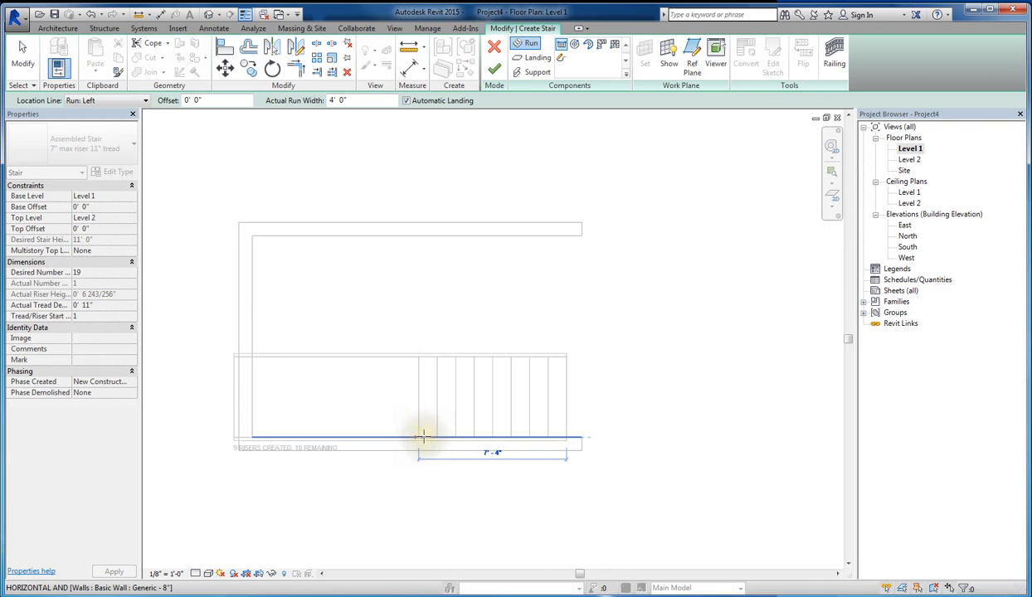
pyautogui.click(424, 436)
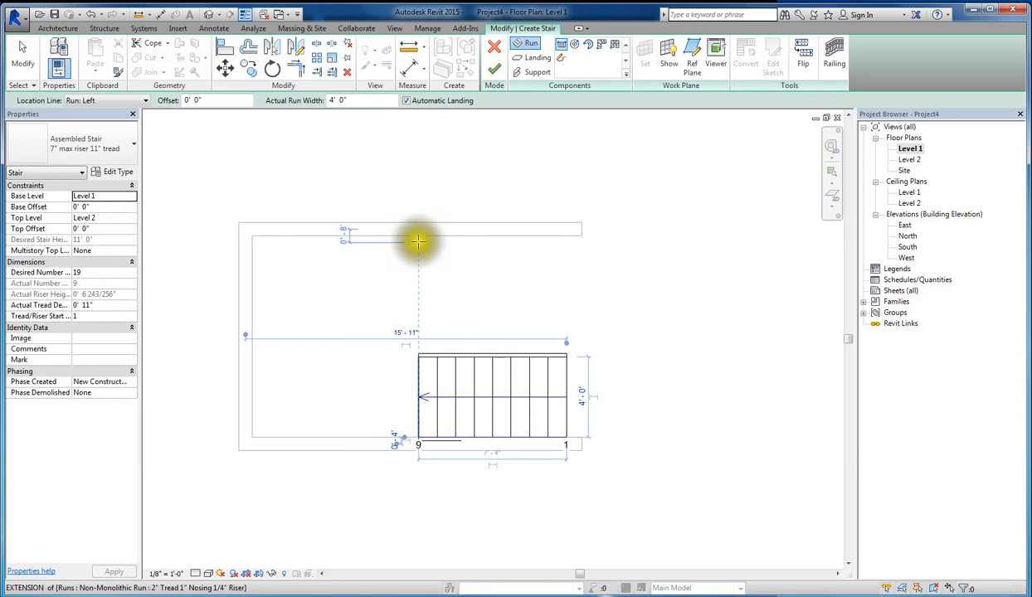
# - Draw the second run with the remaining 10 risers along the upper wall's inside face, starting in line with the first run's end, and finish the stair
pyautogui.scroll(2, 419, 239)
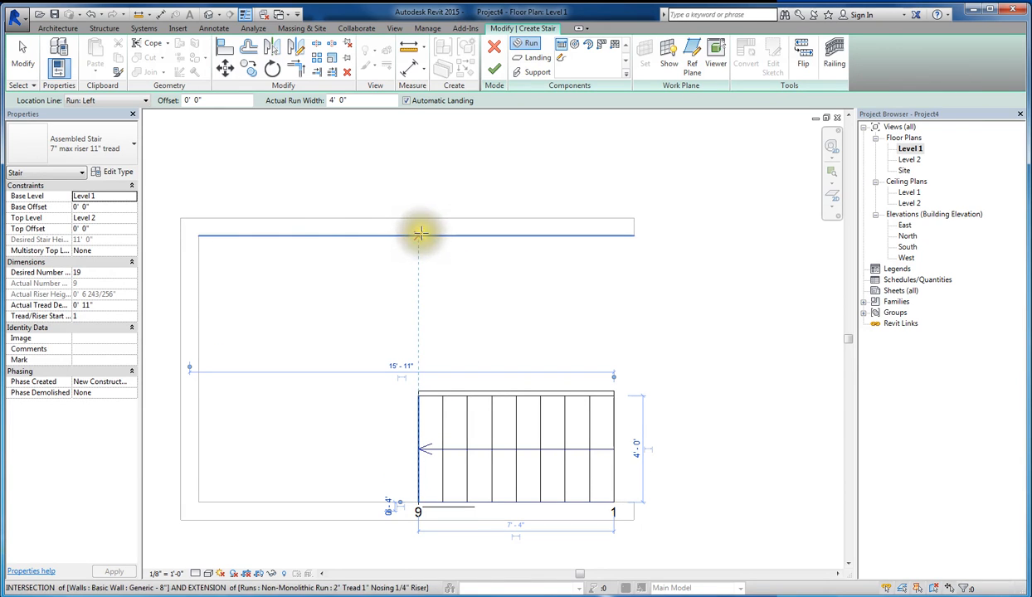
pyautogui.click(419, 234)
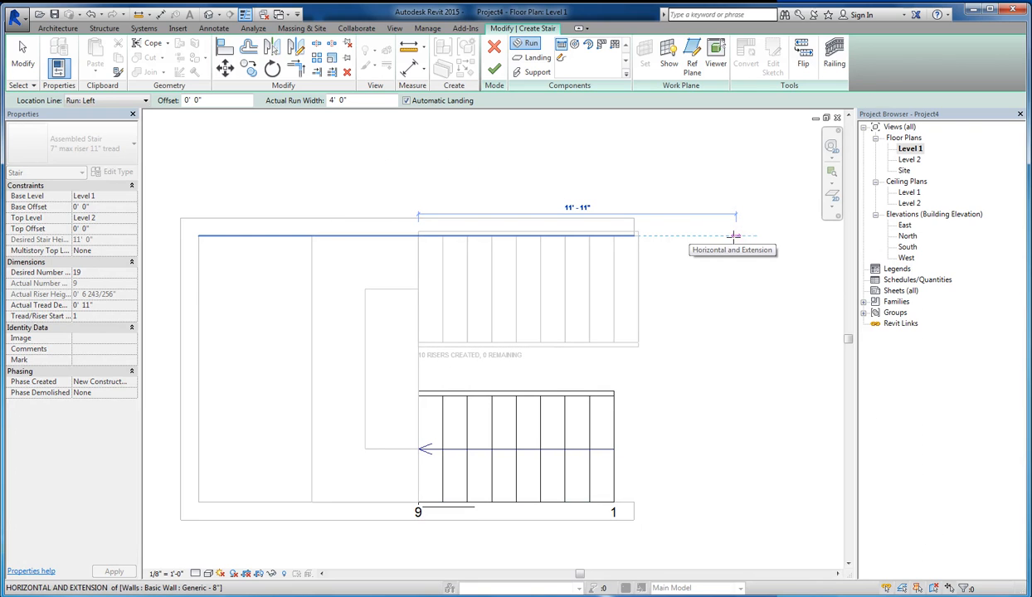
pyautogui.click(733, 237)
pyautogui.press('Escape')
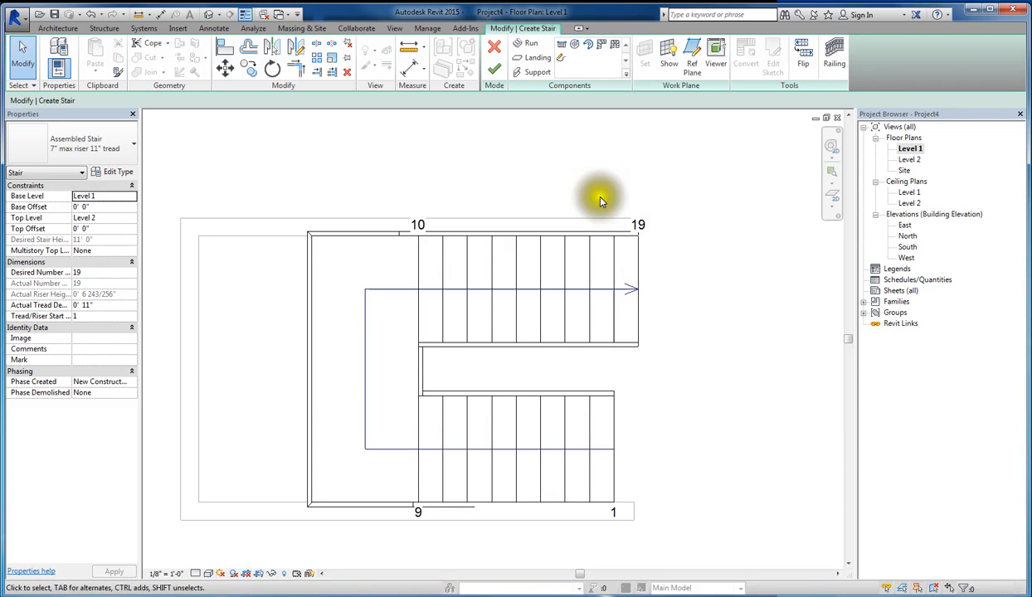
pyautogui.click(492, 73)
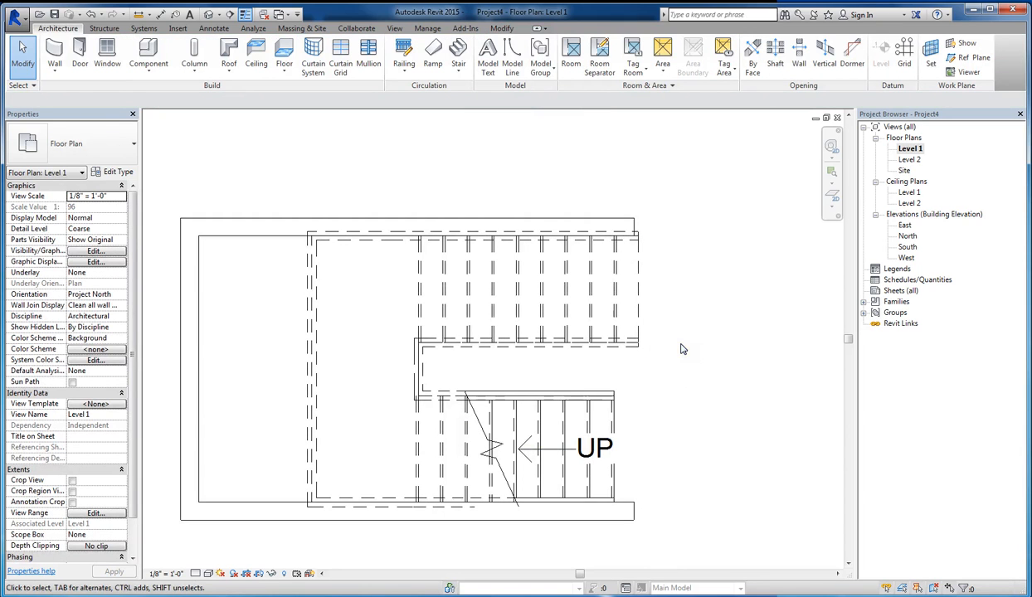
# - Move the whole stair with its railings so the landing's lower outer corner meets the inside corner of the walls
pyautogui.moveTo(298, 193); pyautogui.dragTo(658, 522)
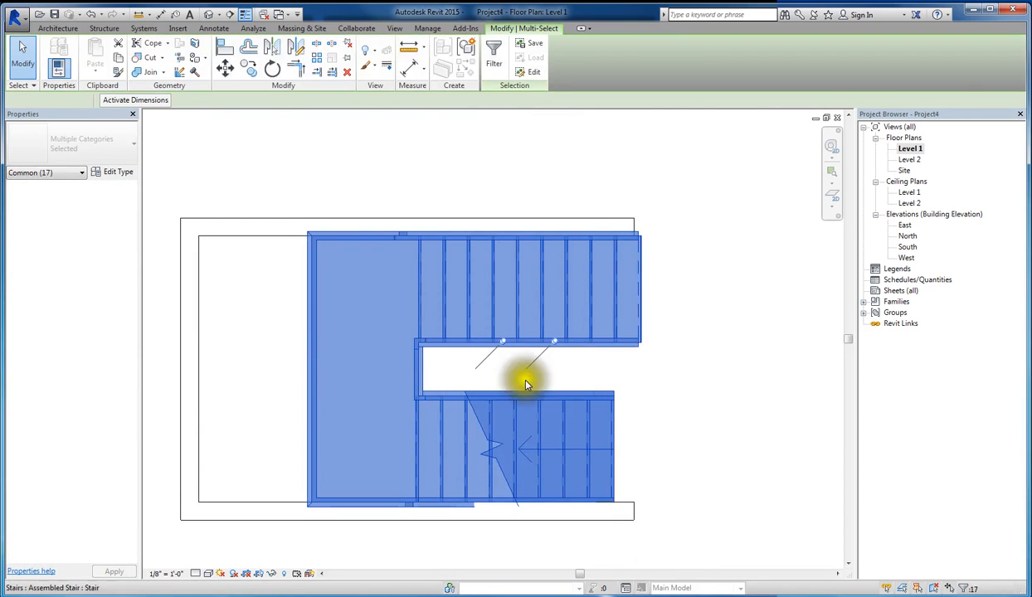
pyautogui.click(224, 71)
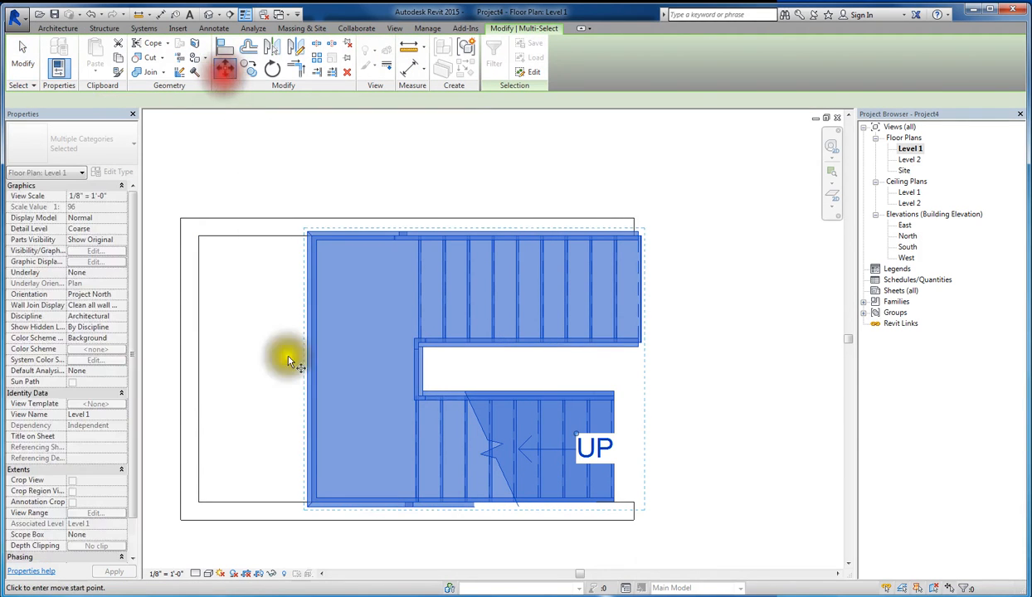
pyautogui.click(313, 505)
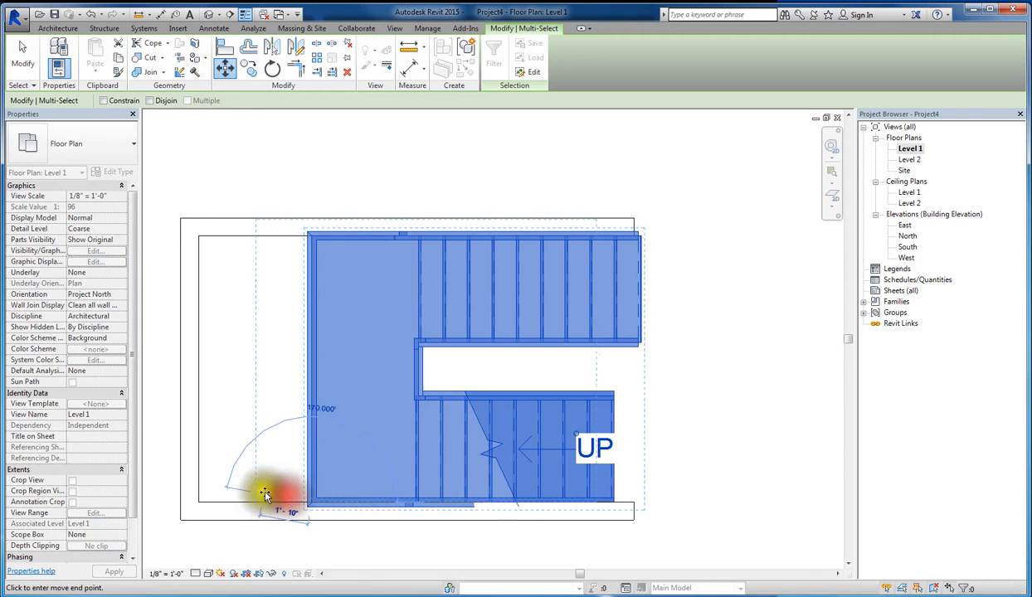
pyautogui.click(197, 501)
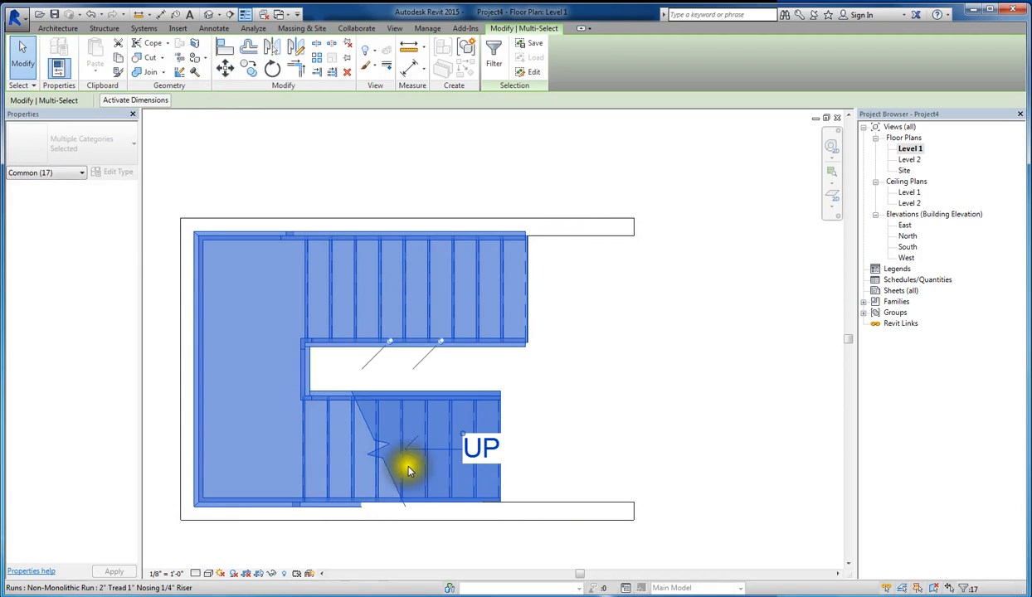
pyautogui.click(686, 371)
pyautogui.scroll(-2, 553, 249)
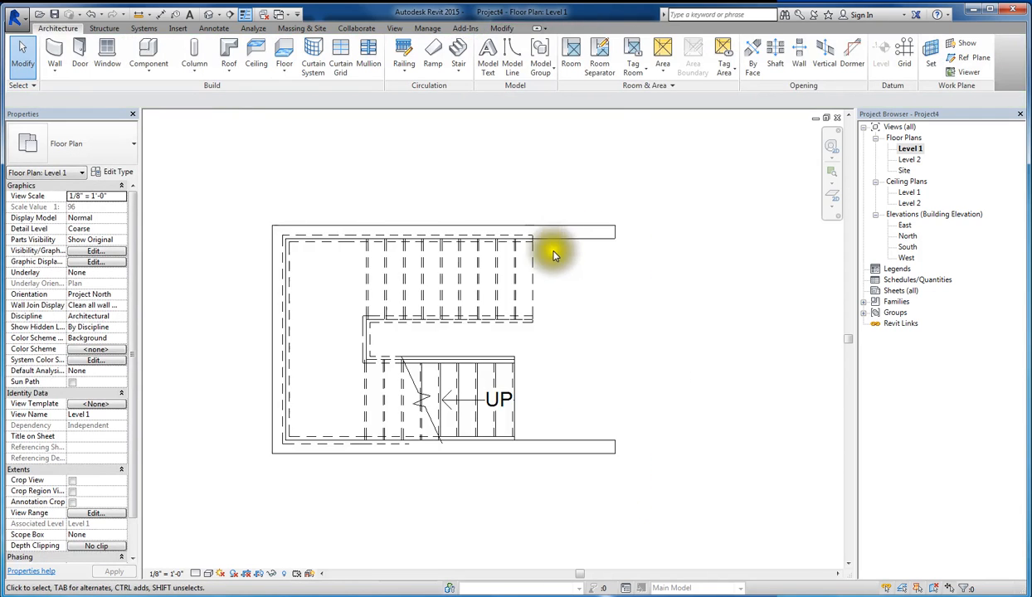
# - Delete the outer railing that runs along the walls, working in the default 3D view
pyautogui.click(208, 15)
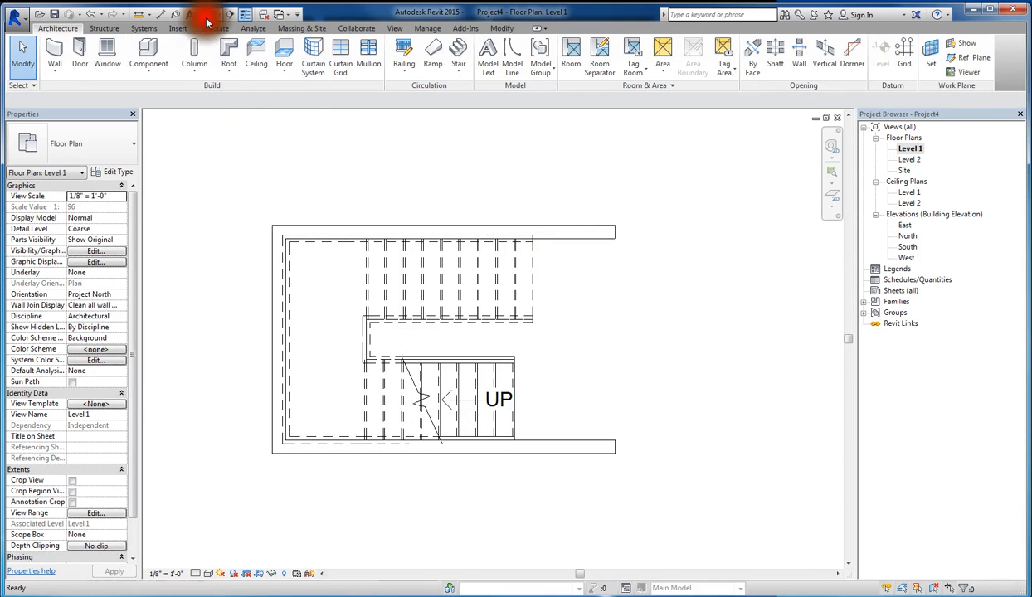
pyautogui.keyDown('shift'); pyautogui.moveTo(632, 417); pyautogui.dragTo(567, 425, button='middle'); pyautogui.keyUp('shift')
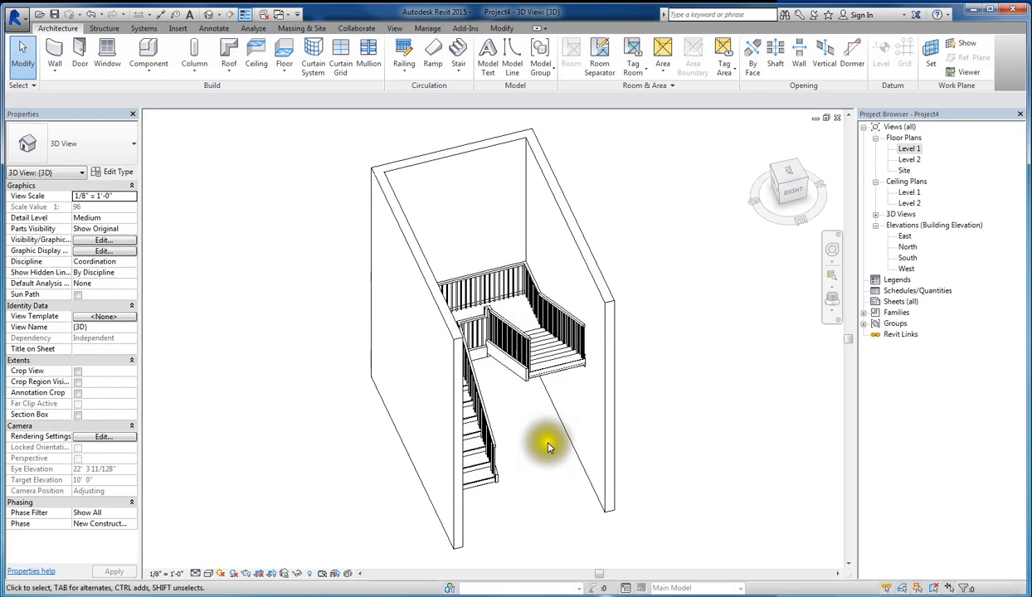
pyautogui.keyDown('shift'); pyautogui.moveTo(547, 448); pyautogui.dragTo(432, 348, button='middle'); pyautogui.keyUp('shift')
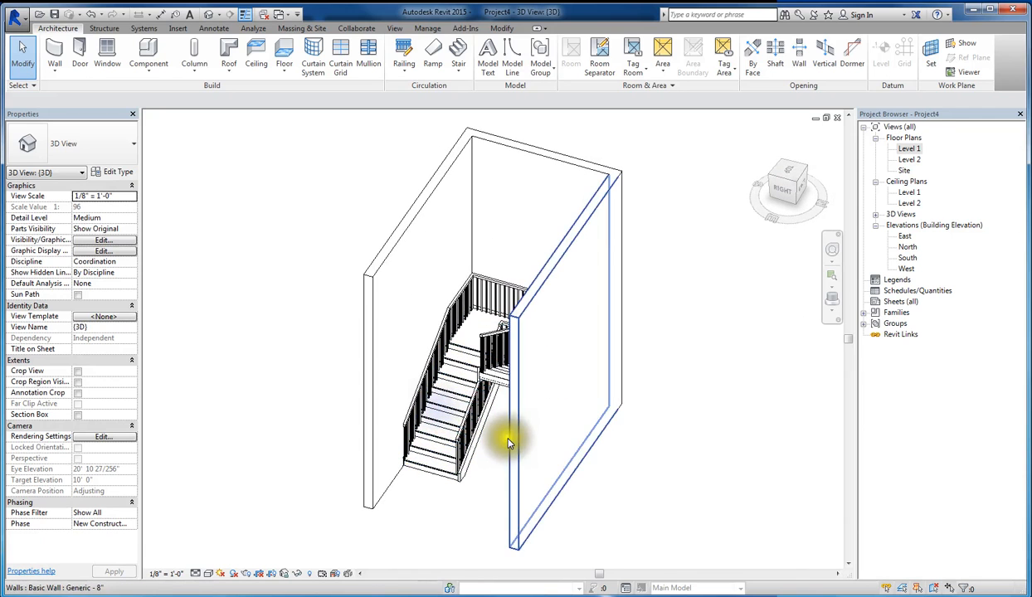
pyautogui.click(444, 346)
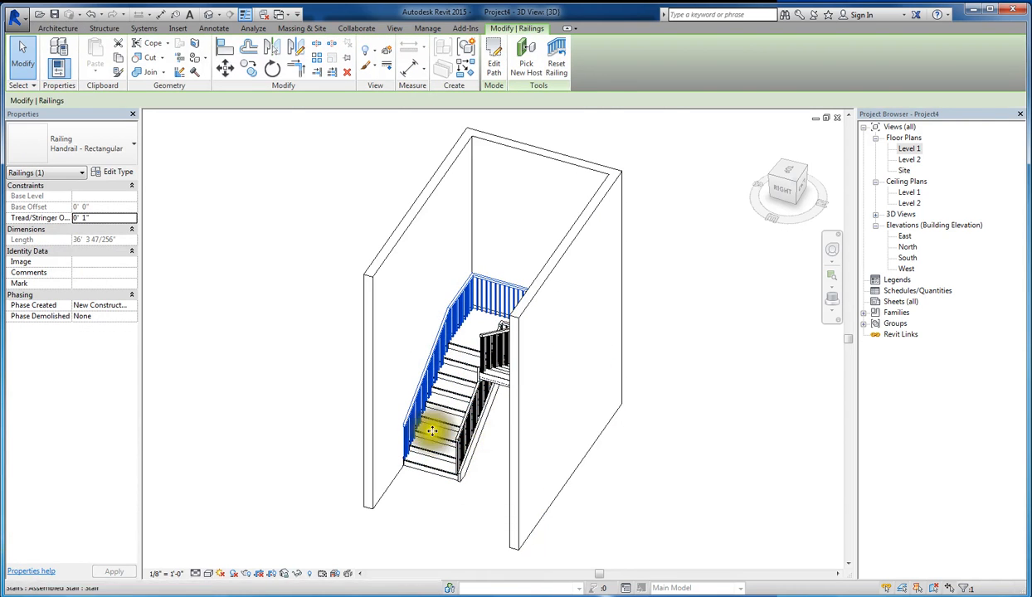
pyautogui.scroll(5, 426, 439)
pyautogui.press('Escape')
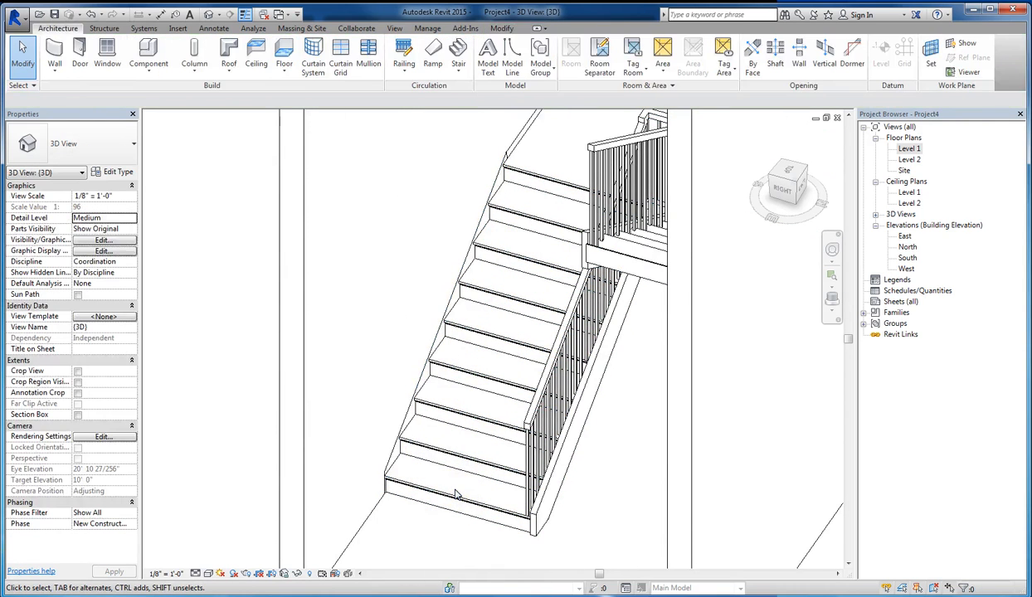
# - Inspect the stair and its remaining inner railing in 3D, and reopen the Level 1 floor plan
pyautogui.keyDown('shift'); pyautogui.moveTo(456, 495); pyautogui.dragTo(591, 466, button='middle'); pyautogui.keyUp('shift')
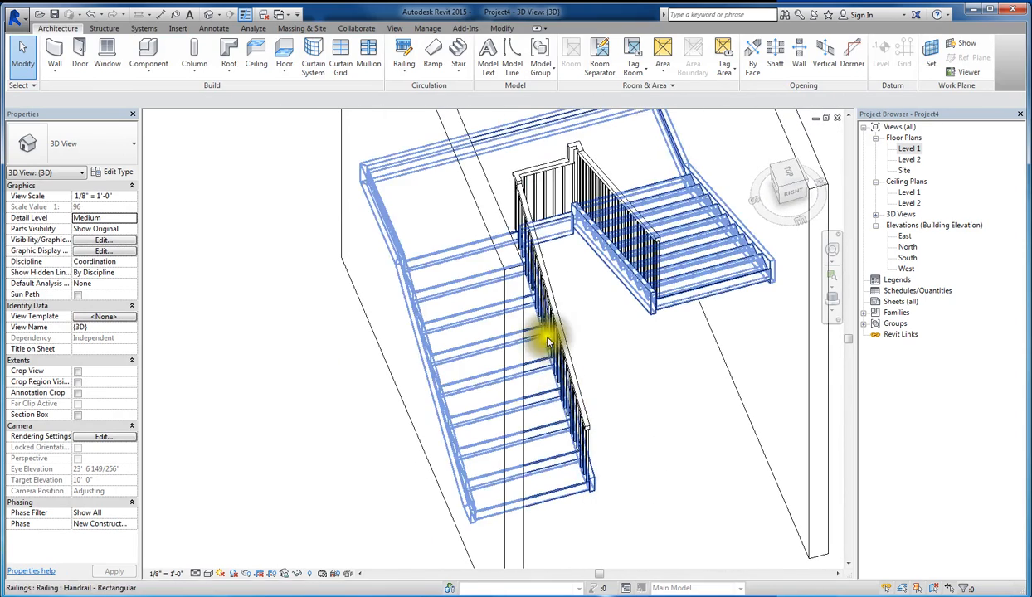
pyautogui.scroll(-2, 591, 312)
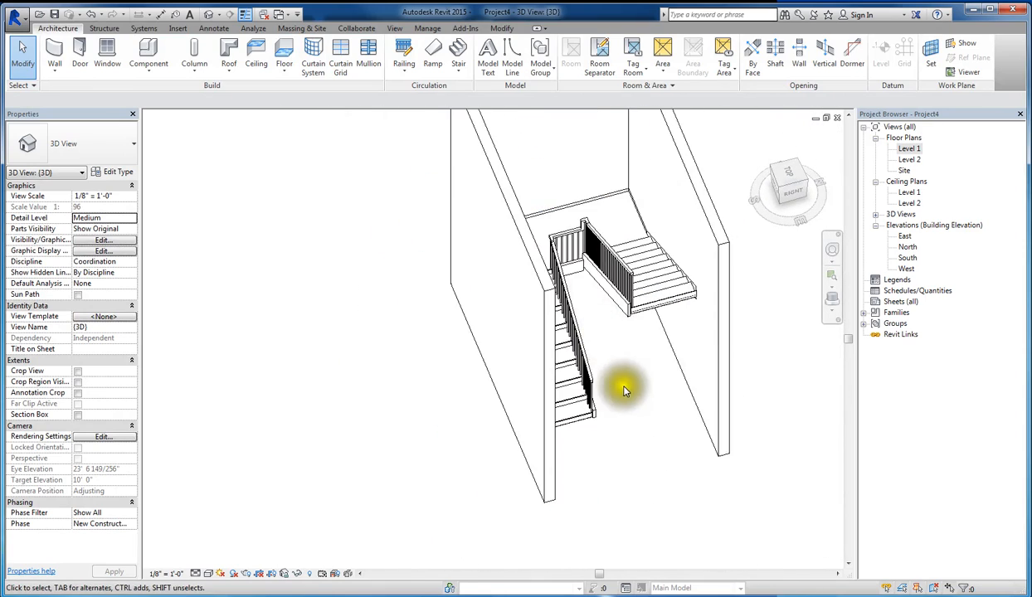
pyautogui.keyDown('shift'); pyautogui.moveTo(618, 381); pyautogui.dragTo(603, 410, button='middle'); pyautogui.keyUp('shift')
pyautogui.doubleClick(909, 149)
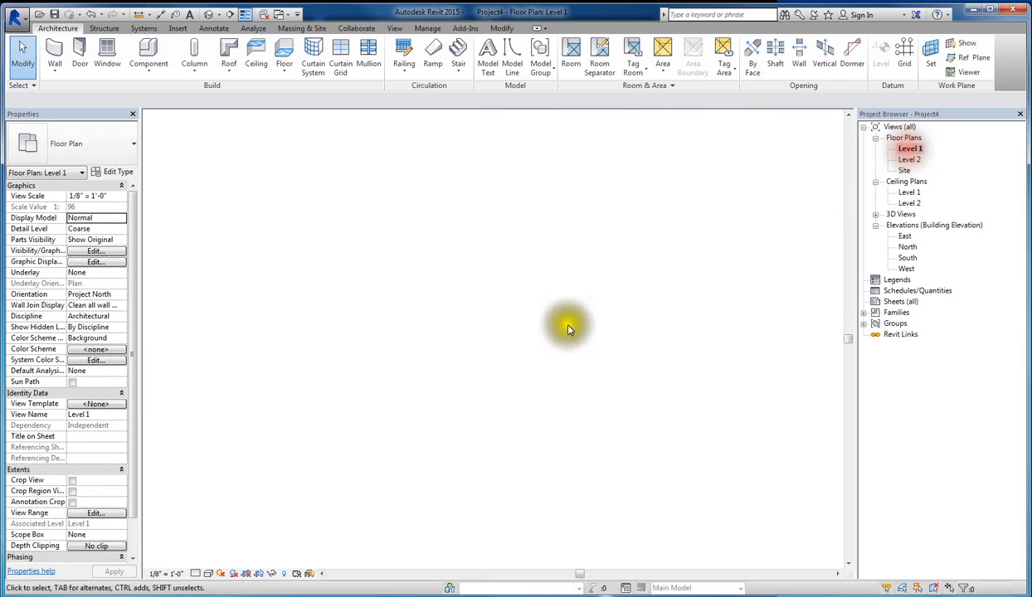
pyautogui.scroll(-2, 508, 390)
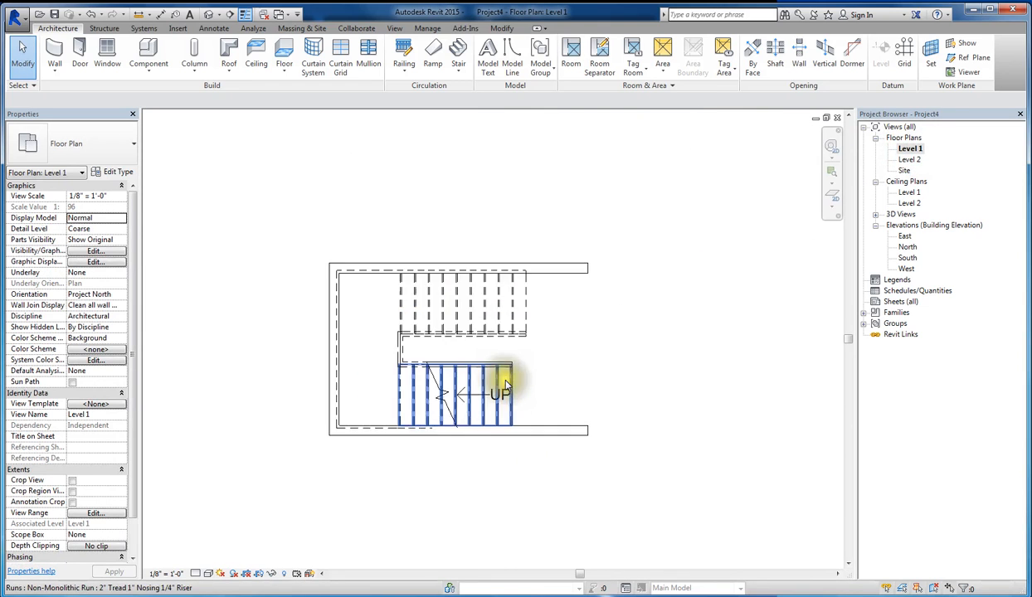
# - Cut a horizontal building section through the stair's lower run, facing the upper run, and open the section view
pyautogui.scroll(3, 336, 449)
pyautogui.press('e')
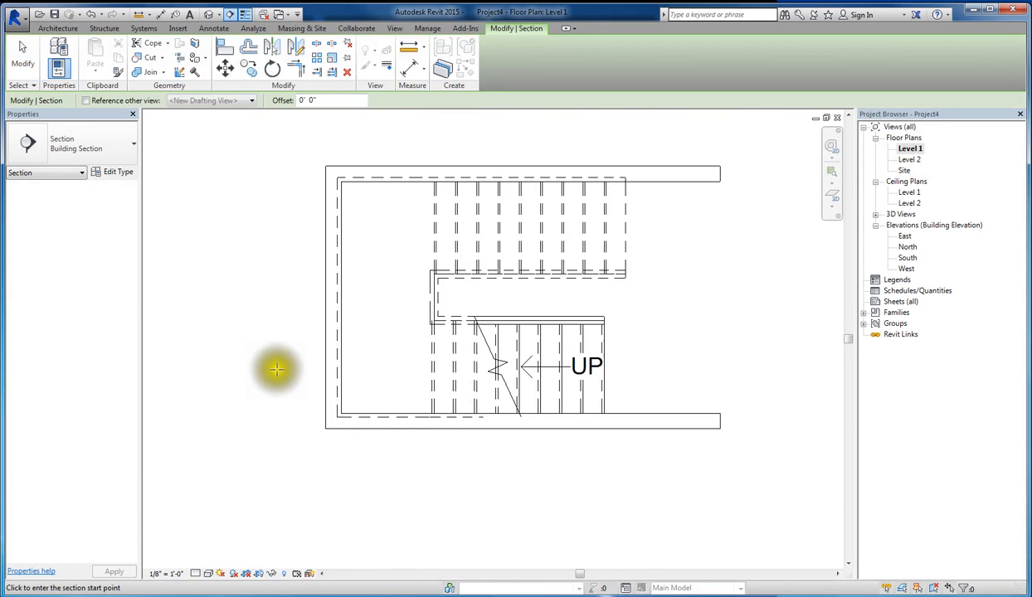
pyautogui.click(308, 364)
pyautogui.click(693, 363)
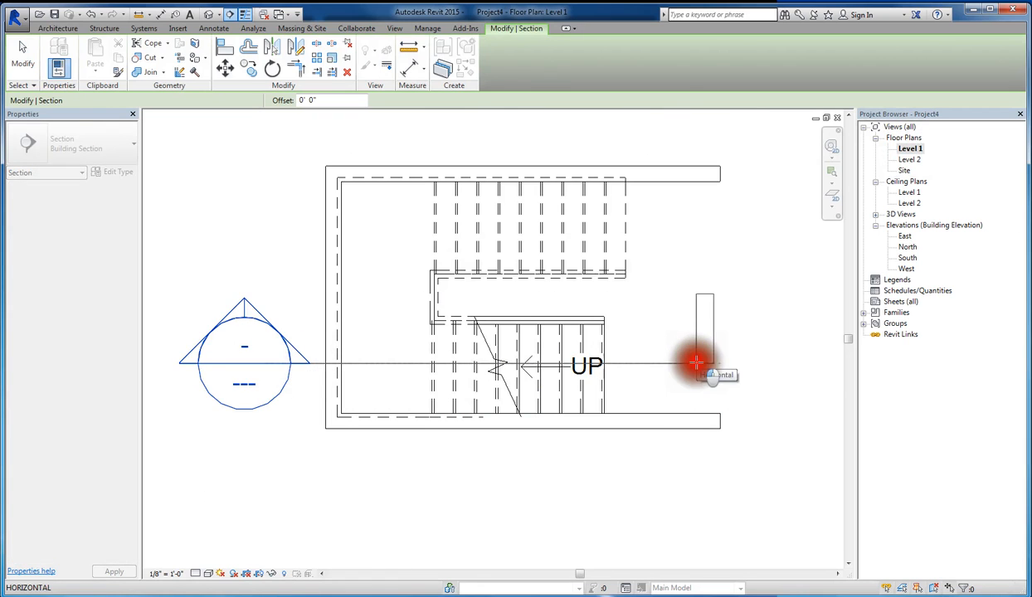
pyautogui.press('Escape')
pyautogui.press('Escape')
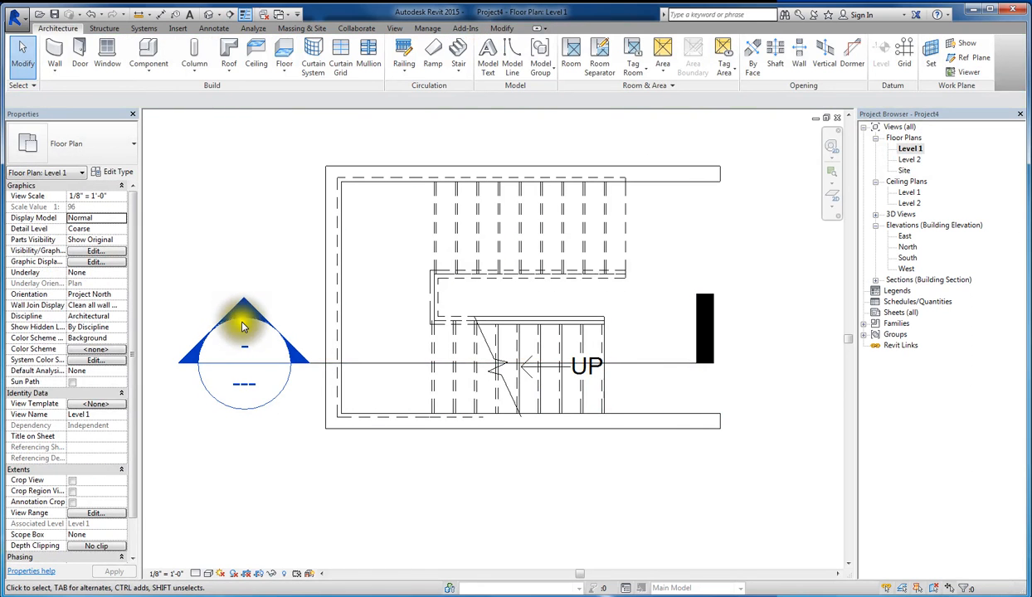
pyautogui.doubleClick(242, 304)
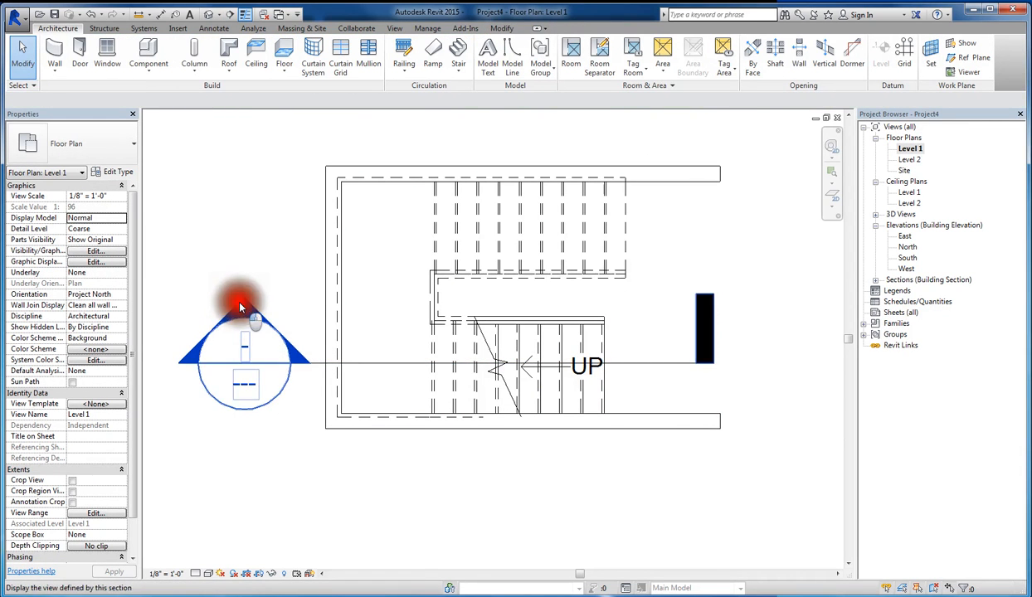
pyautogui.scroll(5, 548, 514)
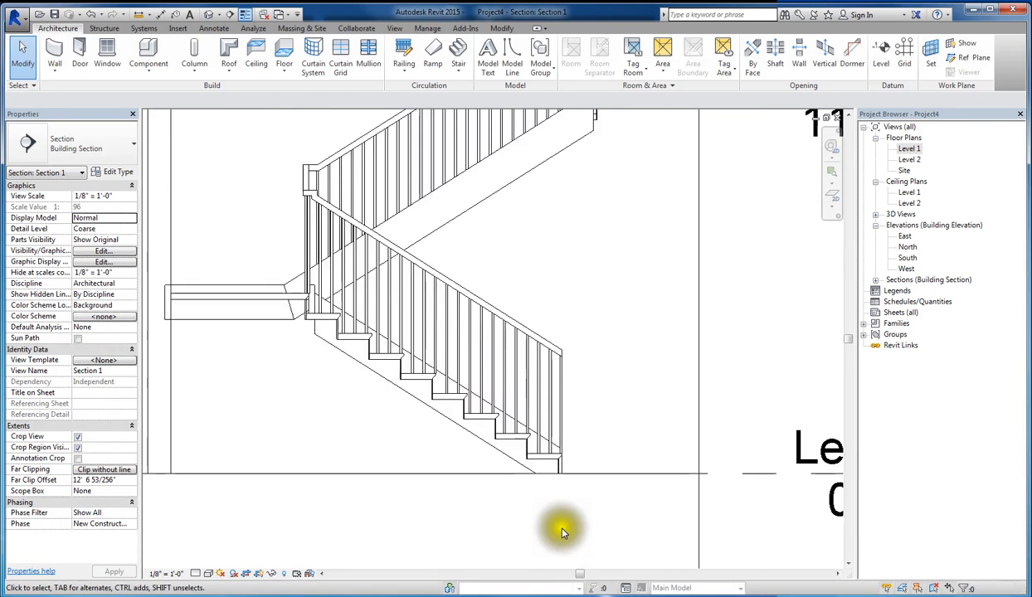
# - Compare the line weights of the lowest treads and risers in the section with Thin Lines switched off and on
pyautogui.scroll(2, 463, 451)
pyautogui.press('t')
pyautogui.press('l')
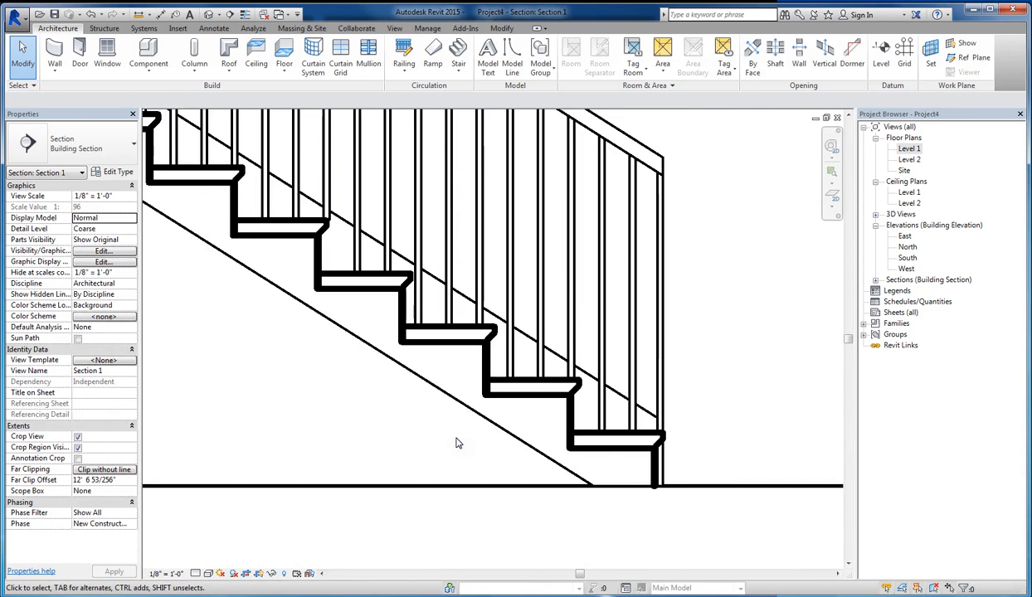
pyautogui.scroll(-5, 541, 414)
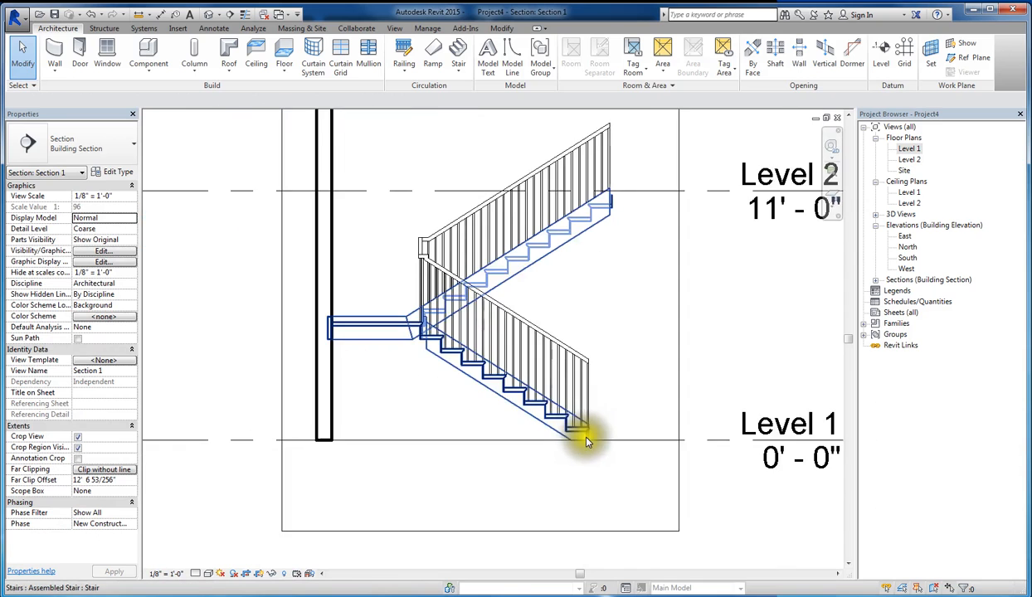
pyautogui.scroll(5, 586, 435)
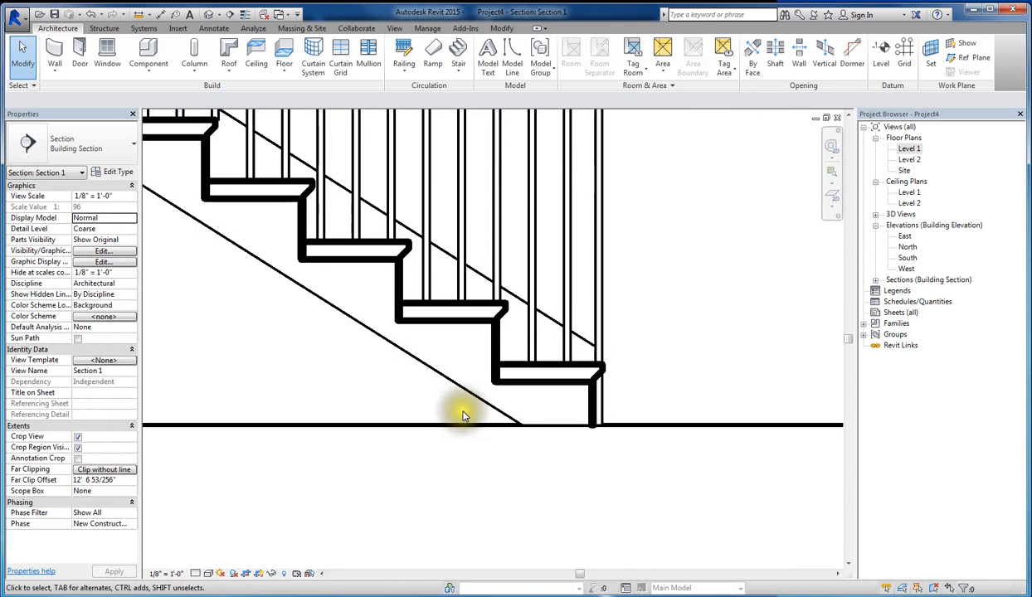
pyautogui.press('t')
pyautogui.press('l')
pyautogui.scroll(2, 475, 384)
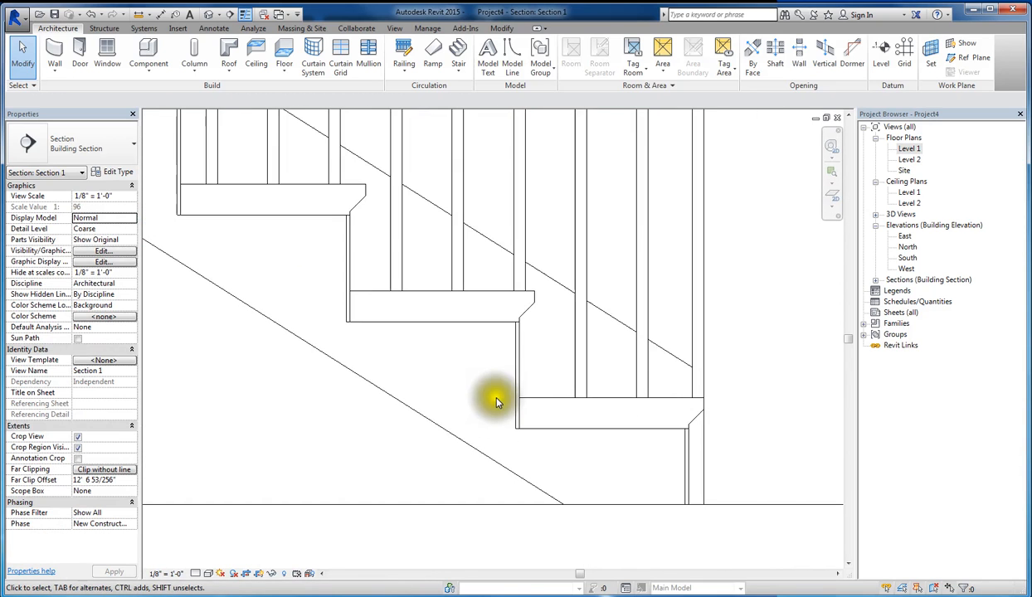
pyautogui.press('t')
pyautogui.press('l')
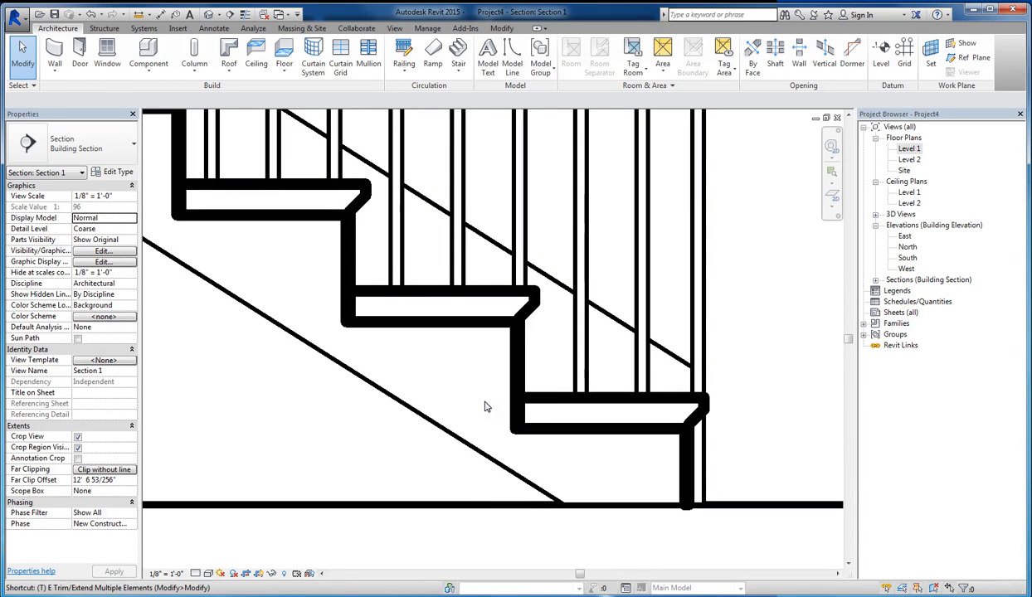
pyautogui.press('l')
pyautogui.press('t')
pyautogui.press('l')
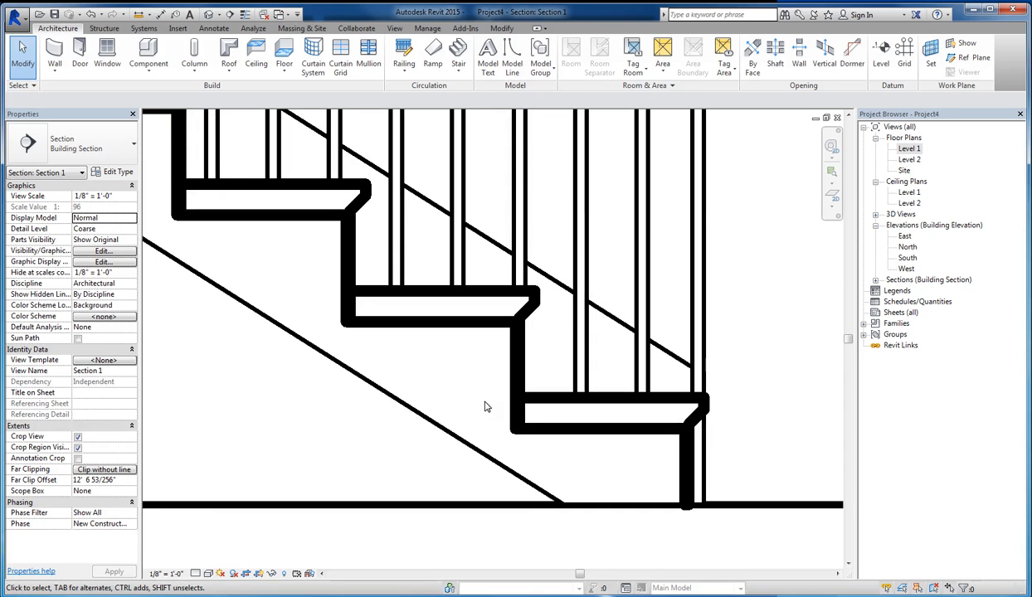
pyautogui.press('t')
pyautogui.press('l')
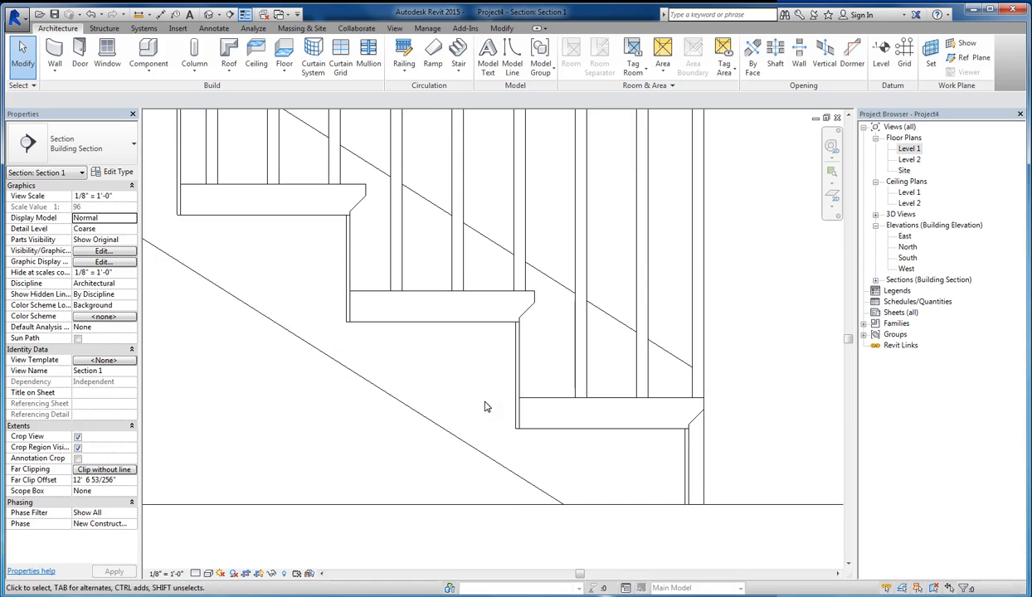
pyautogui.press('t')
pyautogui.press('l')
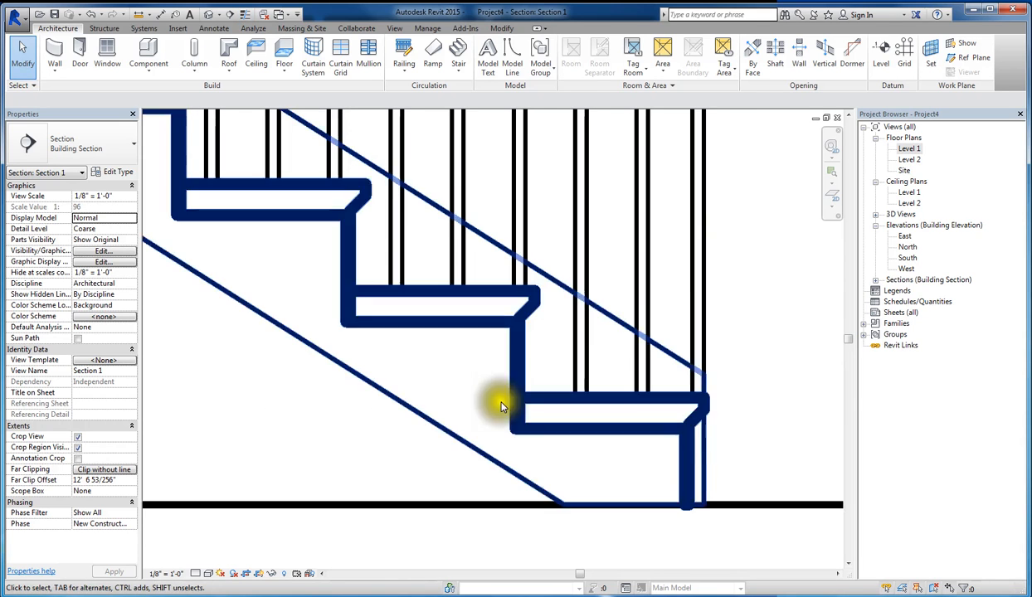
pyautogui.scroll(2, 502, 361)
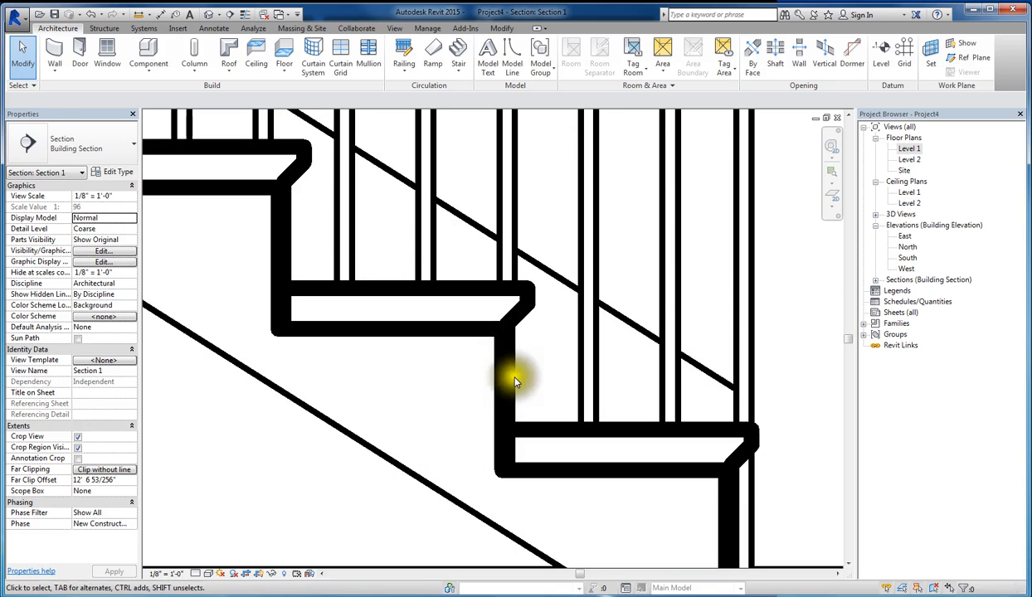
pyautogui.press('t')
pyautogui.press('l')
pyautogui.scroll(-4, 524, 383)
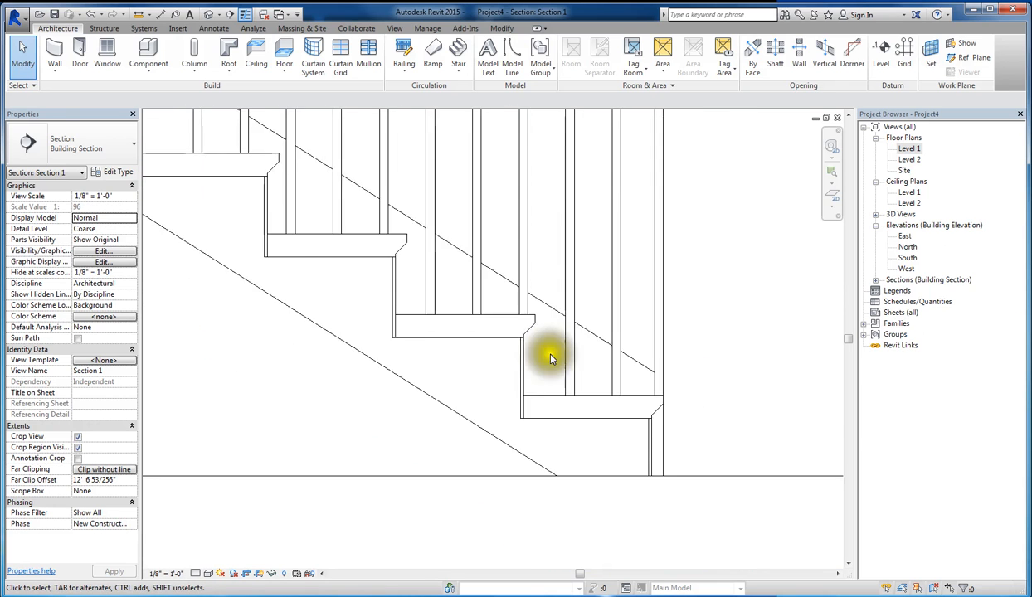
# - Set the riser thickness to 3/4" in the stair's run type, 2" Tread 1" Nosing 1/4" Riser
pyautogui.click(511, 340)
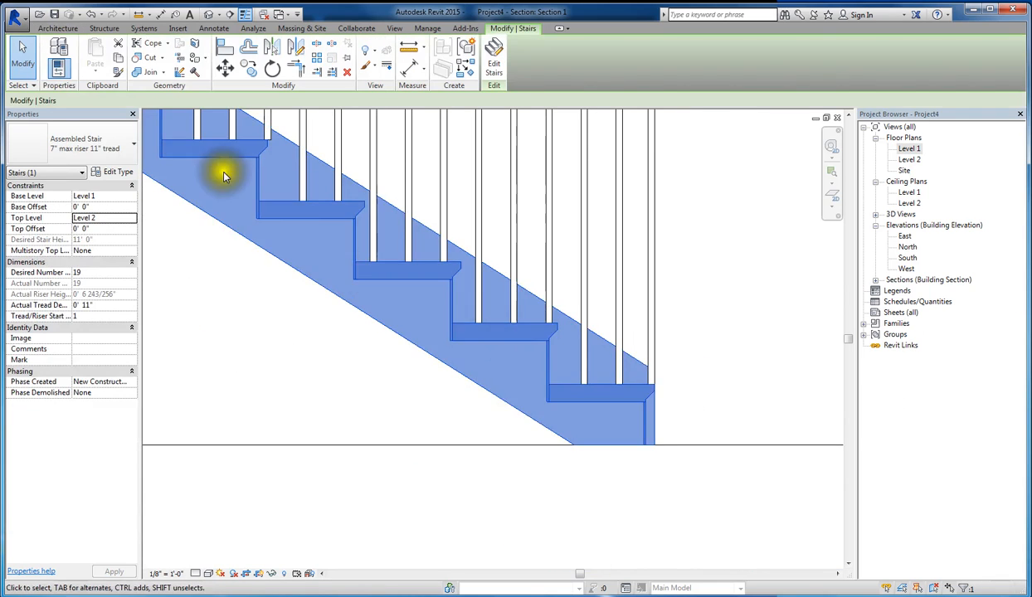
pyautogui.click(118, 171)
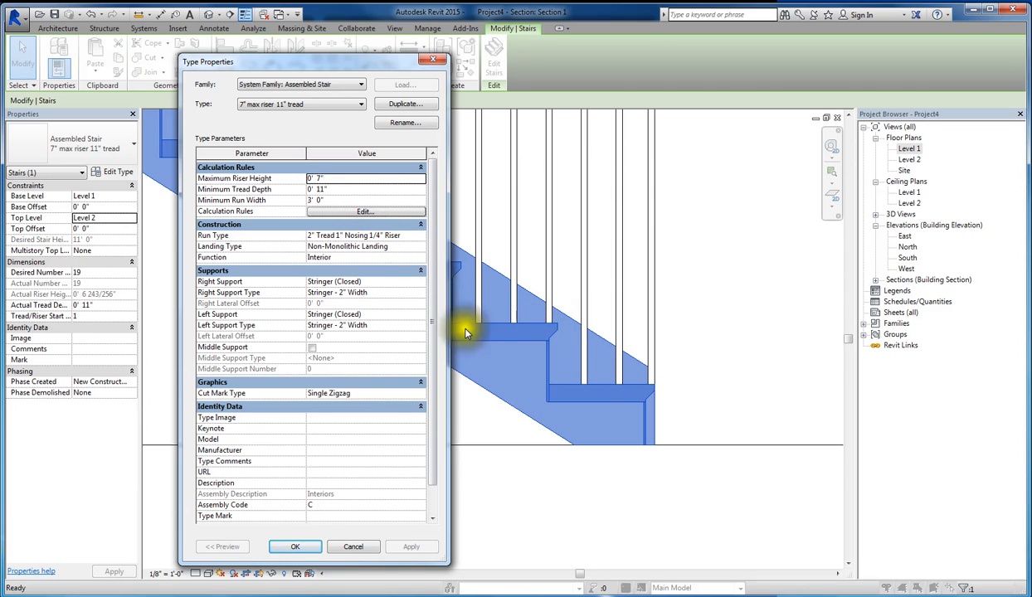
pyautogui.click(410, 236)
pyautogui.click(420, 235)
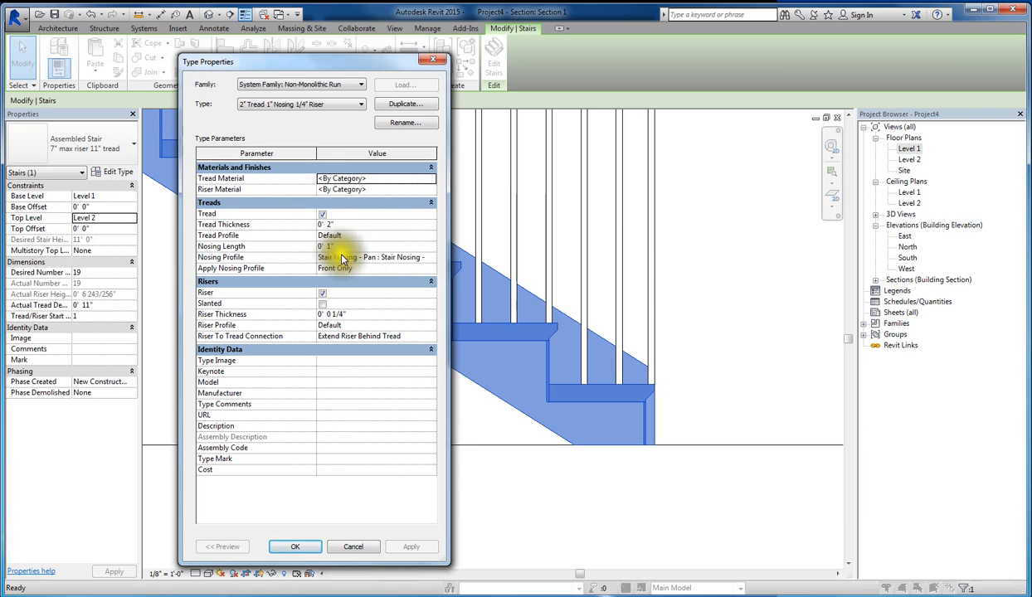
pyautogui.click(336, 315)
pyautogui.press('BackSpace')
pyautogui.write('3')
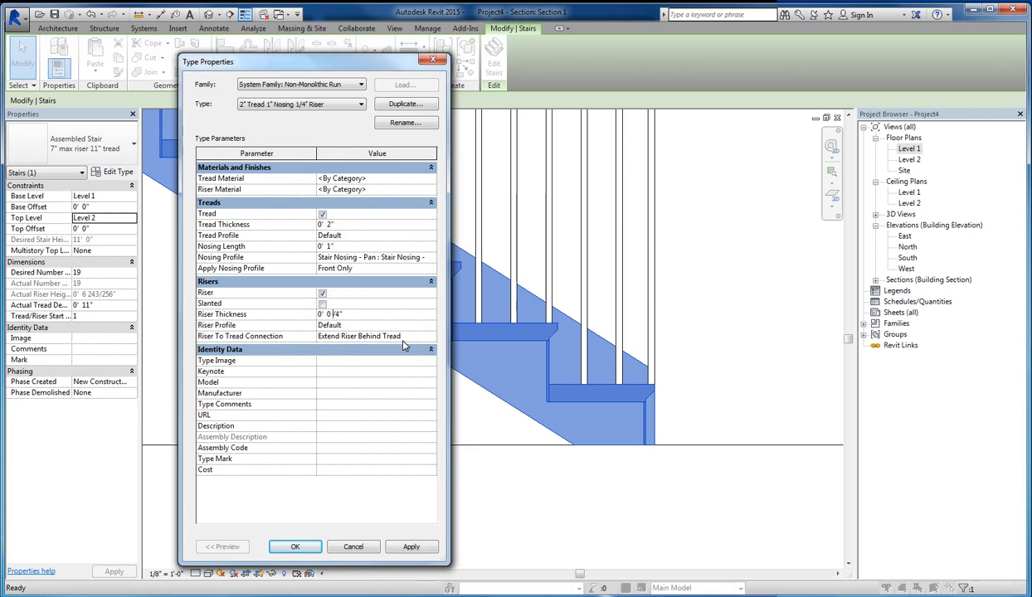
pyautogui.click(412, 547)
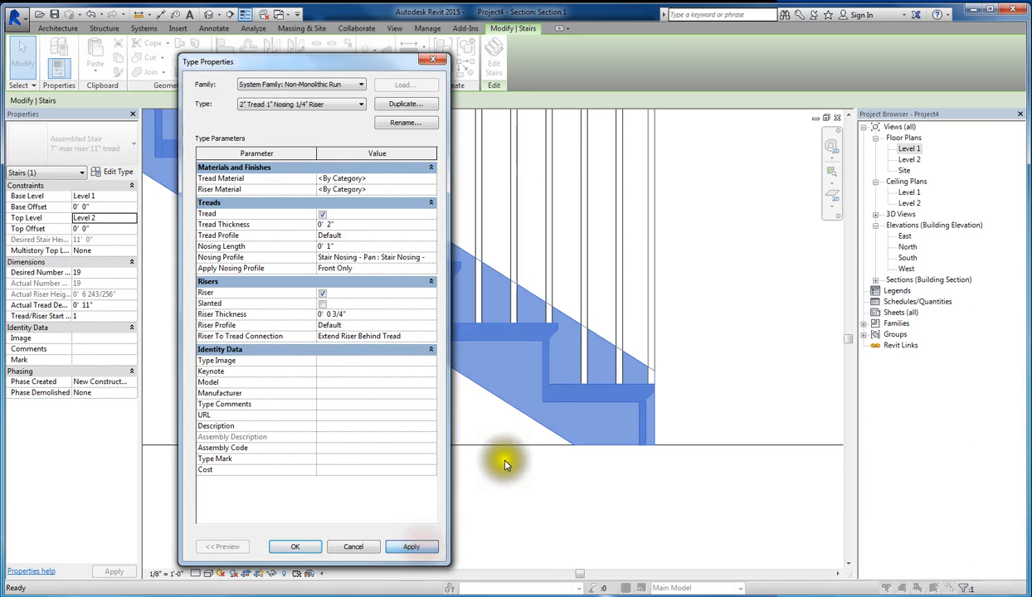
pyautogui.click(558, 512)
pyautogui.click(297, 546)
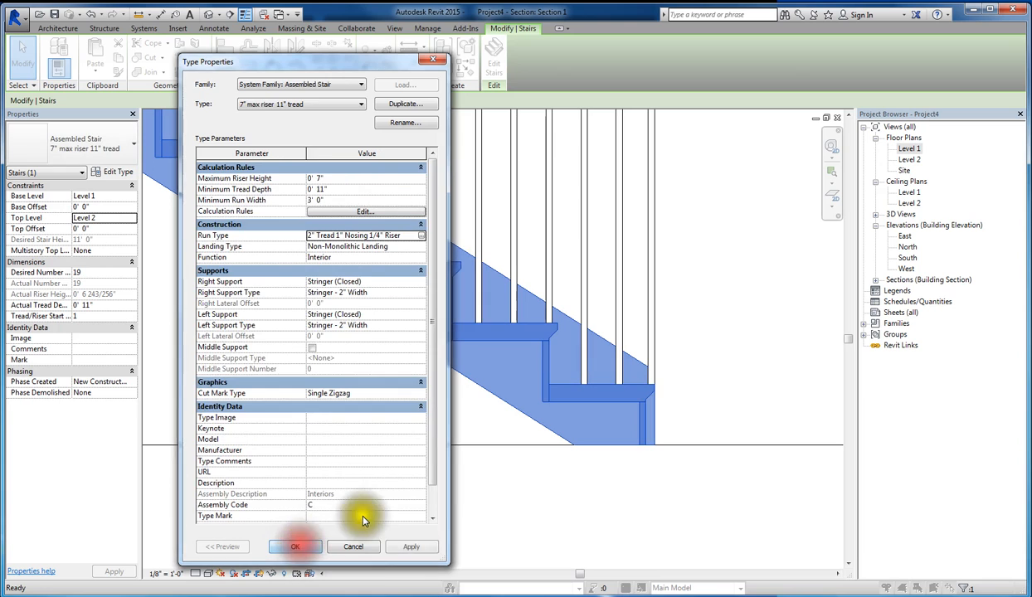
pyautogui.click(300, 546)
pyautogui.click(569, 493)
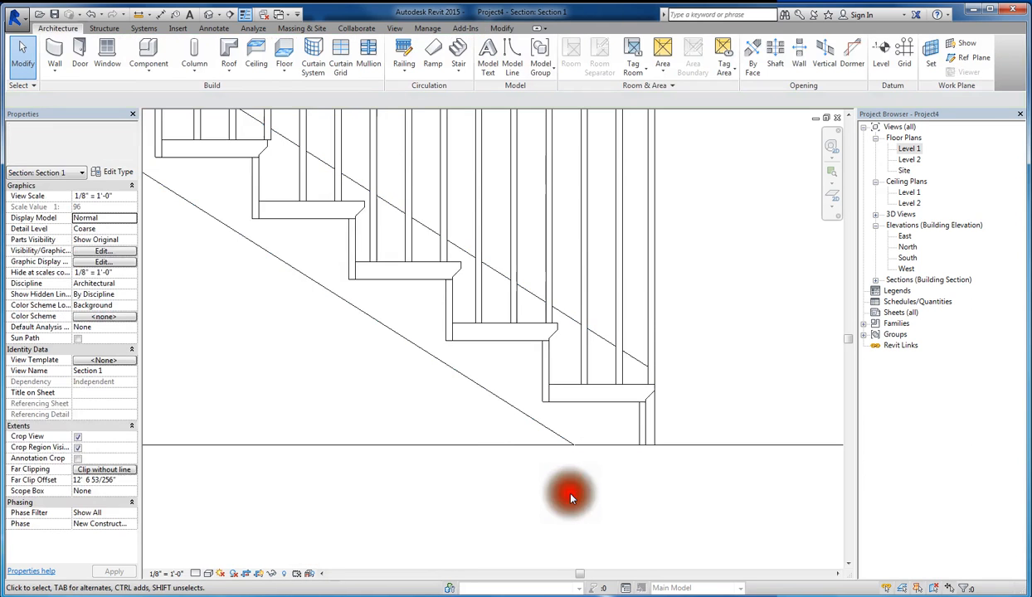
# - Review the available nosing profiles in the stair's run type, and leave its type properties without changing anything
pyautogui.scroll(-3, 629, 484)
pyautogui.scroll(2, 600, 409)
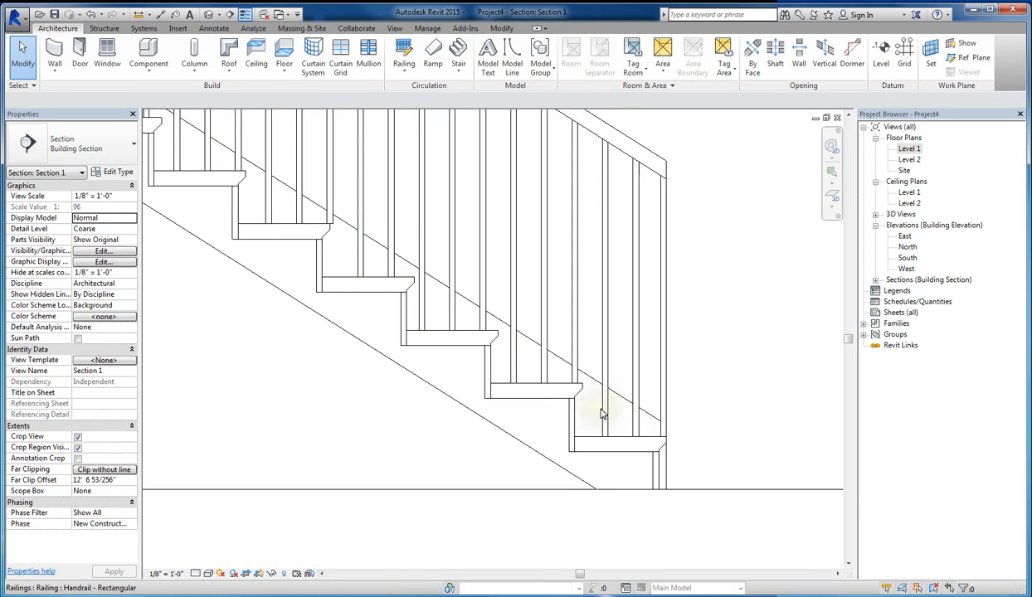
pyautogui.click(570, 413)
pyautogui.scroll(4, 492, 379)
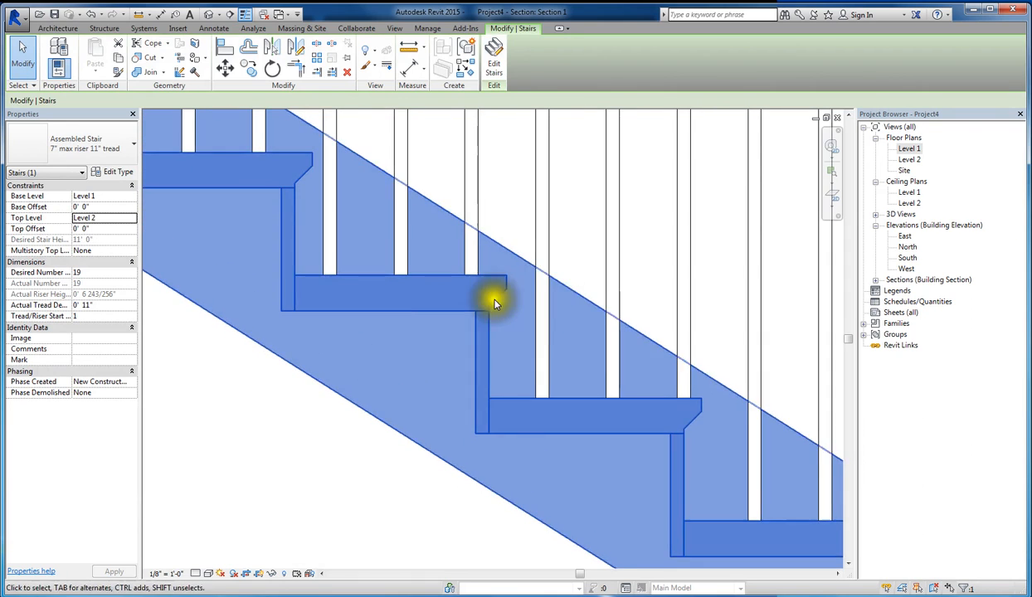
pyautogui.click(116, 172)
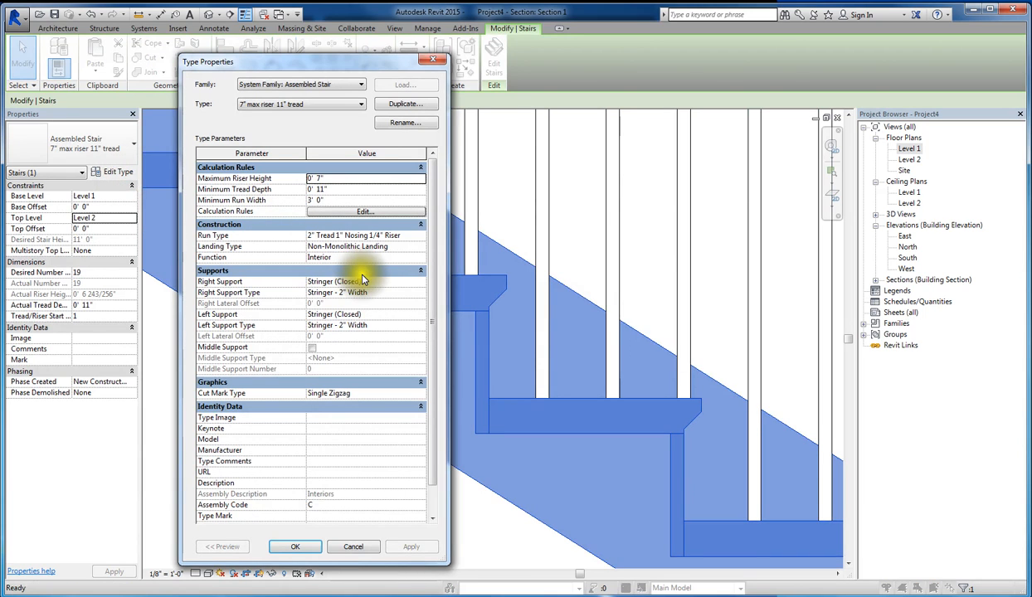
pyautogui.click(419, 234)
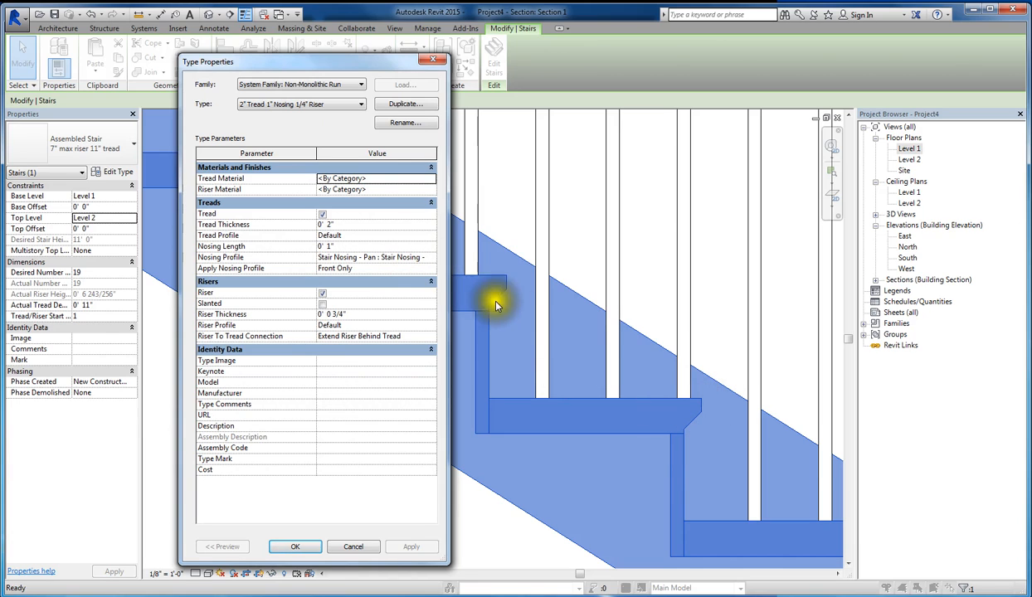
pyautogui.click(429, 258)
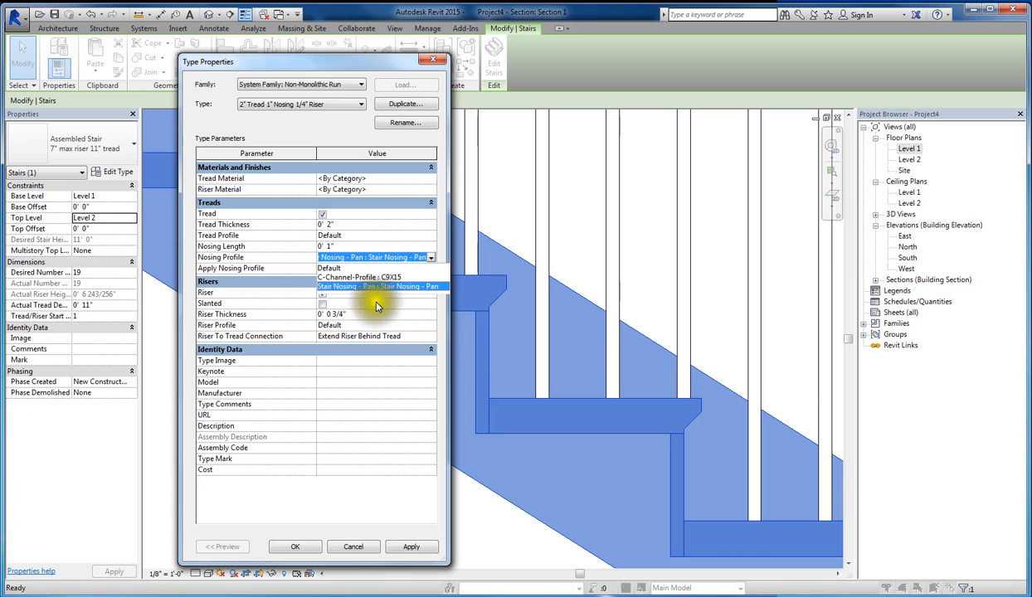
pyautogui.click(362, 551)
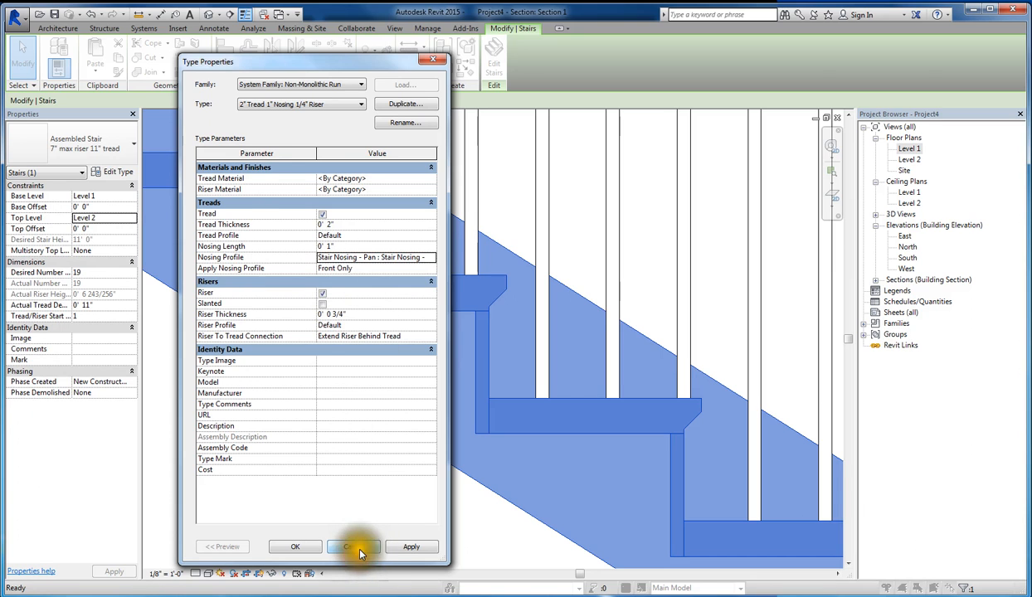
pyautogui.click(363, 551)
pyautogui.click(355, 547)
pyautogui.click(394, 446)
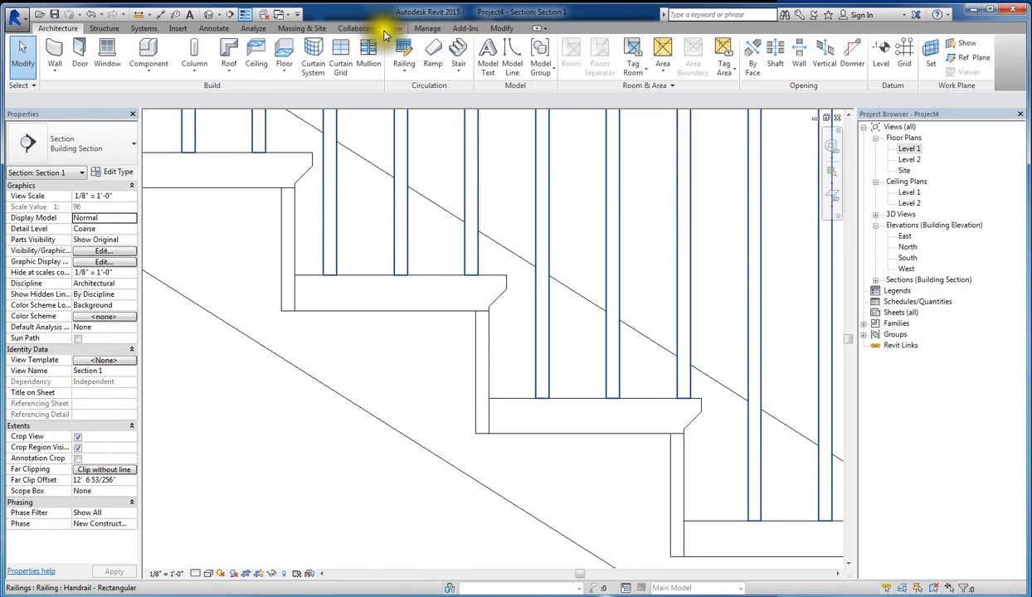
# - Load the Stair Nosing - Radius profile family from the Stairs folder of the US Imperial Profiles library
pyautogui.click(178, 28)
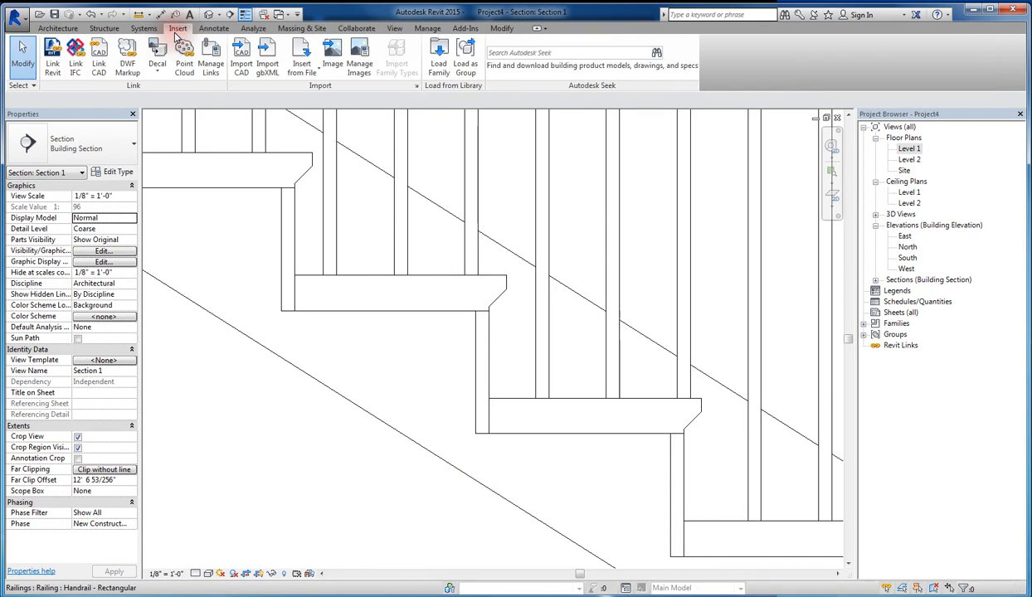
pyautogui.click(441, 68)
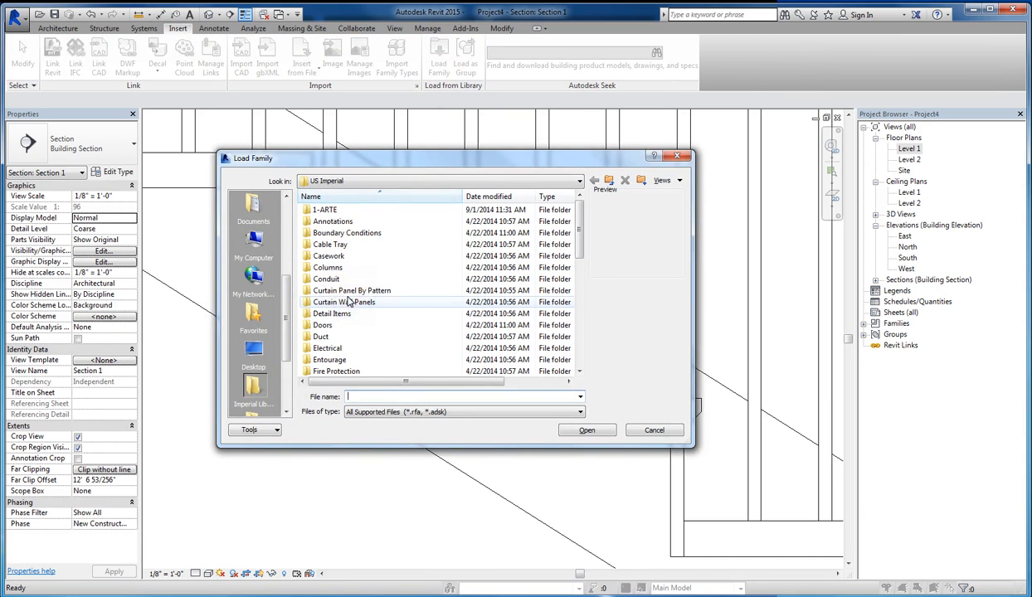
pyautogui.click(348, 302)
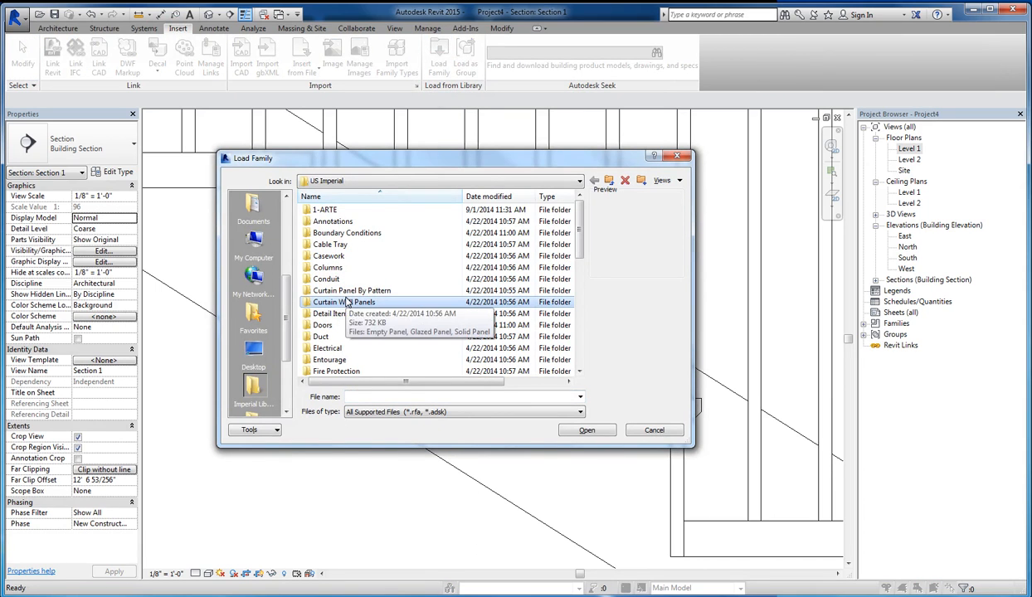
pyautogui.scroll(-6, 355, 316)
pyautogui.scroll(2, 359, 322)
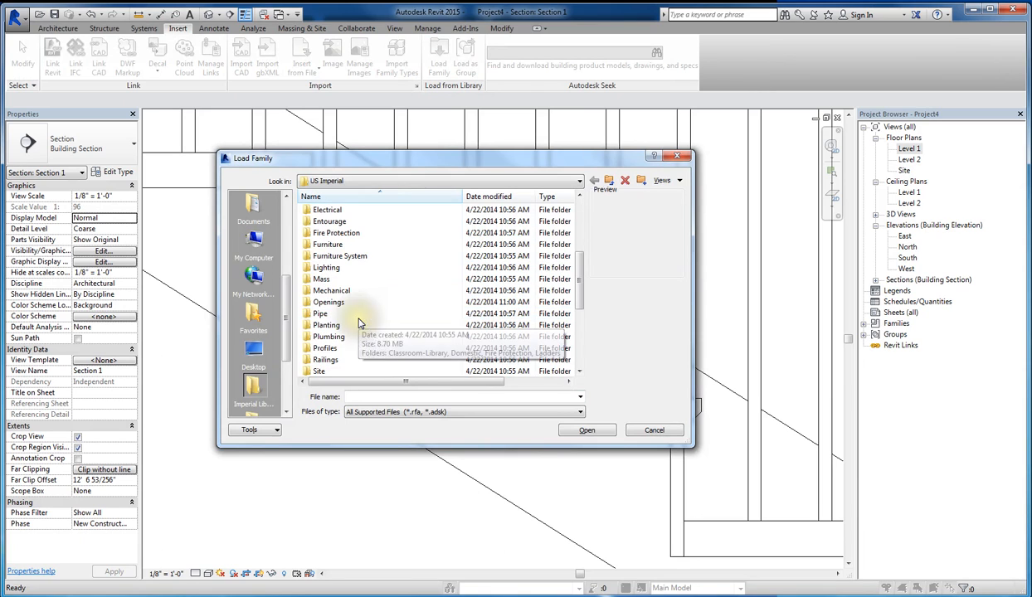
pyautogui.doubleClick(309, 352)
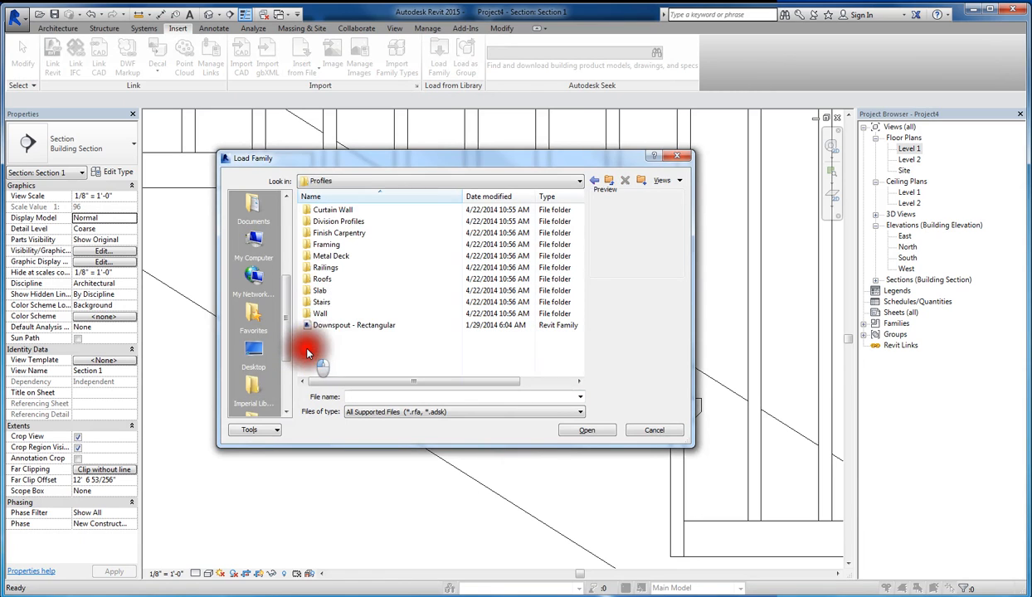
pyautogui.doubleClick(308, 302)
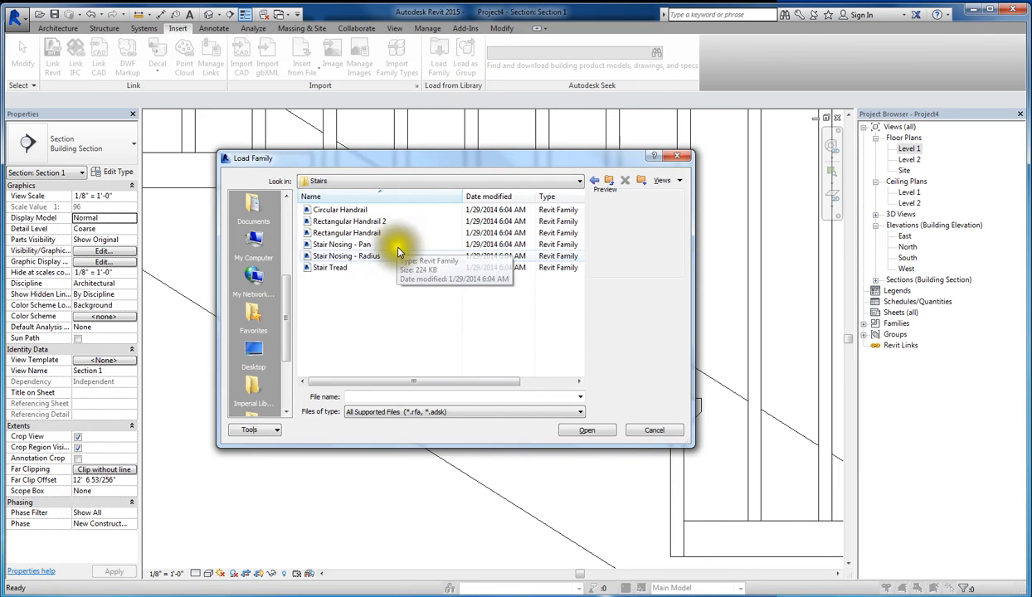
pyautogui.click(345, 256)
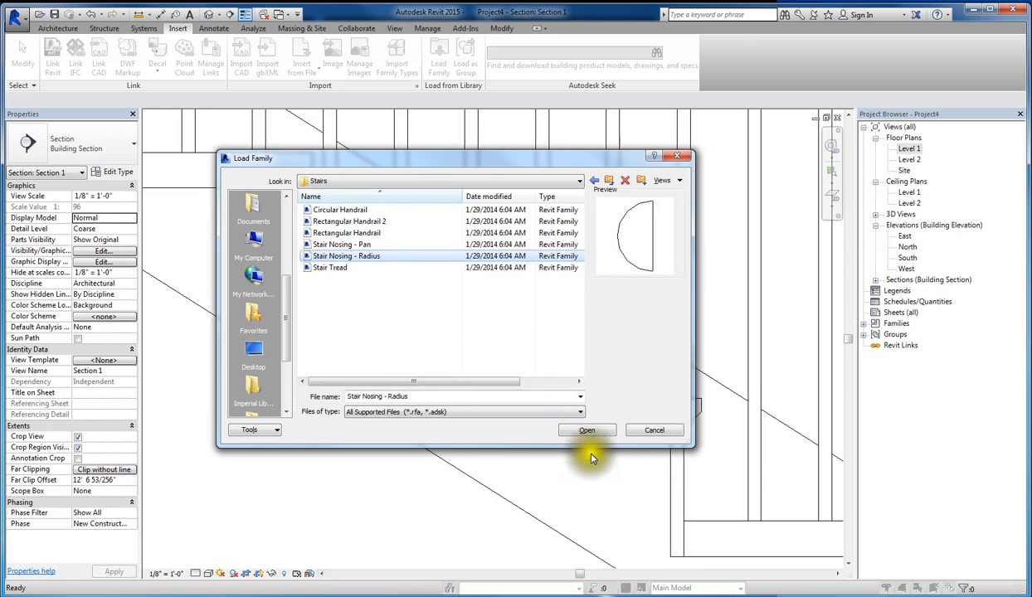
pyautogui.click(590, 431)
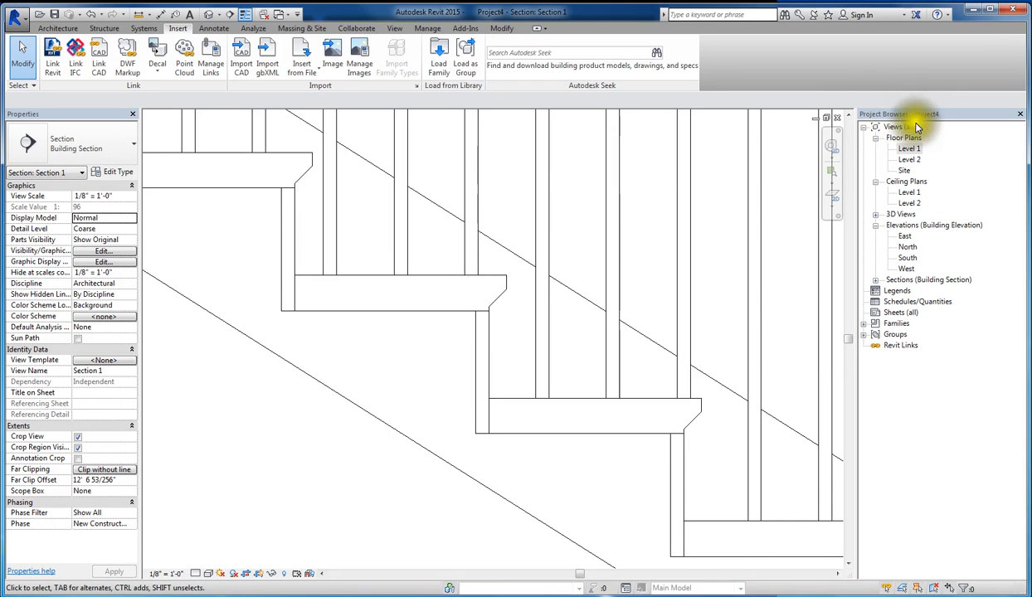
# - Check the loaded profile families in the project for Stair Nosing - Radius and its available types
pyautogui.click(864, 324)
pyautogui.scroll(-4, 900, 382)
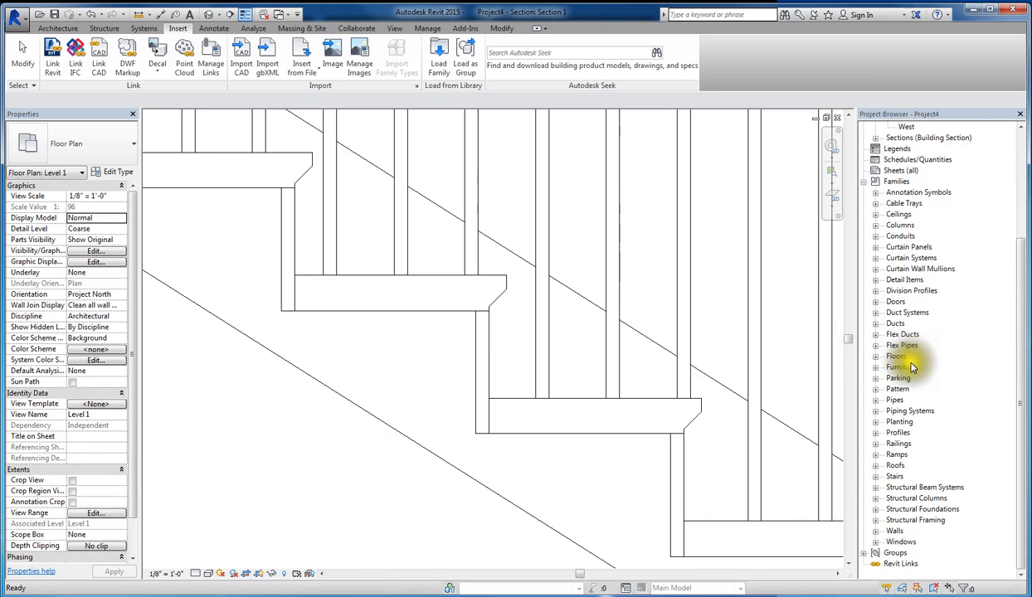
pyautogui.click(875, 432)
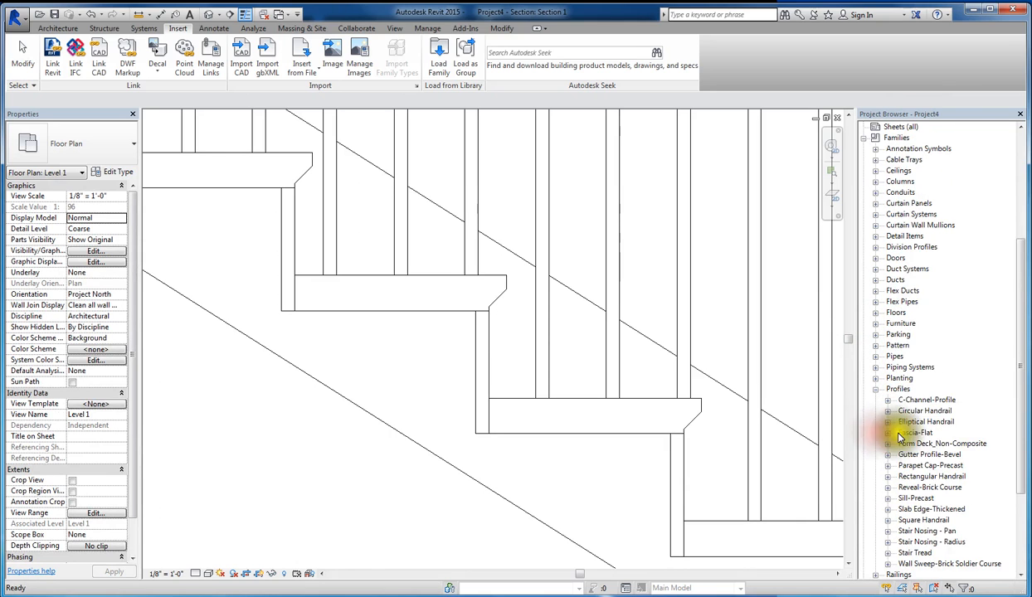
pyautogui.scroll(-3, 911, 448)
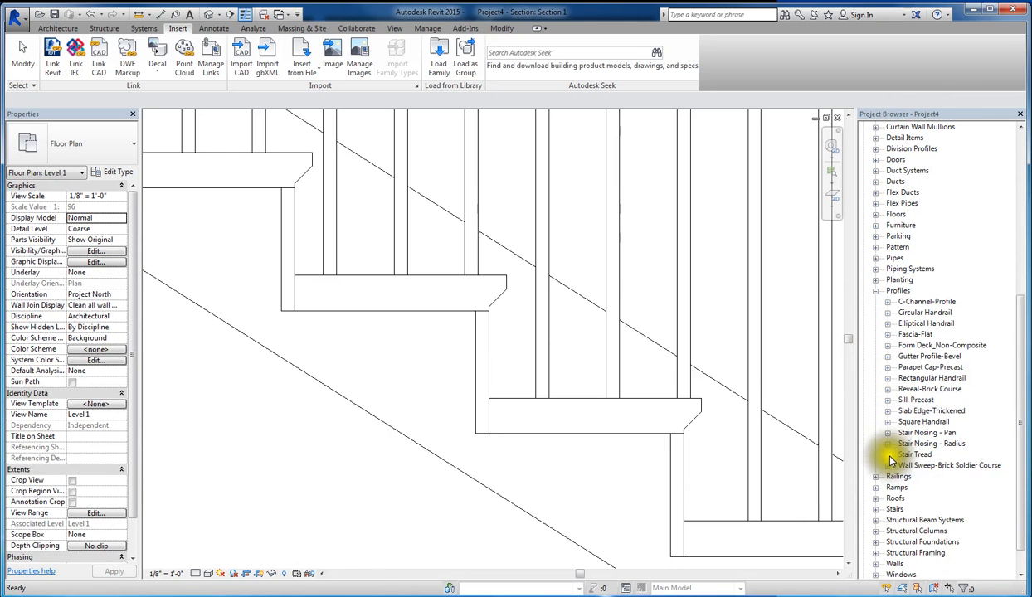
pyautogui.click(889, 444)
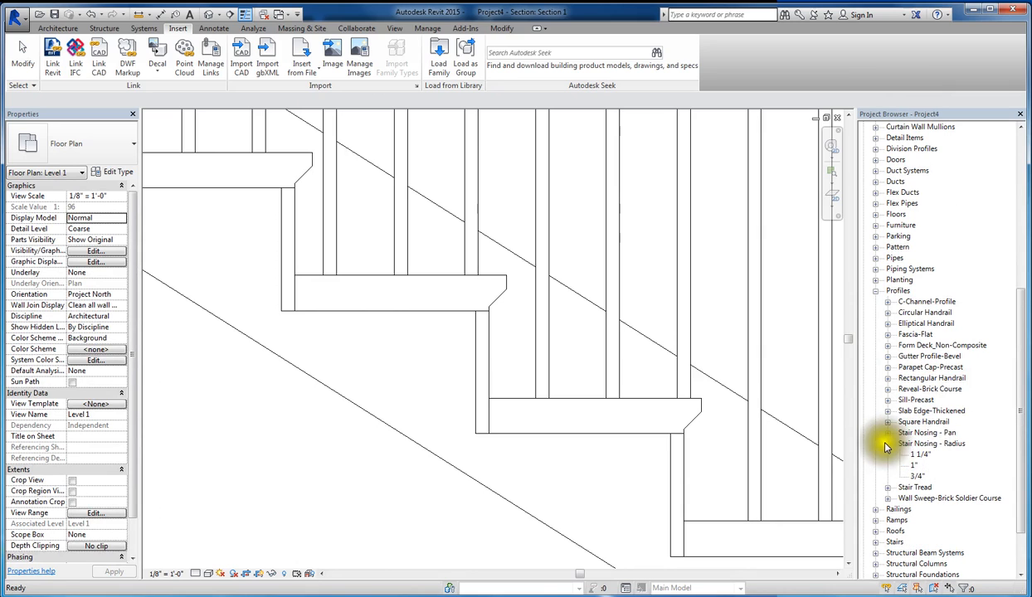
pyautogui.click(927, 448)
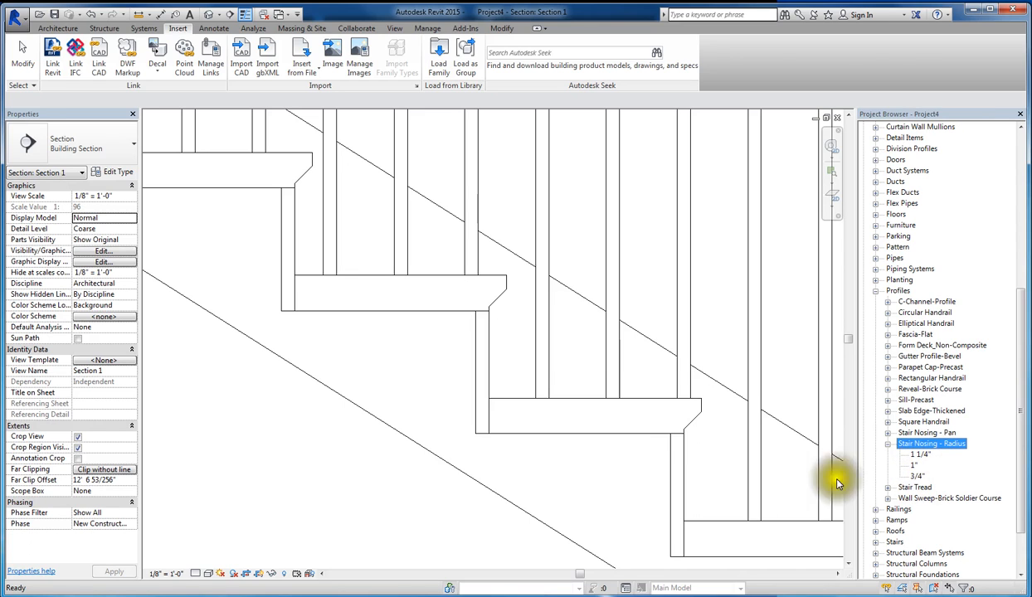
# - Select the stair in the section and duplicate its 7" max riser 11" tread type as Residential Stair
pyautogui.click(411, 514)
pyautogui.scroll(-2, 489, 450)
pyautogui.scroll(-5, 488, 454)
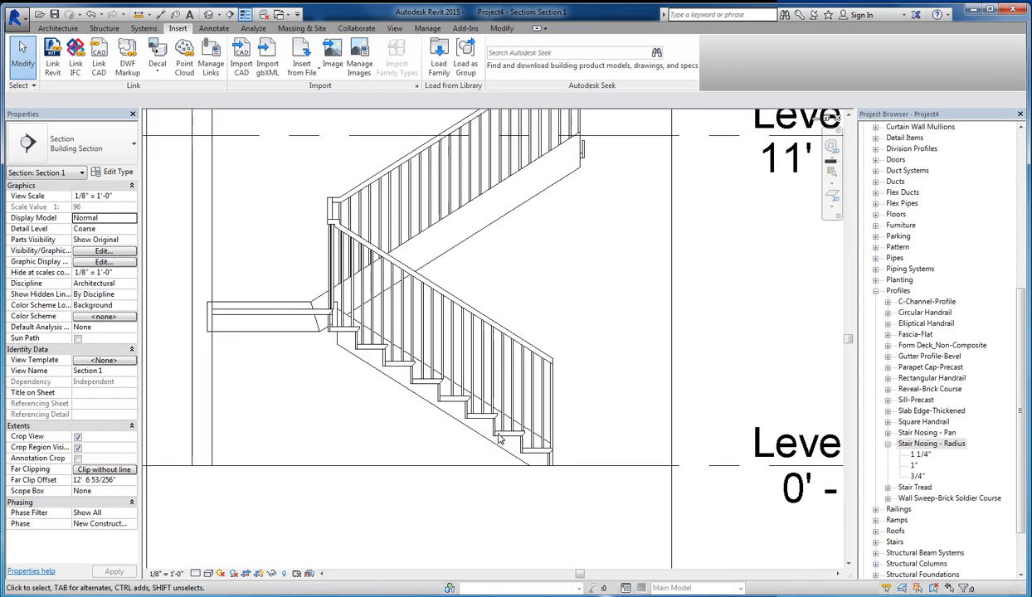
pyautogui.click(426, 385)
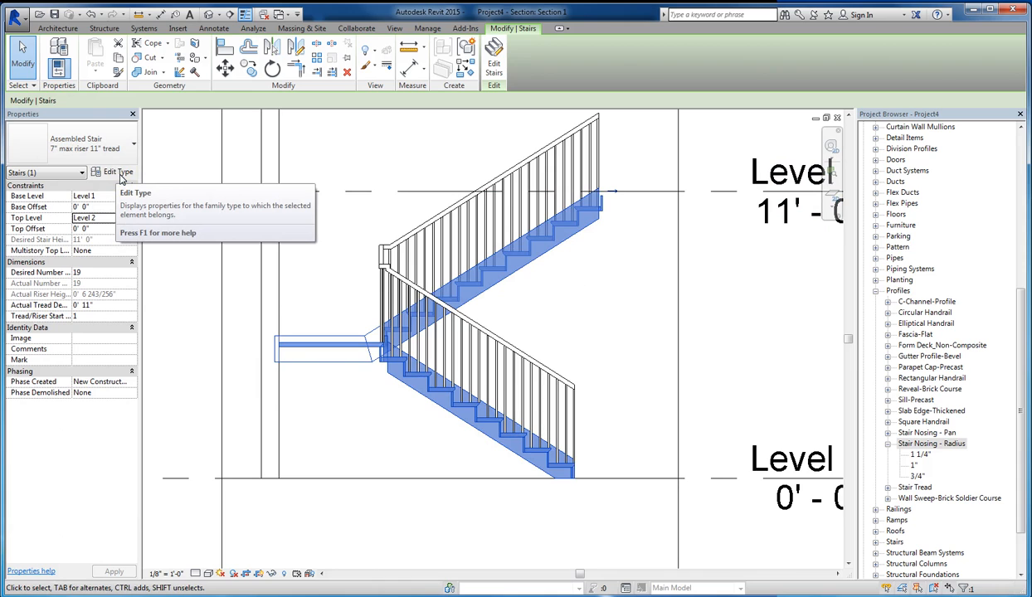
pyautogui.click(121, 174)
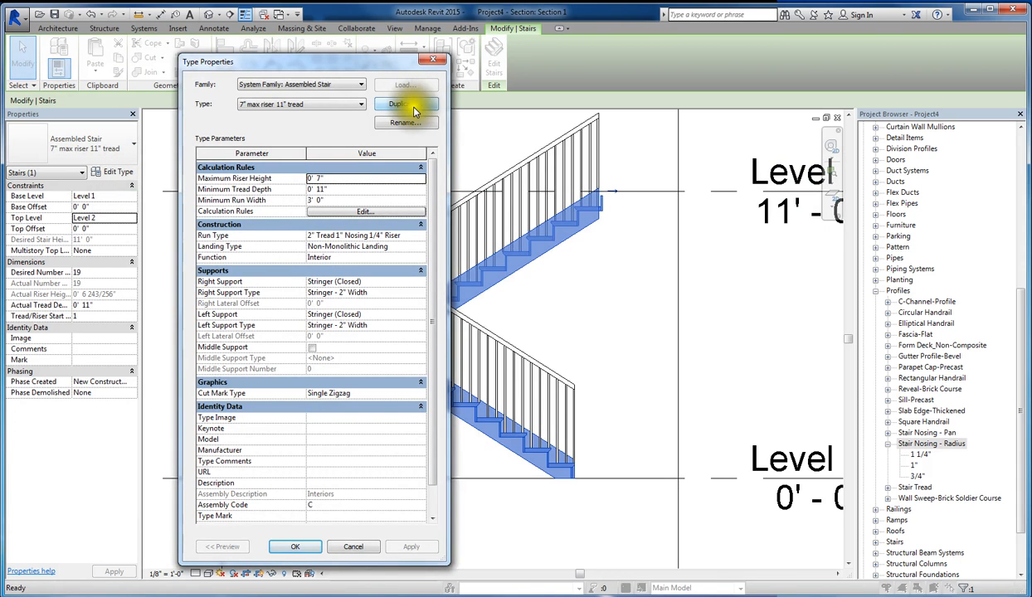
pyautogui.click(407, 104)
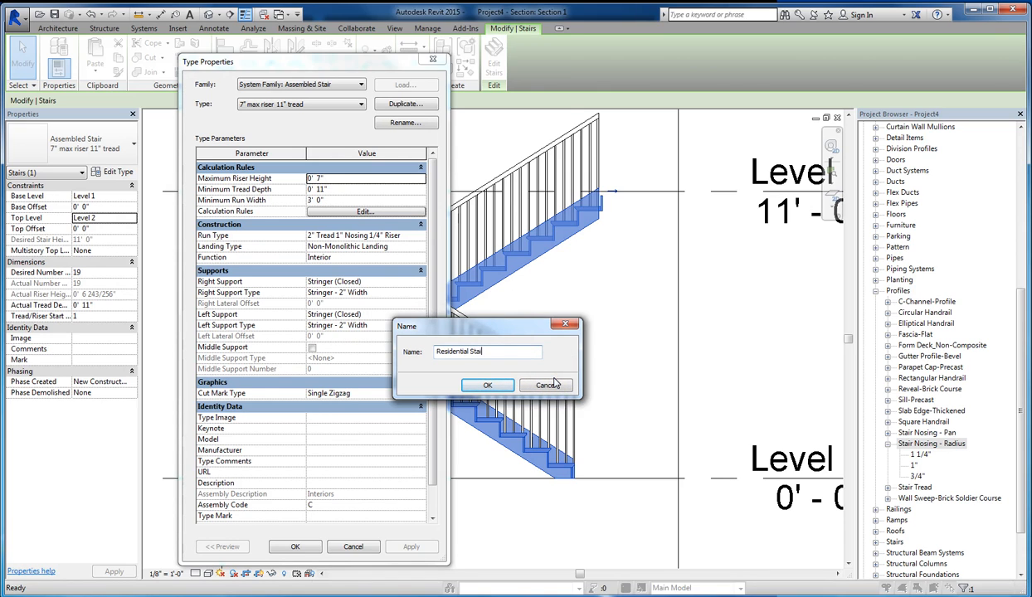
pyautogui.click(488, 387)
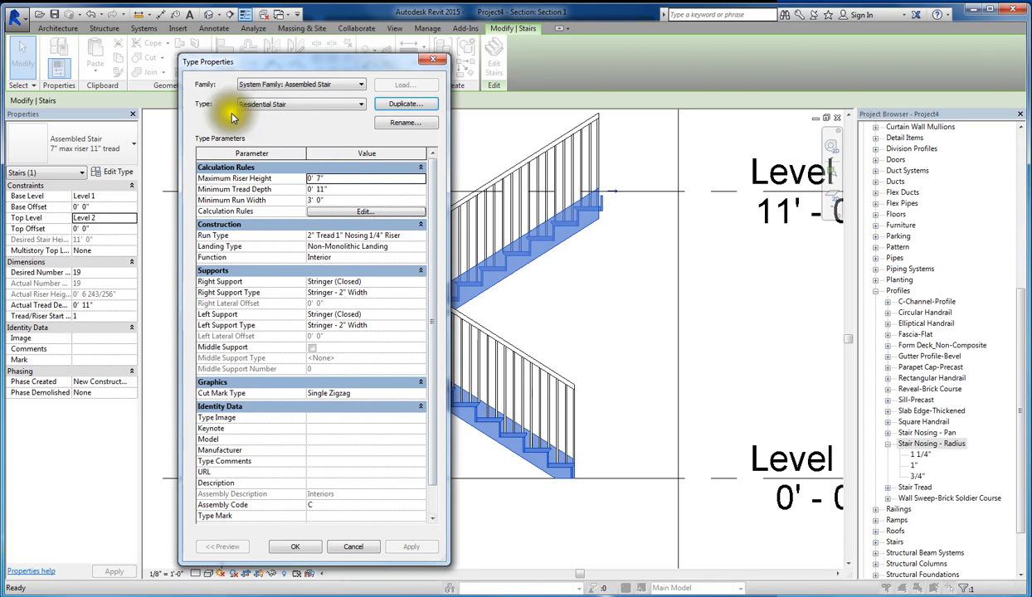
pyautogui.click(278, 110)
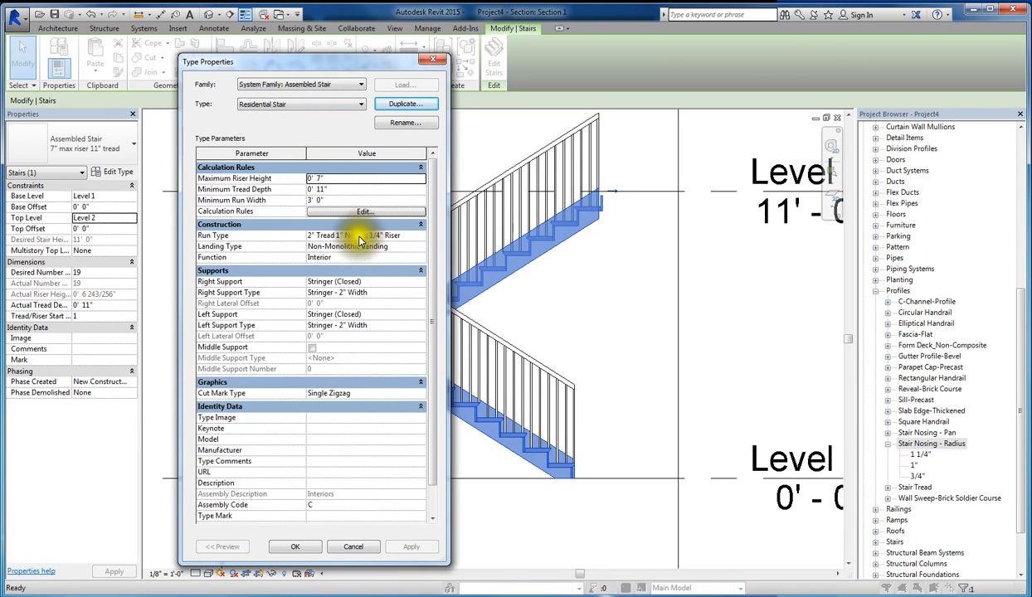
# - Set the Residential Stair type's maximum riser height to 7.75" and its minimum tread depth to 10"
pyautogui.click(320, 179)
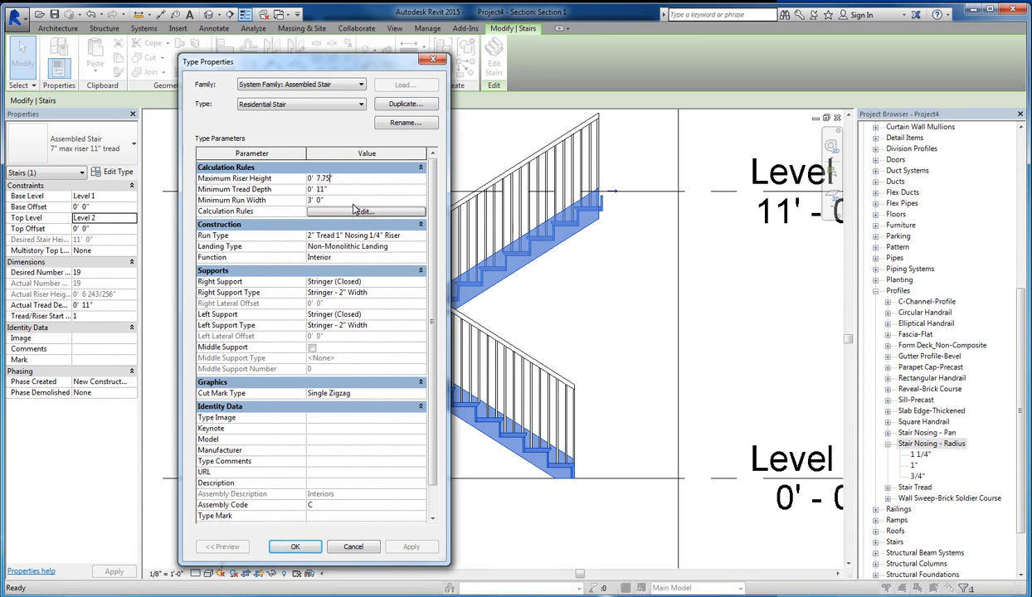
pyautogui.click(336, 200)
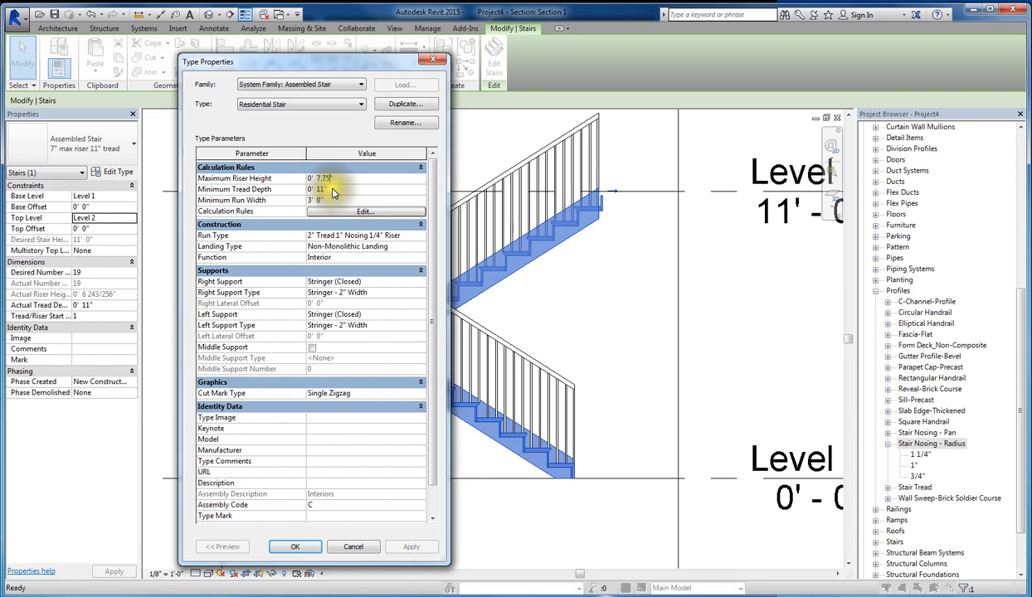
pyautogui.click(323, 190)
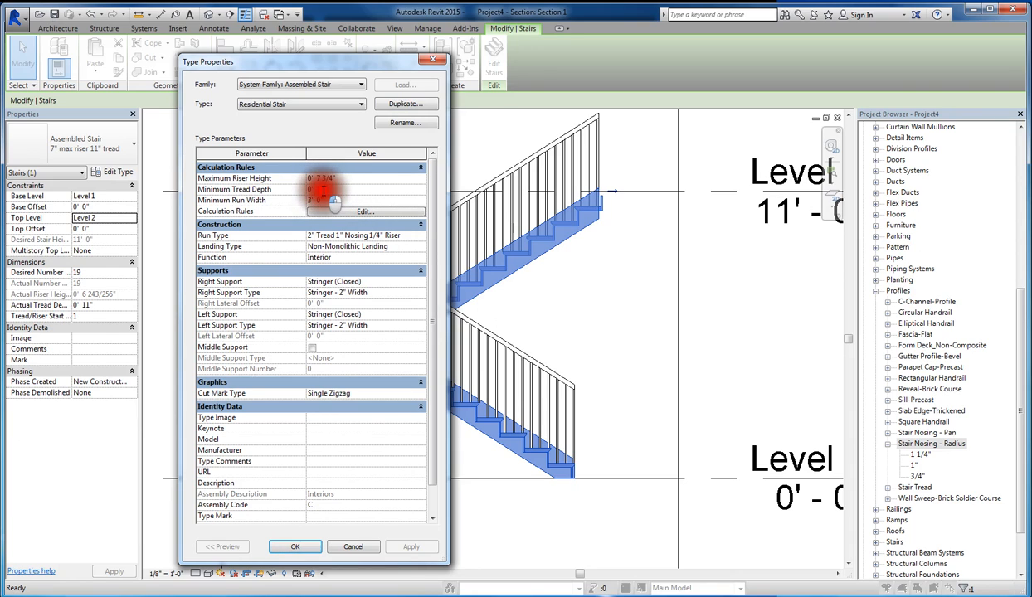
pyautogui.press('BackSpace')
pyautogui.write('0')
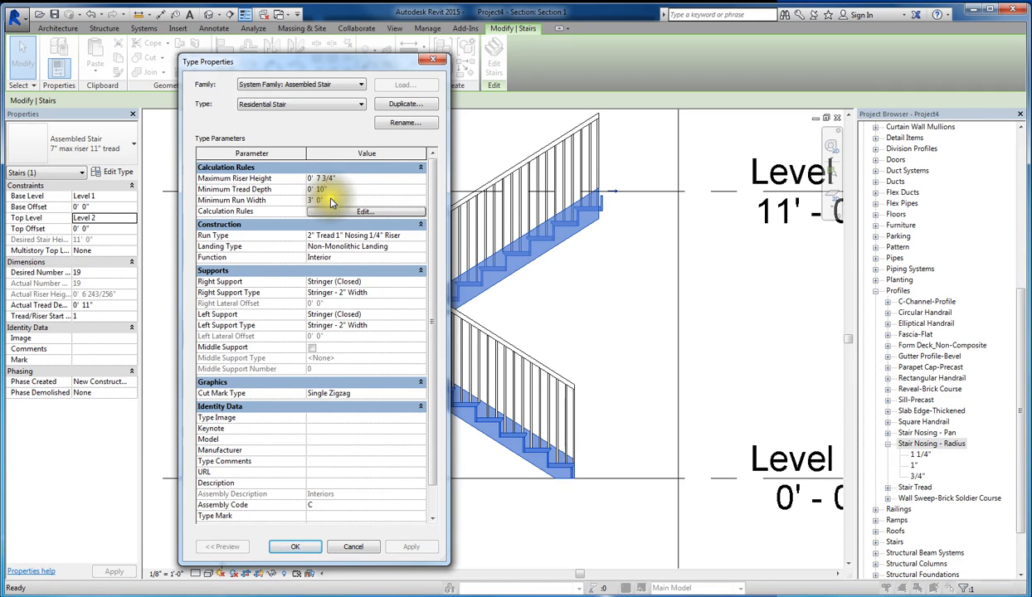
pyautogui.click(332, 201)
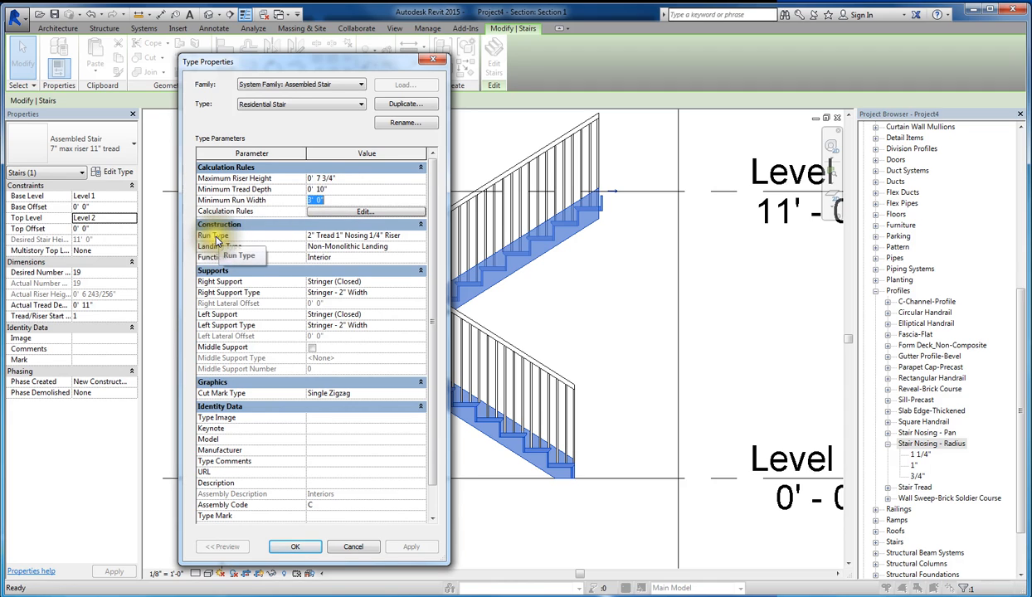
# - Open the type properties of the stair's run type and set the tread thickness to 3/4"
pyautogui.click(417, 238)
pyautogui.click(421, 237)
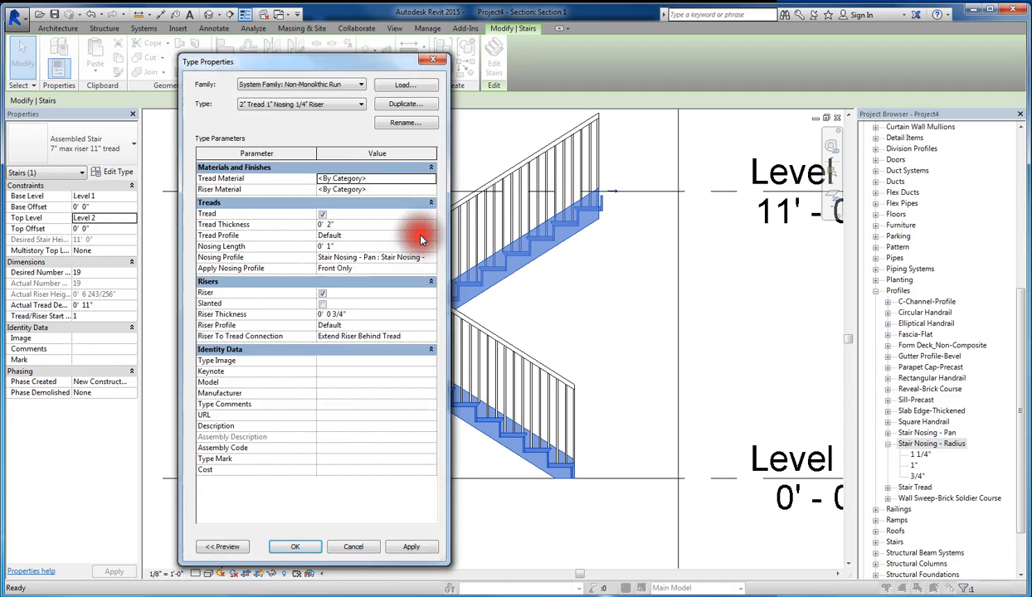
pyautogui.click(331, 228)
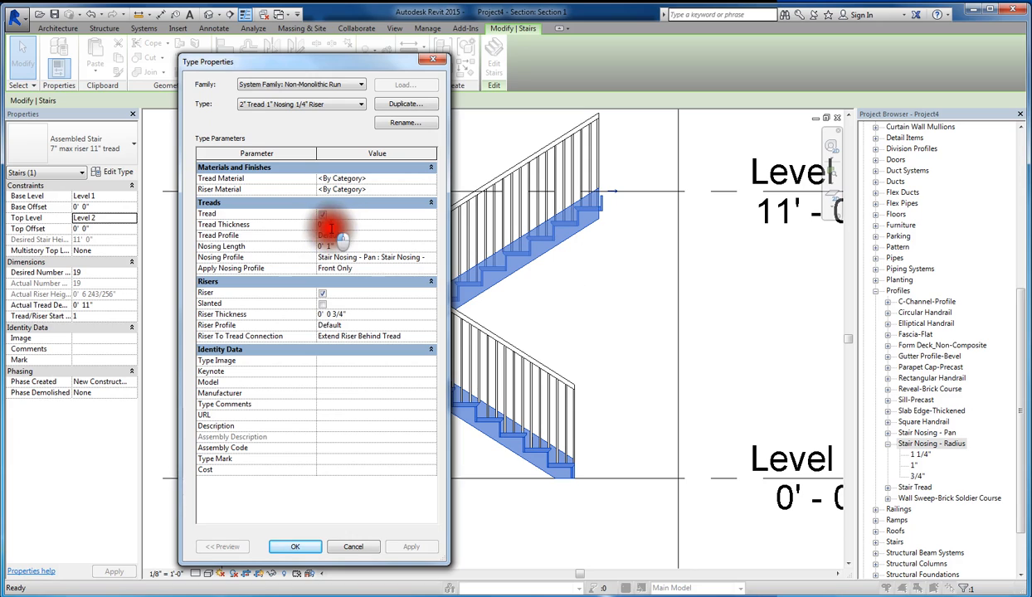
pyautogui.moveTo(330, 228); pyautogui.dragTo(324, 228)
pyautogui.write('3/4"')
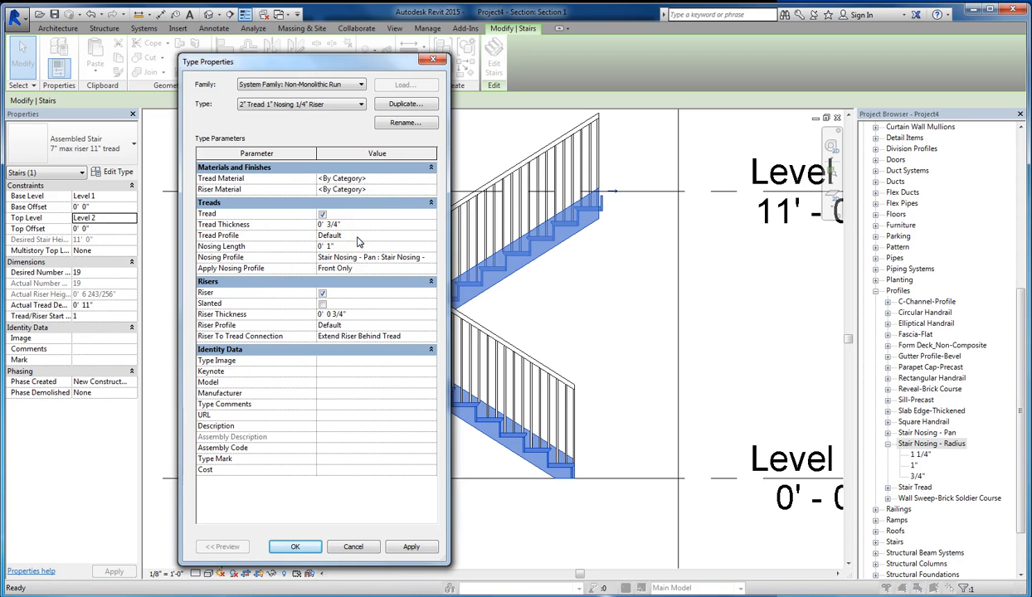
pyautogui.click(280, 247)
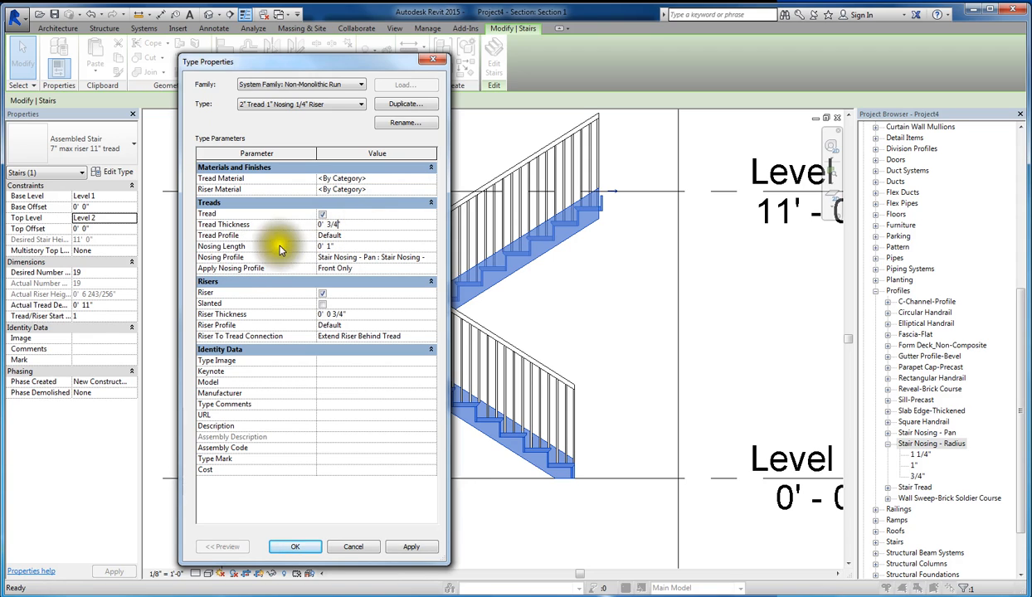
pyautogui.click(346, 247)
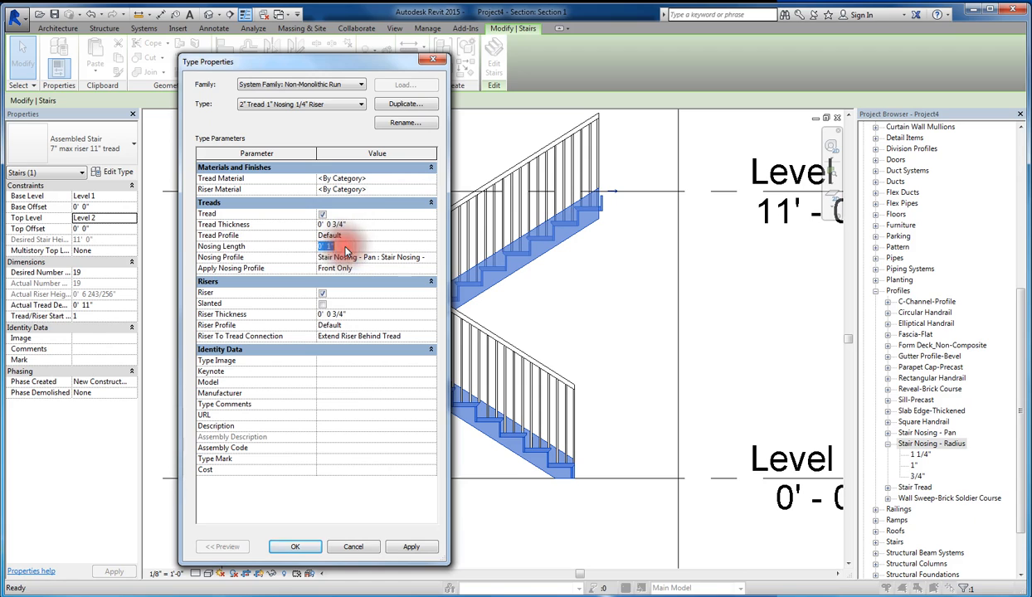
# - Apply the Stair Nosing - Radius : 3/4" nosing profile to the run type and rename the type Residential Tread Riser
pyautogui.click(245, 258)
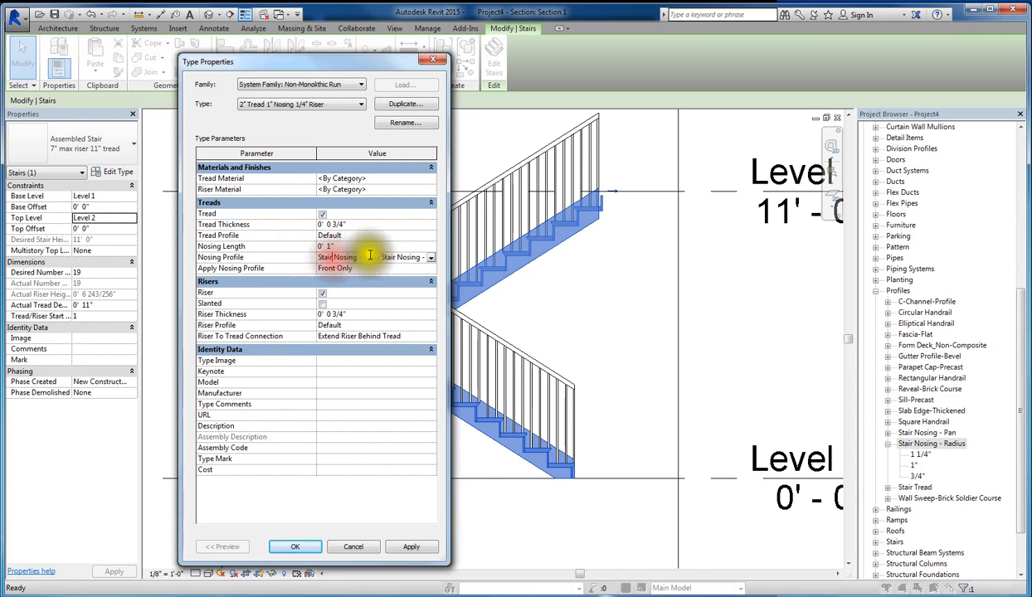
pyautogui.click(431, 258)
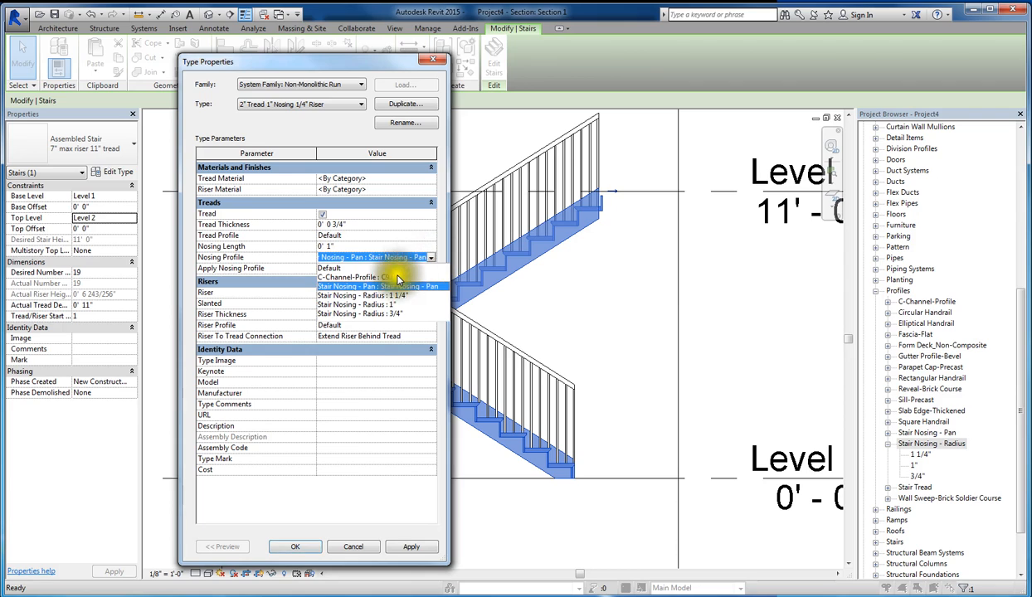
pyautogui.click(368, 313)
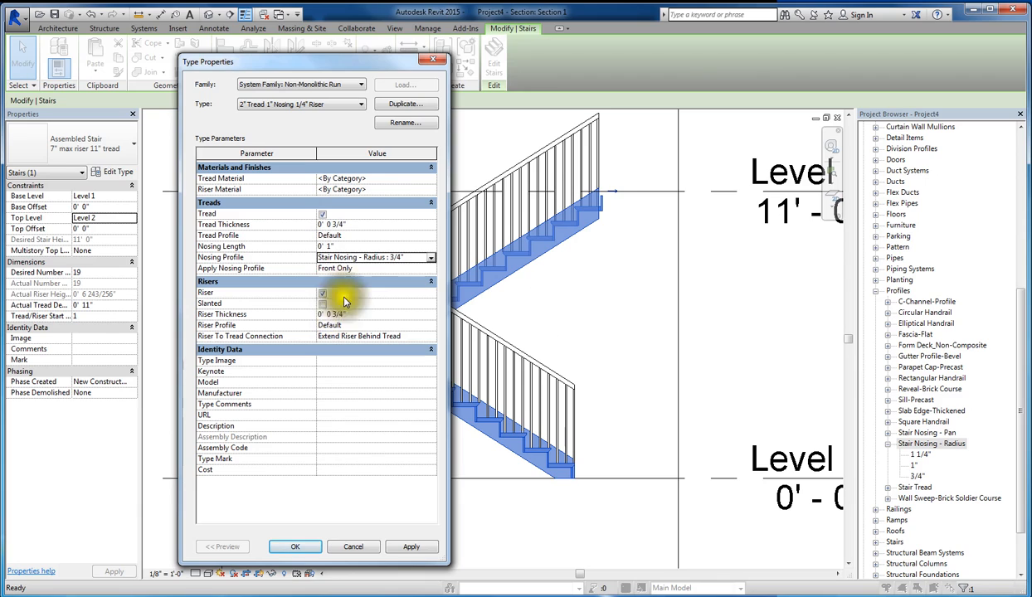
pyautogui.click(415, 547)
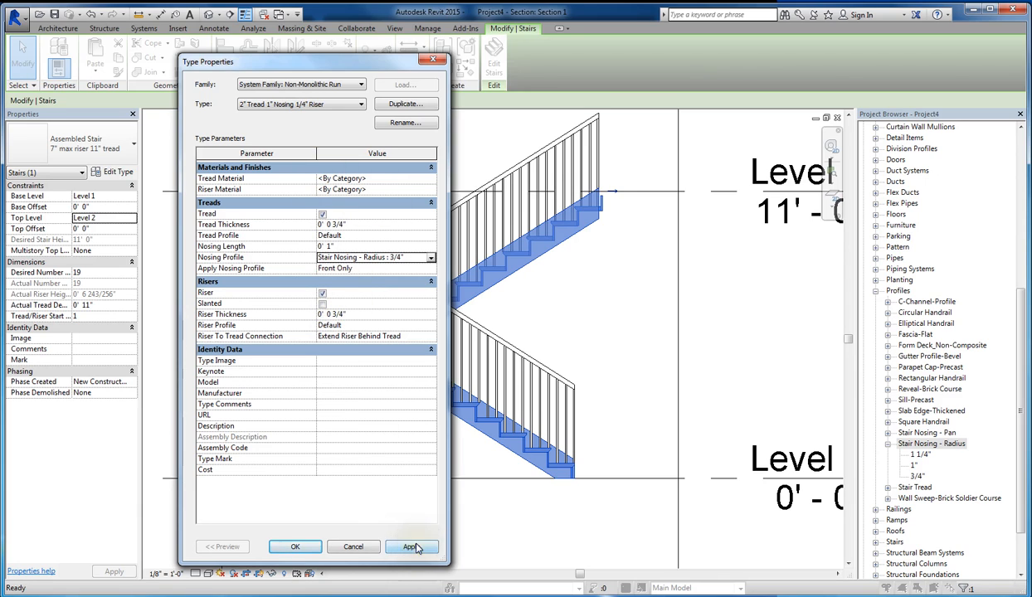
pyautogui.click(415, 546)
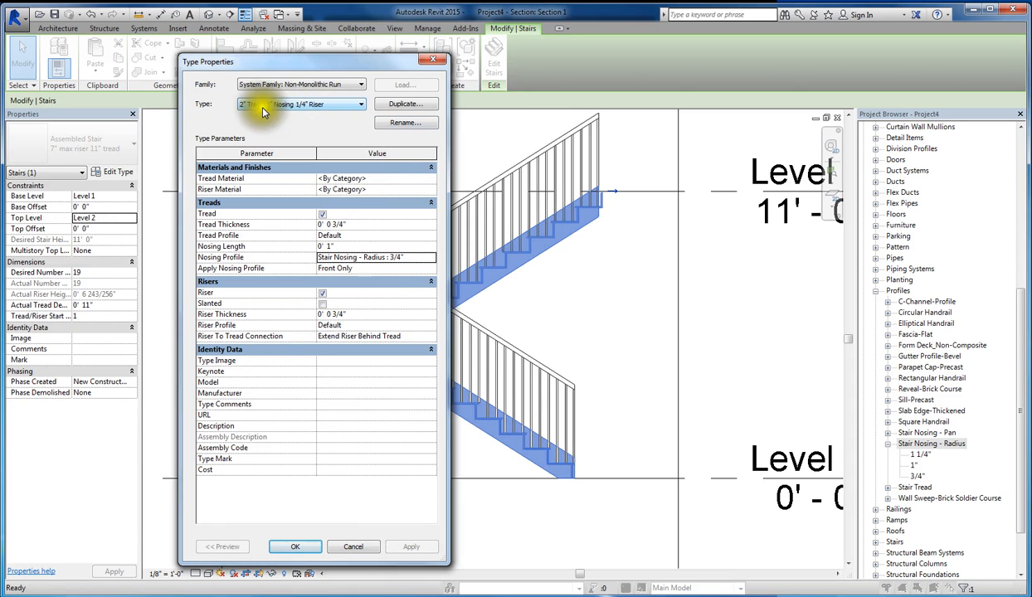
pyautogui.click(396, 127)
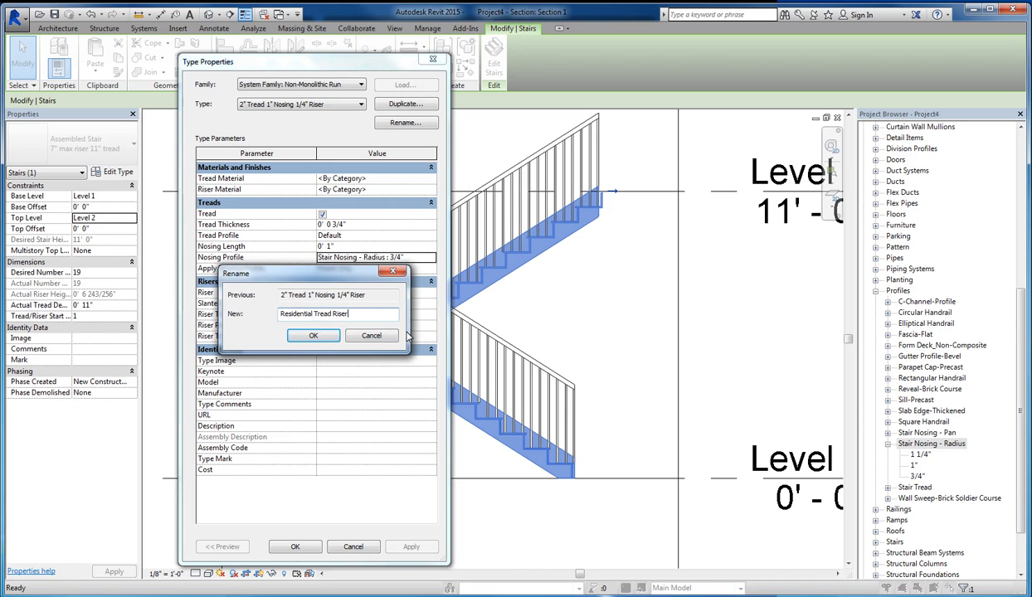
pyautogui.click(313, 335)
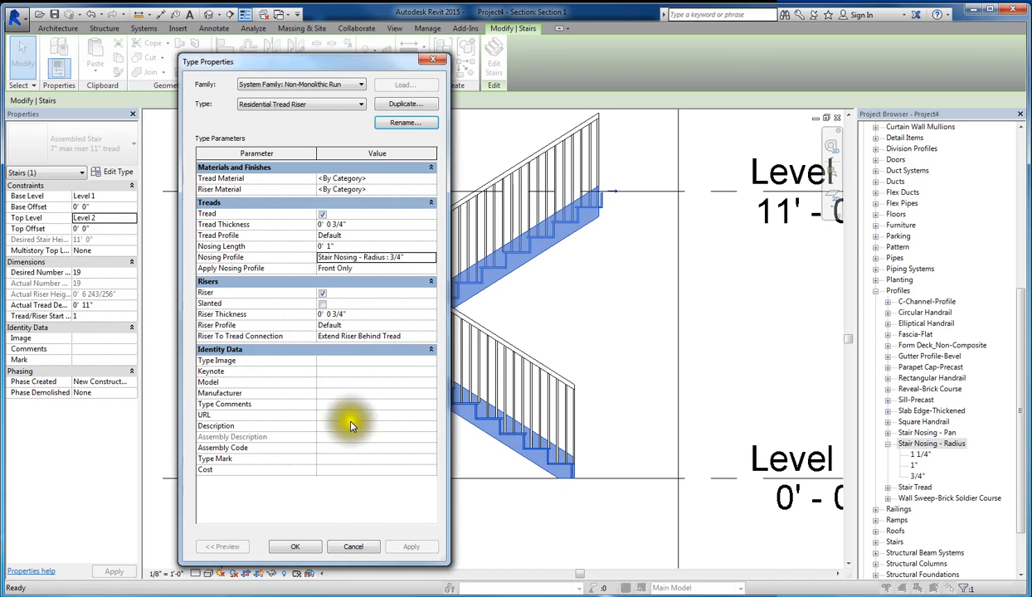
# - Apply the Residential Tread Riser run settings and the Residential Stair type to the selected stair
pyautogui.click(310, 549)
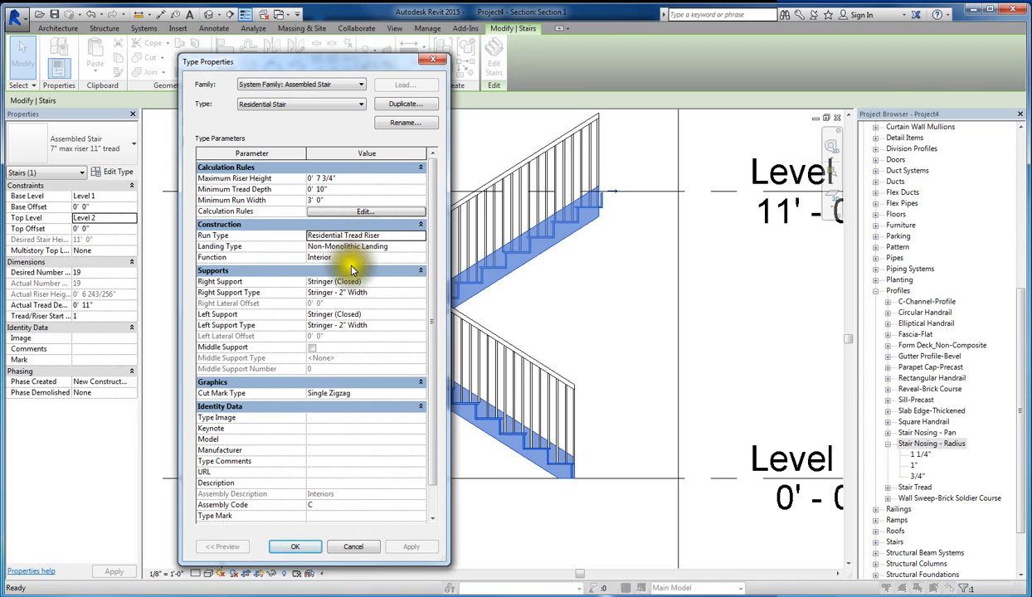
pyautogui.click(297, 547)
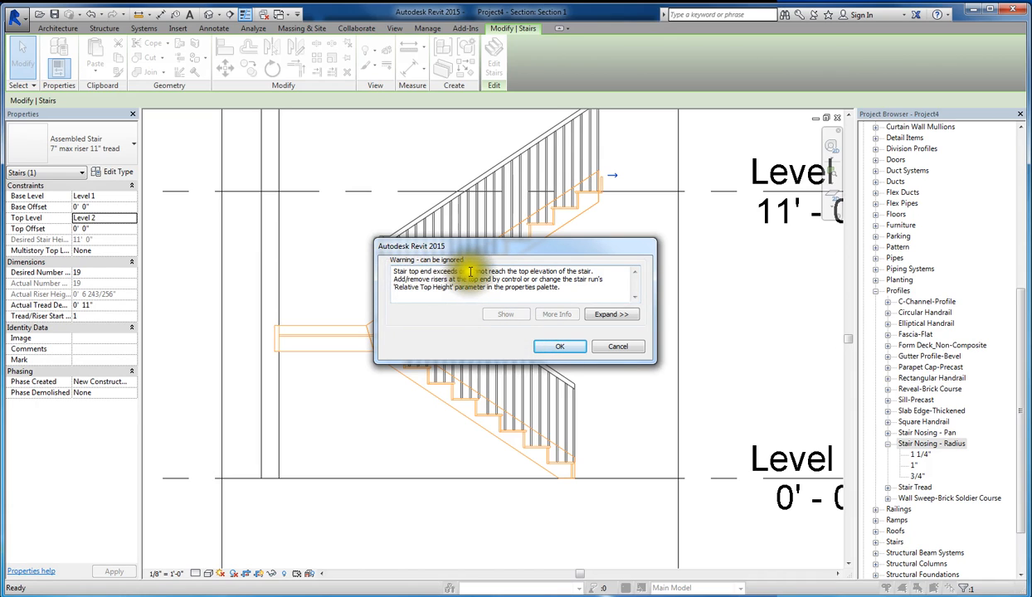
pyautogui.click(573, 352)
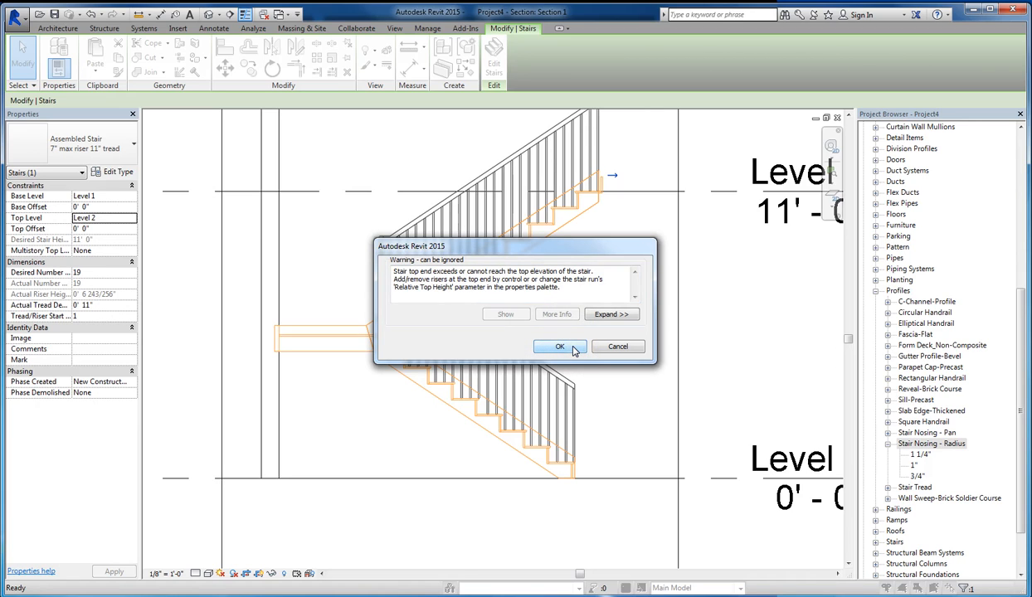
pyautogui.click(575, 351)
pyautogui.click(580, 355)
pyautogui.click(578, 355)
pyautogui.click(604, 197)
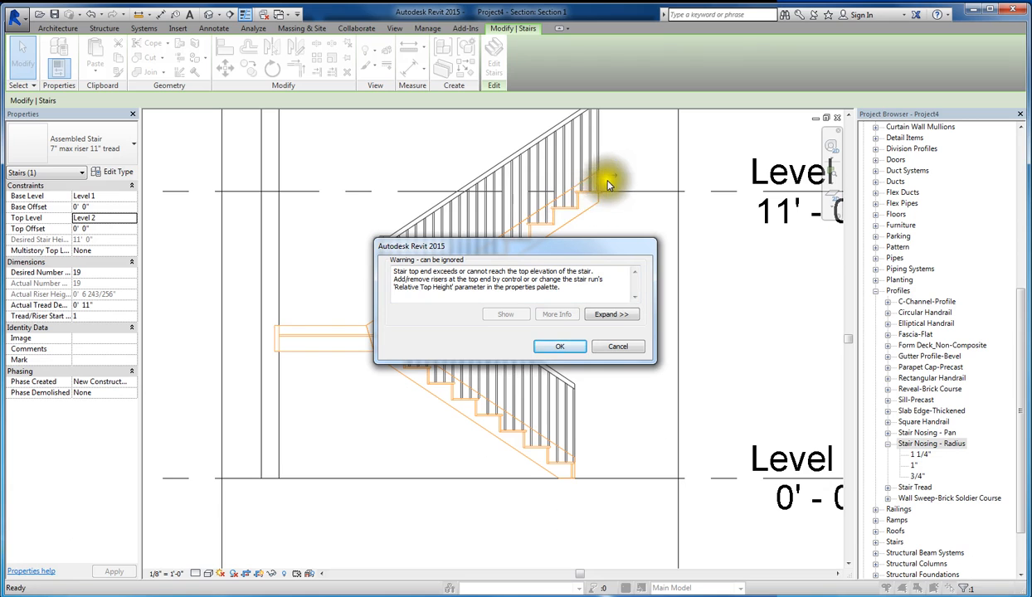
pyautogui.click(563, 346)
pyautogui.click(605, 293)
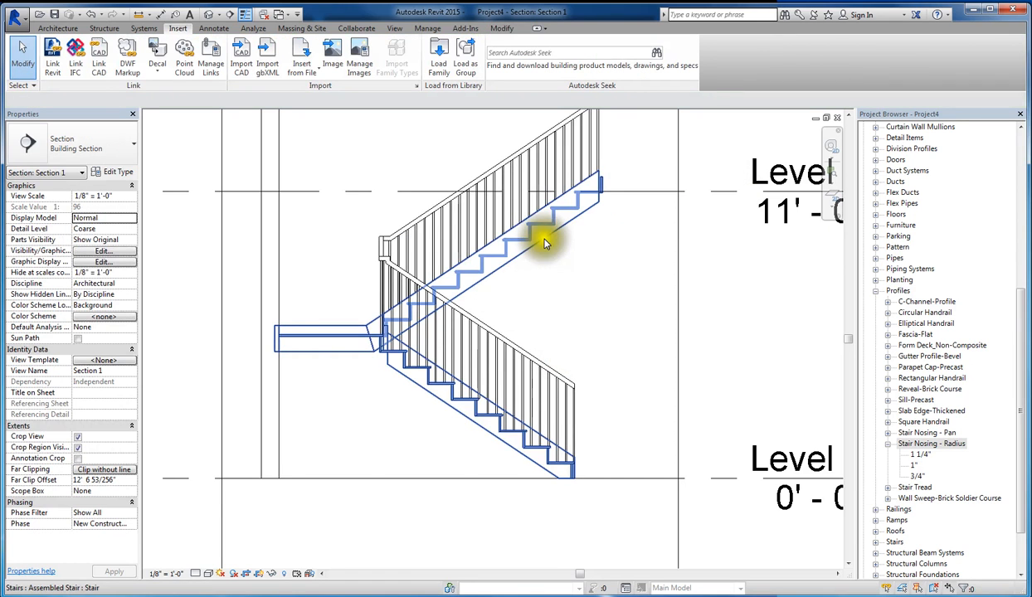
# - Delete the existing stair from the section and open the Level 1 floor plan
pyautogui.click(545, 239)
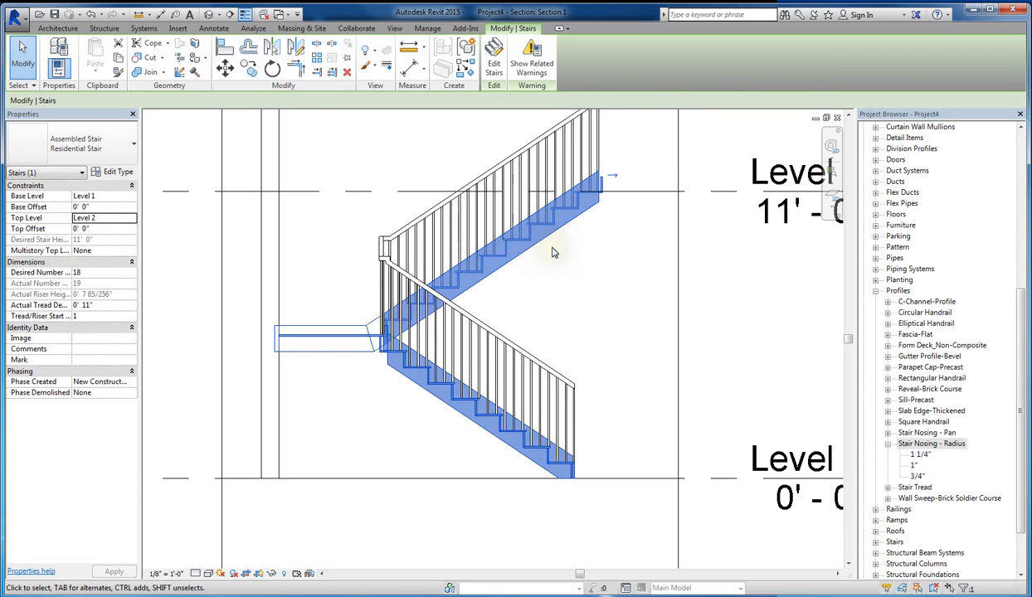
pyautogui.press('Delete')
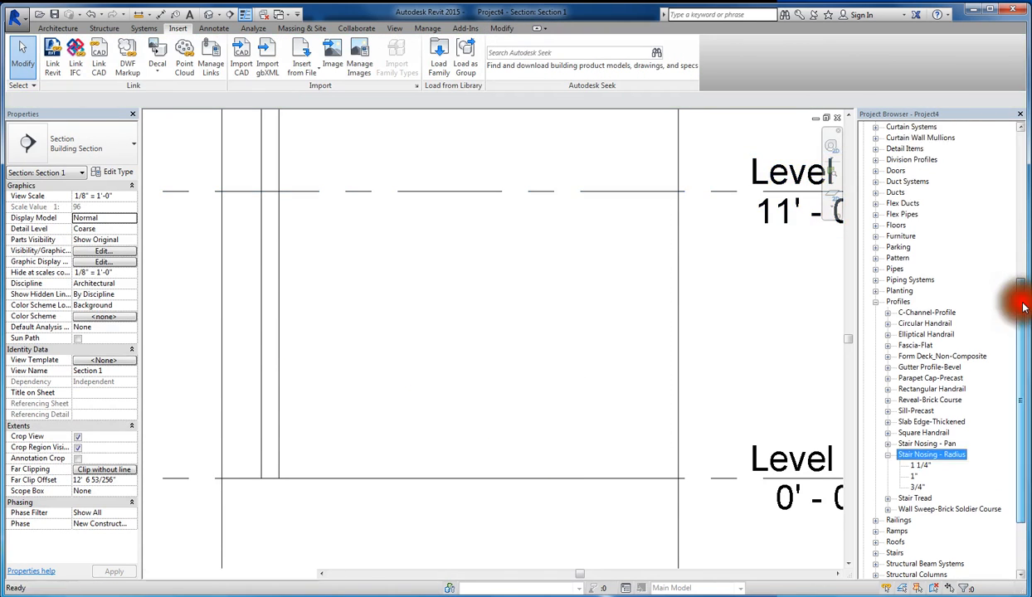
pyautogui.scroll(9, 1004, 274)
pyautogui.doubleClick(907, 150)
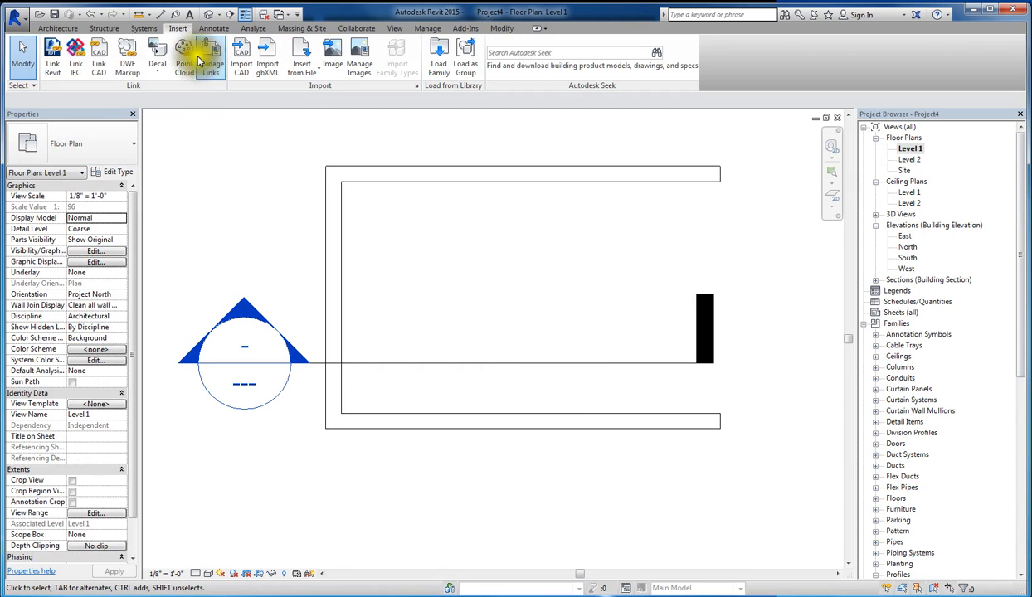
# - Start a new stair of the Residential Stair type with Level 2 as the top level and Run: Left as the location line
pyautogui.click(51, 27)
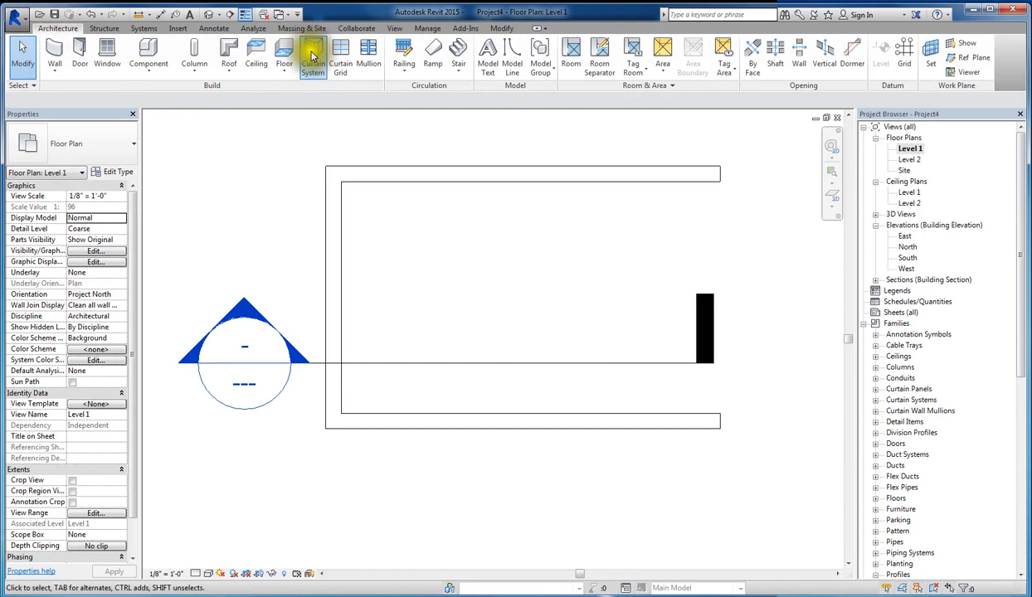
pyautogui.click(459, 55)
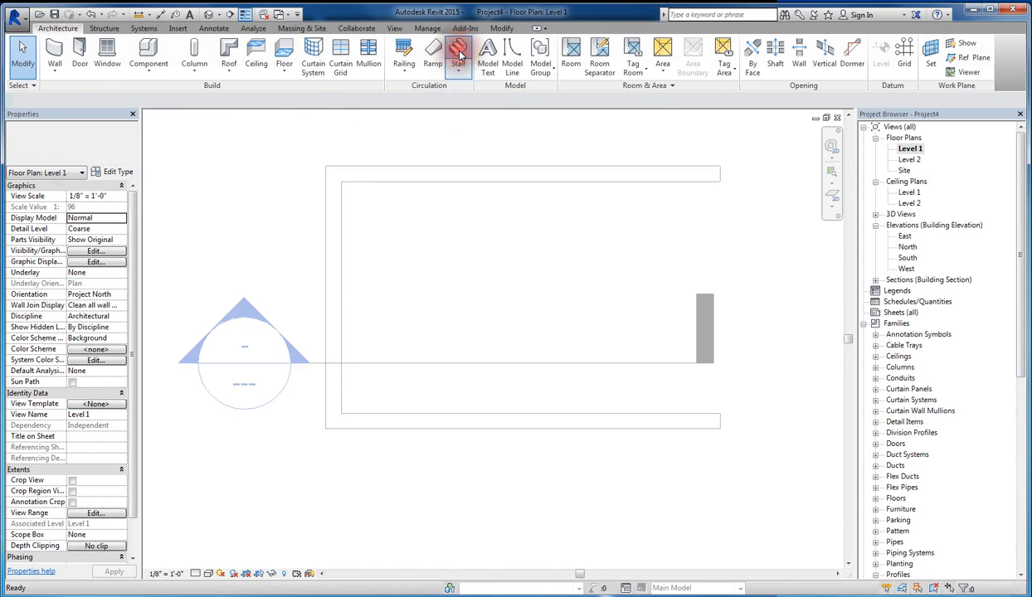
pyautogui.click(113, 156)
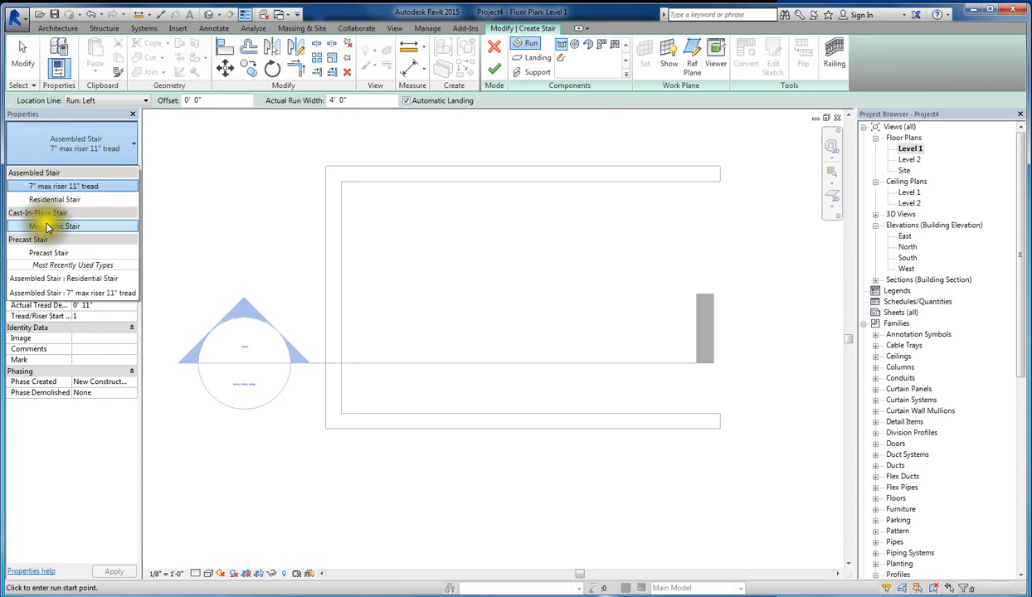
pyautogui.click(56, 201)
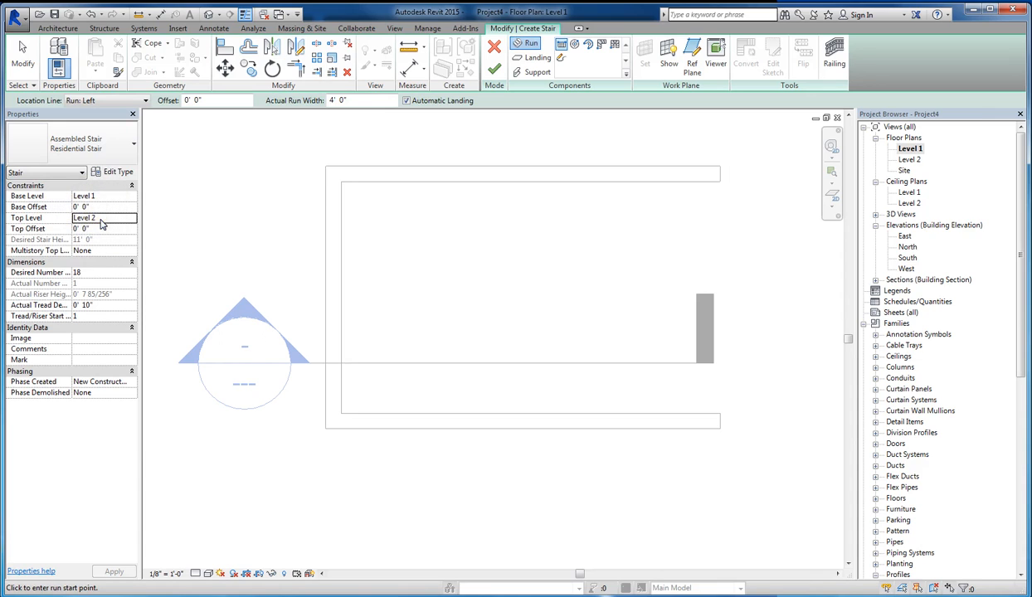
pyautogui.click(100, 219)
pyautogui.click(105, 219)
pyautogui.click(105, 268)
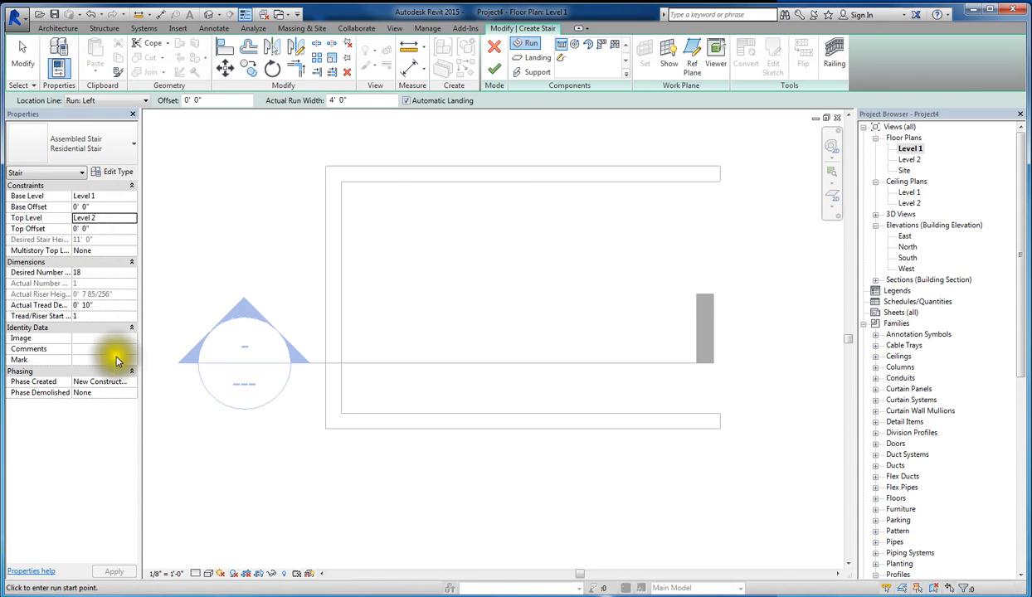
pyautogui.click(92, 100)
pyautogui.click(83, 121)
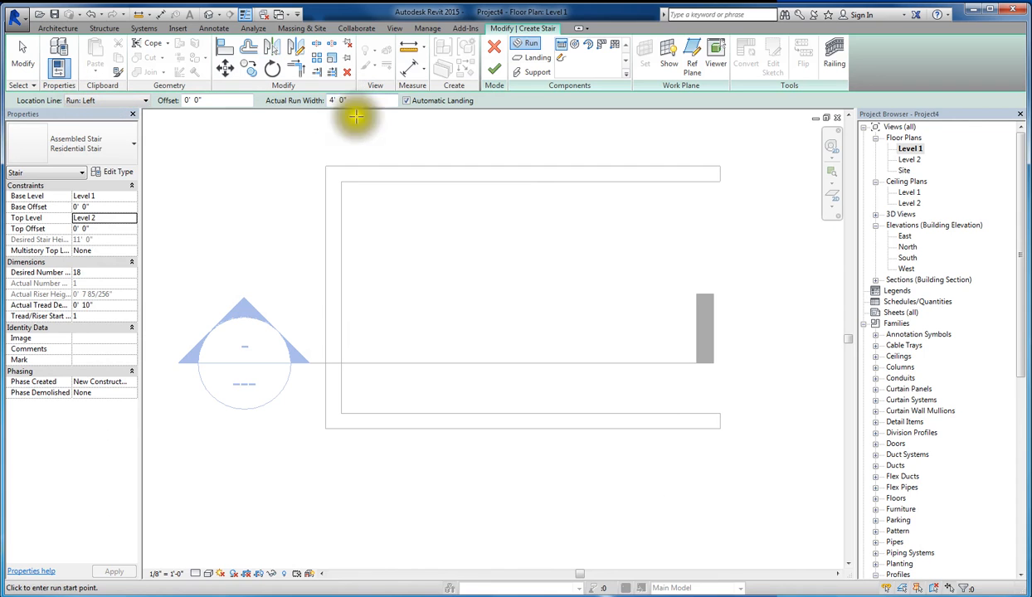
# - Draw a U-shaped stair with nine risers along the lower wall and nine returning along the upper wall, and finish the stair
pyautogui.click(655, 413)
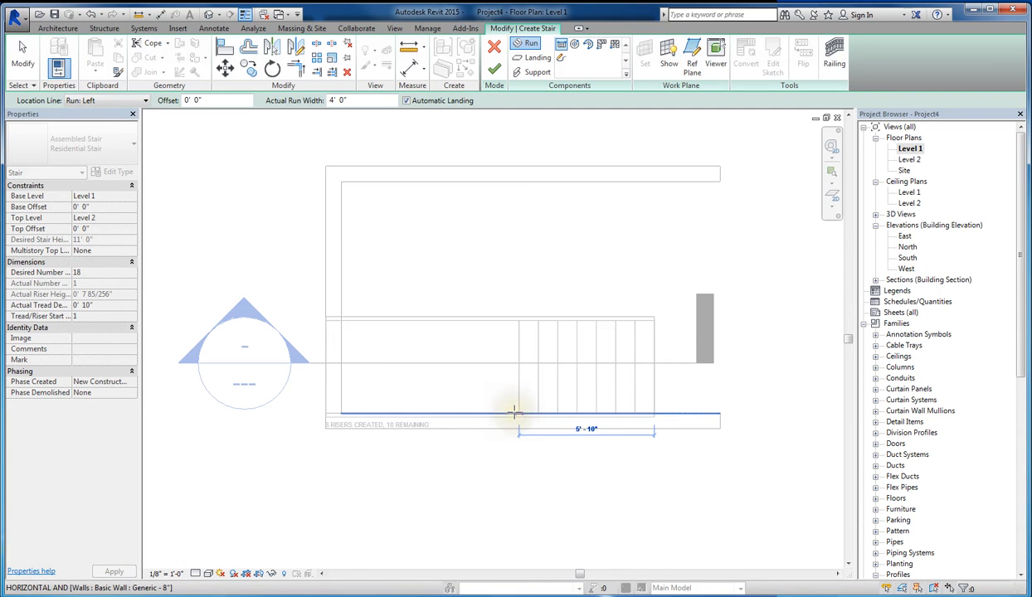
pyautogui.click(503, 411)
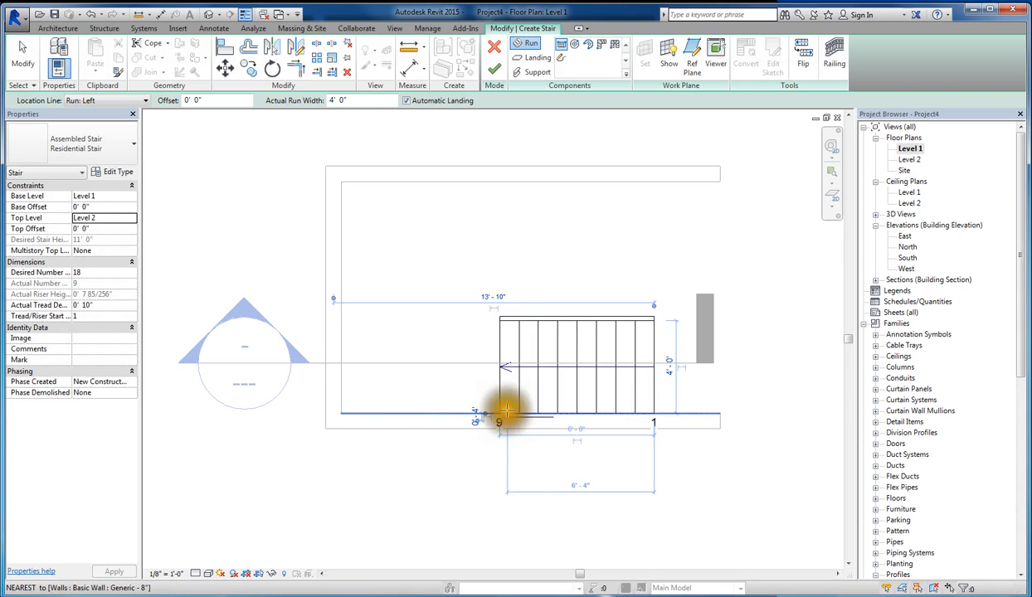
pyautogui.scroll(2, 505, 410)
pyautogui.scroll(-3, 507, 231)
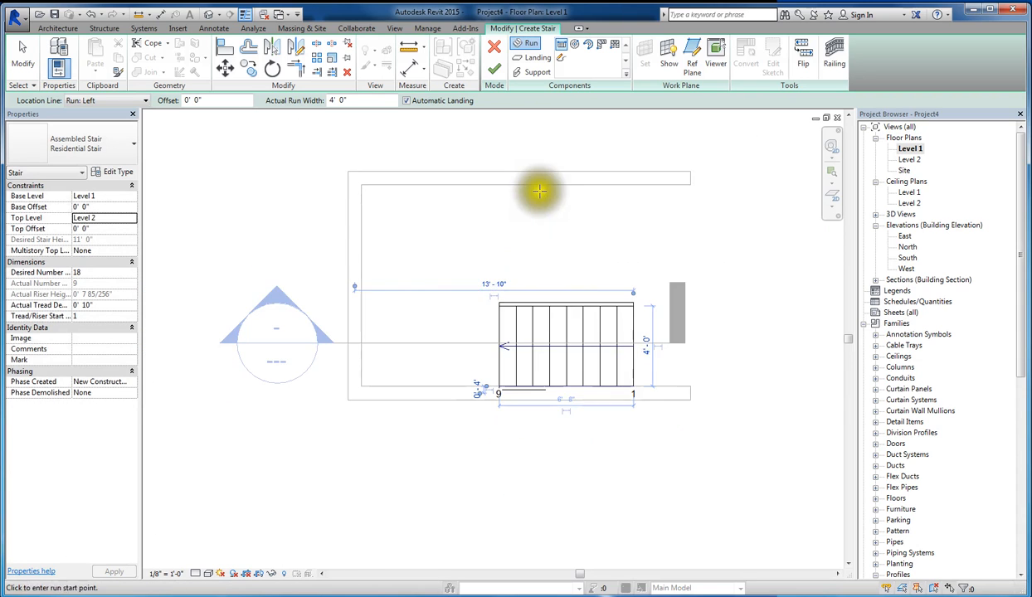
pyautogui.scroll(2, 507, 189)
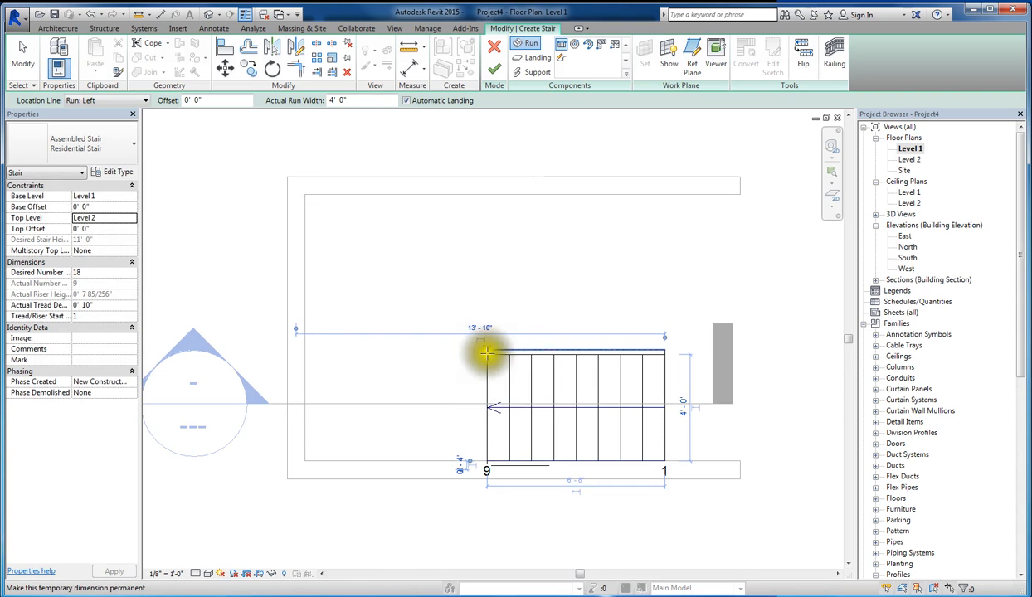
pyautogui.click(488, 195)
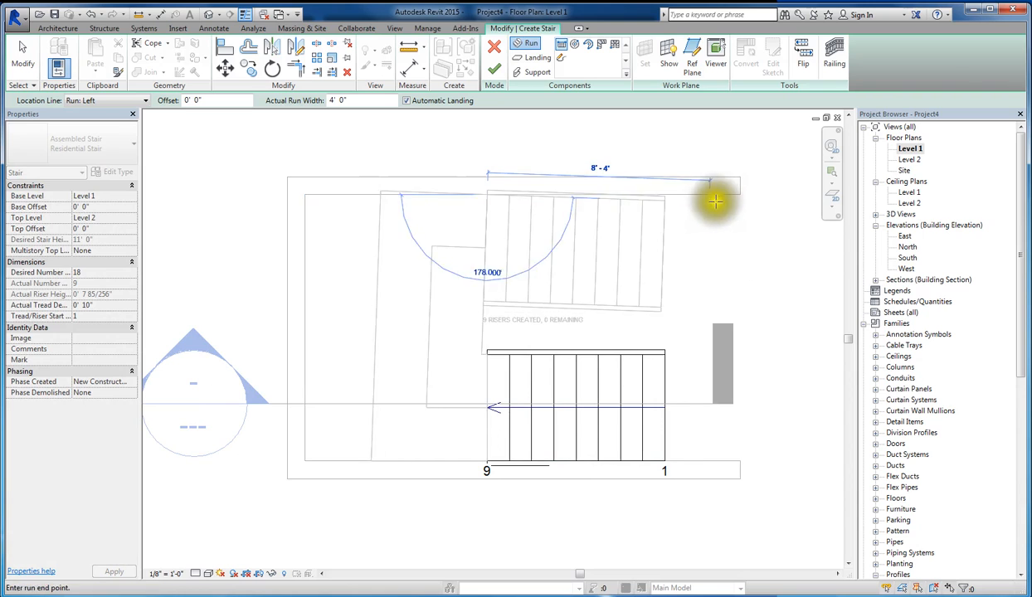
pyautogui.click(718, 192)
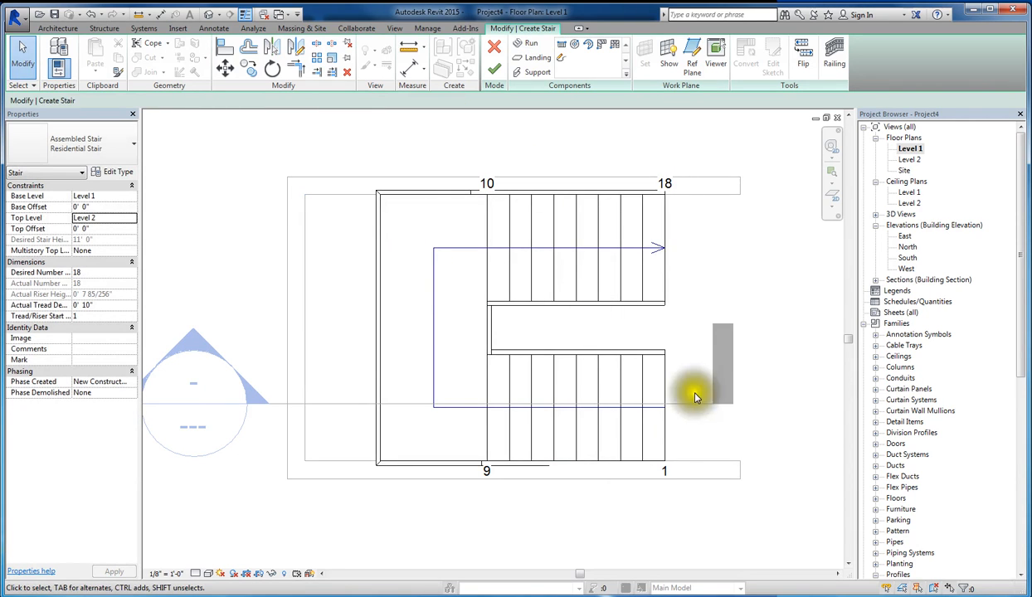
pyautogui.click(493, 71)
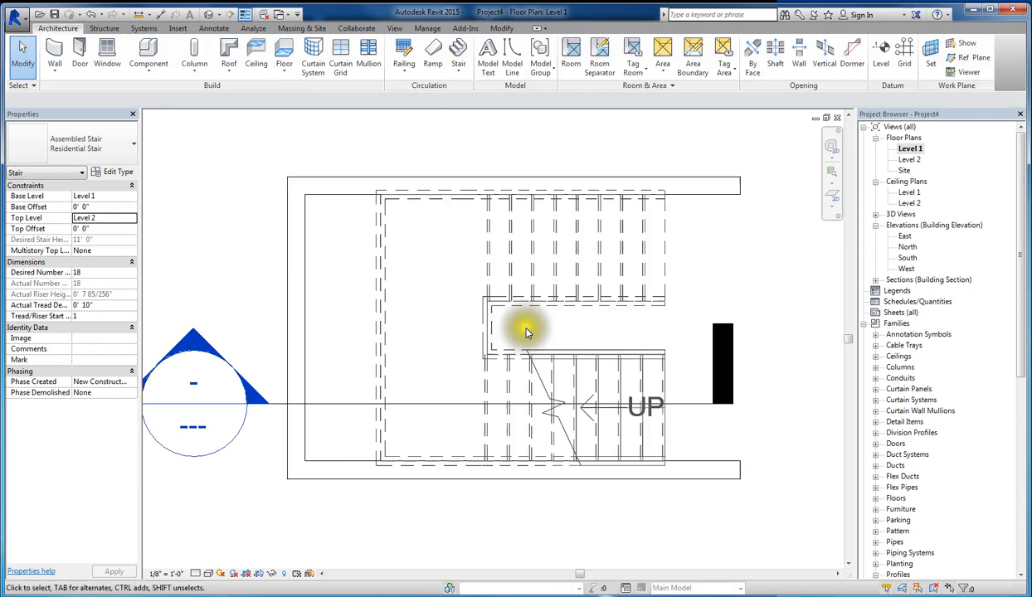
# - Move the stair so the landing's lower outer corner meets the inside corner of the end and lower walls
pyautogui.click(511, 267)
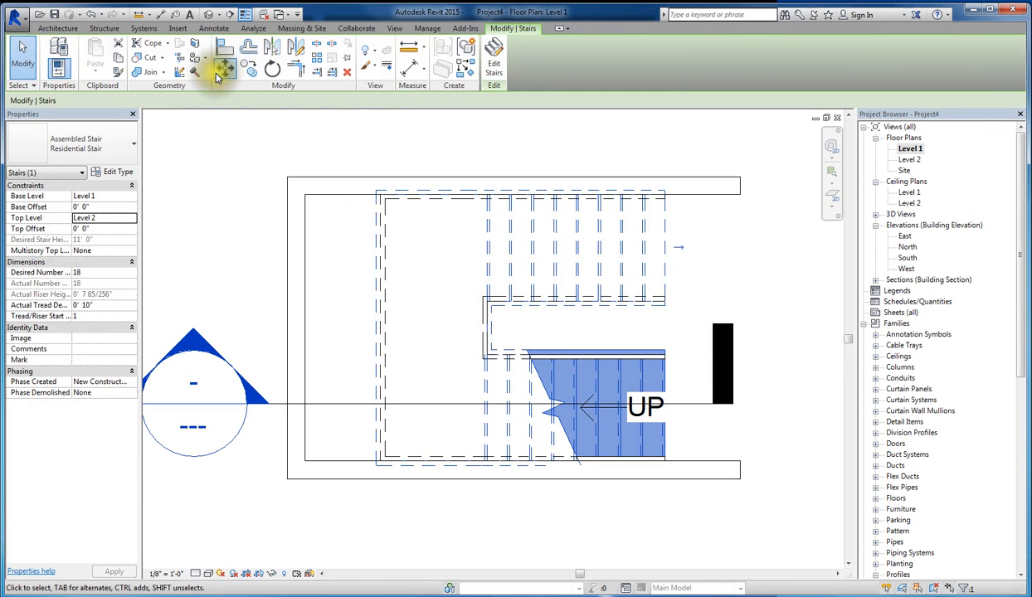
pyautogui.click(224, 67)
pyautogui.click(381, 465)
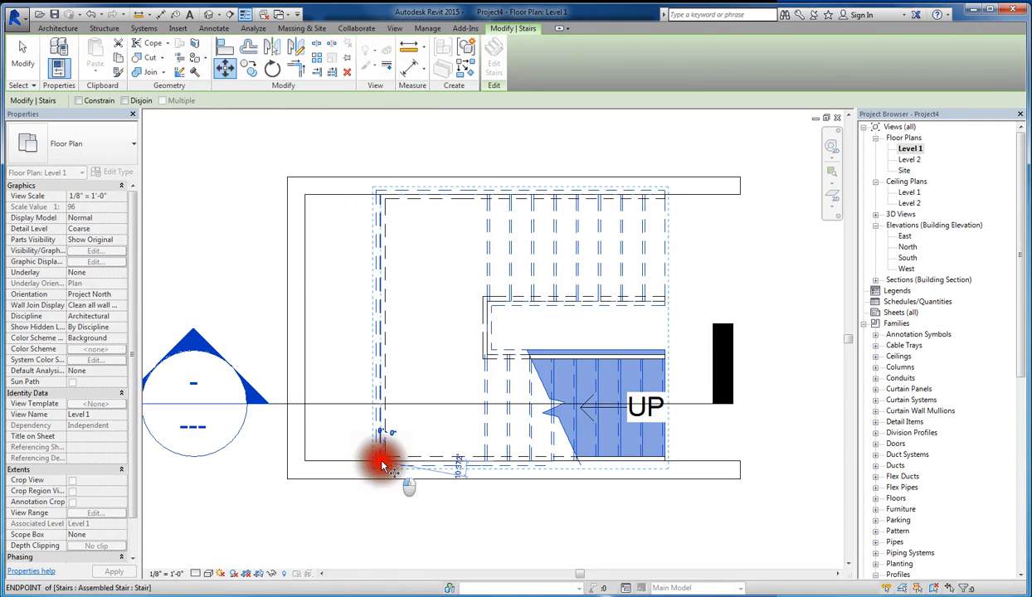
pyautogui.click(303, 462)
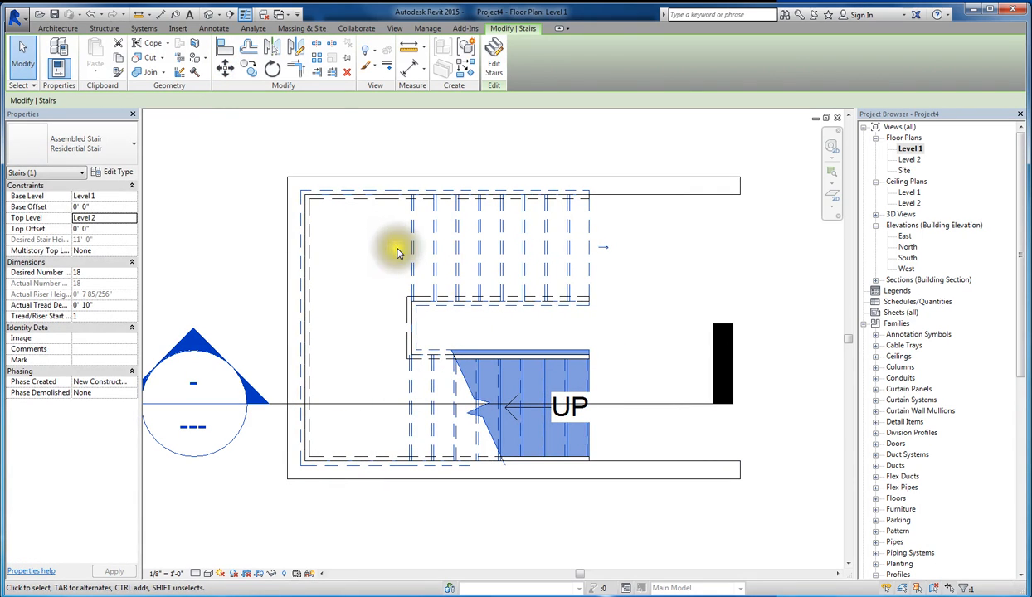
# - Open the default 3D view of the stair and set its visual style to Shaded
pyautogui.click(208, 14)
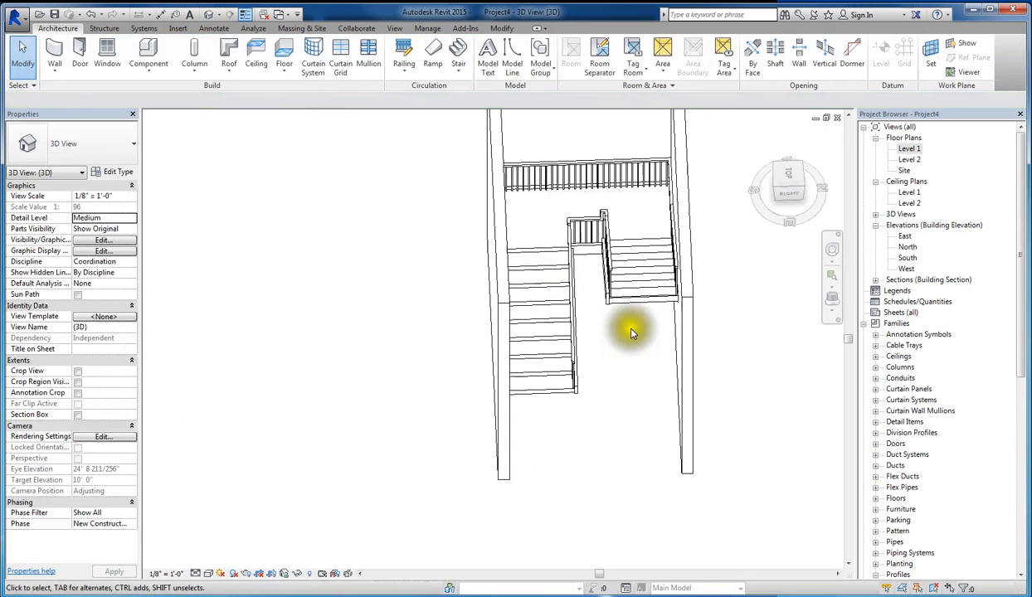
pyautogui.keyDown('shift'); pyautogui.moveTo(622, 362); pyautogui.dragTo(592, 256, button='middle'); pyautogui.keyUp('shift')
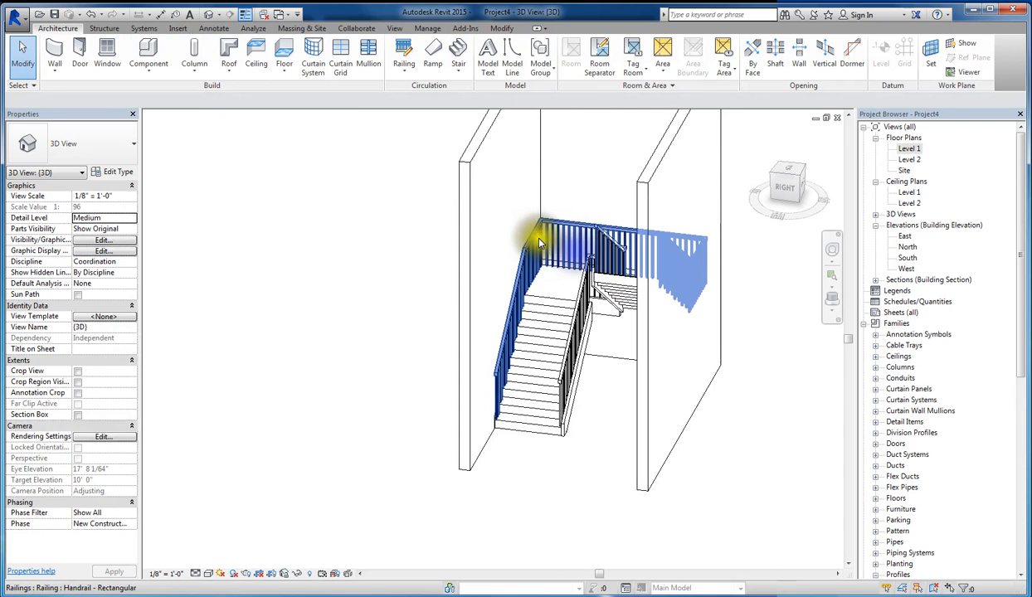
pyautogui.scroll(5, 507, 442)
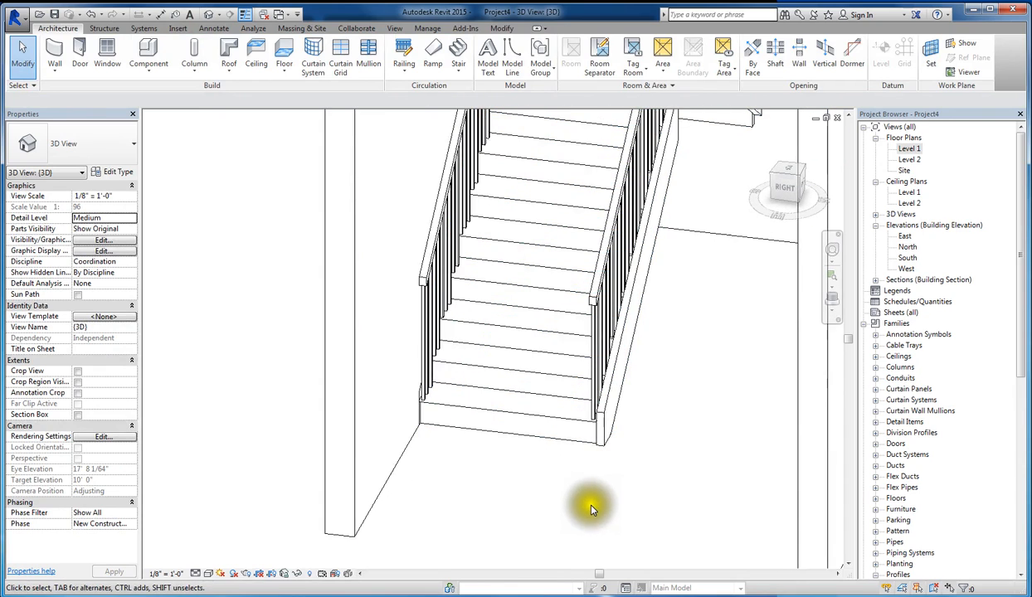
pyautogui.scroll(2, 557, 472)
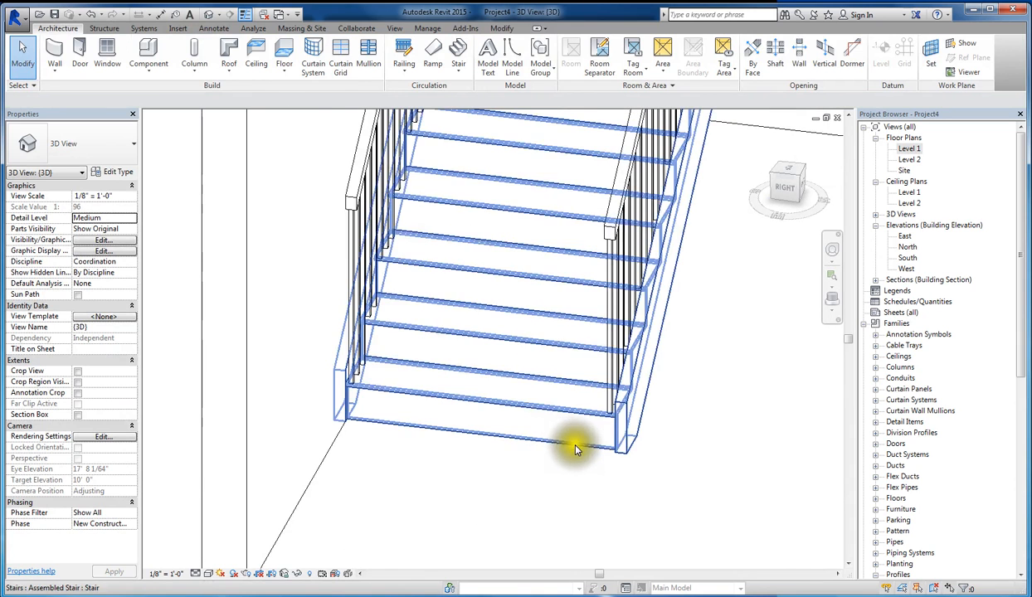
pyautogui.keyDown('shift'); pyautogui.moveTo(569, 461); pyautogui.dragTo(494, 516, button='middle'); pyautogui.keyUp('shift')
pyautogui.keyDown('shift'); pyautogui.moveTo(535, 503); pyautogui.dragTo(610, 469, button='middle'); pyautogui.keyUp('shift')
pyautogui.click(208, 573)
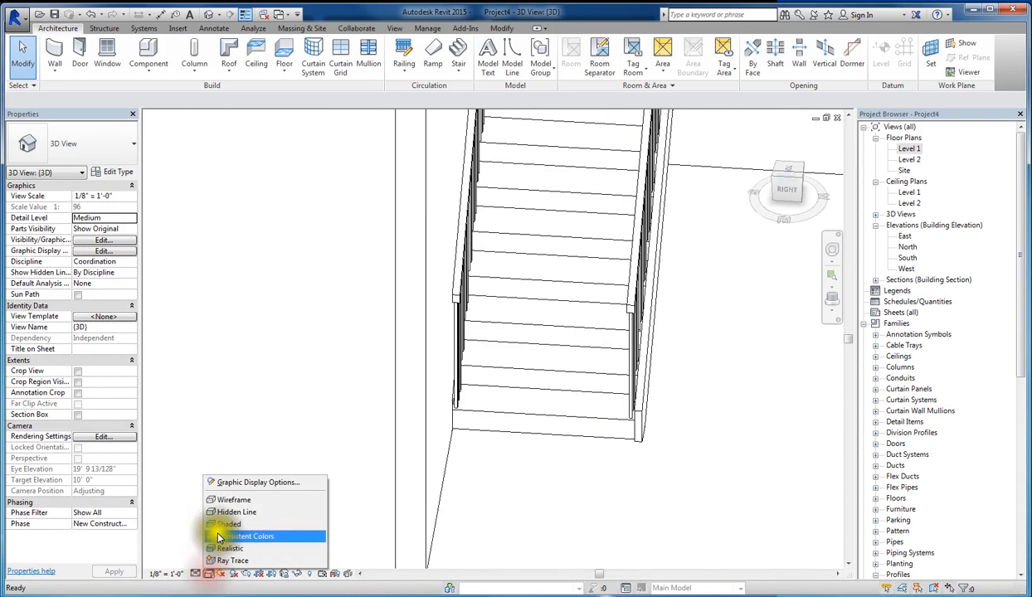
pyautogui.click(234, 531)
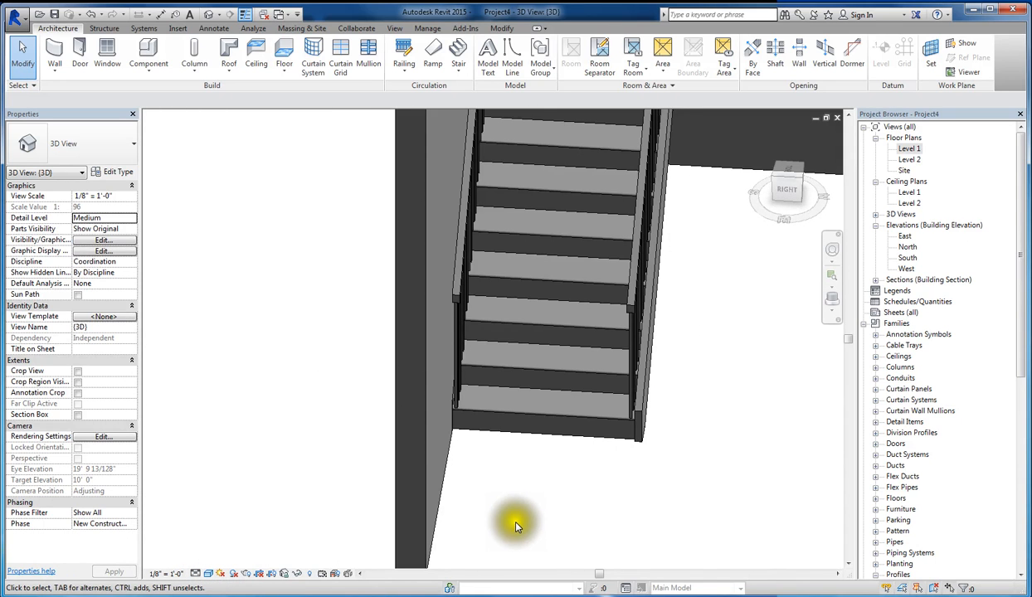
# - Select the stair and open the type properties of its Residential Tread Riser run type
pyautogui.keyDown('shift'); pyautogui.moveTo(516, 526); pyautogui.dragTo(609, 513, button='middle'); pyautogui.keyUp('shift')
pyautogui.scroll(-3, 566, 484)
pyautogui.scroll(1, 701, 403)
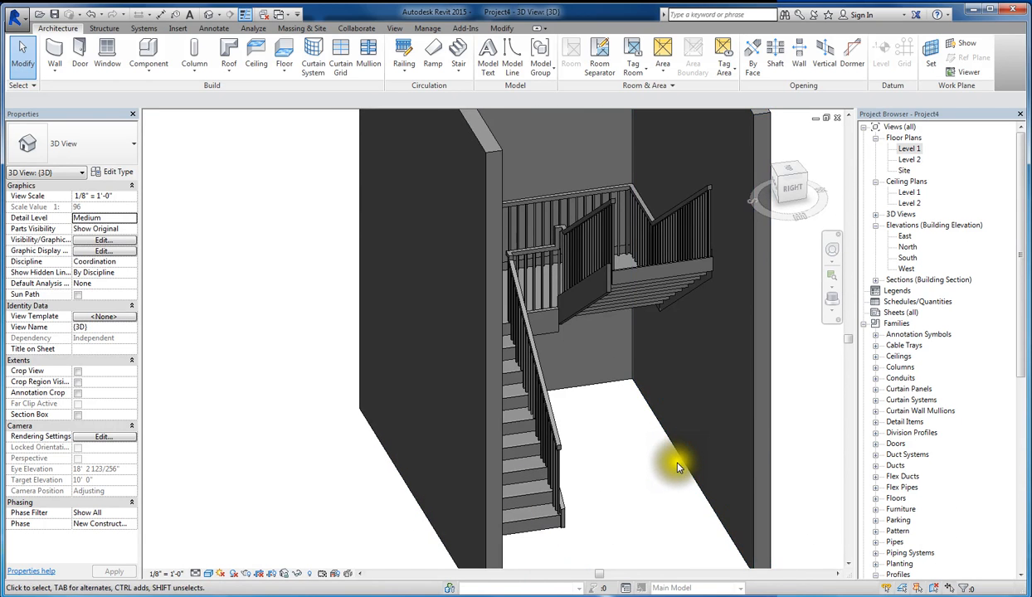
pyautogui.click(631, 295)
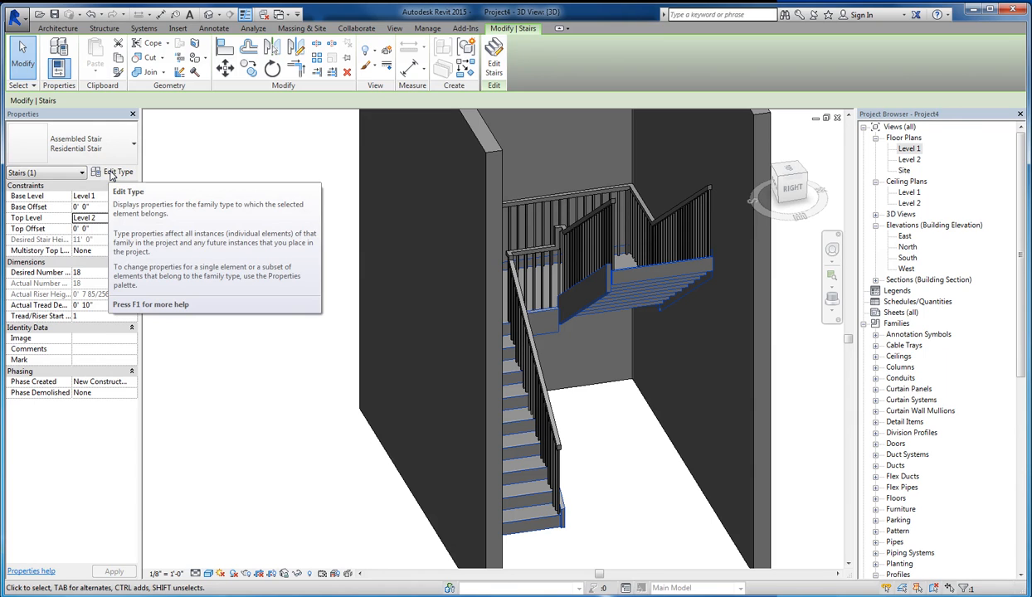
pyautogui.click(111, 173)
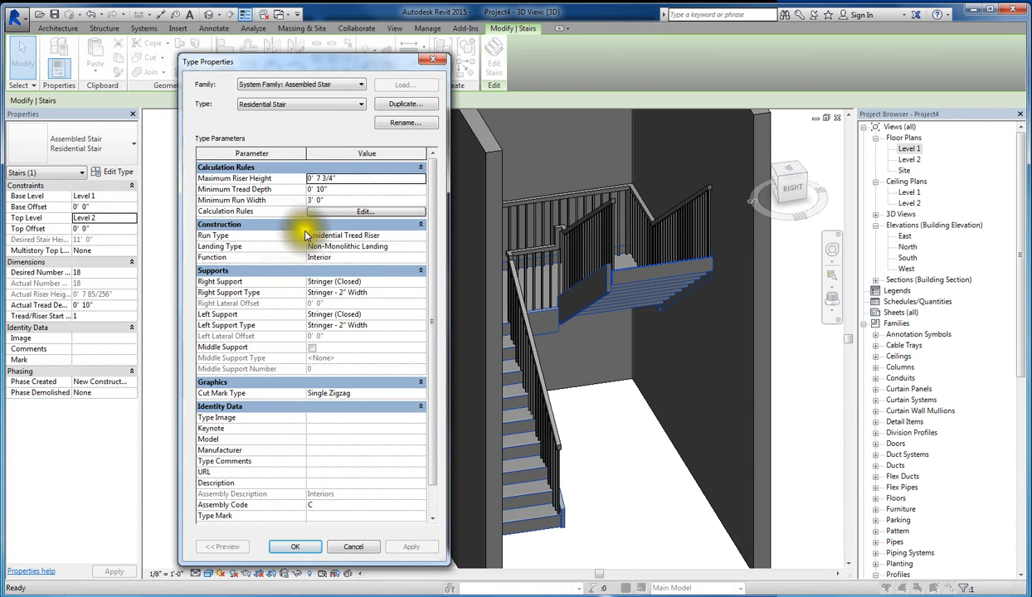
pyautogui.click(422, 237)
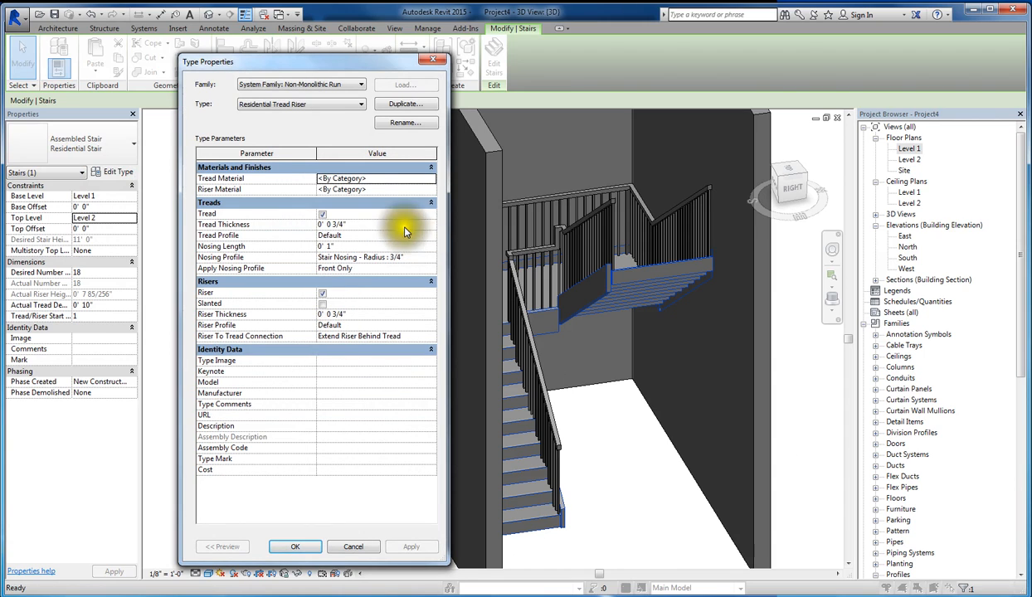
# - Create a new material named Tread for the run's tread material
pyautogui.click(384, 181)
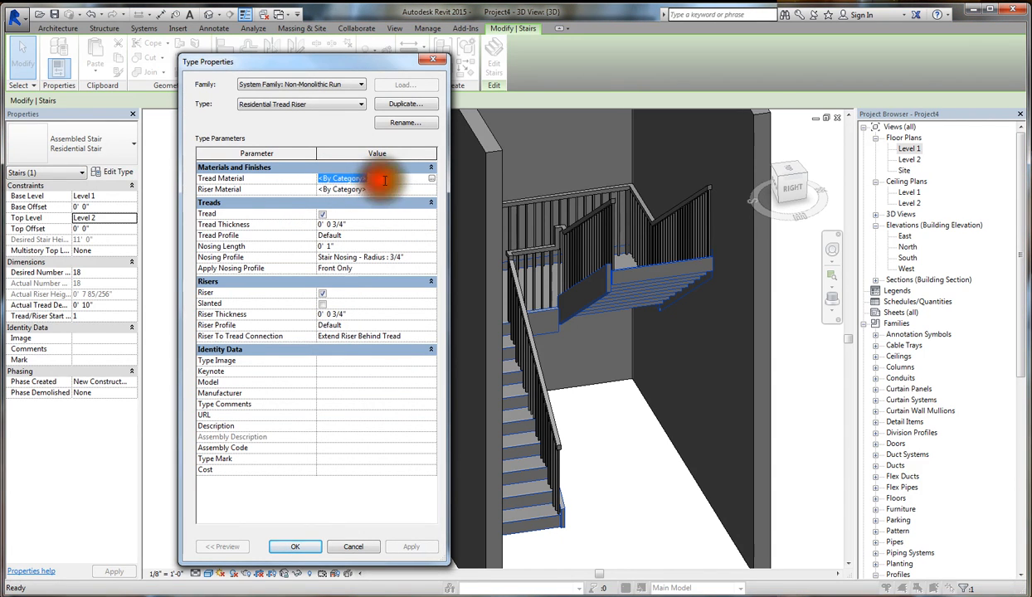
pyautogui.click(431, 180)
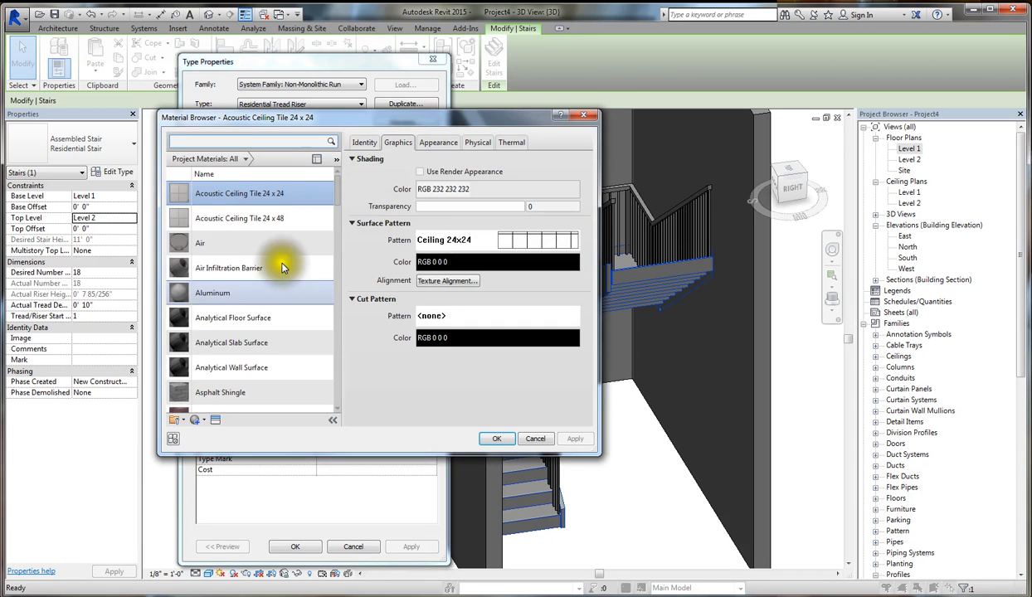
pyautogui.scroll(-5, 348, 253)
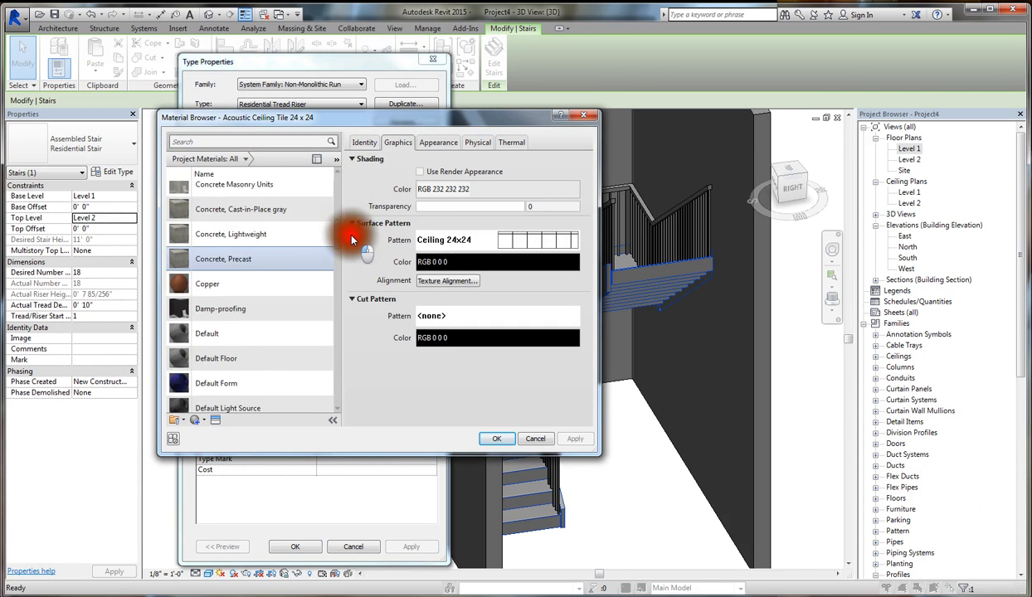
pyautogui.scroll(-4, 354, 252)
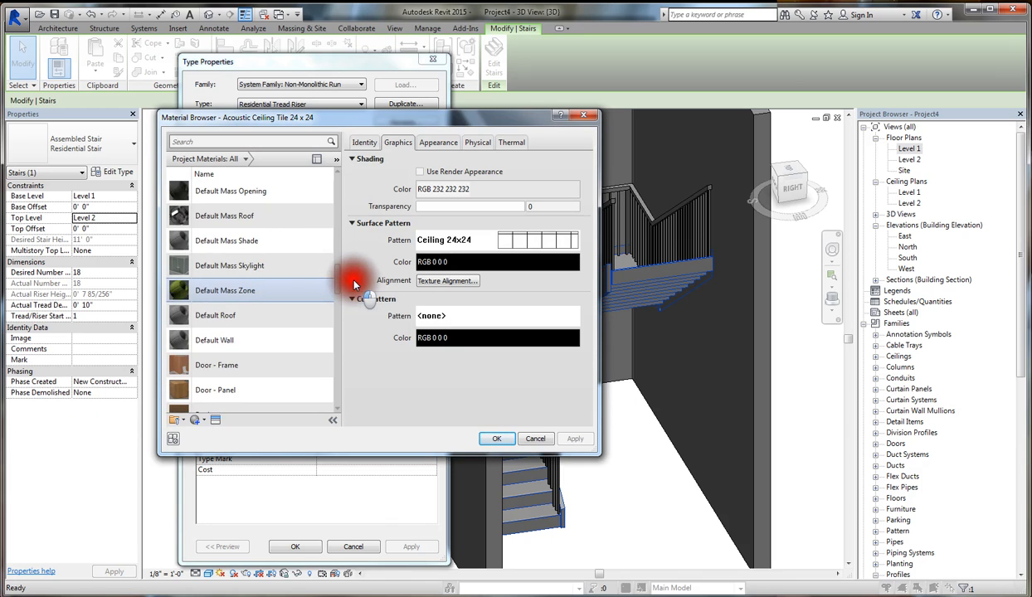
pyautogui.scroll(-5, 353, 284)
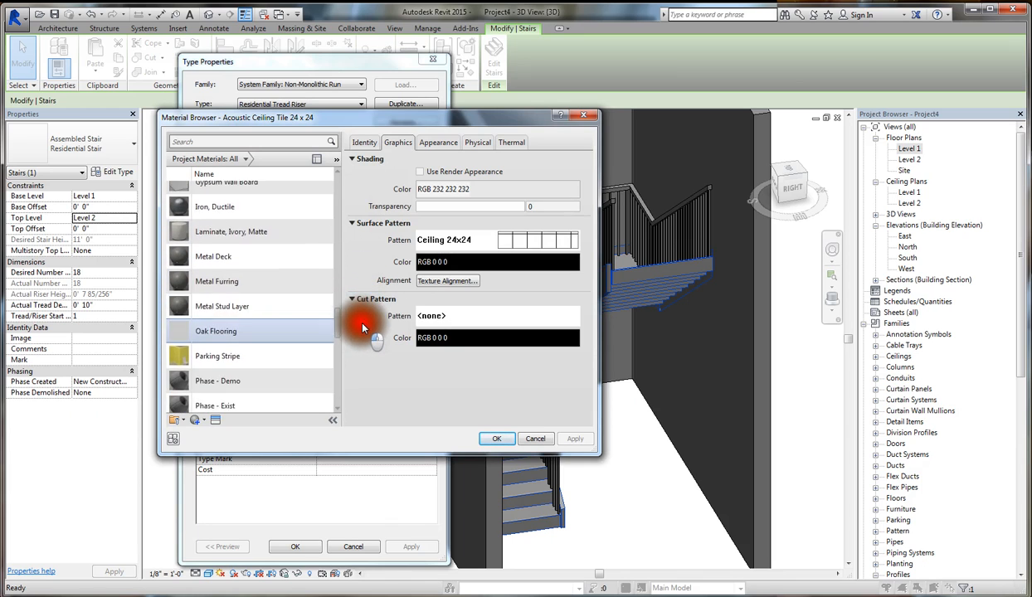
pyautogui.scroll(-3, 362, 327)
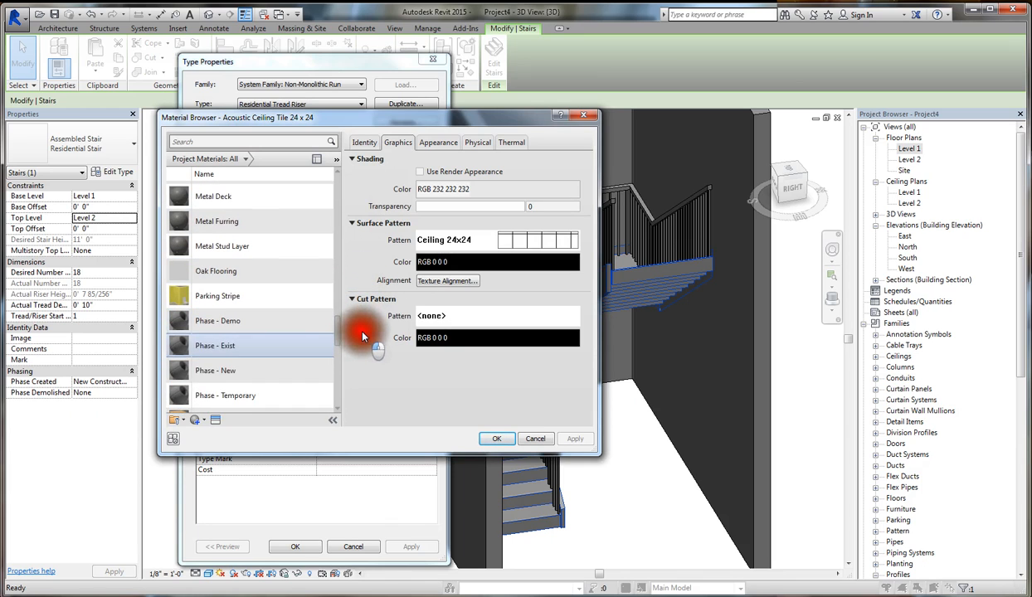
pyautogui.click(203, 422)
pyautogui.click(220, 432)
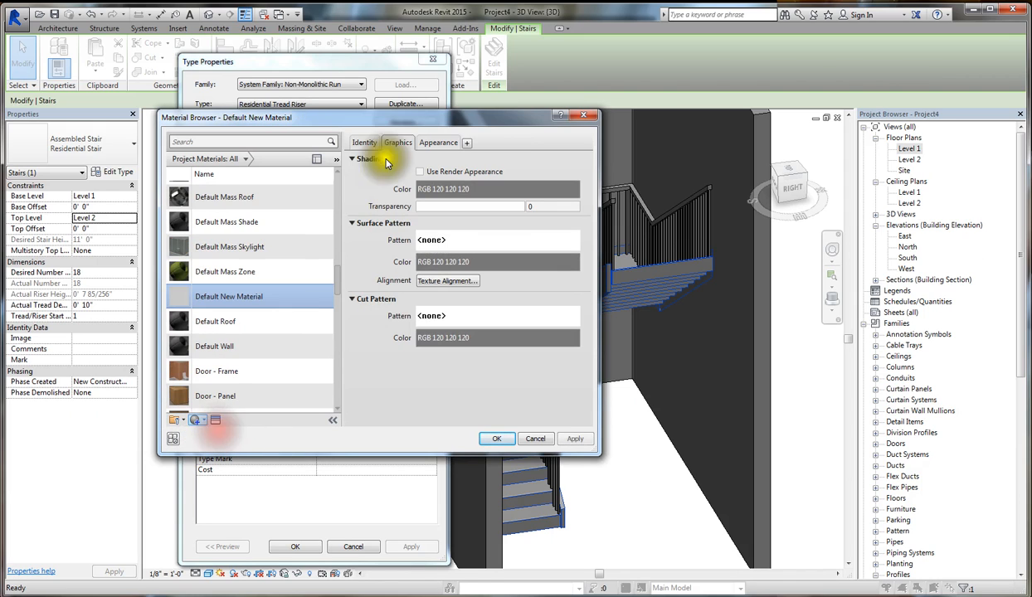
pyautogui.click(365, 143)
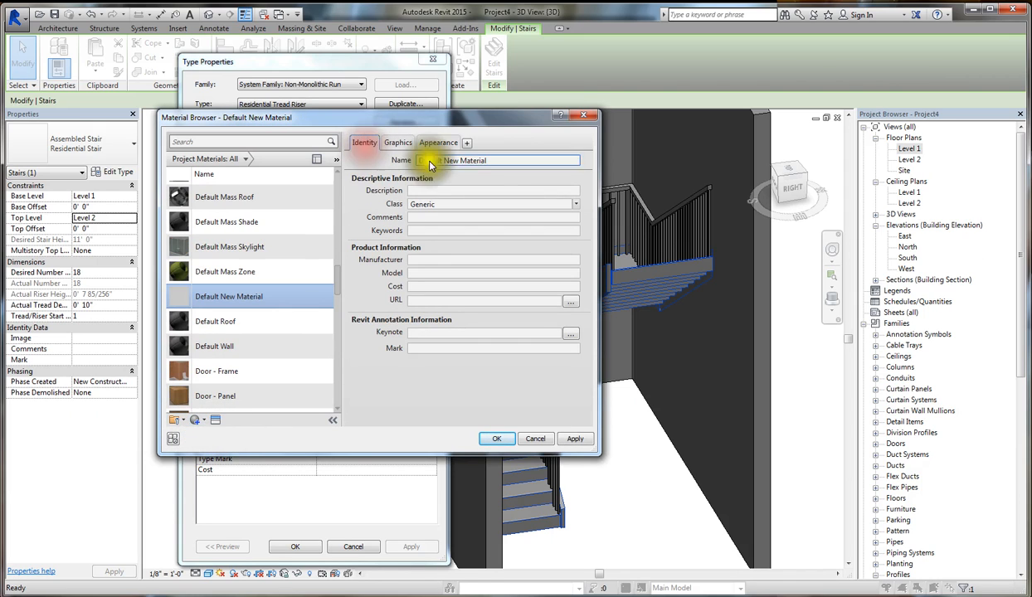
pyautogui.doubleClick(509, 162)
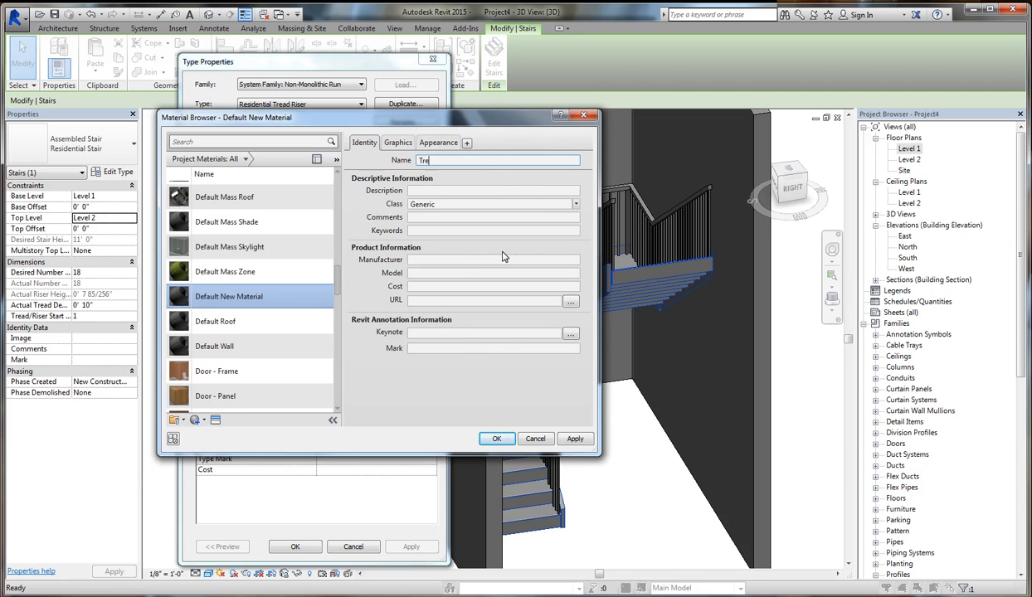
pyautogui.write('Tread')
# - Shade the Tread material with its render appearance, set its appearance color to RGB 218 167 109, and assign it to the treads
pyautogui.click(398, 142)
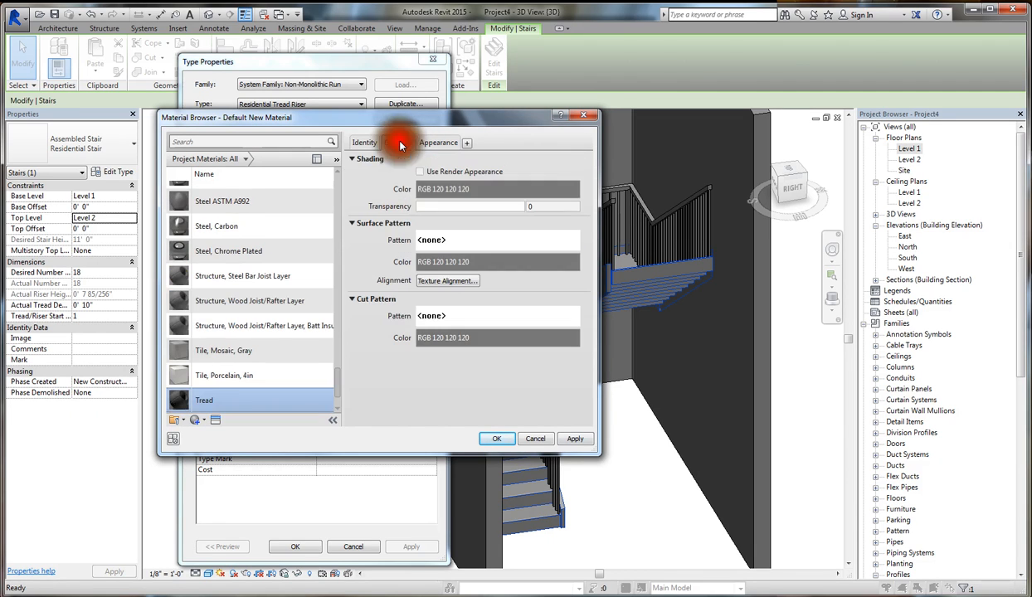
pyautogui.click(420, 172)
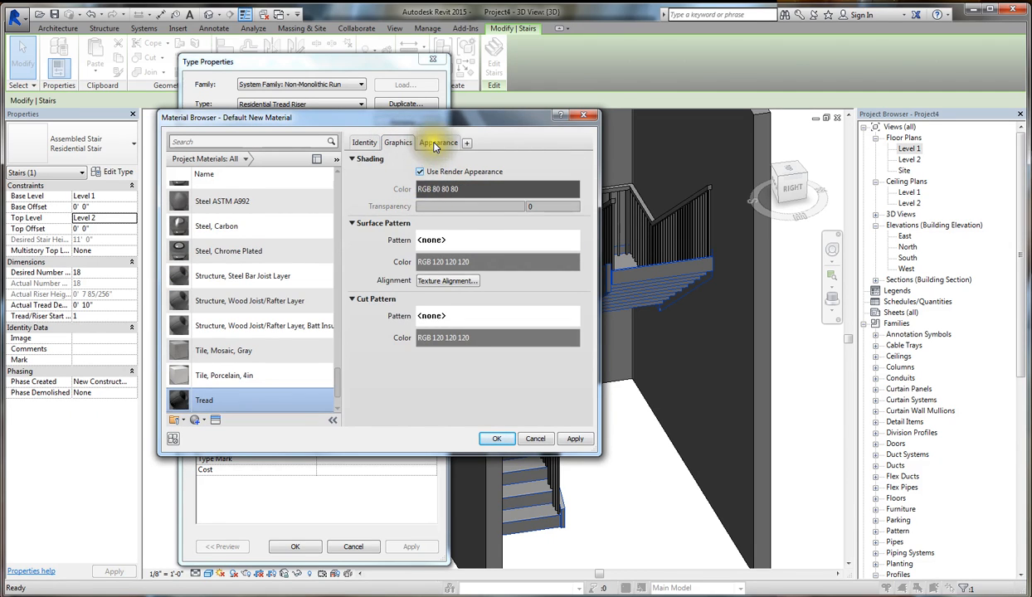
pyautogui.click(438, 143)
pyautogui.click(473, 279)
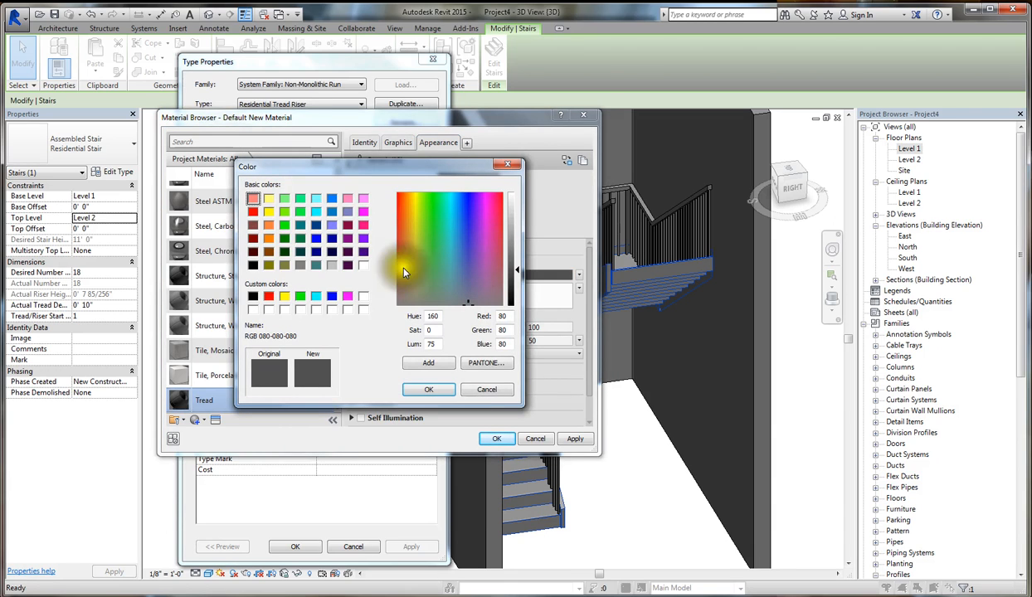
pyautogui.click(406, 238)
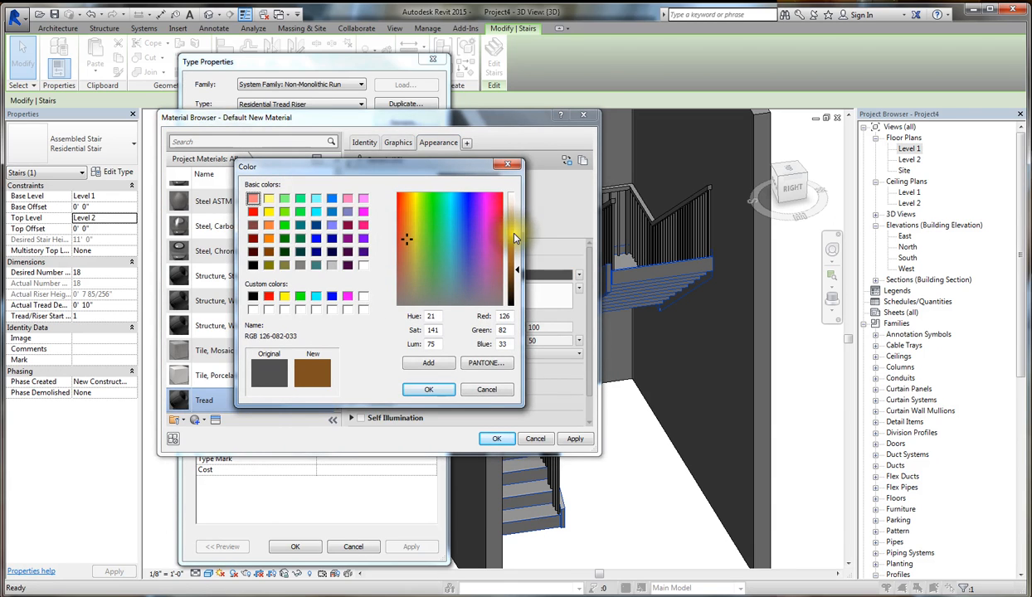
pyautogui.moveTo(517, 269); pyautogui.dragTo(517, 234)
pyautogui.click(435, 391)
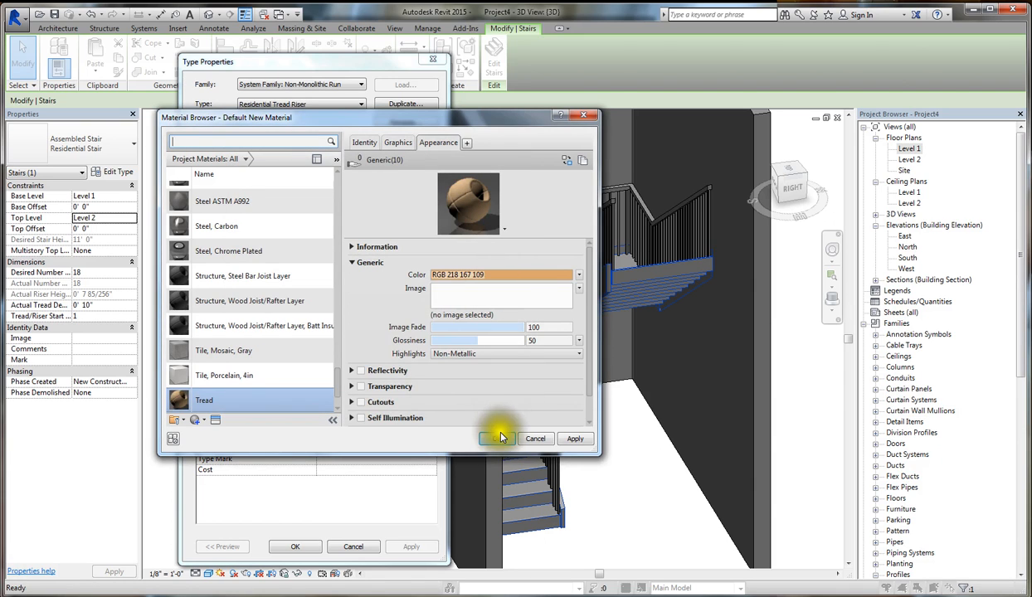
pyautogui.click(496, 439)
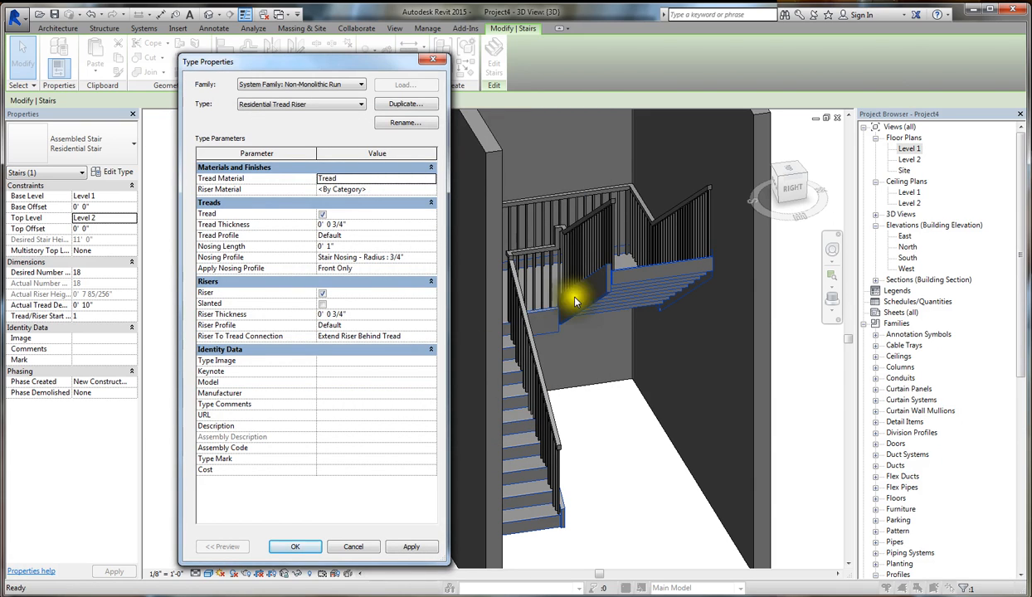
# - Create a new material named Riser for the run's riser material
pyautogui.click(428, 190)
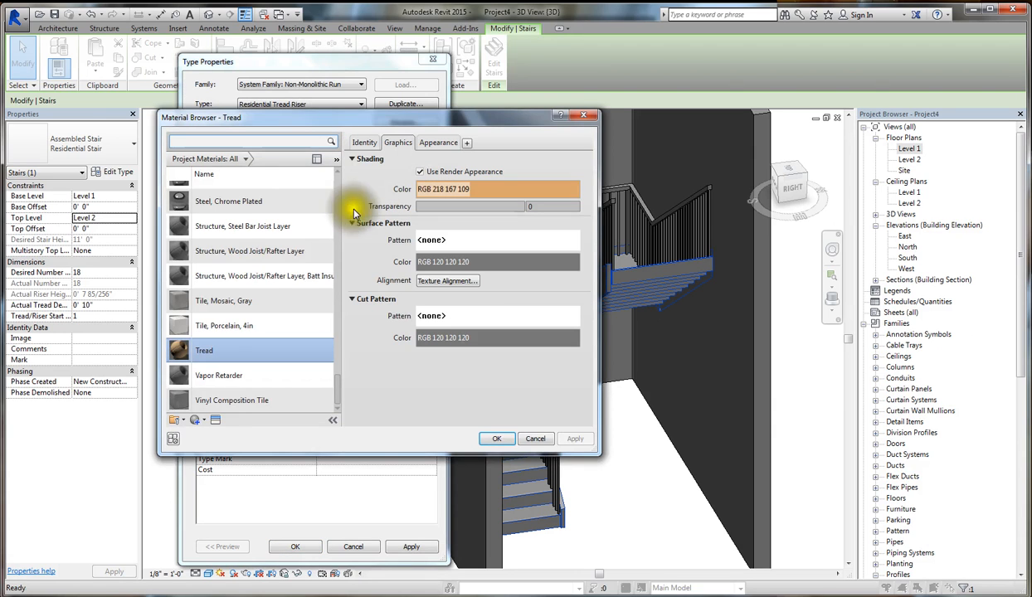
pyautogui.click(203, 422)
pyautogui.click(206, 431)
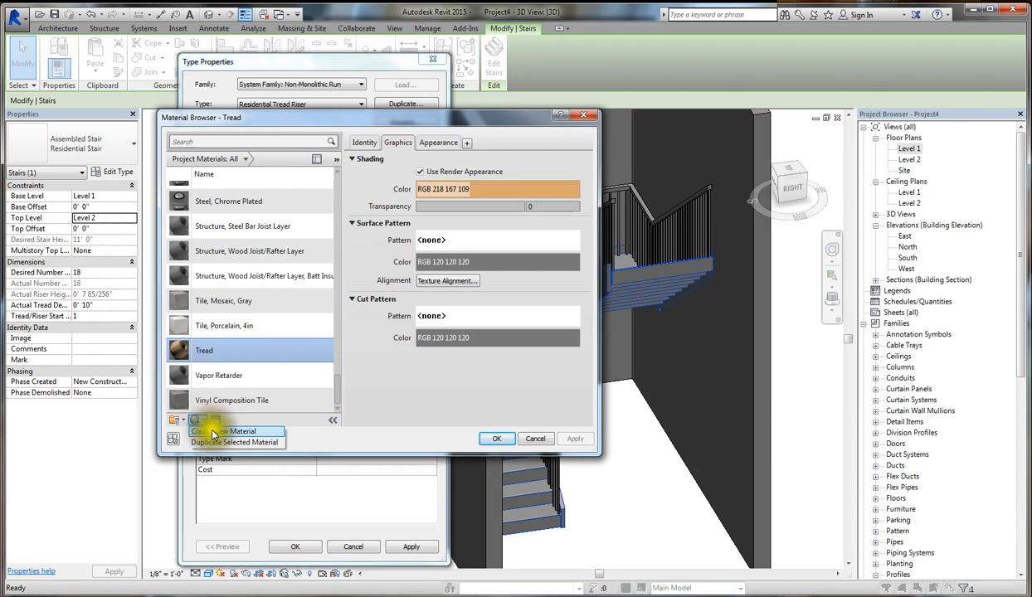
pyautogui.click(377, 143)
pyautogui.click(525, 160)
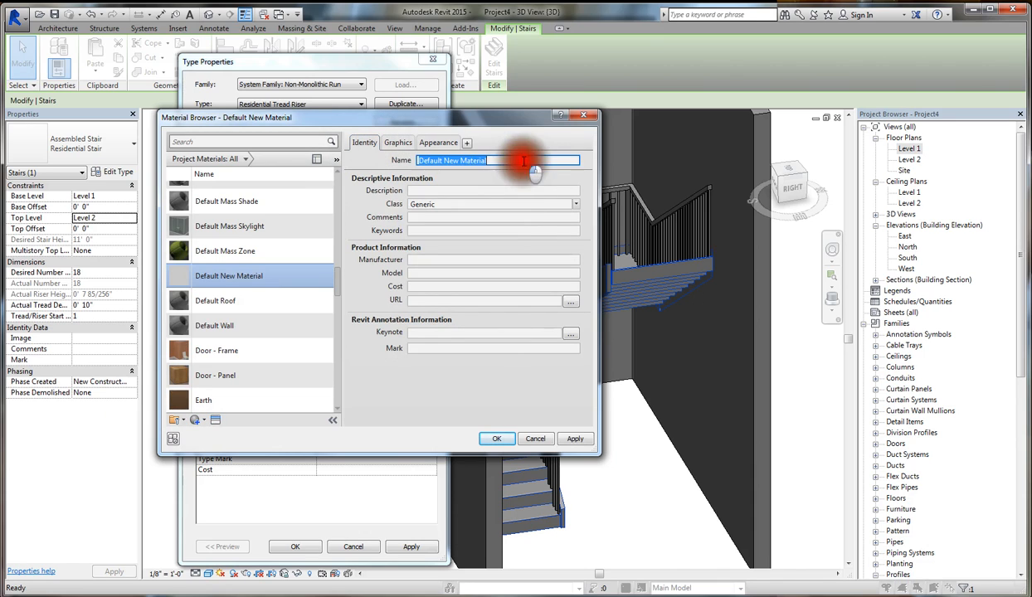
pyautogui.write('Riser')
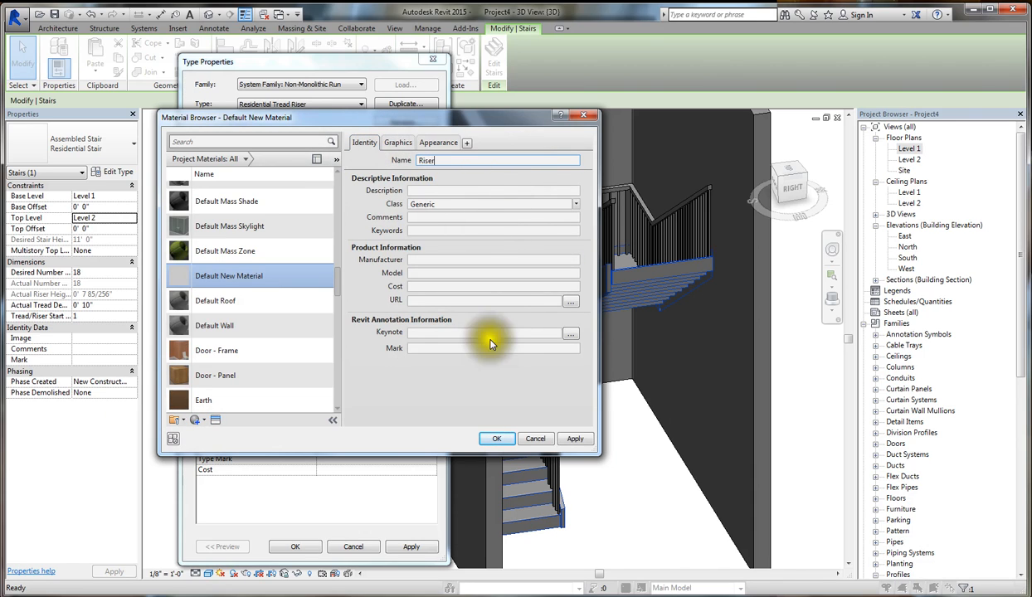
# - Set the Riser material's shading to use its render appearance
pyautogui.click(399, 142)
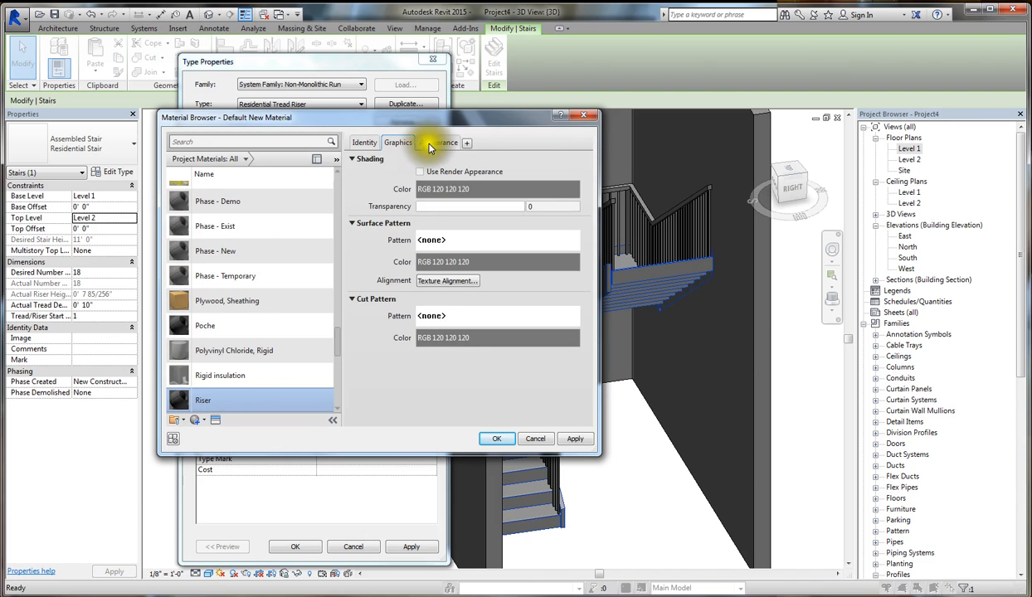
pyautogui.click(430, 147)
pyautogui.click(415, 146)
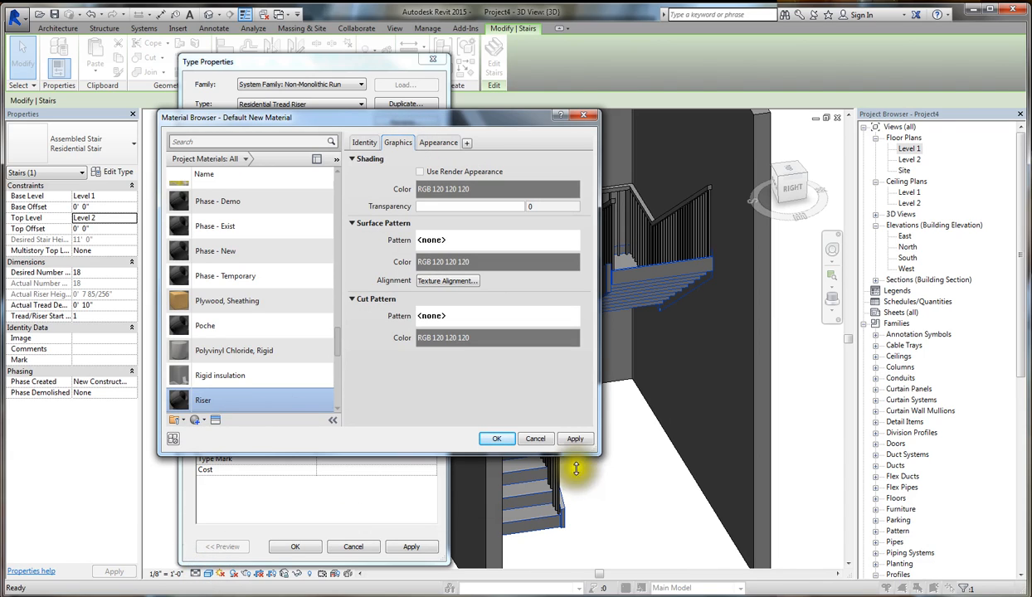
pyautogui.click(439, 144)
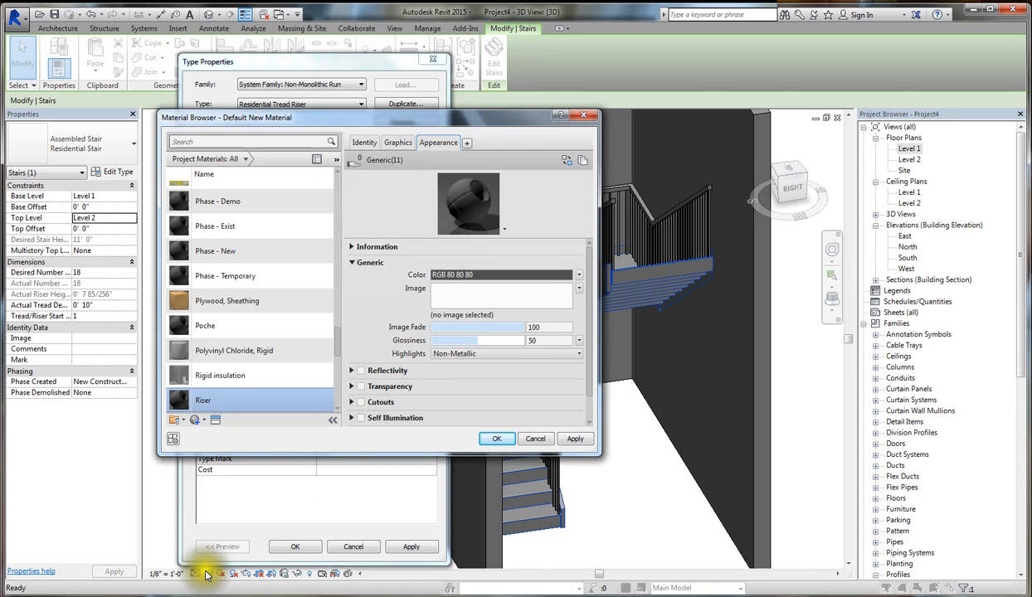
pyautogui.click(397, 144)
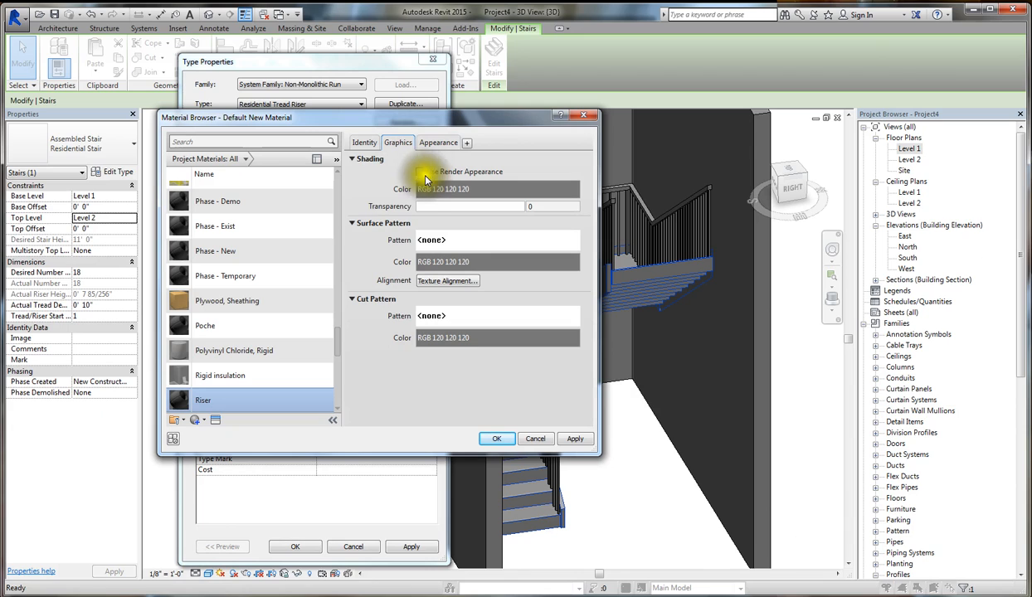
pyautogui.click(421, 172)
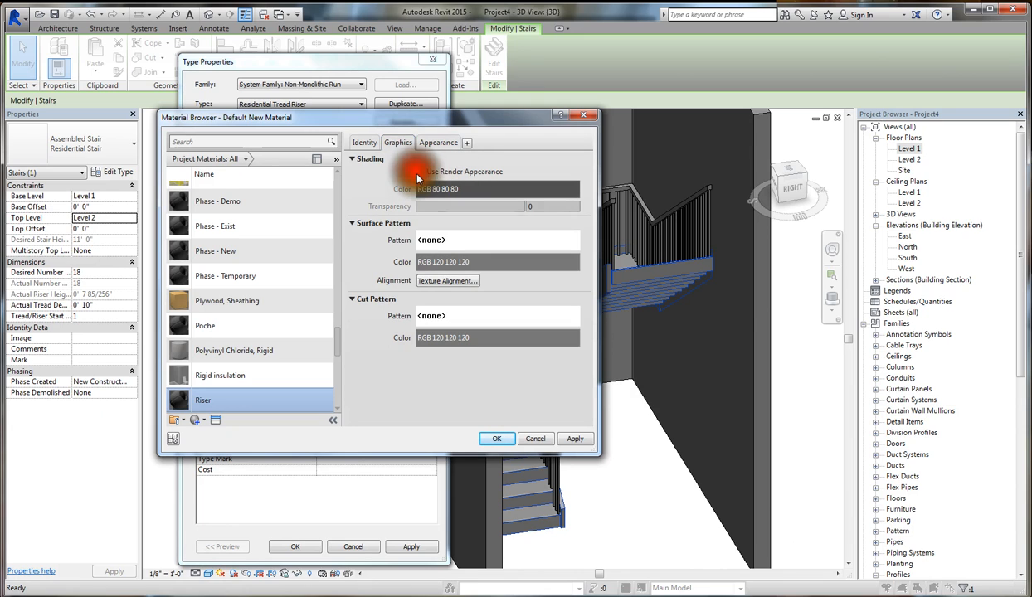
# - Set the Riser material's appearance color to RGB 252 250 226, assign it to the risers, and apply the run type changes
pyautogui.click(434, 144)
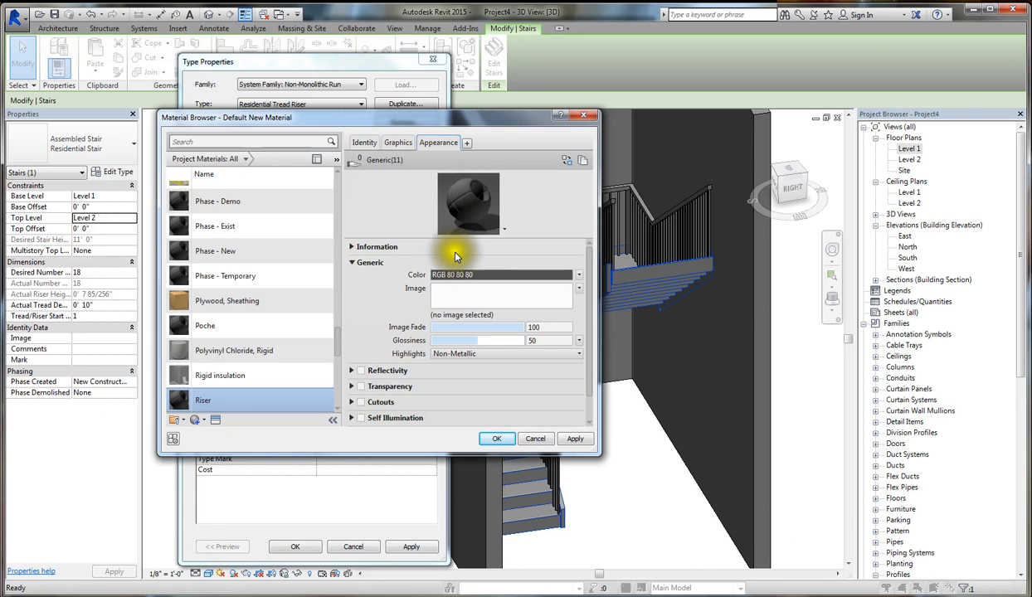
pyautogui.click(463, 278)
pyautogui.click(412, 217)
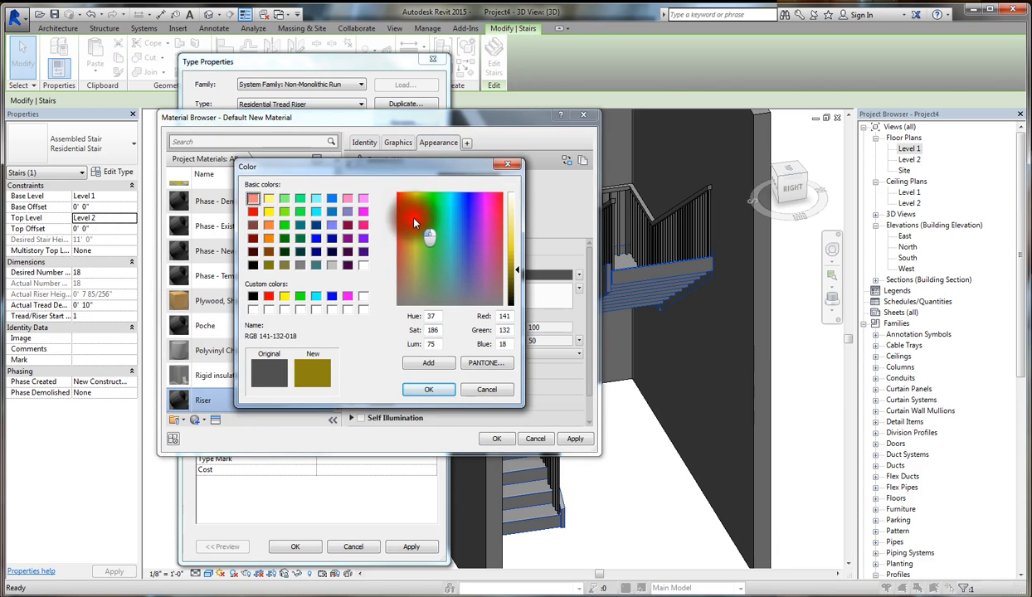
pyautogui.click(510, 207)
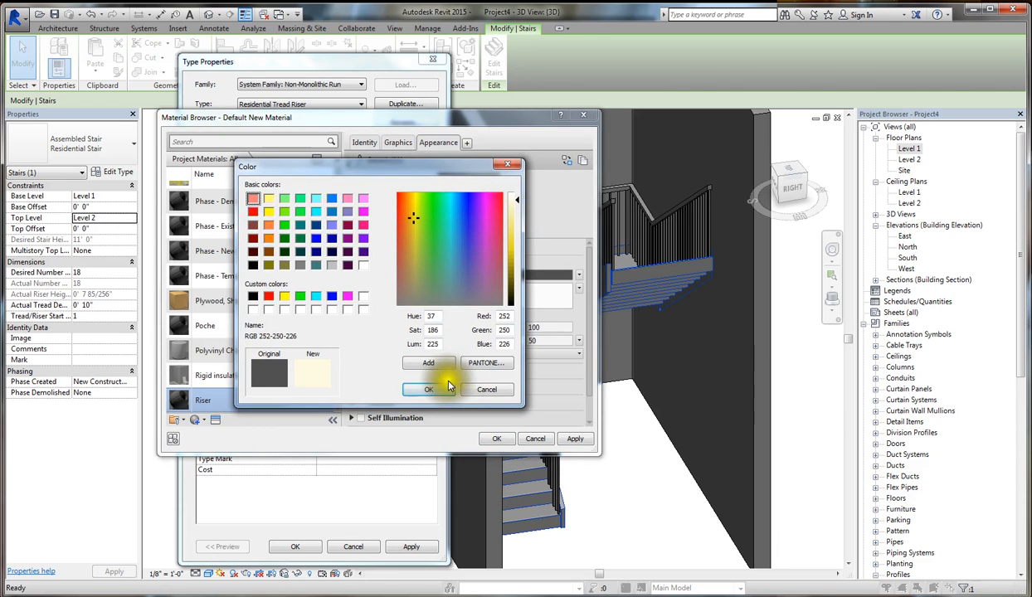
pyautogui.click(428, 389)
pyautogui.click(397, 142)
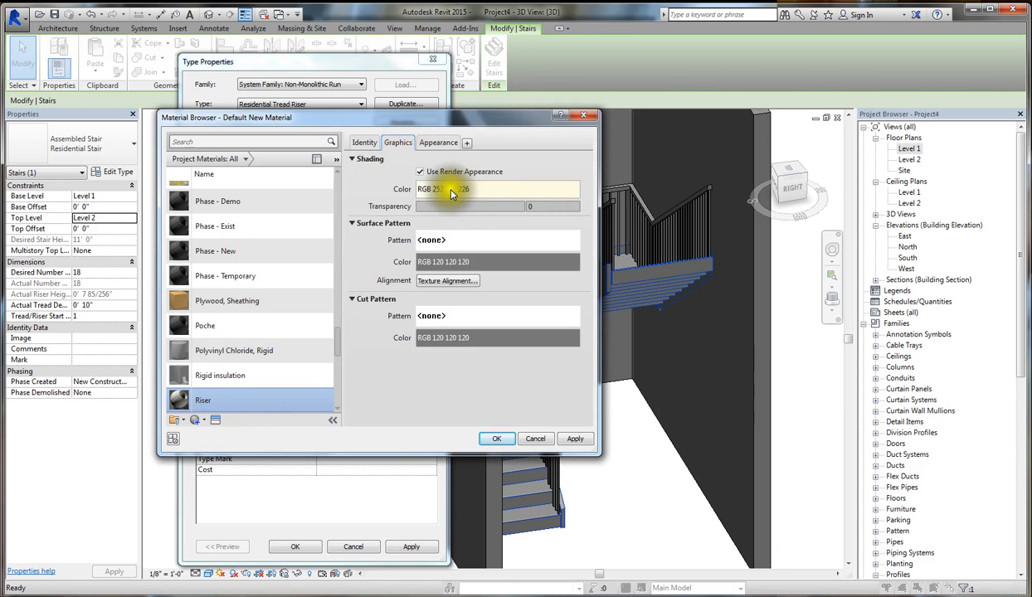
pyautogui.click(438, 142)
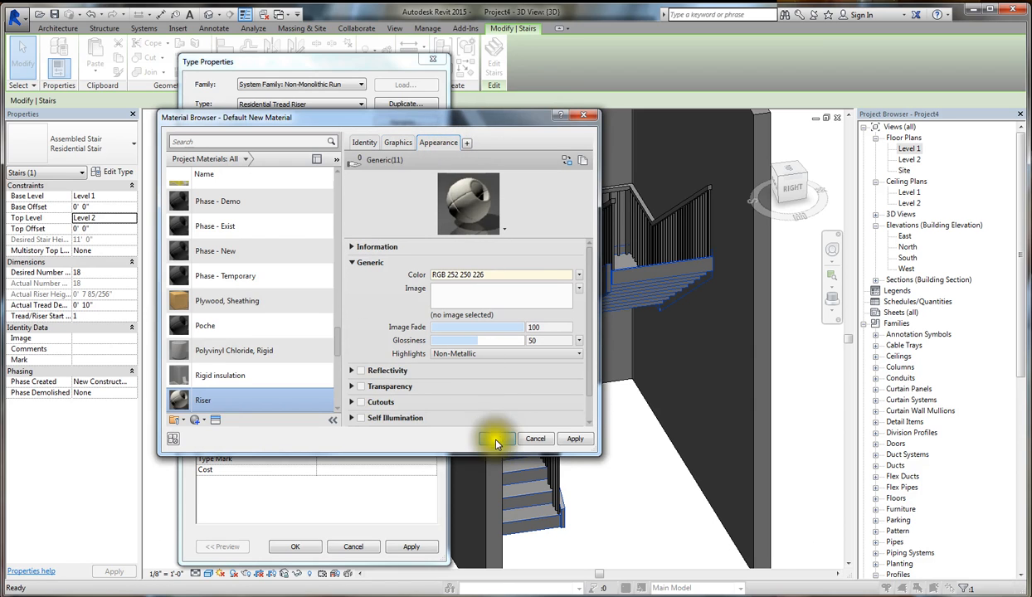
pyautogui.click(496, 438)
pyautogui.click(412, 547)
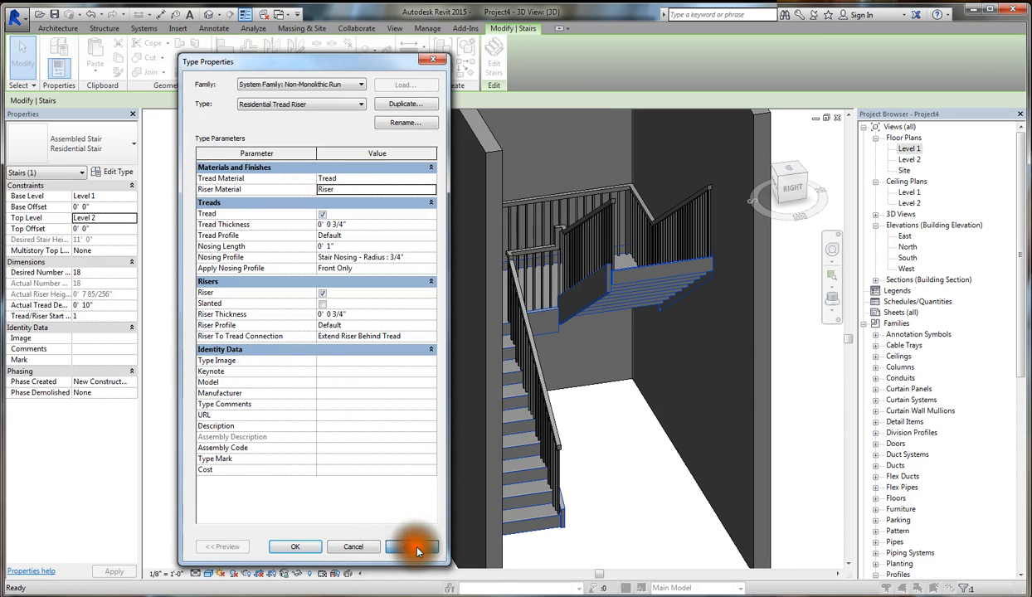
pyautogui.click(294, 547)
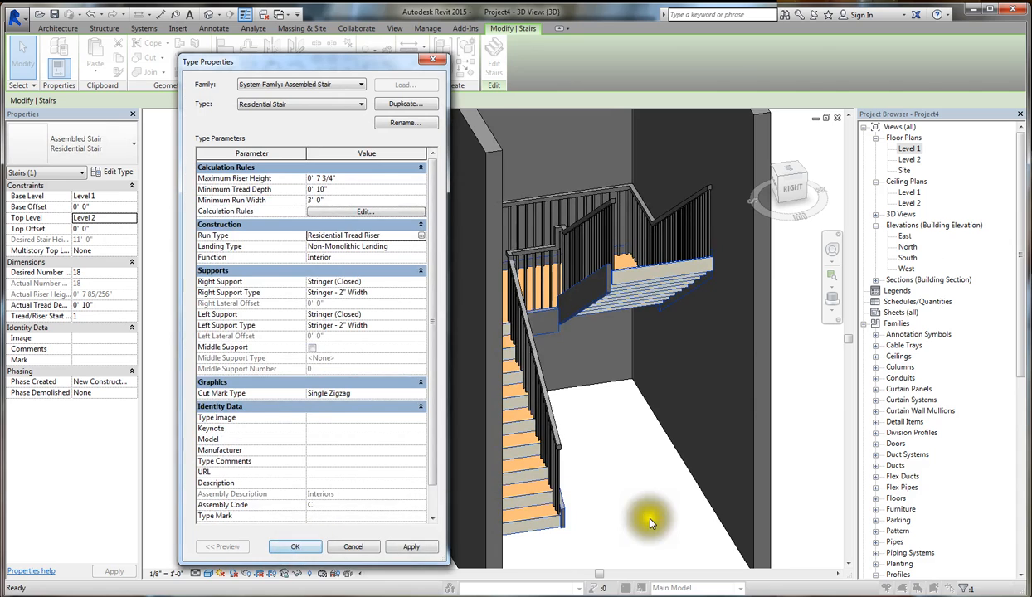
# - Accept the stair type changes and examine the treads and risers of the stair in 3D
pyautogui.click(294, 546)
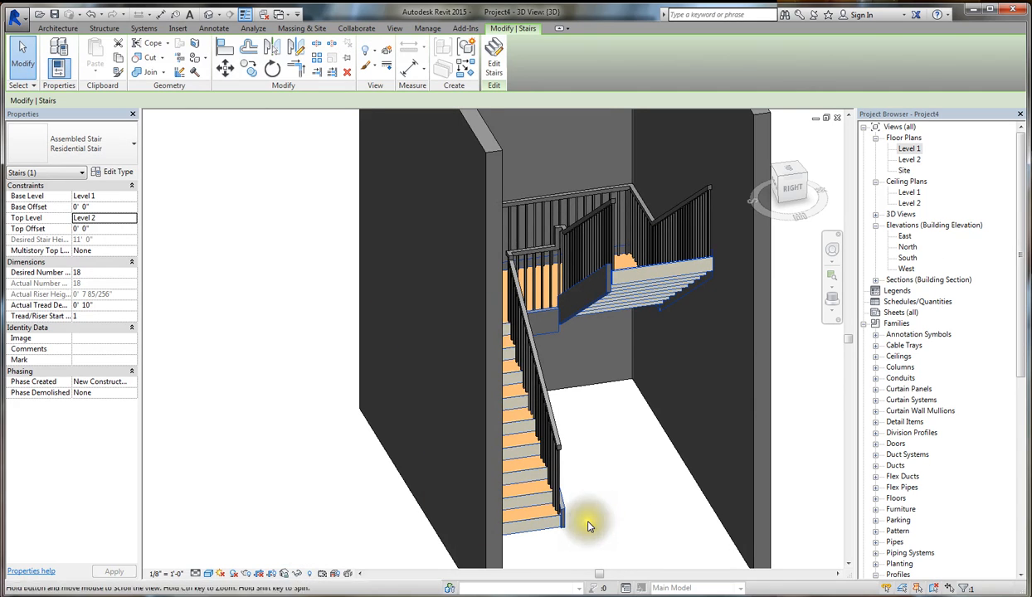
pyautogui.keyDown('shift'); pyautogui.moveTo(587, 526); pyautogui.dragTo(504, 493, button='middle'); pyautogui.keyUp('shift')
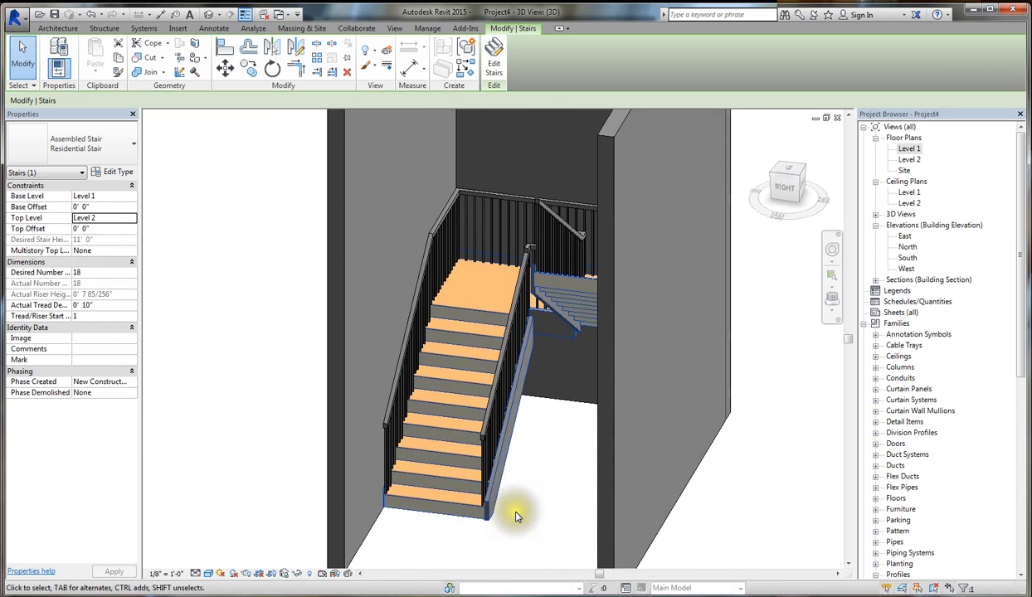
pyautogui.keyDown('shift'); pyautogui.moveTo(554, 462); pyautogui.dragTo(645, 493, button='middle'); pyautogui.keyUp('shift')
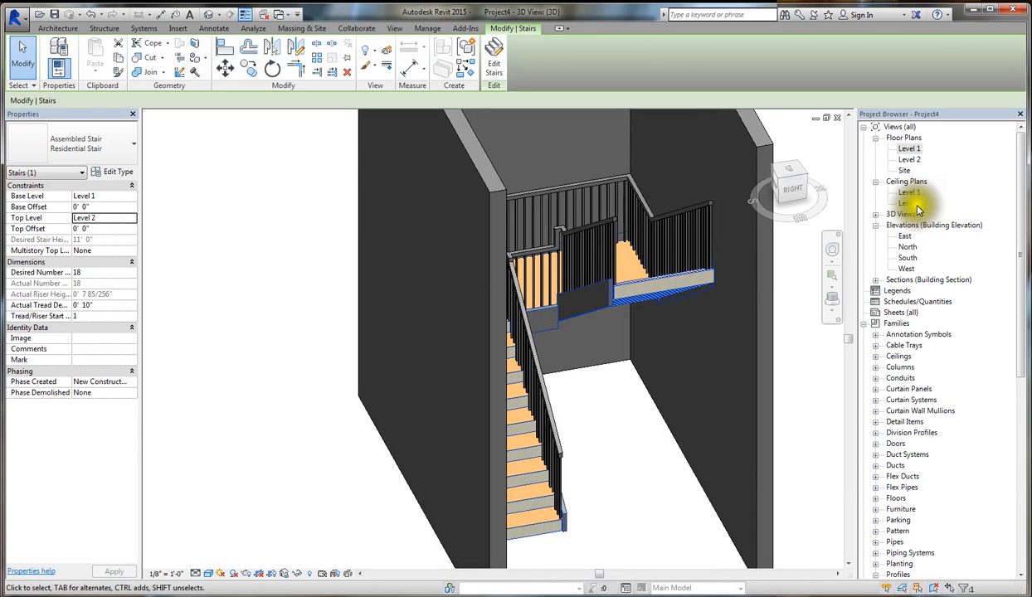
# - Open the Section 1 view and examine the stair's top riser, tread nosing profile and tread-to-riser joints
pyautogui.click(875, 279)
pyautogui.doubleClick(913, 290)
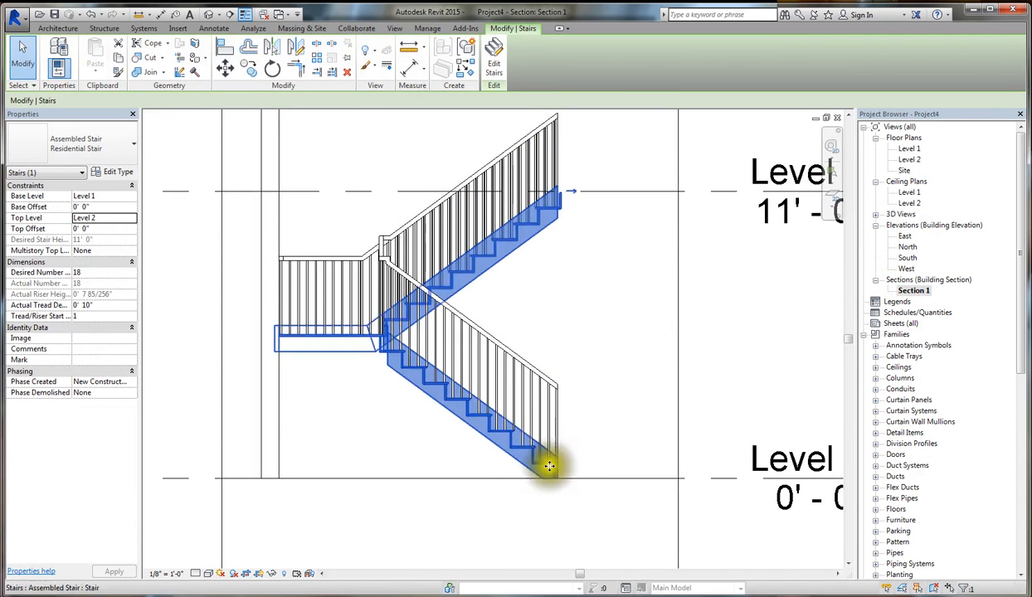
pyautogui.scroll(5, 558, 192)
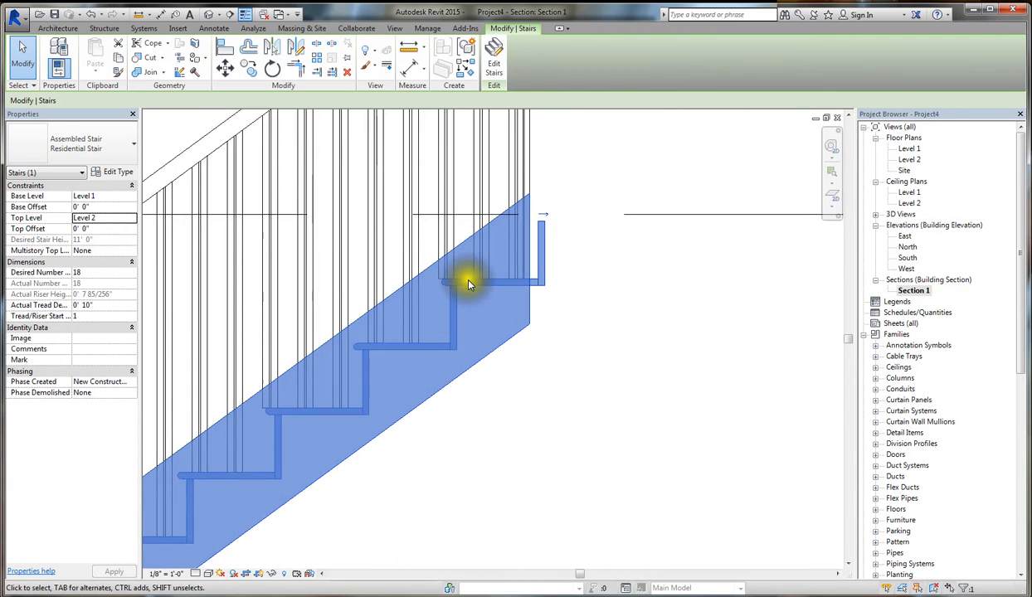
pyautogui.scroll(-2, 543, 220)
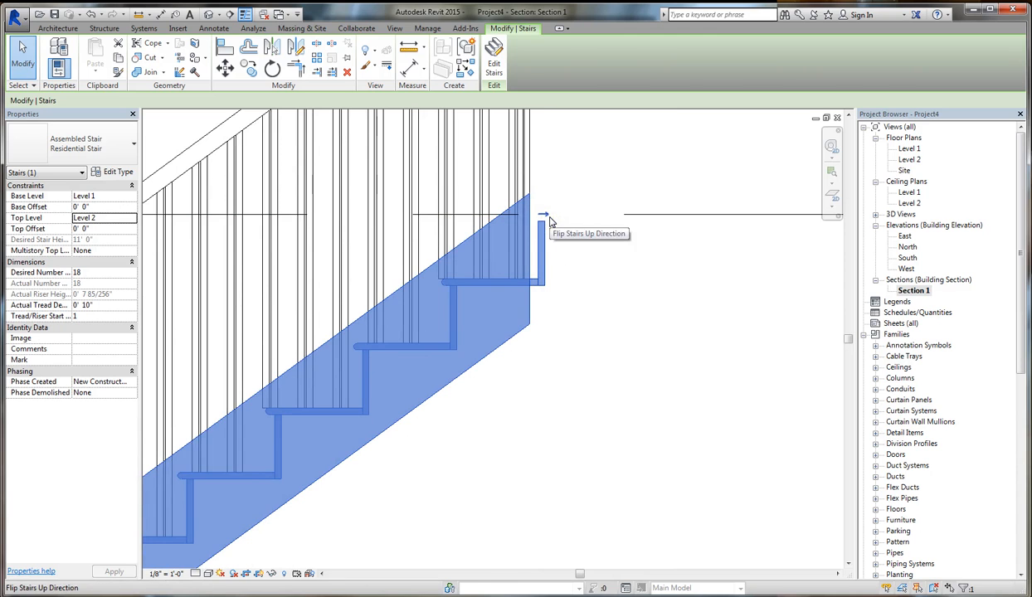
pyautogui.scroll(-2, 531, 234)
pyautogui.scroll(-4, 525, 239)
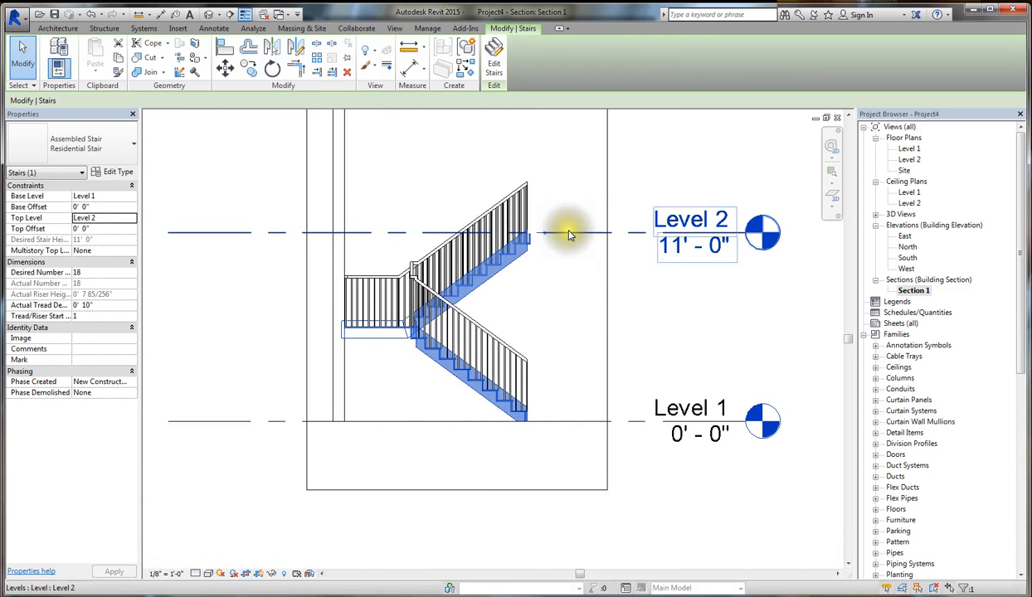
pyautogui.scroll(5, 490, 397)
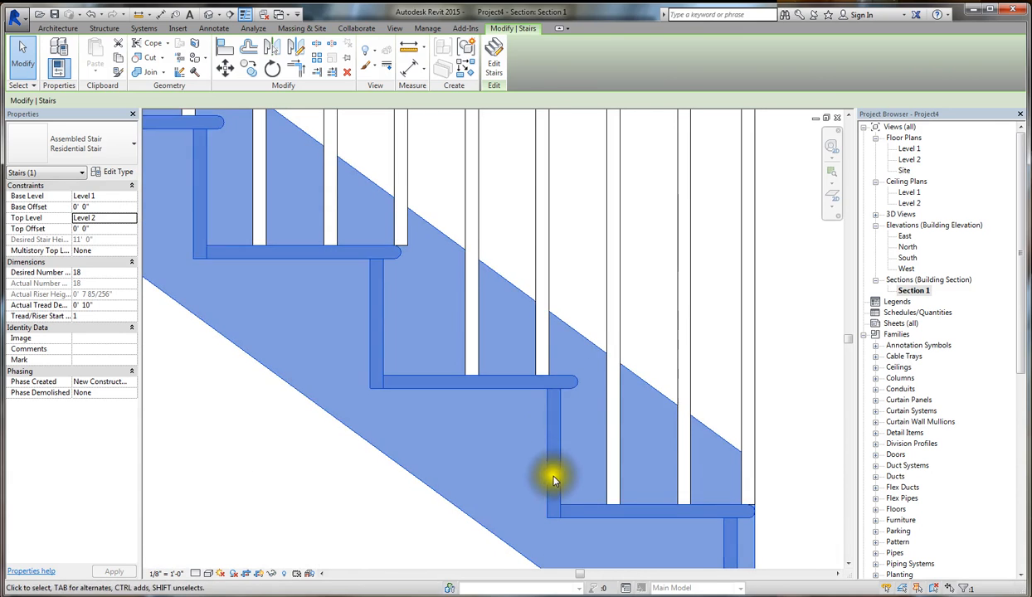
pyautogui.scroll(3, 567, 380)
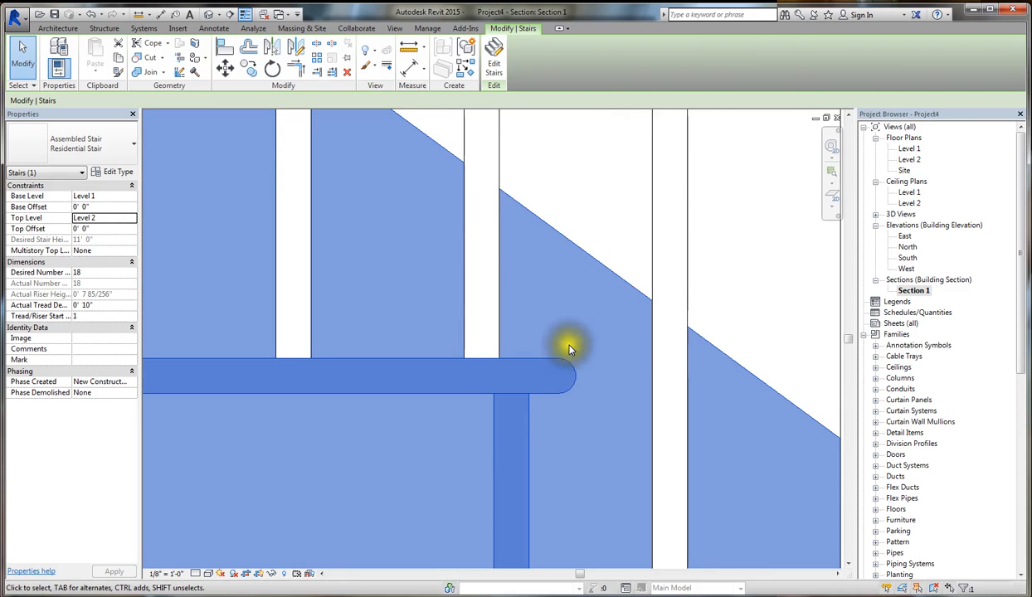
pyautogui.scroll(1, 573, 353)
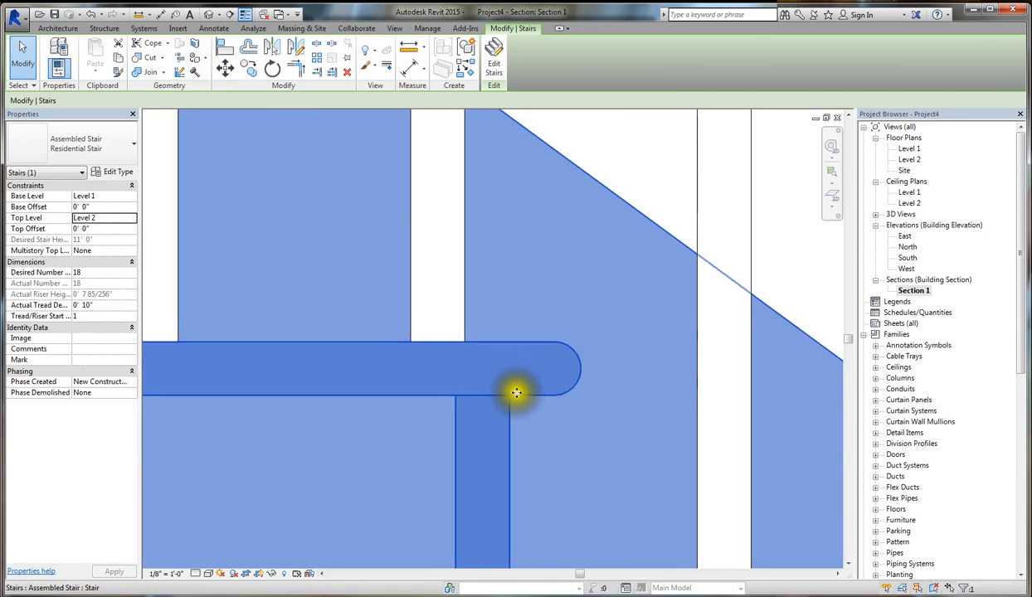
pyautogui.scroll(-3, 508, 396)
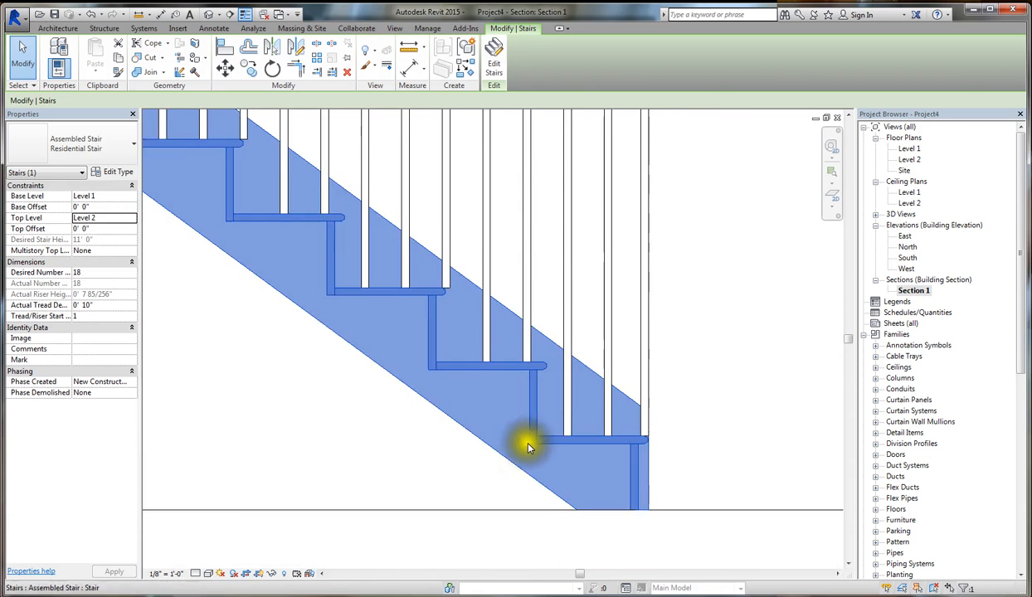
pyautogui.click(523, 529)
pyautogui.scroll(-4, 572, 456)
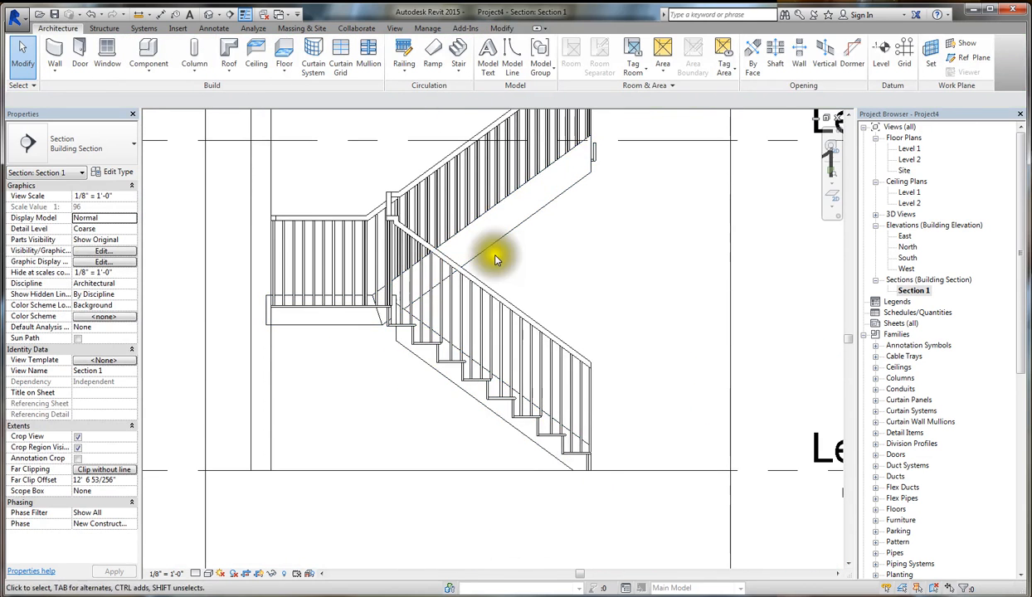
# - Return to the 3D view and delete the side wall beside the lower stair run
pyautogui.click(210, 16)
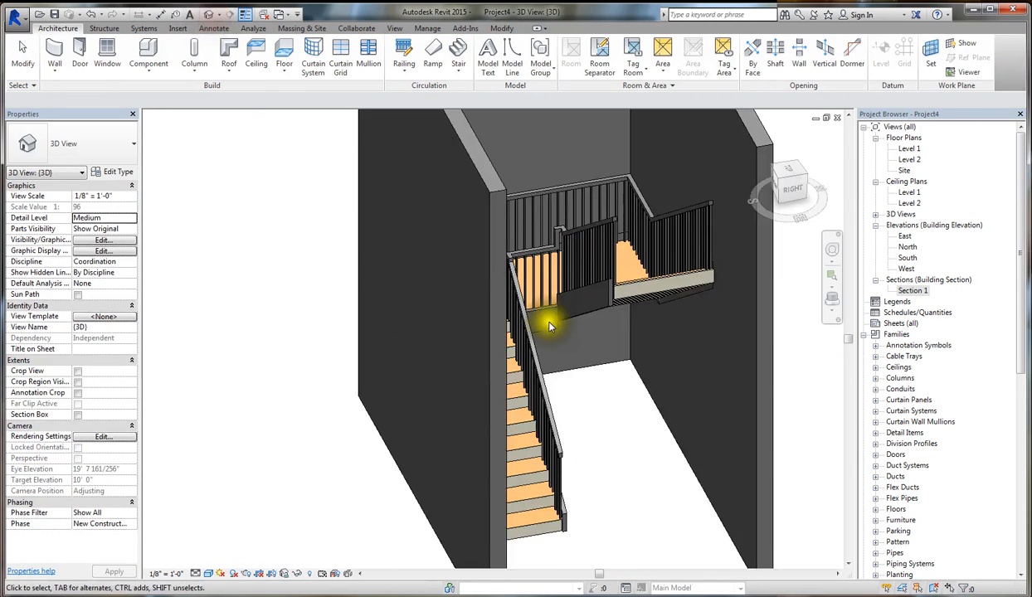
pyautogui.scroll(-3, 535, 531)
pyautogui.scroll(1, 523, 500)
pyautogui.click(513, 497)
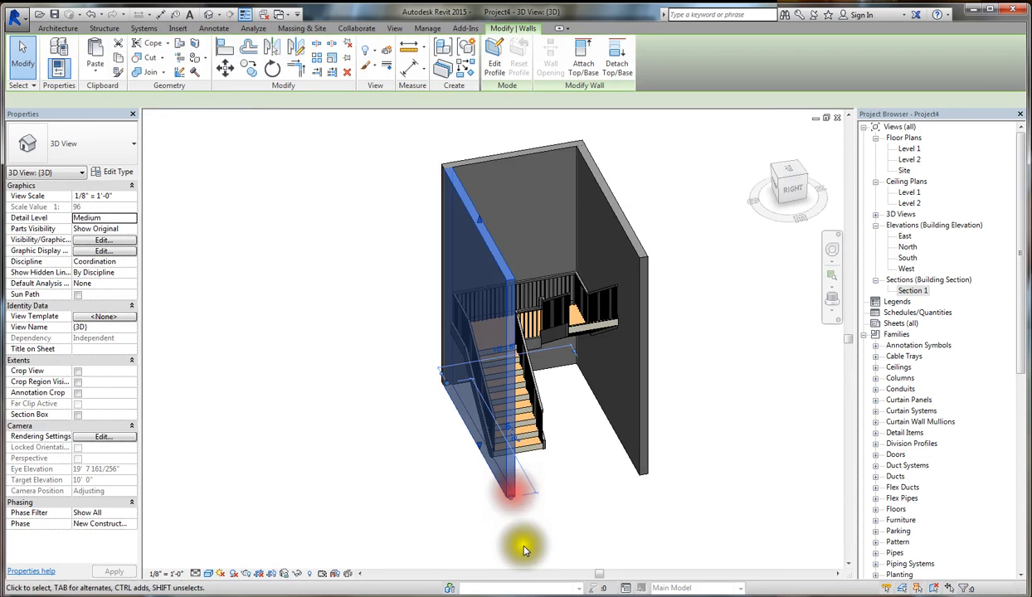
pyautogui.press('Delete')
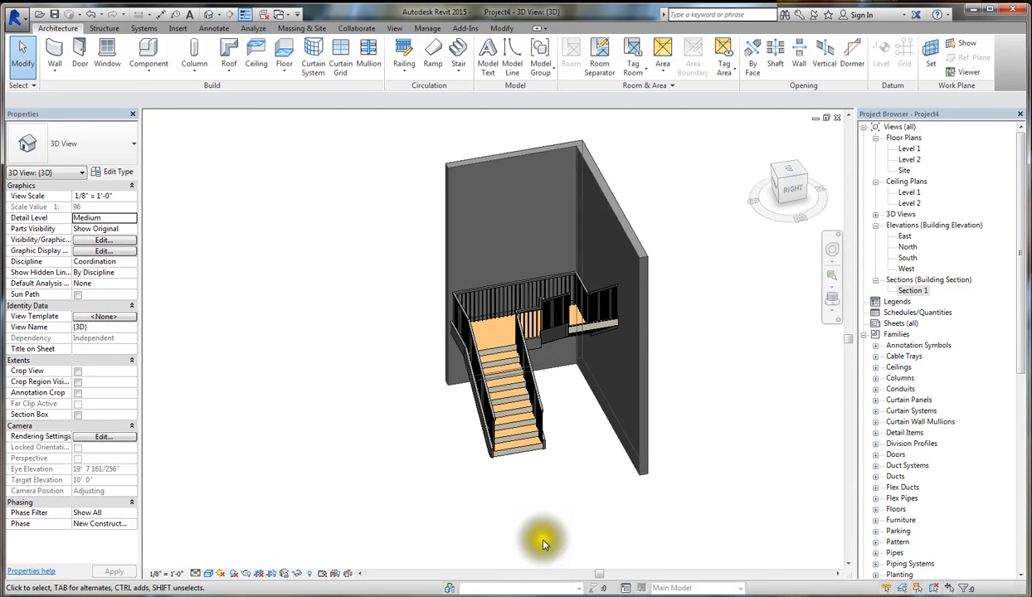
# - Set both the right and left supports of the Residential Stair type to Carriage (Open) and apply the change
pyautogui.keyDown('shift'); pyautogui.moveTo(543, 543); pyautogui.dragTo(438, 461, button='middle'); pyautogui.keyUp('shift')
pyautogui.scroll(4, 498, 432)
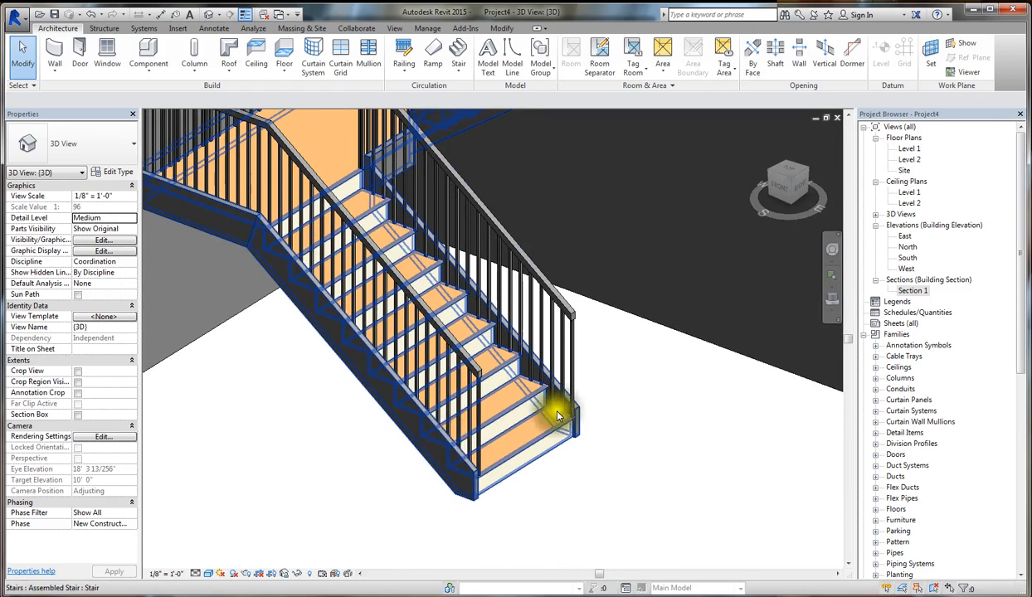
pyautogui.keyDown('shift'); pyautogui.moveTo(552, 409); pyautogui.dragTo(575, 404, button='middle'); pyautogui.keyUp('shift')
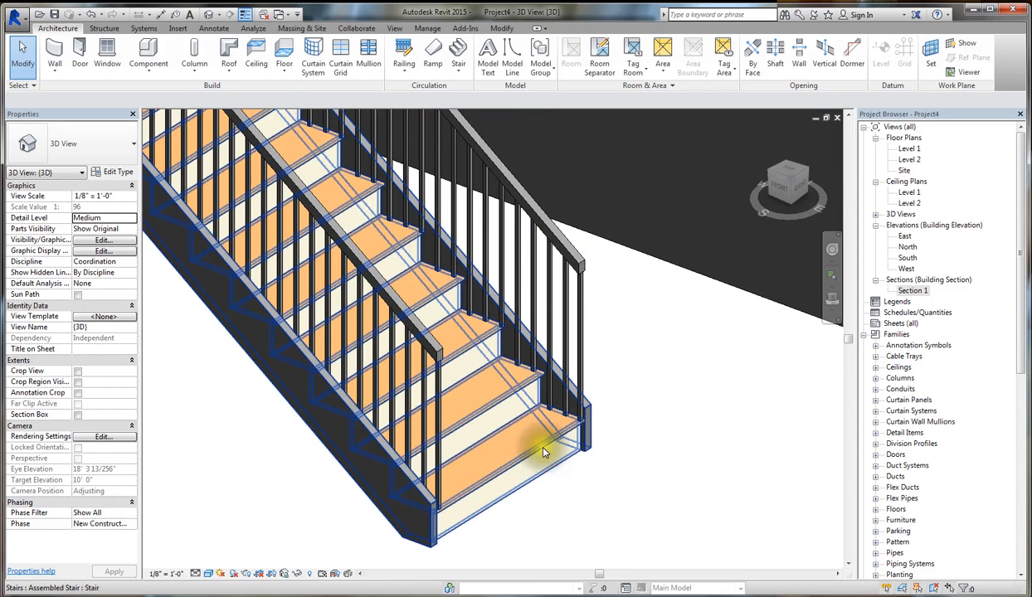
pyautogui.click(472, 438)
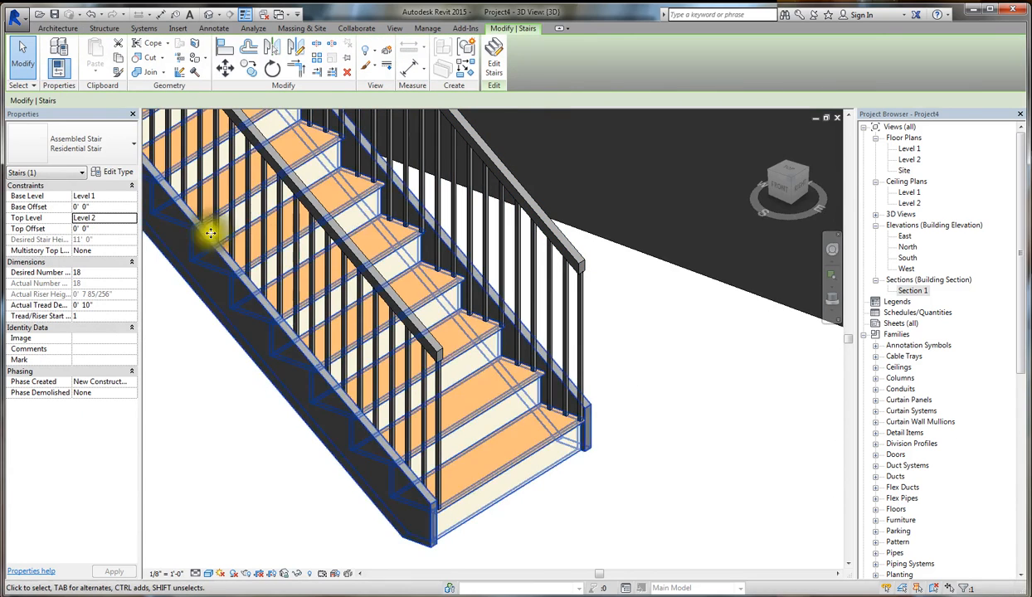
pyautogui.click(119, 172)
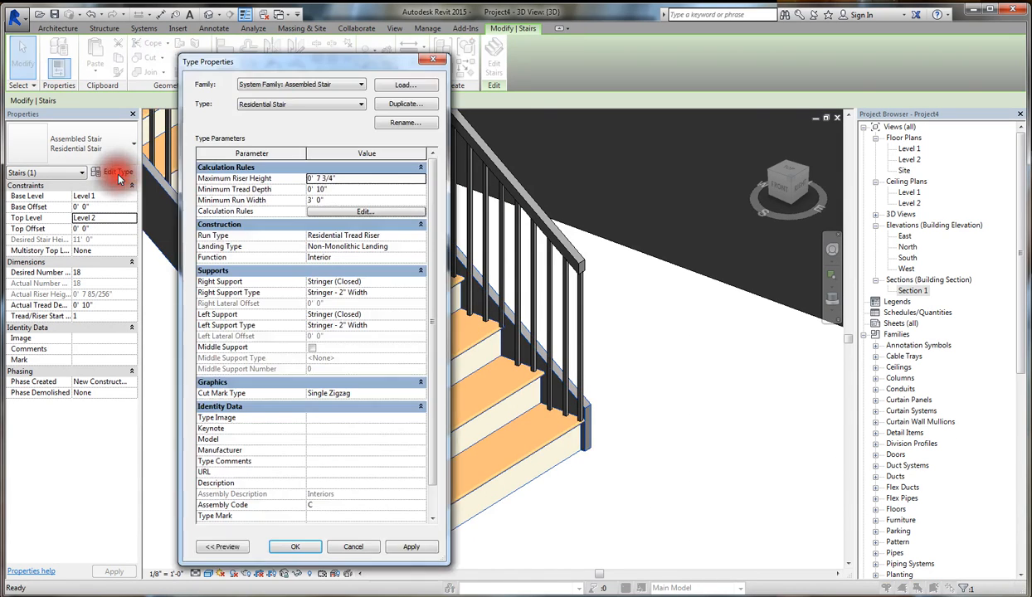
pyautogui.moveTo(270, 63); pyautogui.dragTo(149, 65)
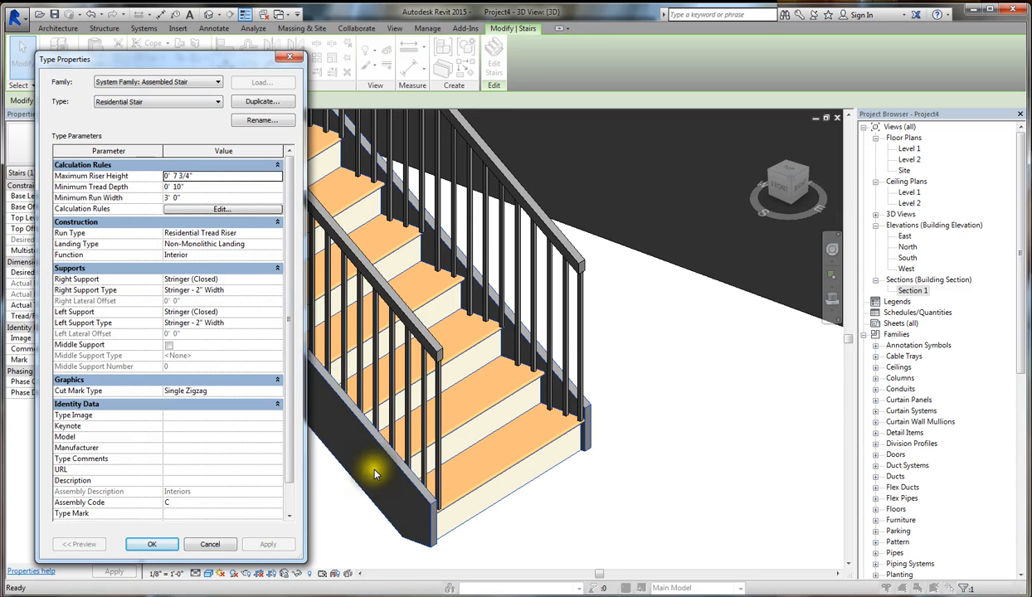
pyautogui.click(276, 280)
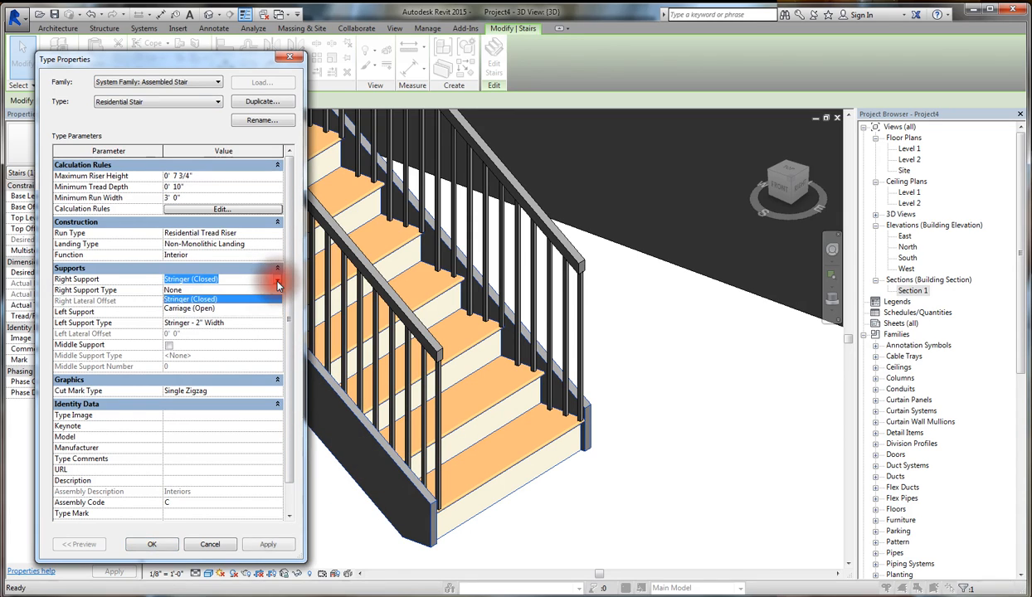
pyautogui.click(191, 310)
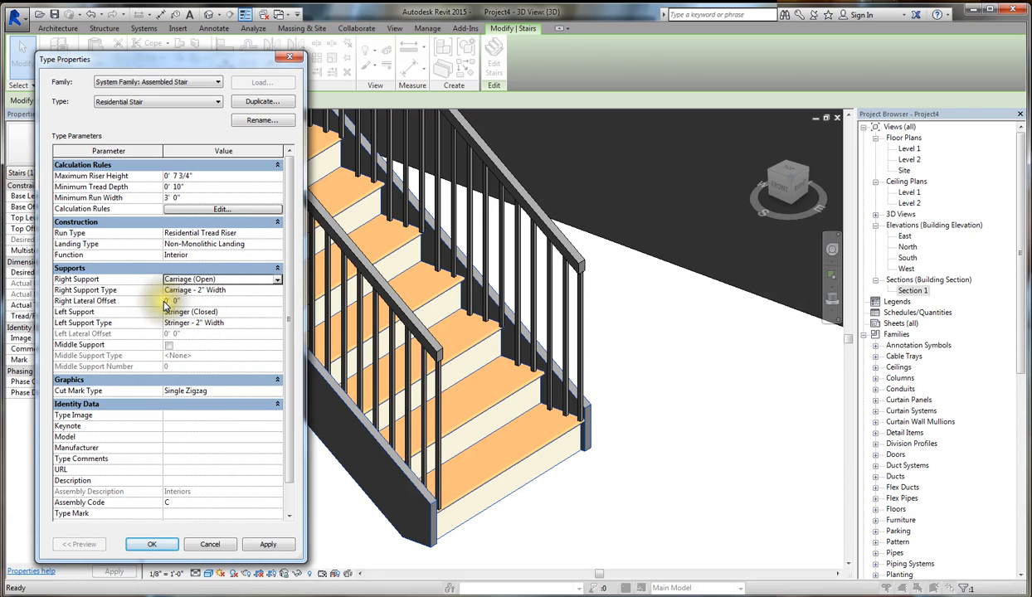
pyautogui.click(280, 314)
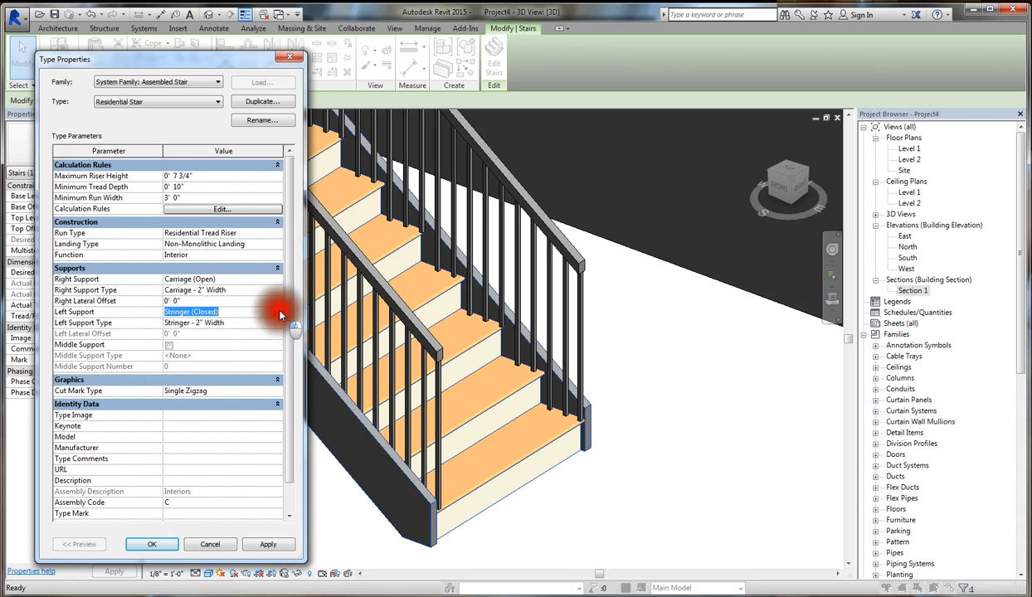
pyautogui.click(278, 312)
pyautogui.click(184, 341)
pyautogui.click(272, 546)
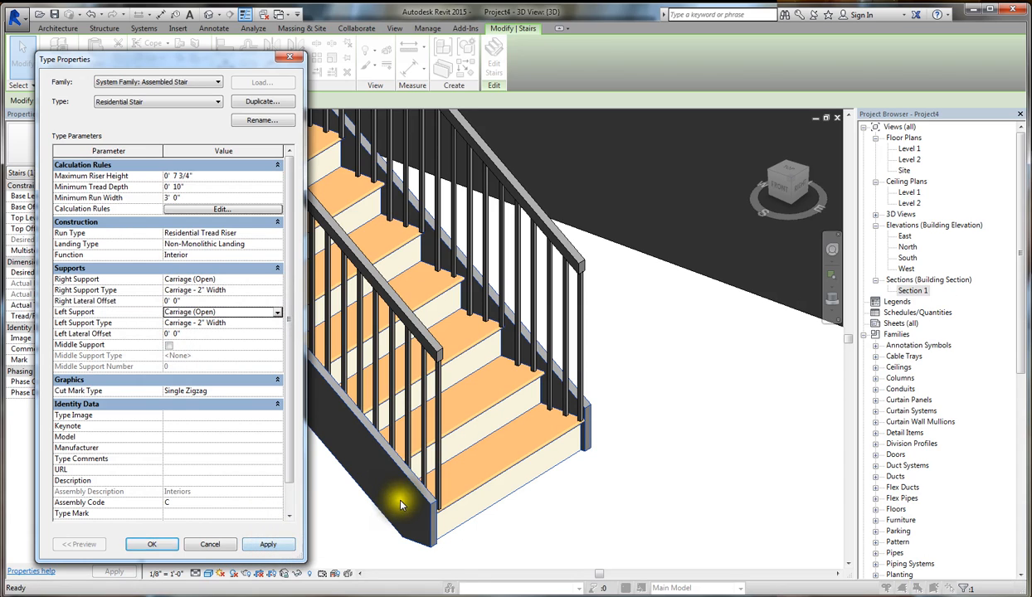
pyautogui.click(271, 543)
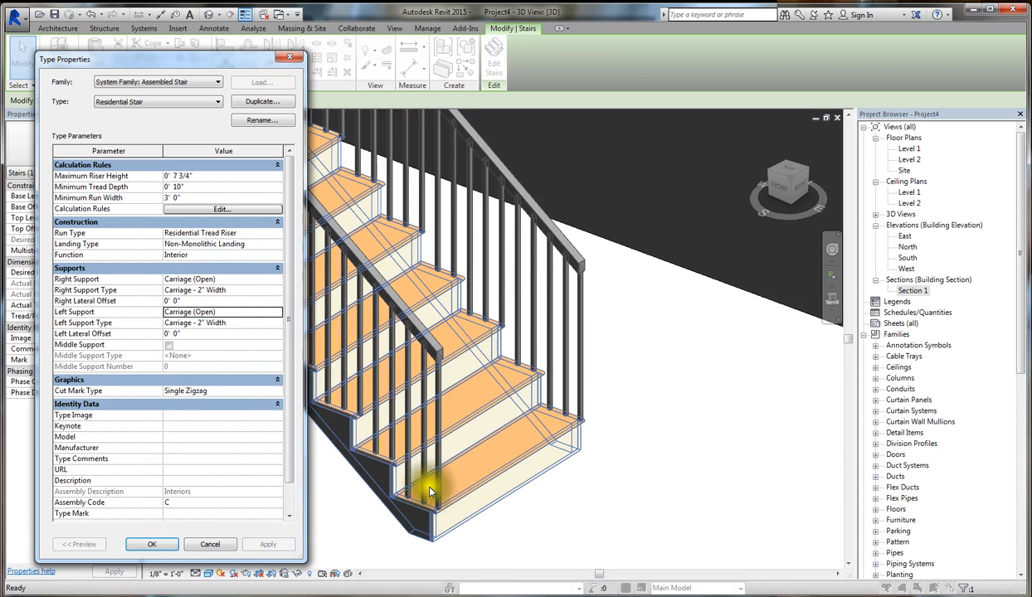
pyautogui.click(158, 544)
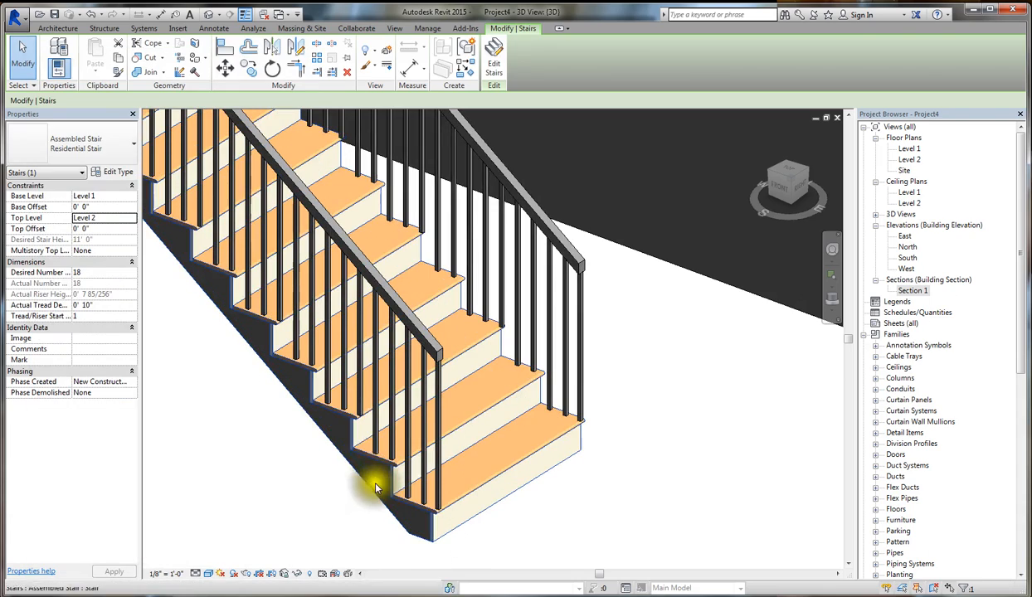
# - Inspect the open carriages on the stair and review the type properties of the right support's Carriage - 2" Width
pyautogui.scroll(4, 399, 480)
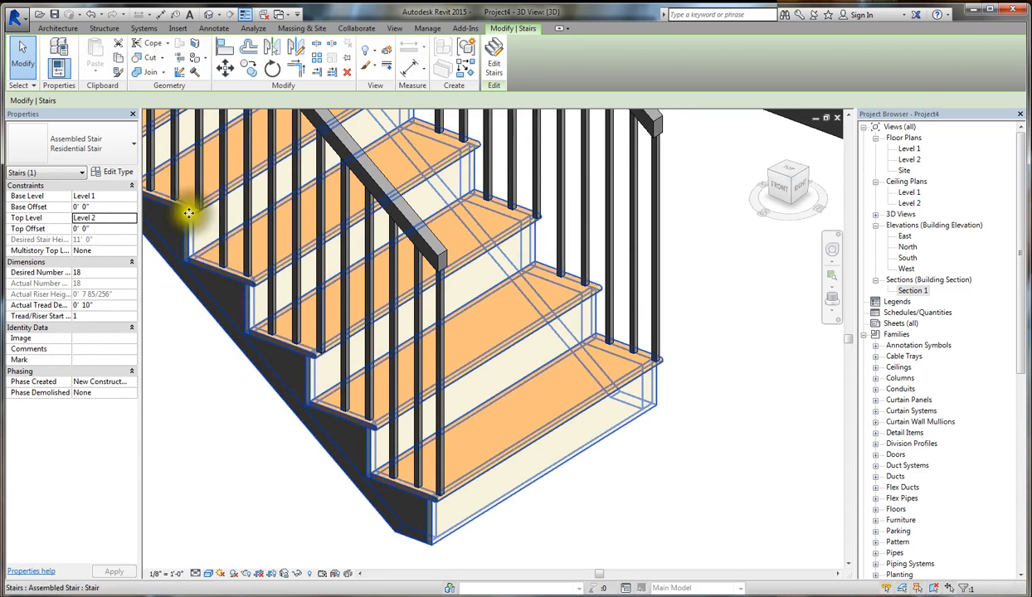
pyautogui.scroll(-5, 671, 409)
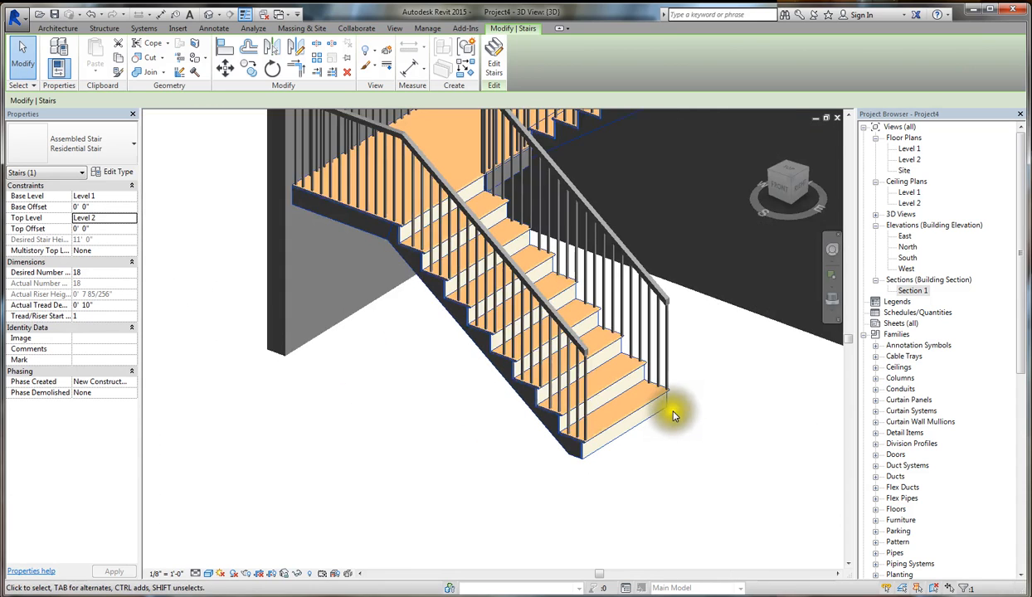
pyautogui.scroll(3, 501, 459)
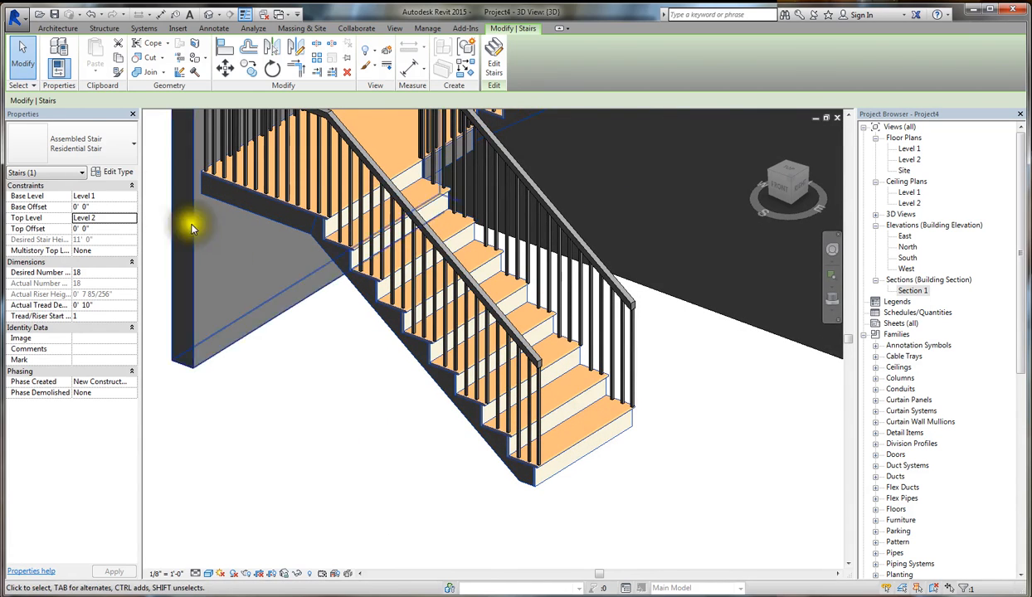
pyautogui.click(124, 172)
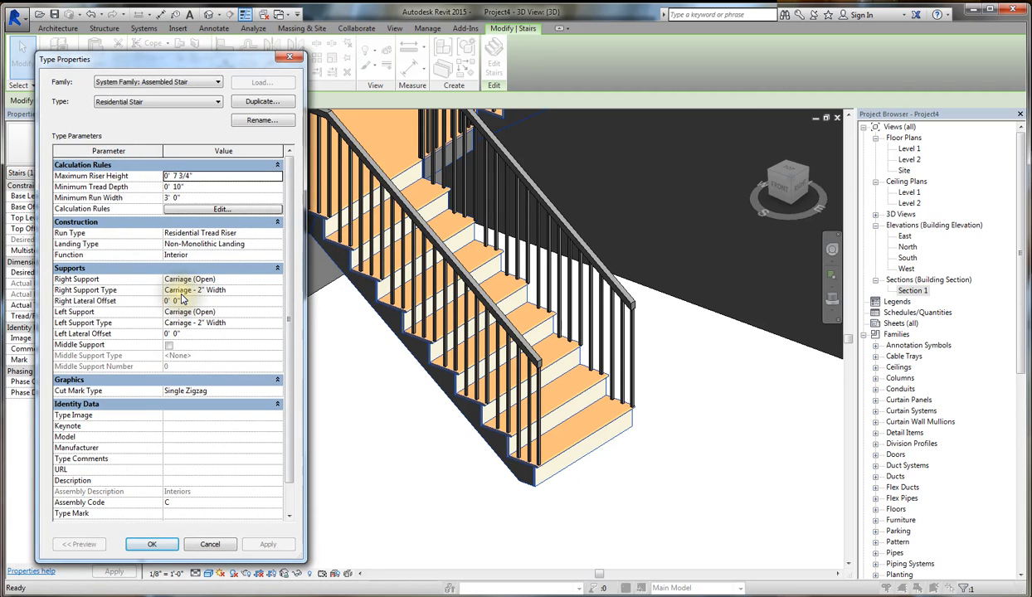
pyautogui.click(278, 293)
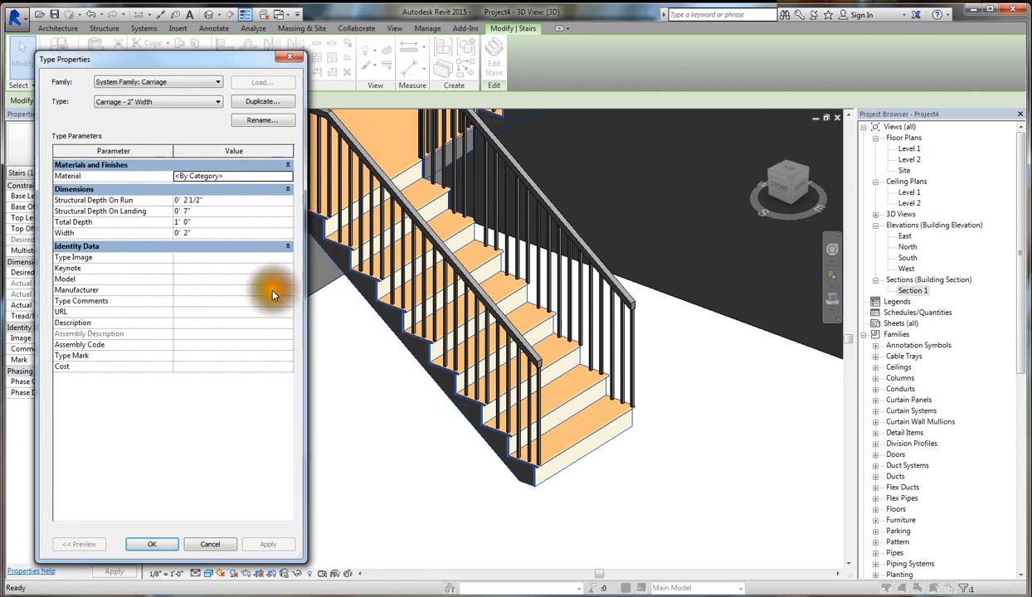
pyautogui.click(288, 59)
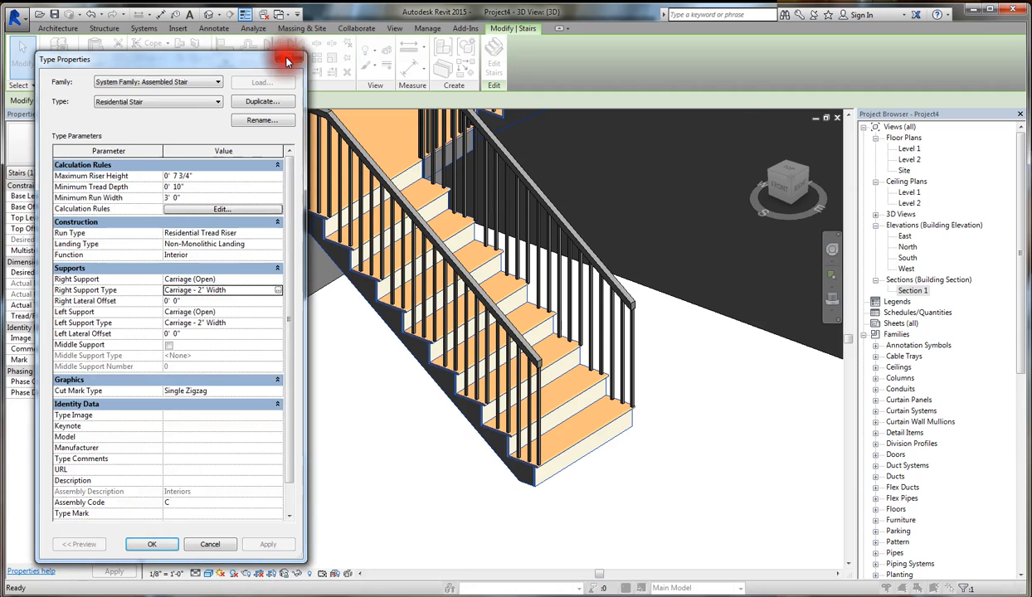
# - Set the Residential Stair type's right support to Stringer (Closed), apply the change, and deselect the stair
pyautogui.click(277, 280)
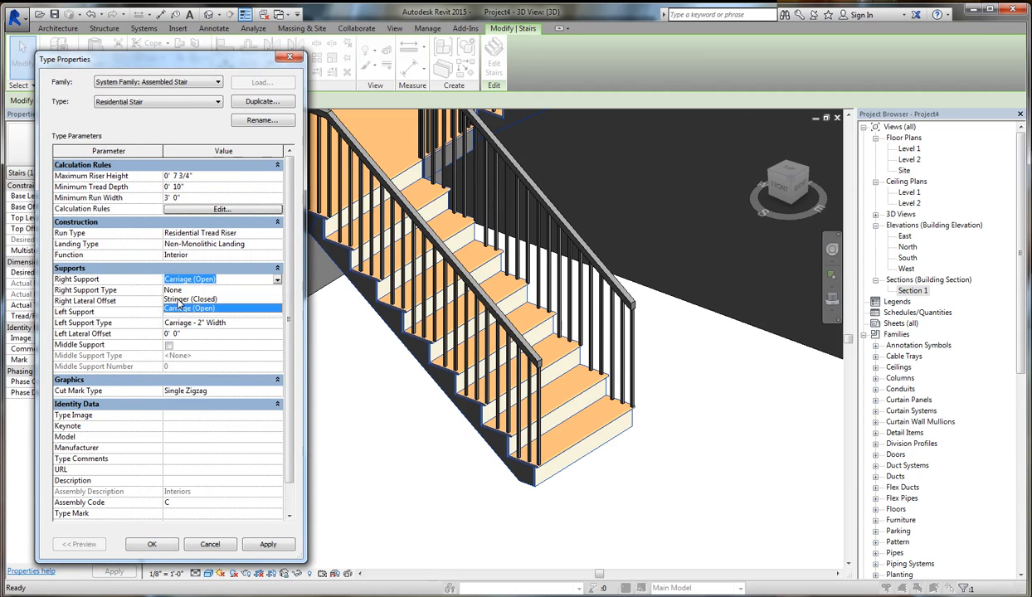
pyautogui.click(188, 299)
pyautogui.click(270, 547)
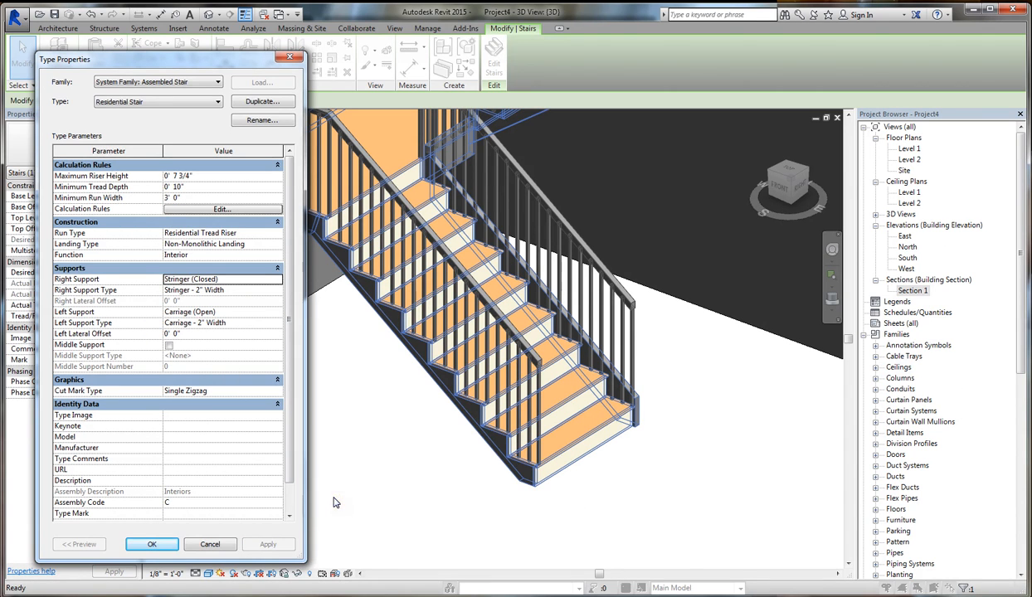
pyautogui.click(152, 544)
pyautogui.click(494, 522)
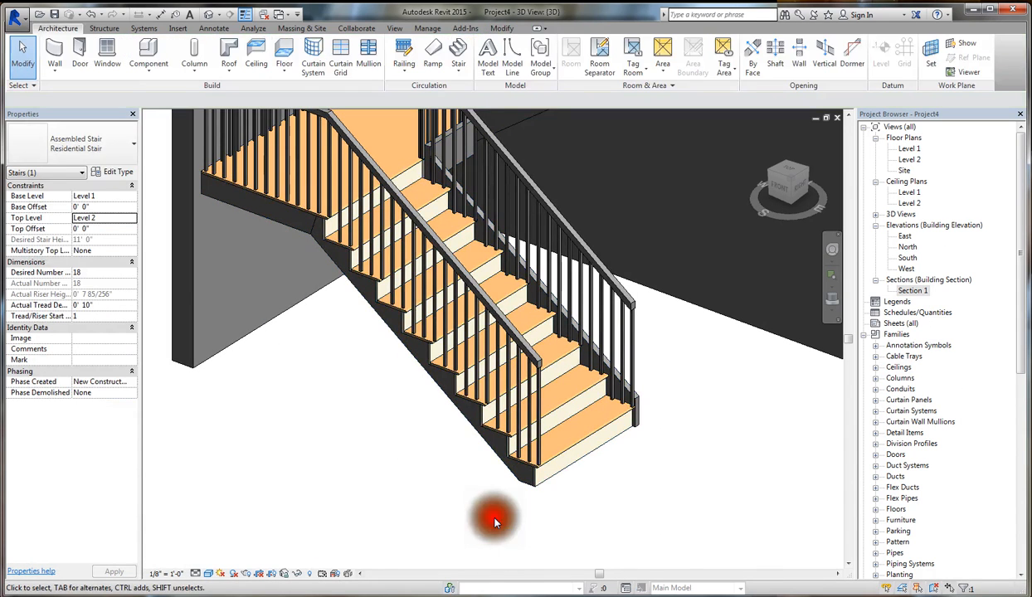
# - Enable the middle support for the Residential Stair type, after viewing the stair from below, and confirm the type properties
pyautogui.keyDown('shift'); pyautogui.moveTo(496, 484); pyautogui.dragTo(675, 285, button='middle'); pyautogui.keyUp('shift')
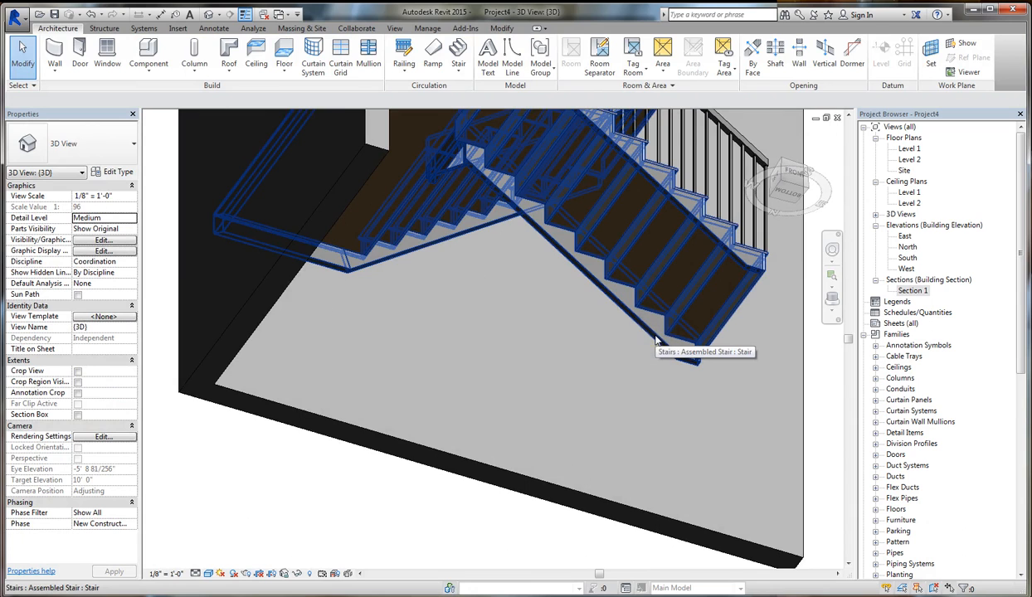
pyautogui.click(661, 284)
pyautogui.keyDown('shift'); pyautogui.moveTo(569, 185); pyautogui.dragTo(682, 276, button='middle'); pyautogui.keyUp('shift')
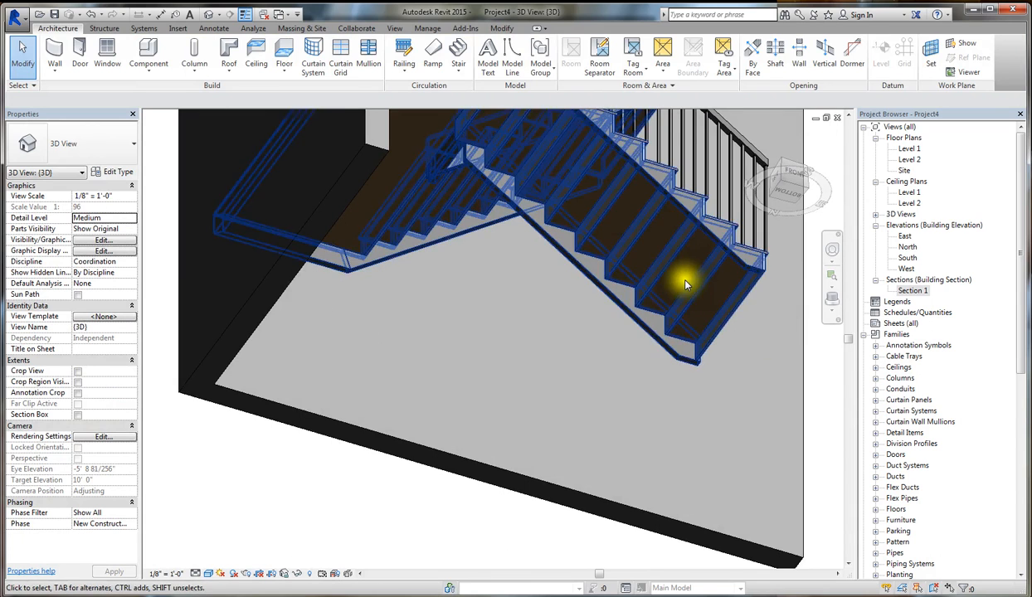
pyautogui.keyDown('shift'); pyautogui.moveTo(654, 444); pyautogui.dragTo(682, 397, button='middle'); pyautogui.keyUp('shift')
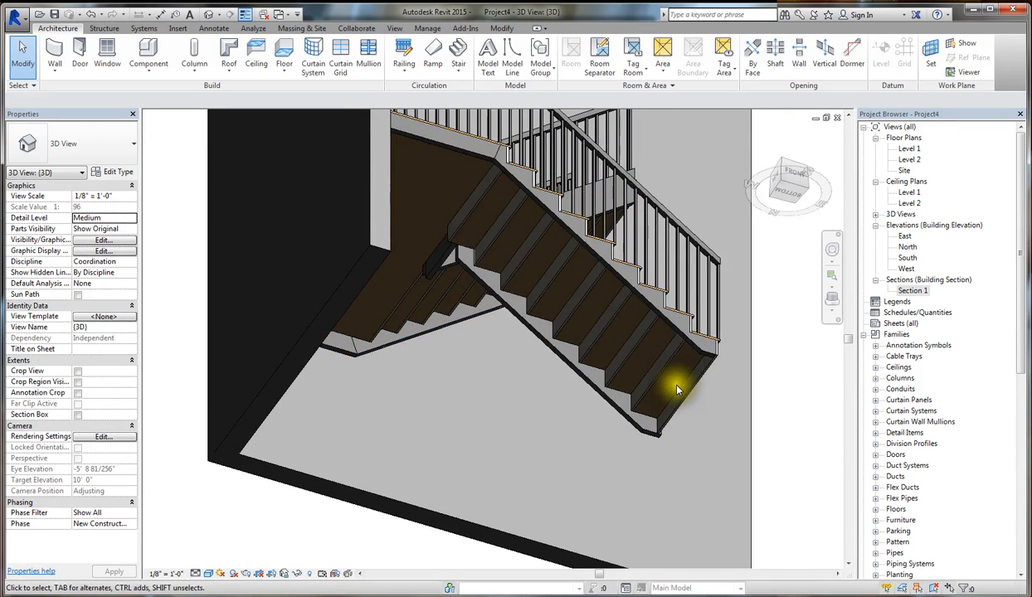
pyautogui.click(662, 376)
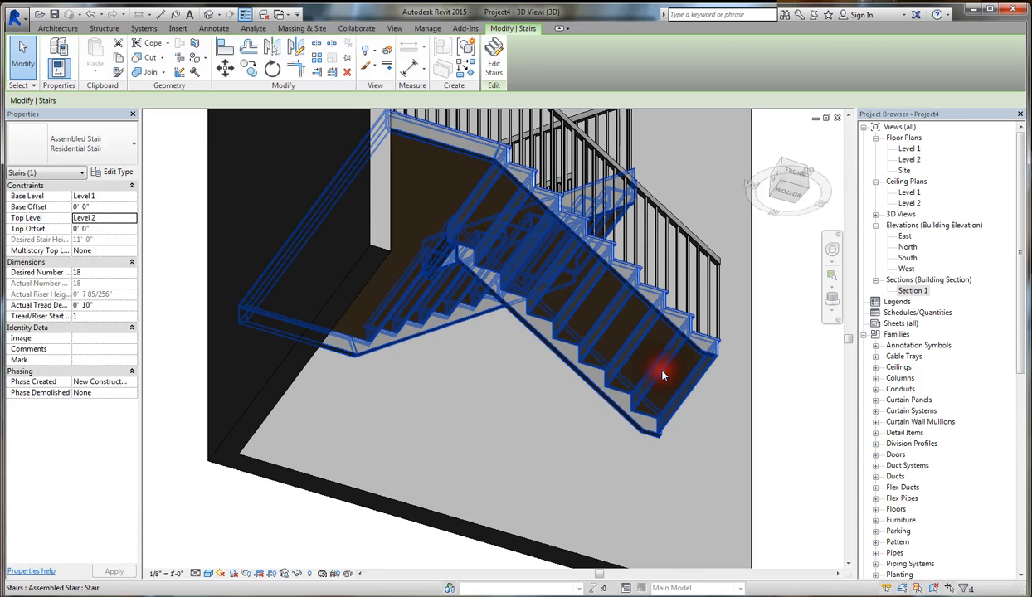
pyautogui.click(118, 173)
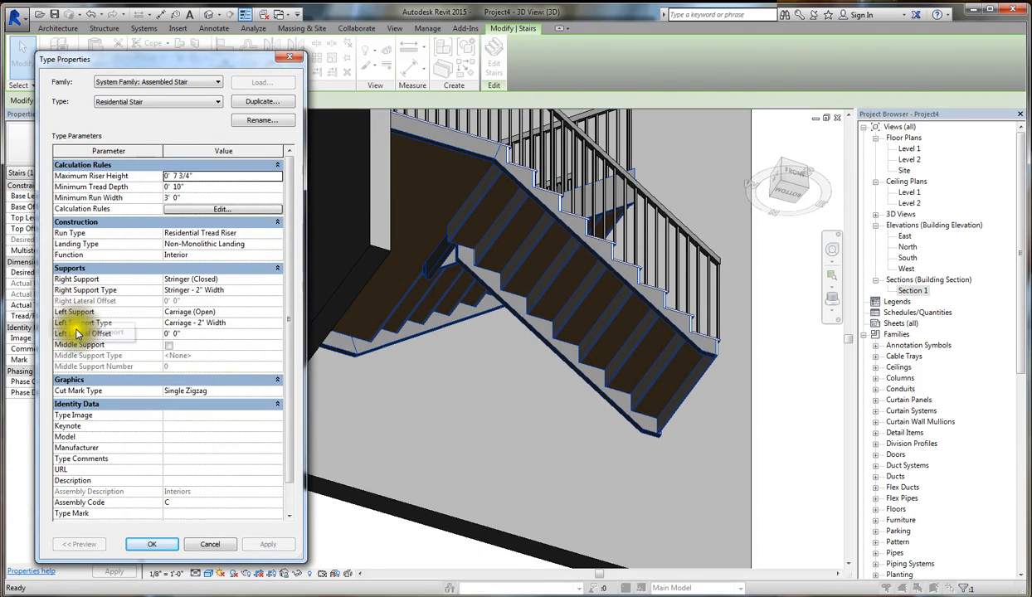
pyautogui.click(167, 345)
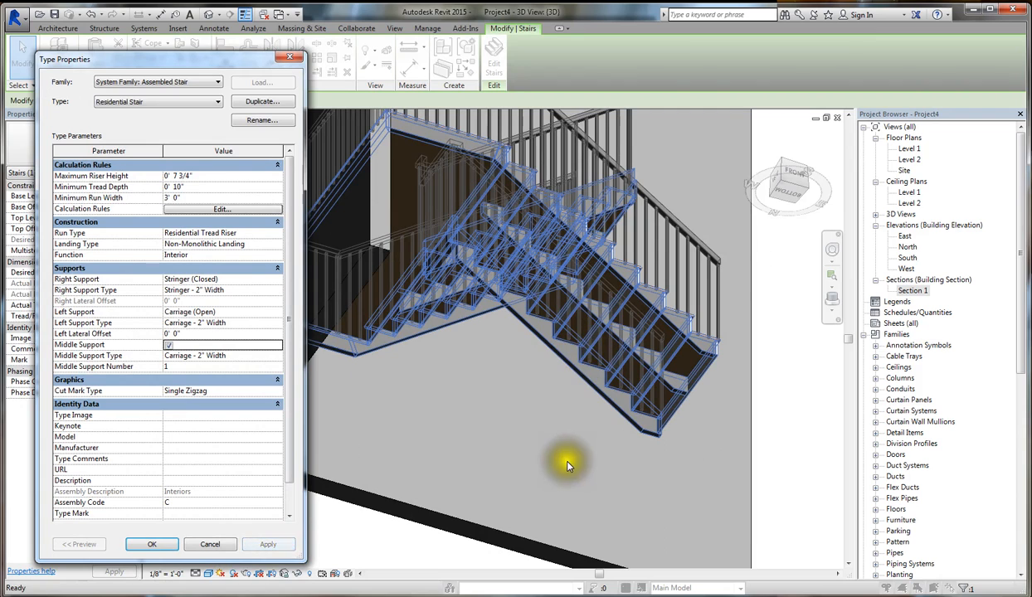
pyautogui.click(567, 466)
pyautogui.click(151, 544)
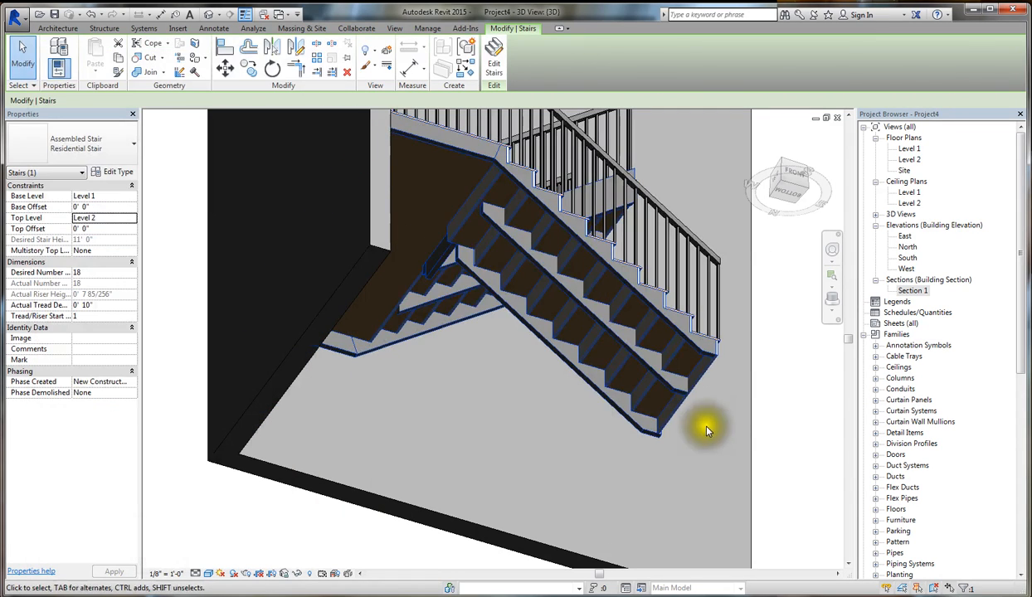
# - View the stair from above again and open the Level 1 floor plan
pyautogui.keyDown('shift'); pyautogui.moveTo(648, 376); pyautogui.dragTo(622, 530, button='middle'); pyautogui.keyUp('shift')
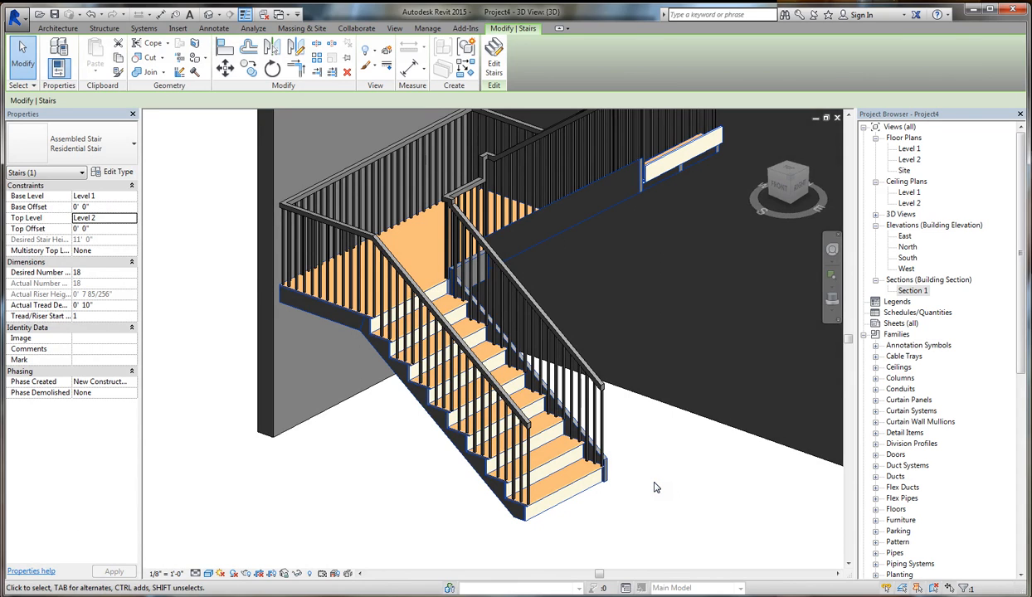
pyautogui.doubleClick(909, 148)
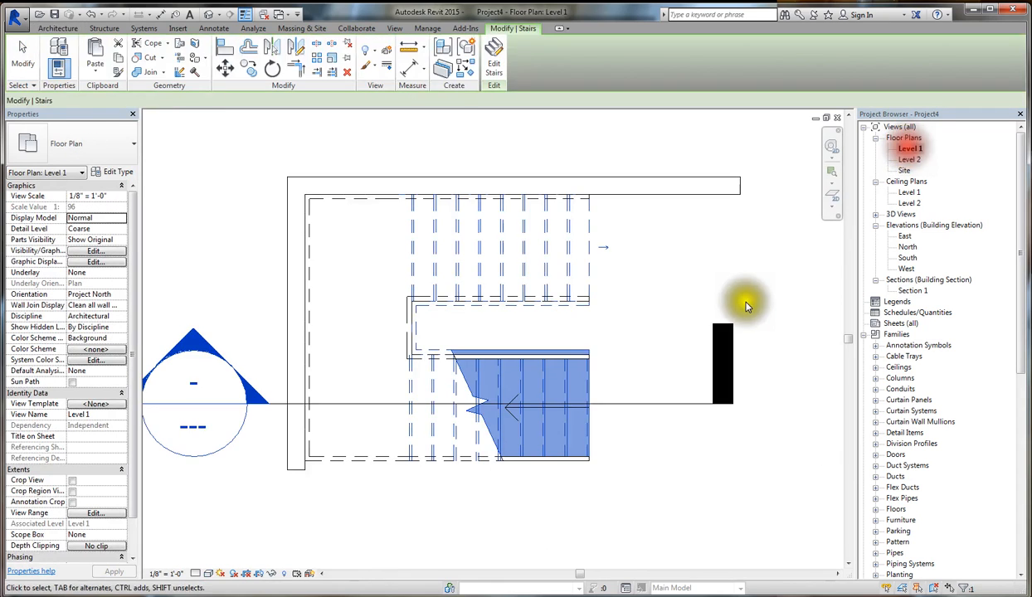
pyautogui.click(604, 351)
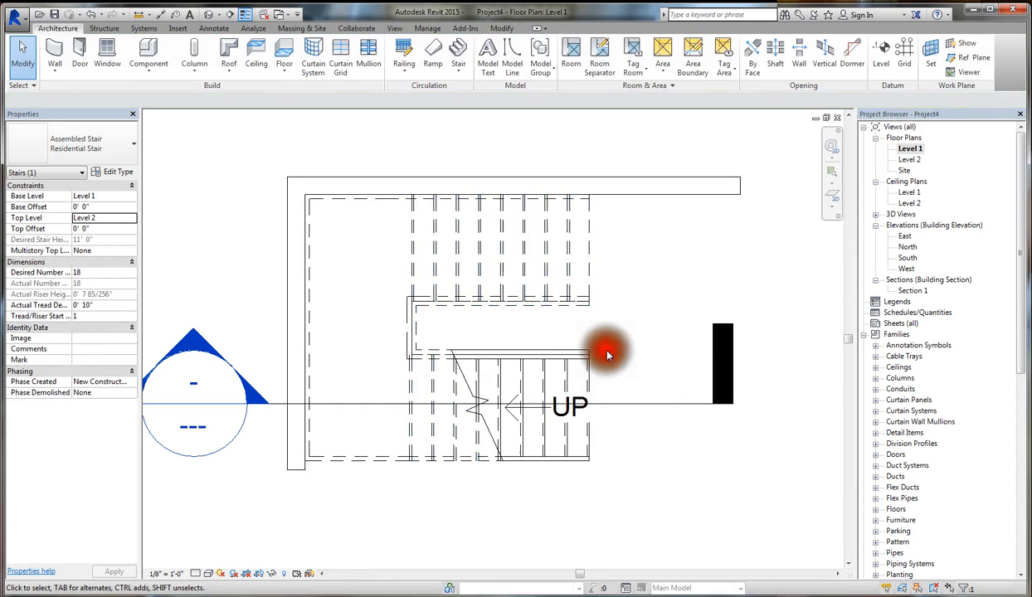
pyautogui.click(456, 48)
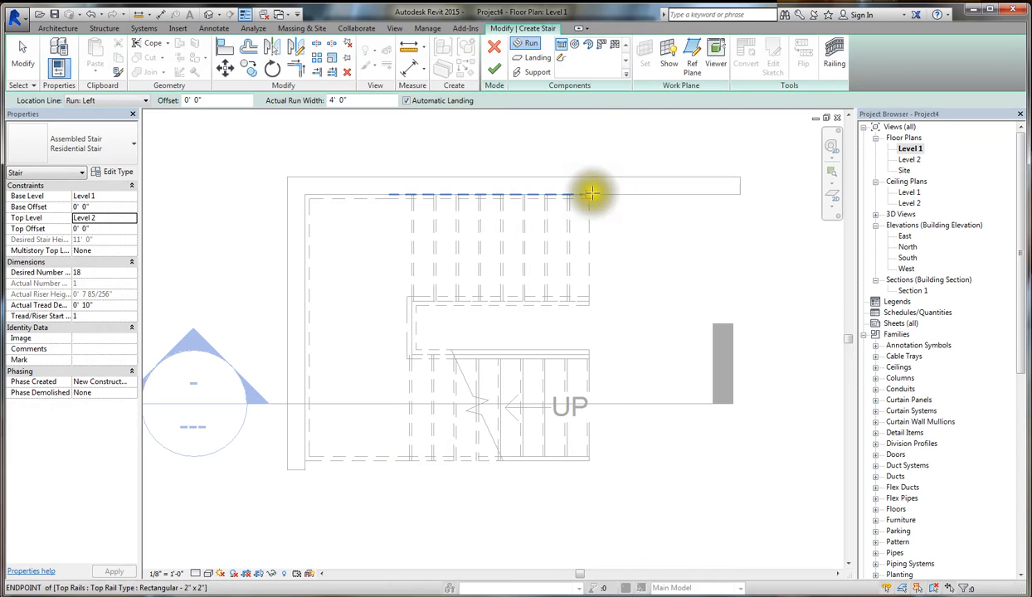
pyautogui.click(494, 48)
pyautogui.click(532, 134)
# - Copy the two walls enclosing the stair about 13' 5" straight down in the Level 1 plan
pyautogui.scroll(-3, 554, 336)
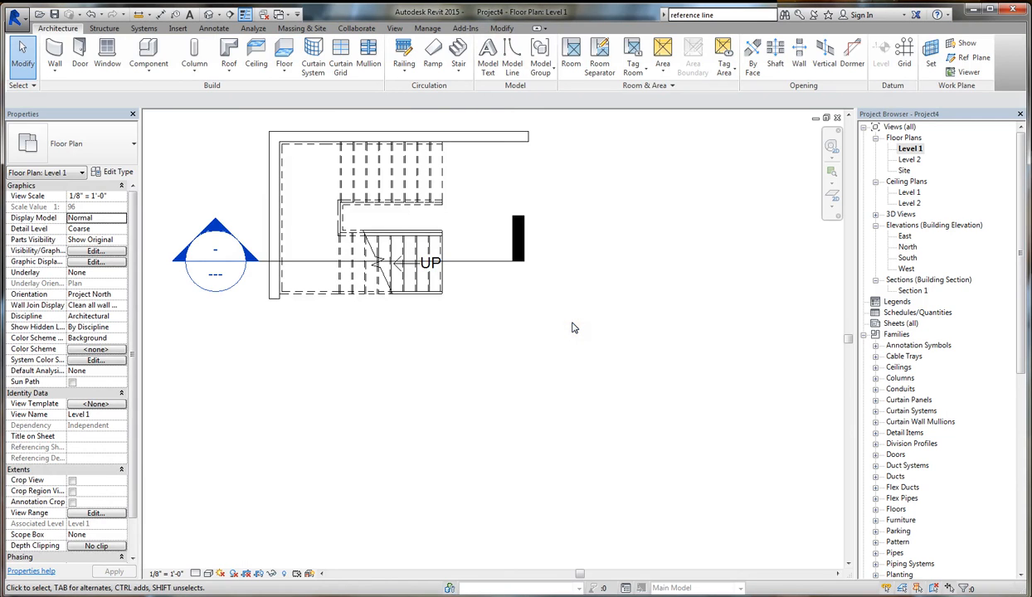
pyautogui.click(479, 138)
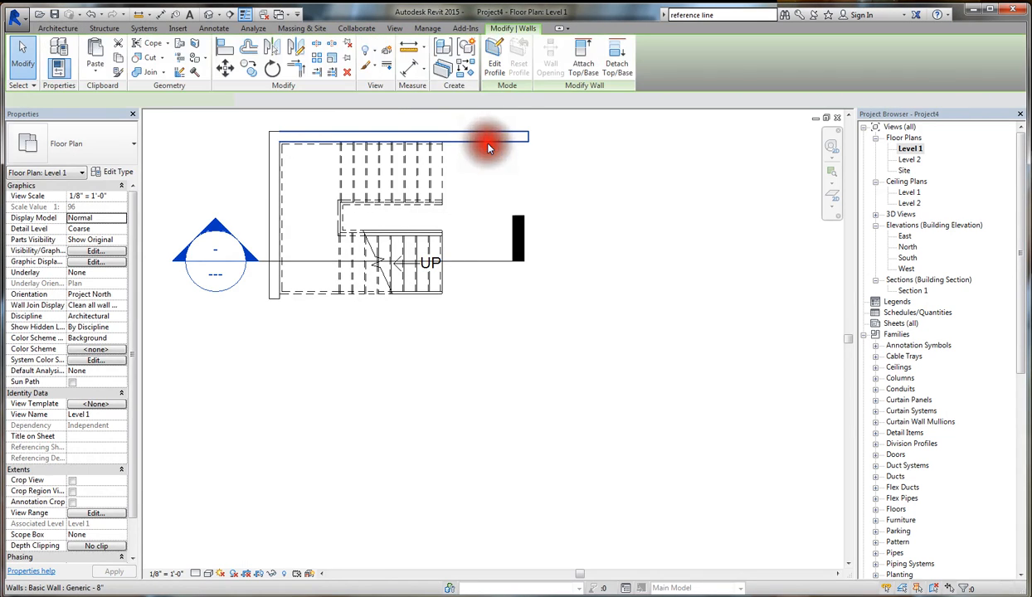
pyautogui.keyDown('ctrl'); pyautogui.click(273, 182); pyautogui.keyUp('ctrl')
pyautogui.click(247, 73)
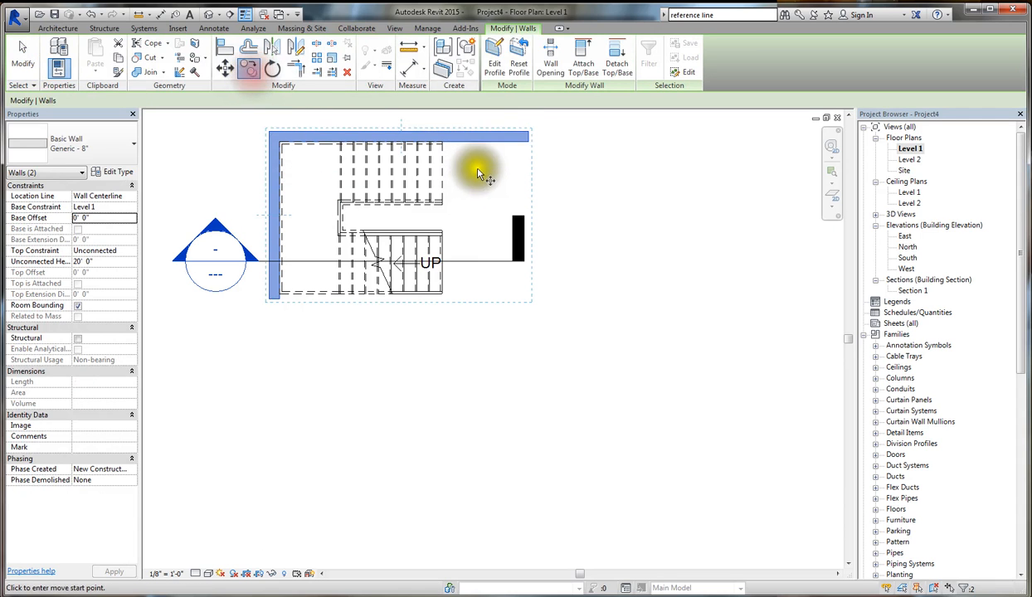
pyautogui.click(480, 166)
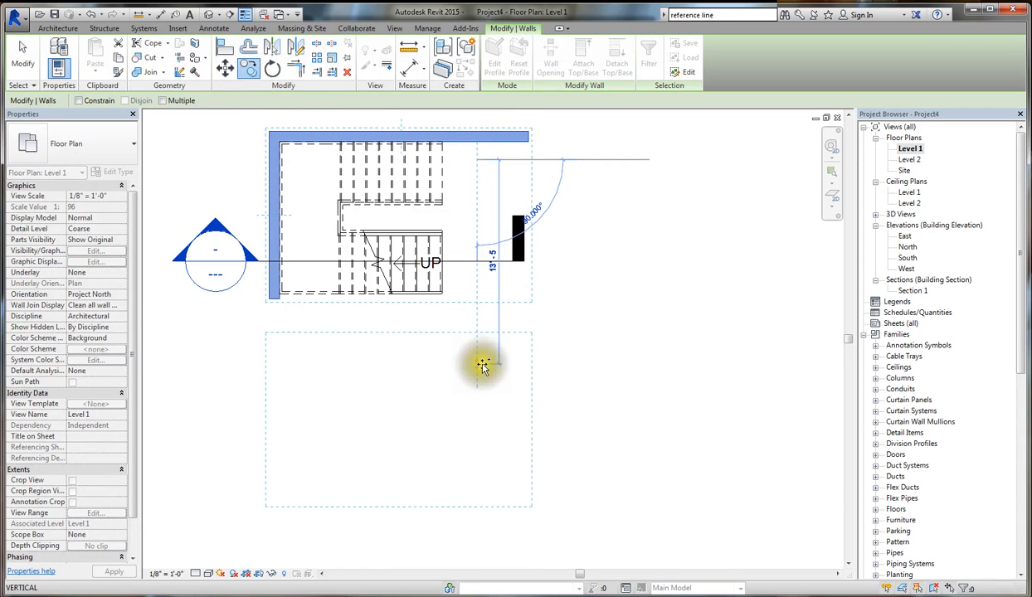
pyautogui.click(482, 366)
pyautogui.click(570, 364)
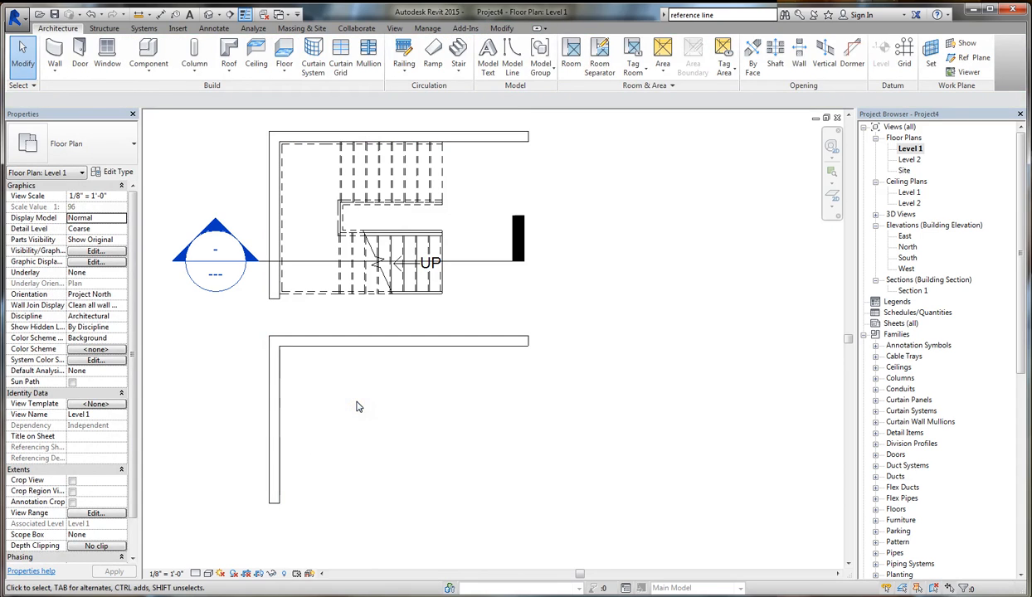
# - Draw a vertical reference plane from the outer corner of the stair's lower run down past the copied walls
pyautogui.click(974, 58)
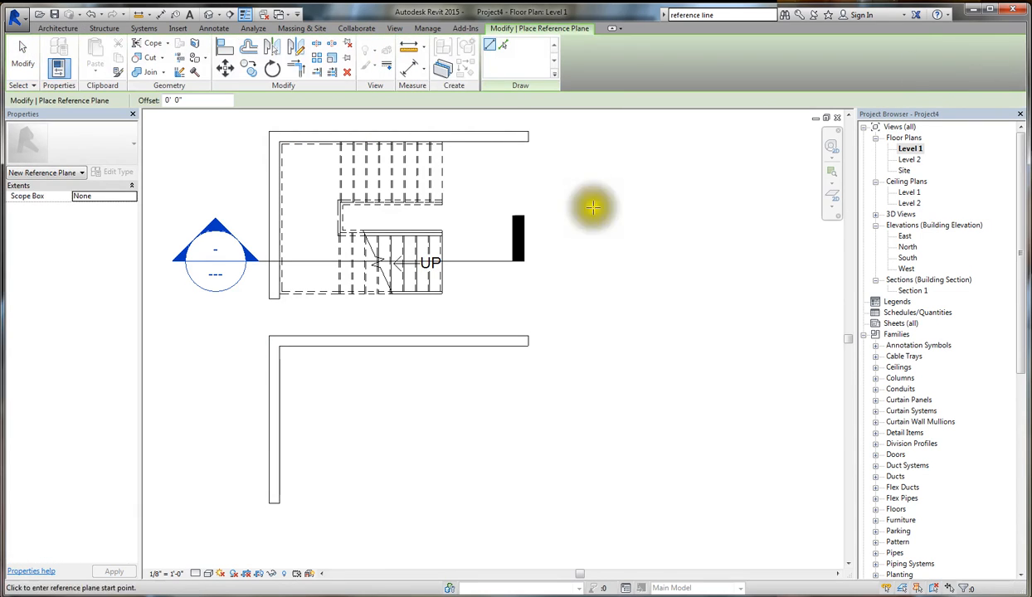
pyautogui.scroll(2, 334, 489)
pyautogui.scroll(-1, 334, 479)
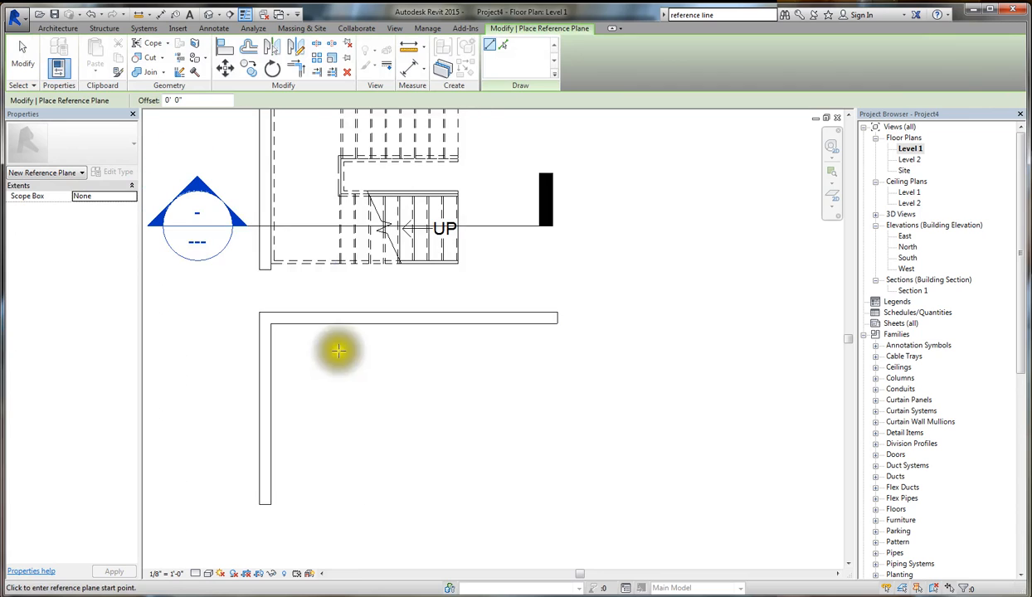
pyautogui.scroll(2, 458, 262)
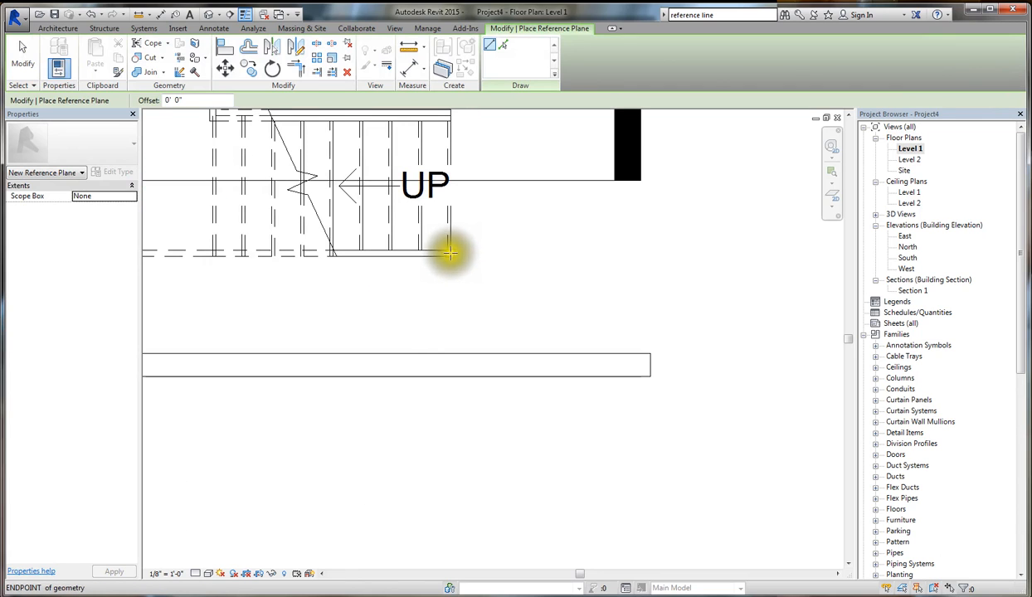
pyautogui.click(450, 256)
pyautogui.scroll(-2, 472, 193)
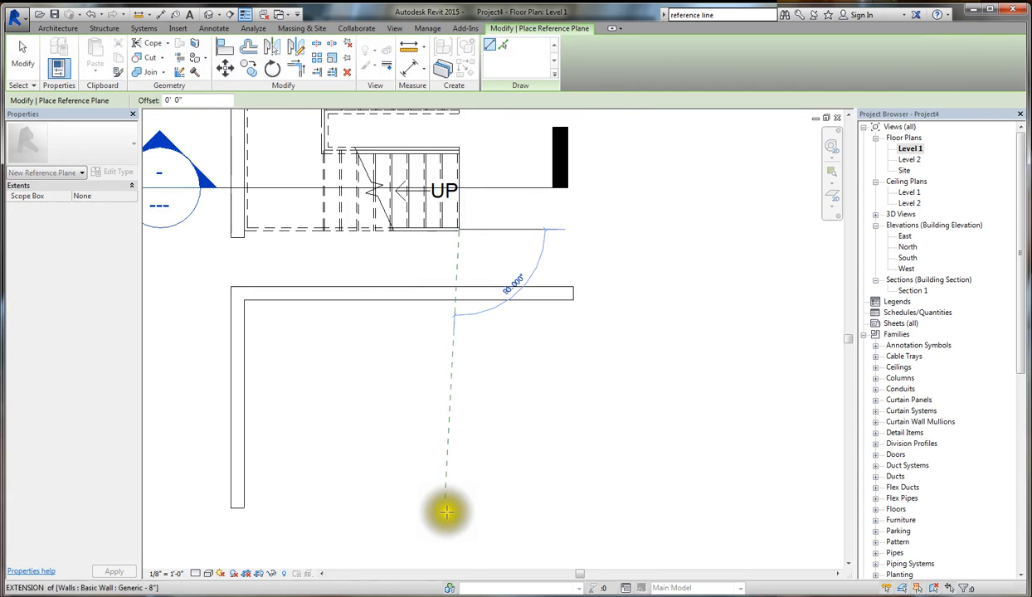
pyautogui.click(456, 514)
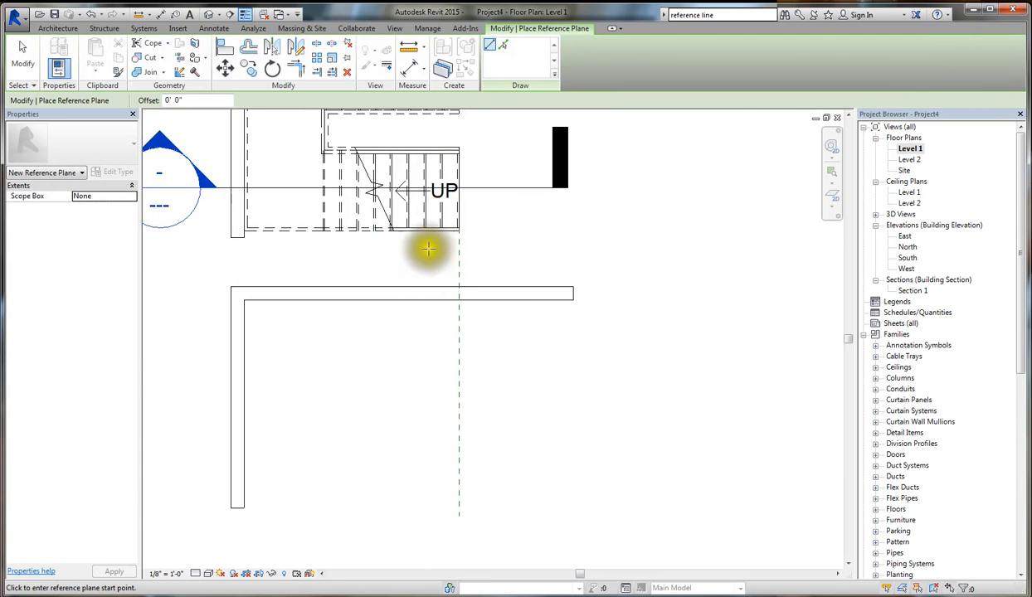
# - Draw vertical reference planes down from the second and third riser lines of the lower run, past the copied horizontal wall
pyautogui.scroll(2, 426, 249)
pyautogui.click(455, 200)
pyautogui.scroll(-3, 438, 319)
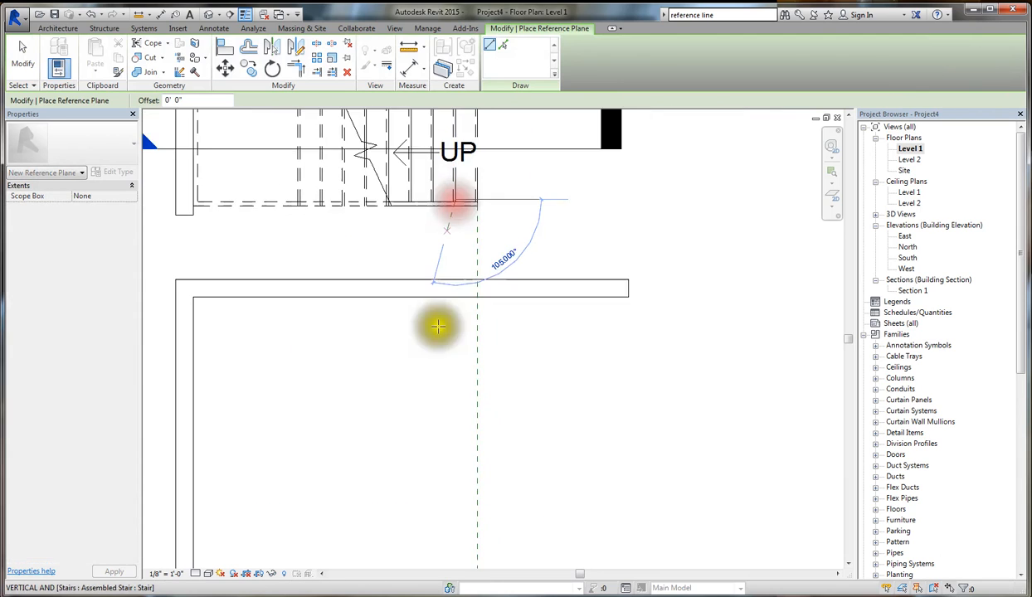
pyautogui.click(445, 506)
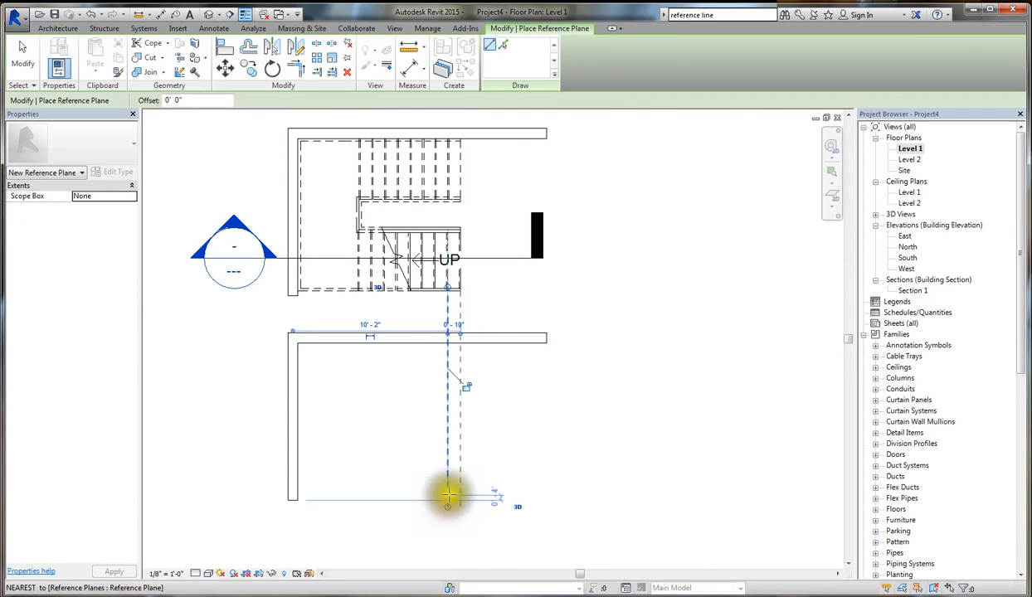
pyautogui.scroll(3, 442, 280)
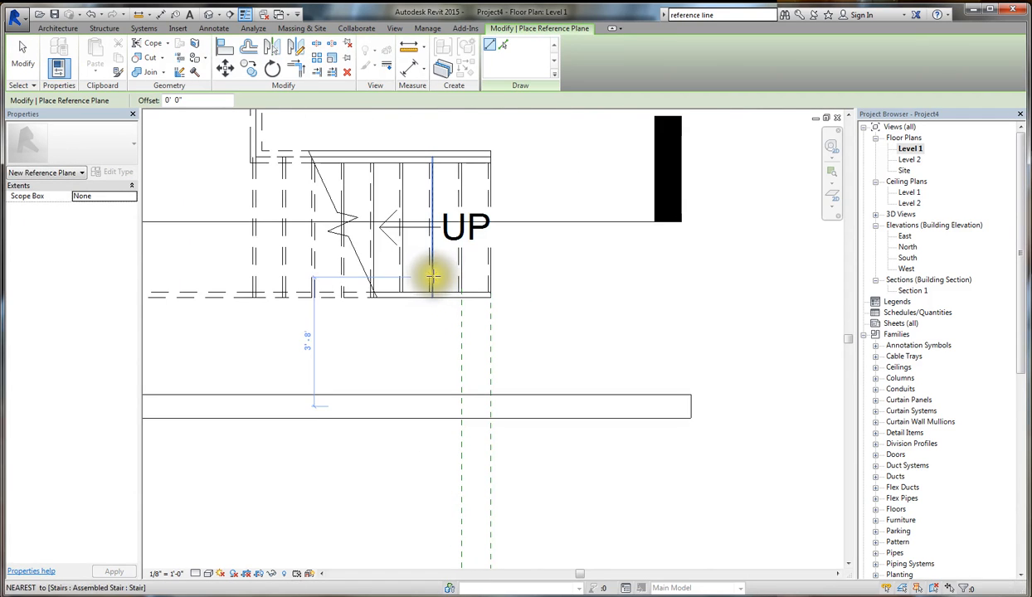
pyautogui.scroll(-5, 439, 415)
pyautogui.scroll(2, 442, 551)
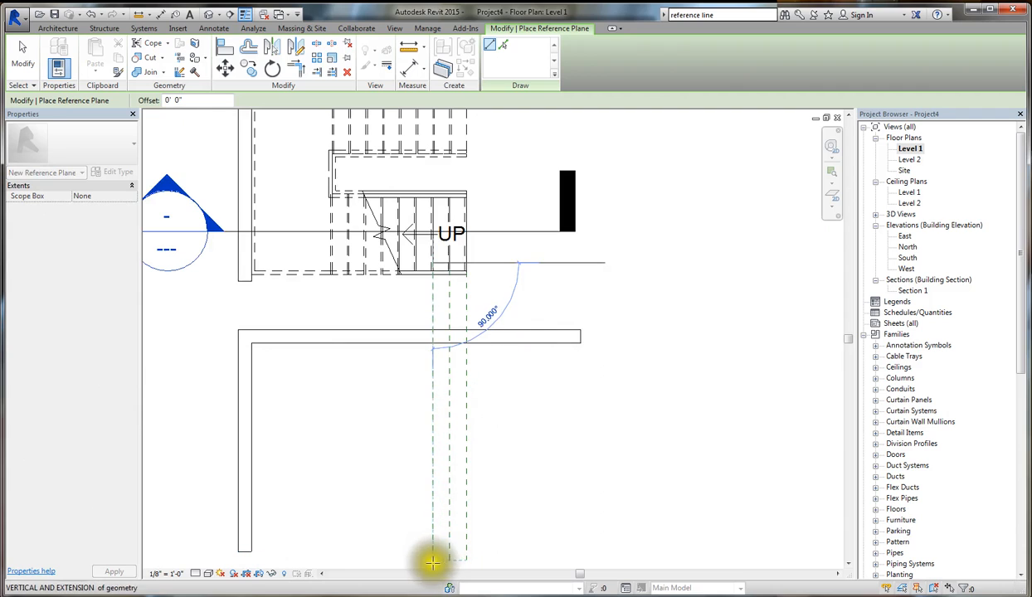
pyautogui.click(431, 559)
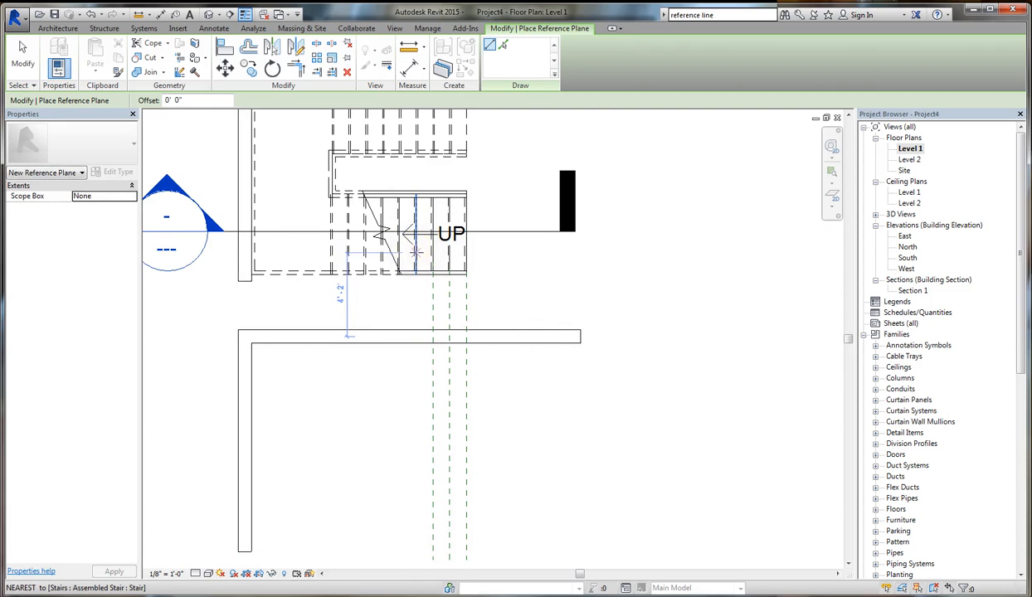
# - Add three more vertical reference planes, extending the fourth, fifth and sixth riser lines down below the copied wall
pyautogui.click(412, 295)
pyautogui.click(415, 551)
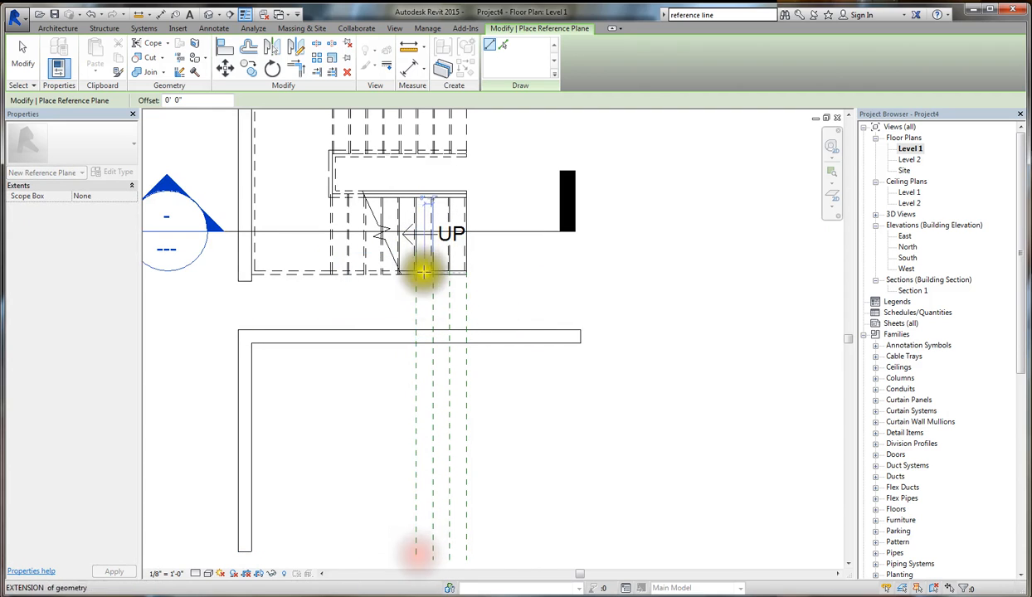
pyautogui.click(399, 258)
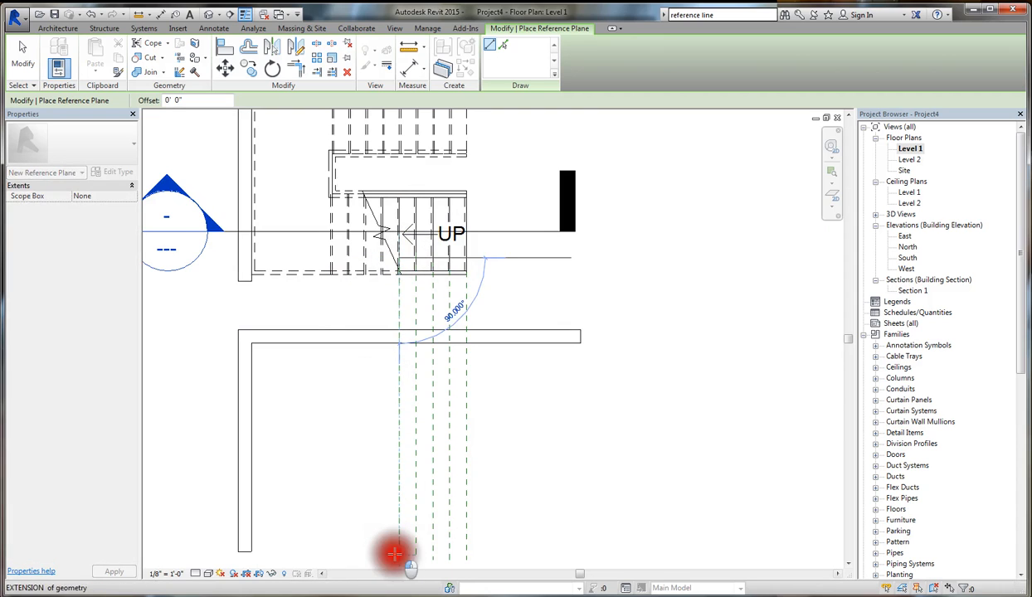
pyautogui.click(395, 554)
pyautogui.click(382, 264)
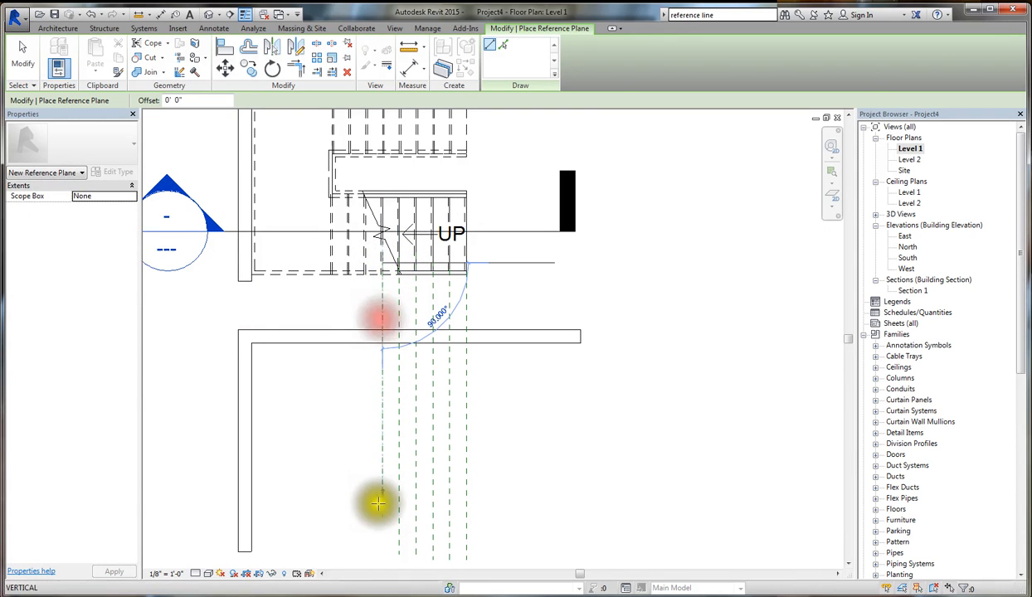
pyautogui.click(383, 560)
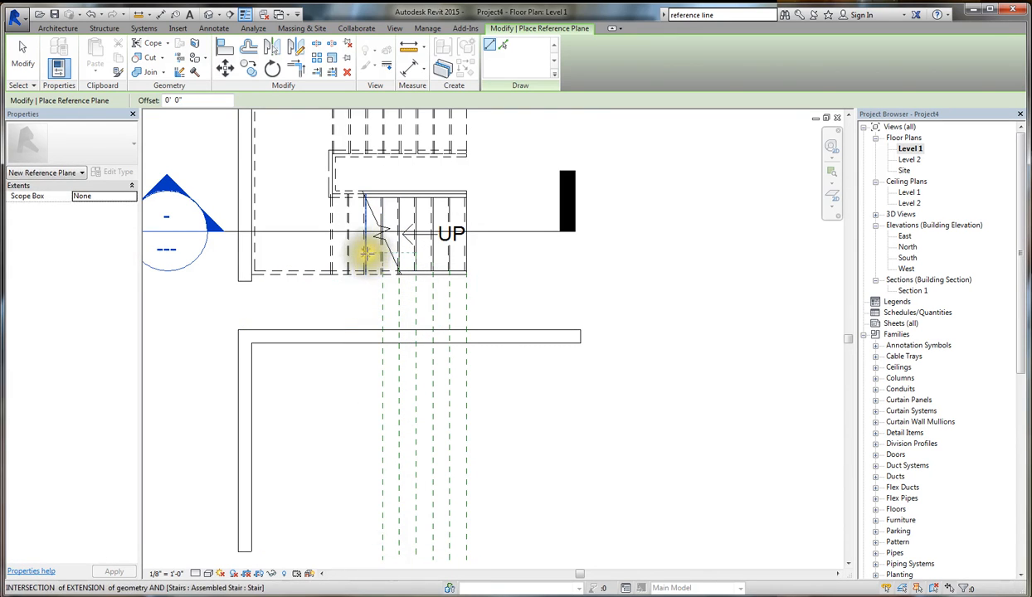
# - Draw the last three vertical reference planes, projecting the seventh to ninth riser lines down to the copied walls' lower end
pyautogui.click(366, 264)
pyautogui.click(365, 554)
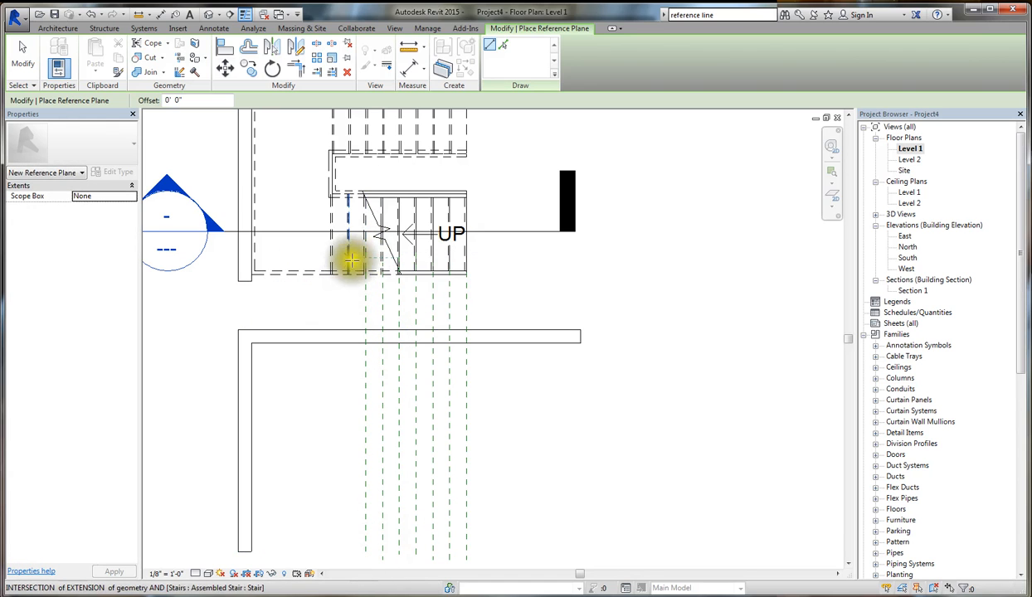
pyautogui.click(351, 259)
pyautogui.click(348, 546)
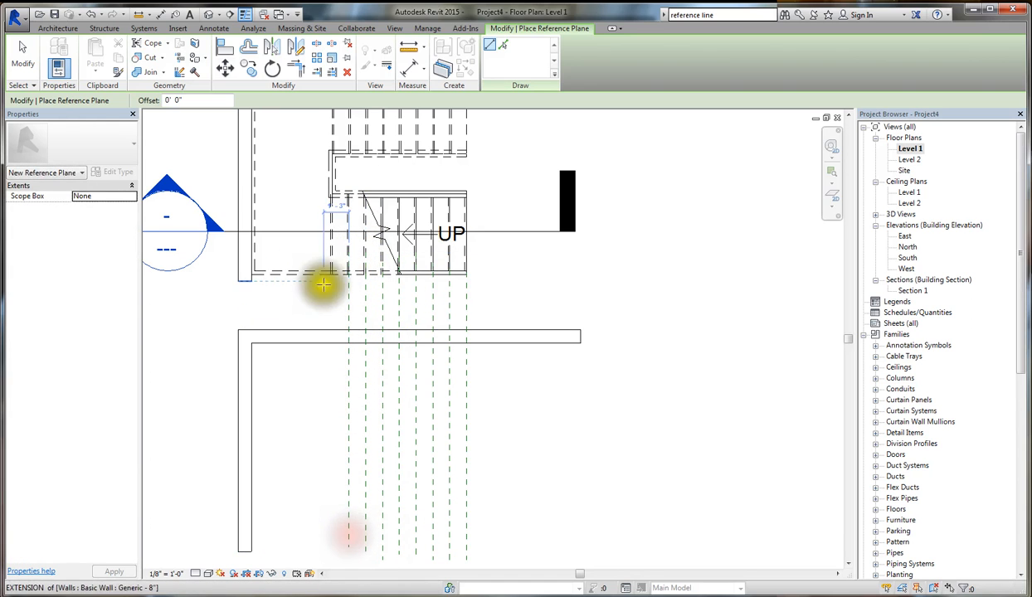
pyautogui.click(333, 262)
pyautogui.click(334, 543)
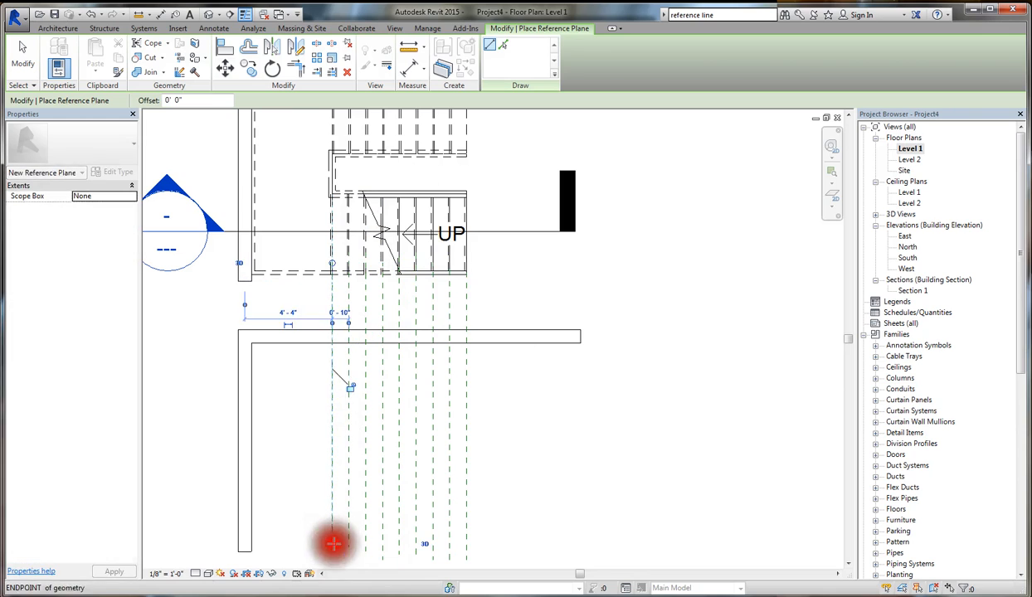
# - Draw a horizontal reference plane across the vertical planes, offset 4' 0" below the lower face of the copied horizontal wall
pyautogui.doubleClick(191, 99)
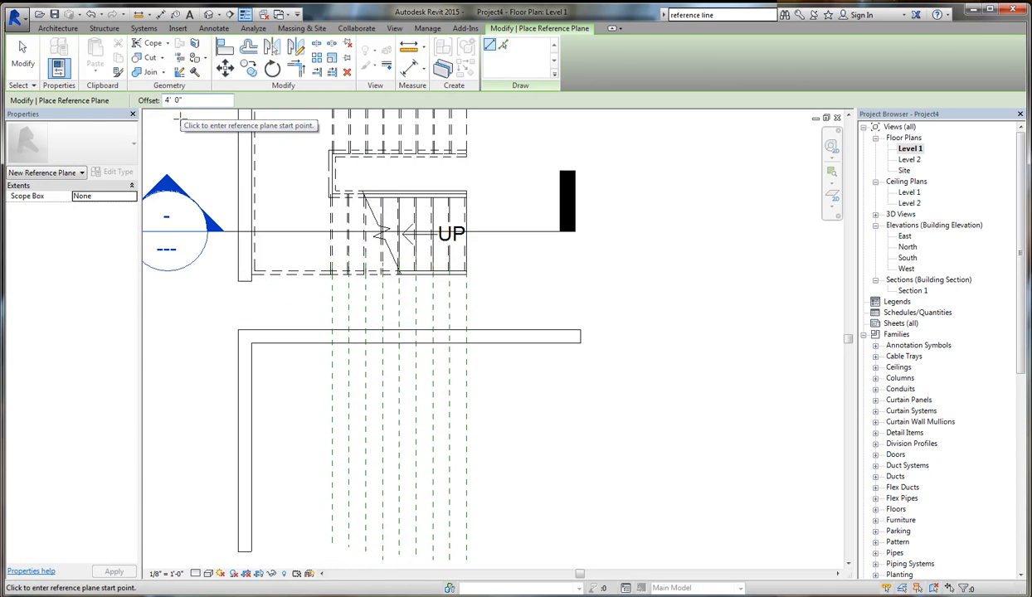
pyautogui.click(332, 341)
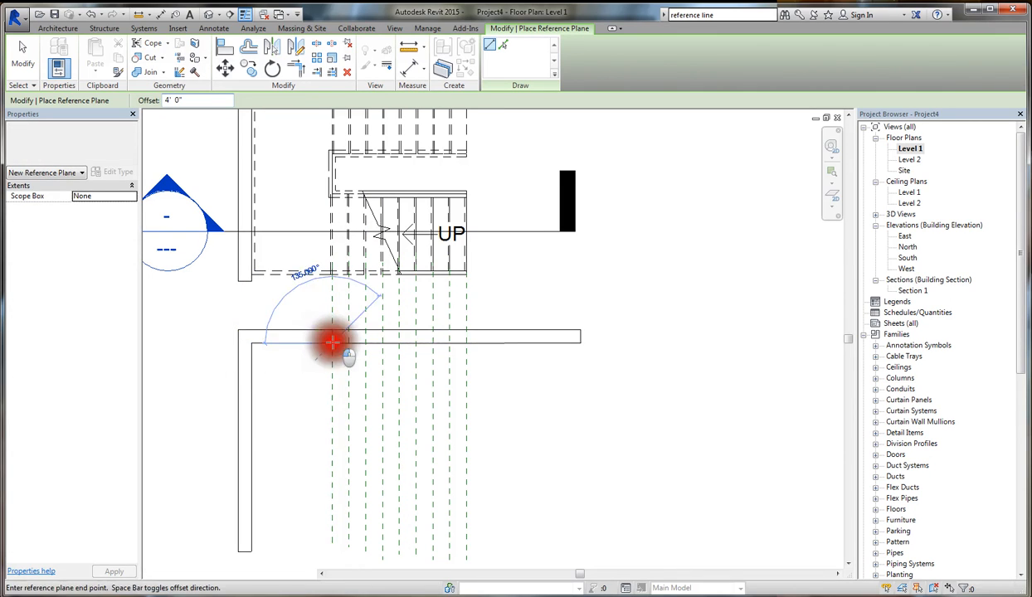
pyautogui.click(487, 345)
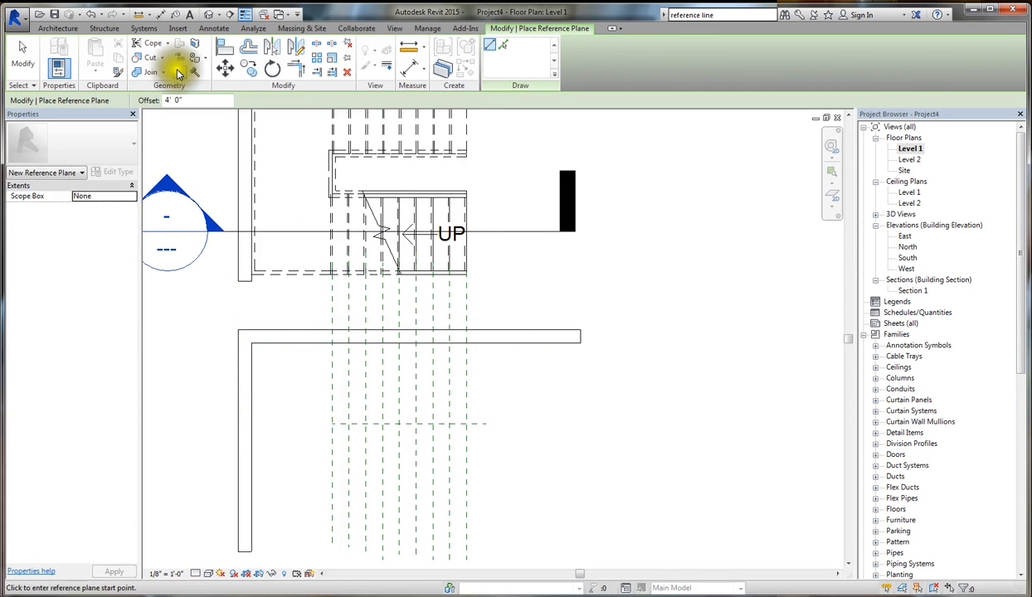
# - Draw a second horizontal reference plane across the vertical planes, offset 1' 0" below the first horizontal one
pyautogui.doubleClick(172, 99)
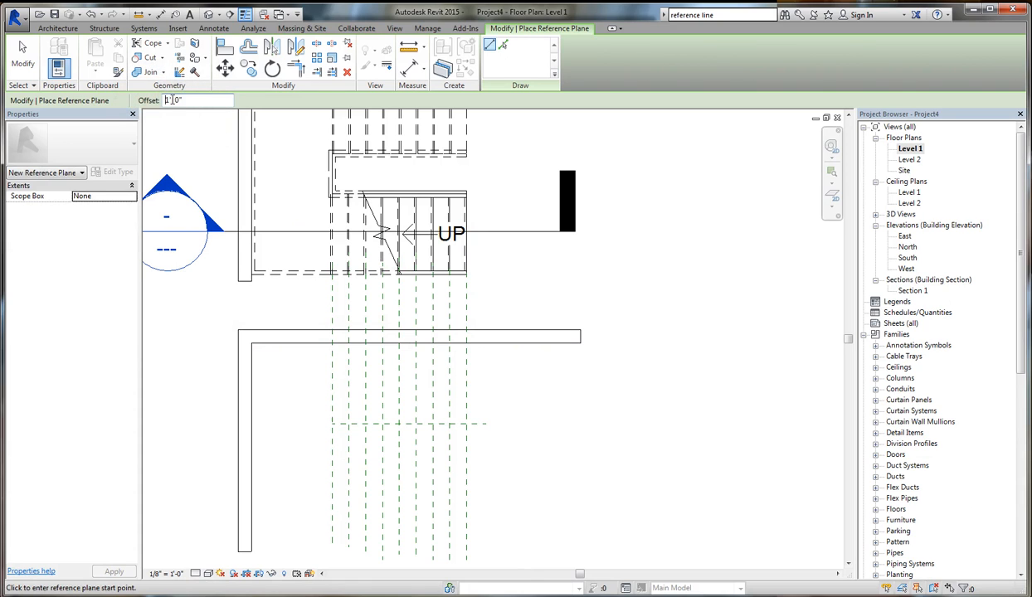
pyautogui.click(330, 423)
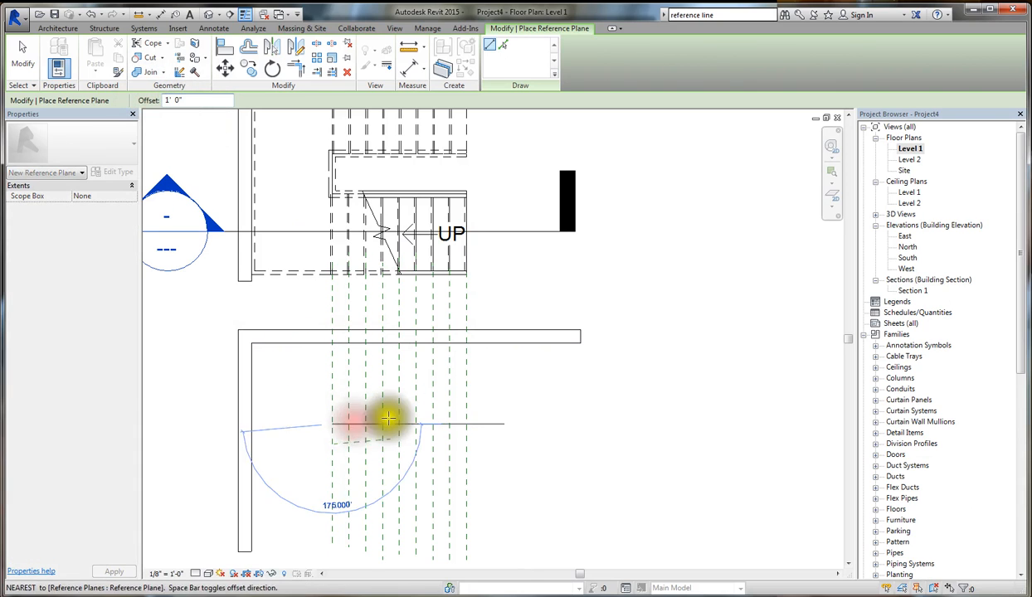
pyautogui.click(468, 424)
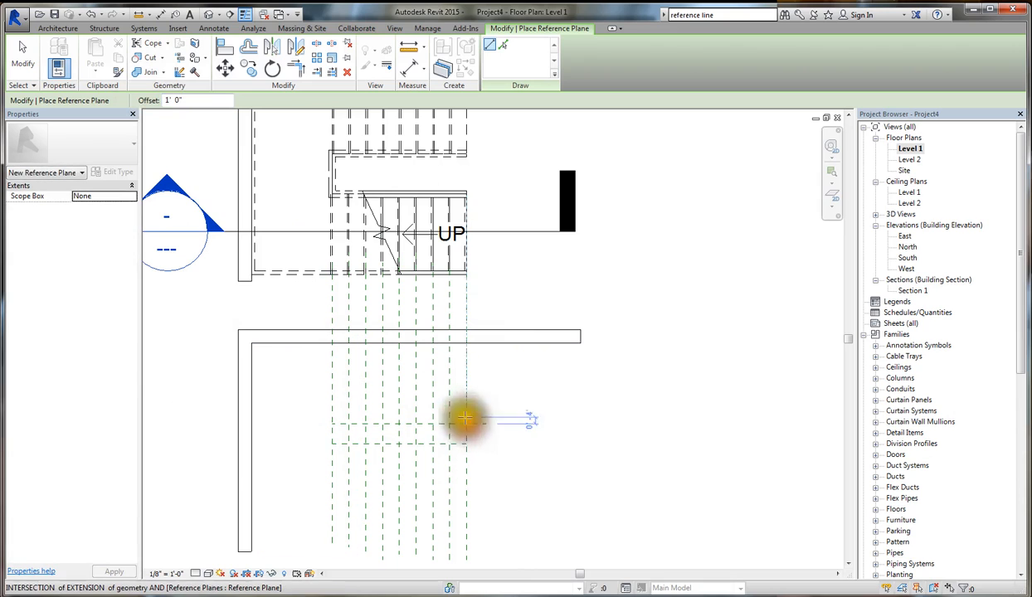
# - Draw a third horizontal reference plane, offset 4' 0" below the second horizontal one, and finish placing reference planes
pyautogui.moveTo(202, 101); pyautogui.dragTo(143, 84)
pyautogui.write('4')
pyautogui.press('Return')
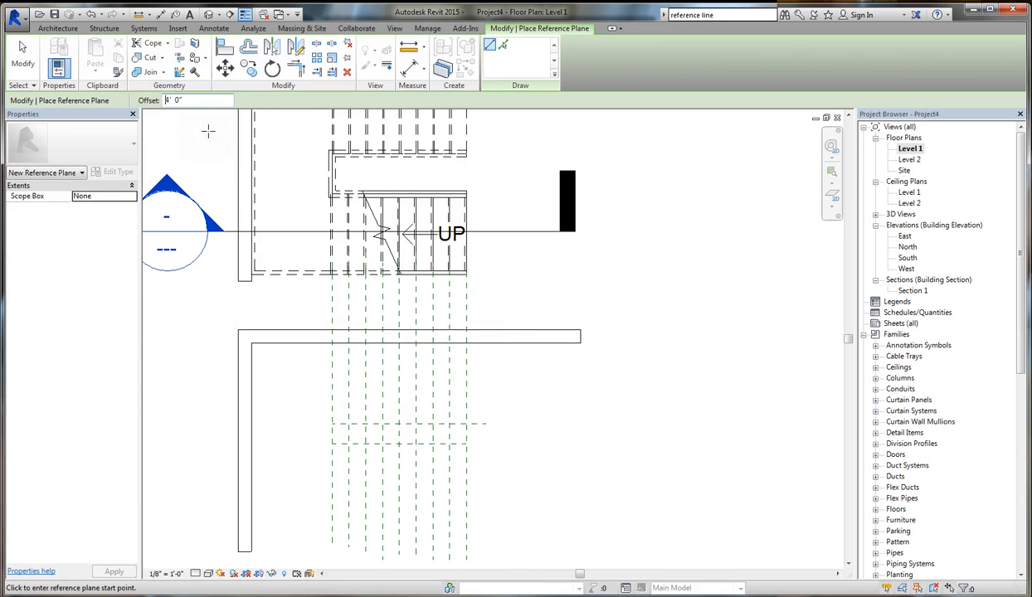
pyautogui.click(333, 444)
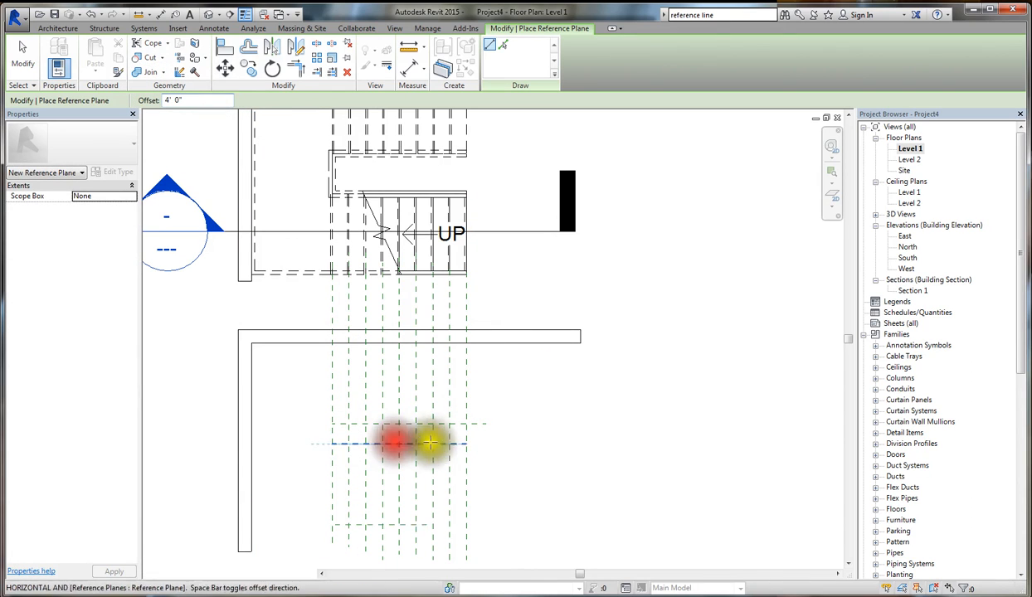
pyautogui.click(462, 442)
pyautogui.press('Escape')
pyautogui.press('Escape')
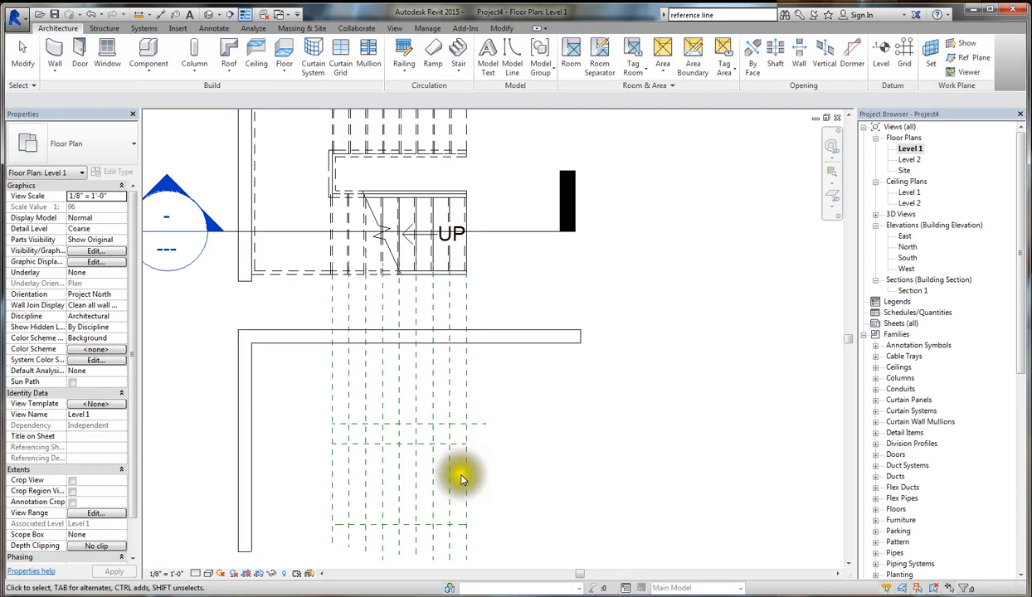
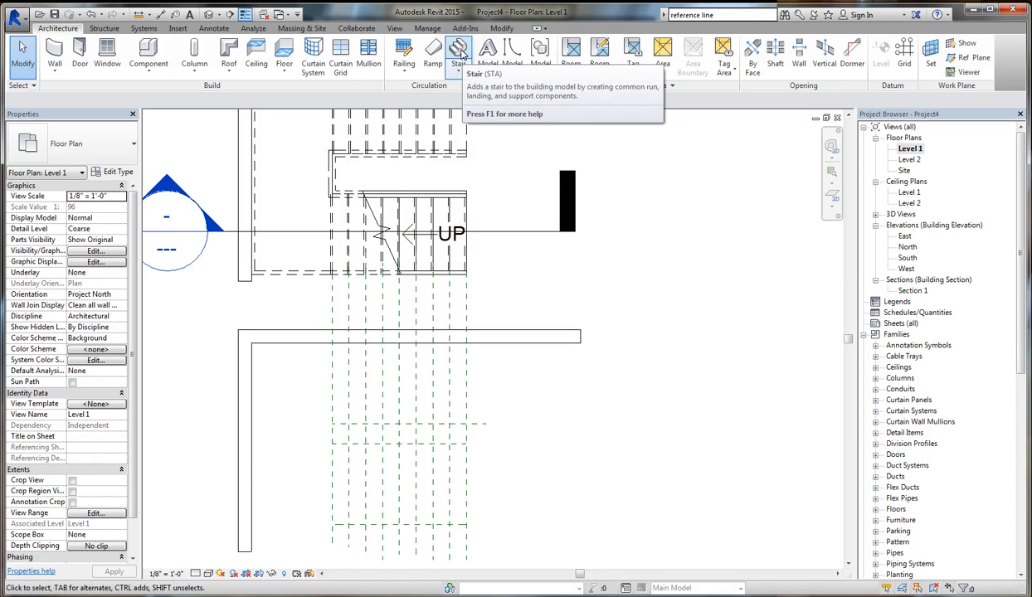
# - Begin a sketched stair and draw its three-sided outer boundary along the lowest horizontal reference plane and the copied walls' inner faces, about 10' 8" by 9' 0"
pyautogui.click(456, 73)
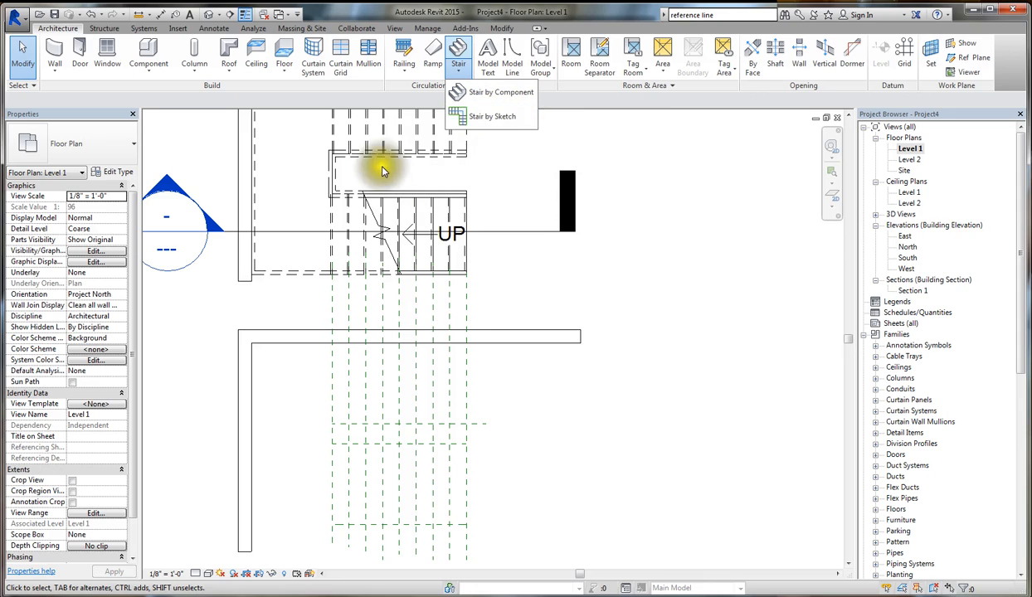
pyautogui.click(491, 118)
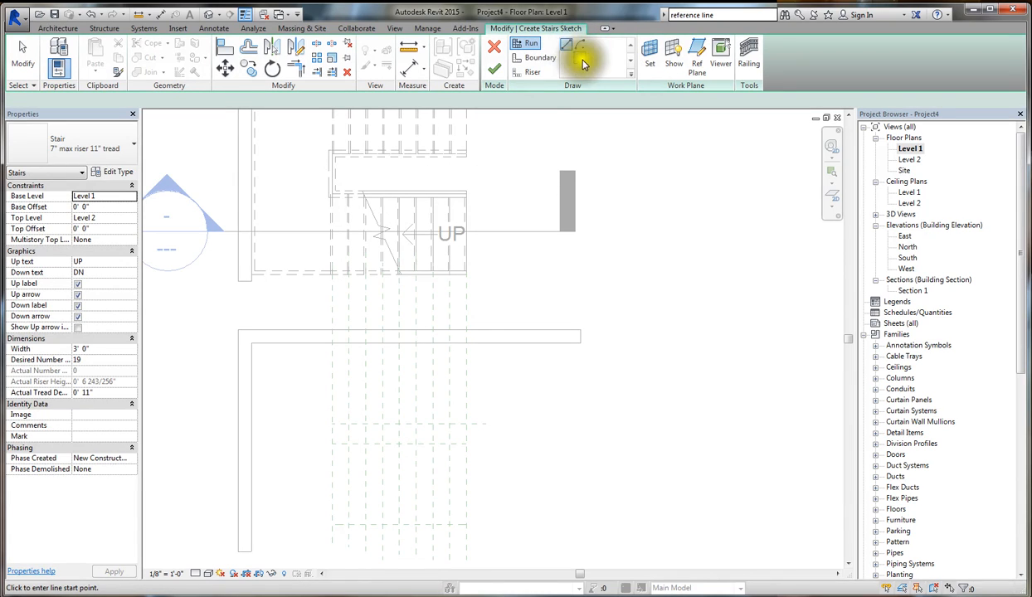
pyautogui.click(537, 59)
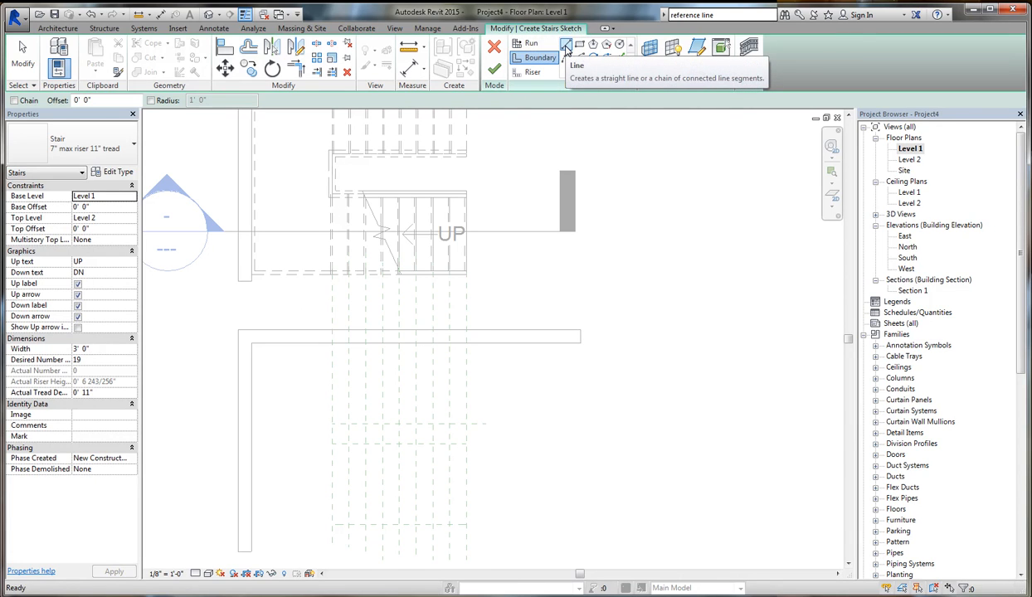
pyautogui.click(565, 46)
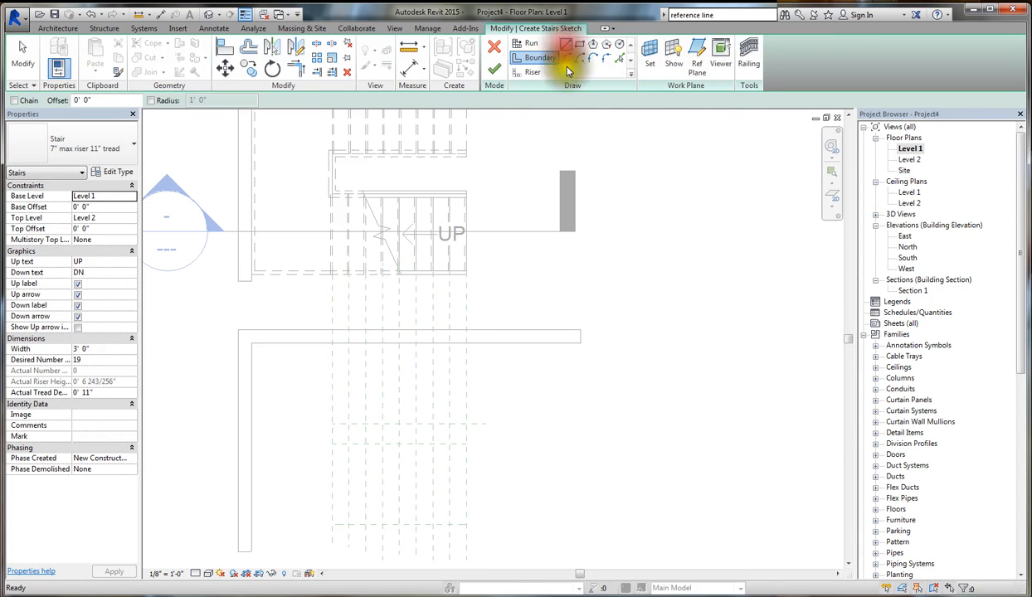
pyautogui.click(465, 525)
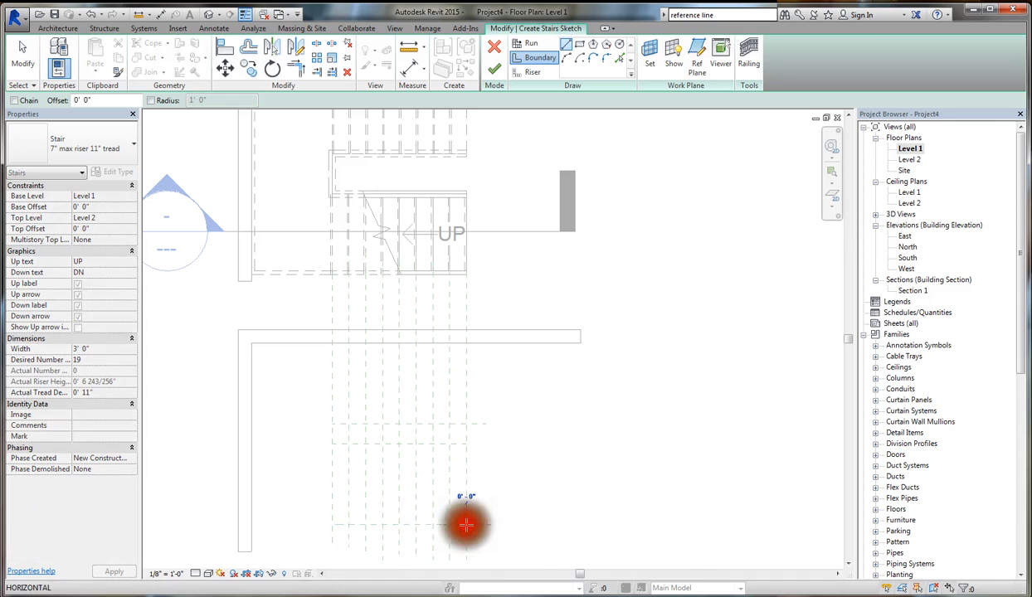
pyautogui.click(252, 525)
pyautogui.click(252, 343)
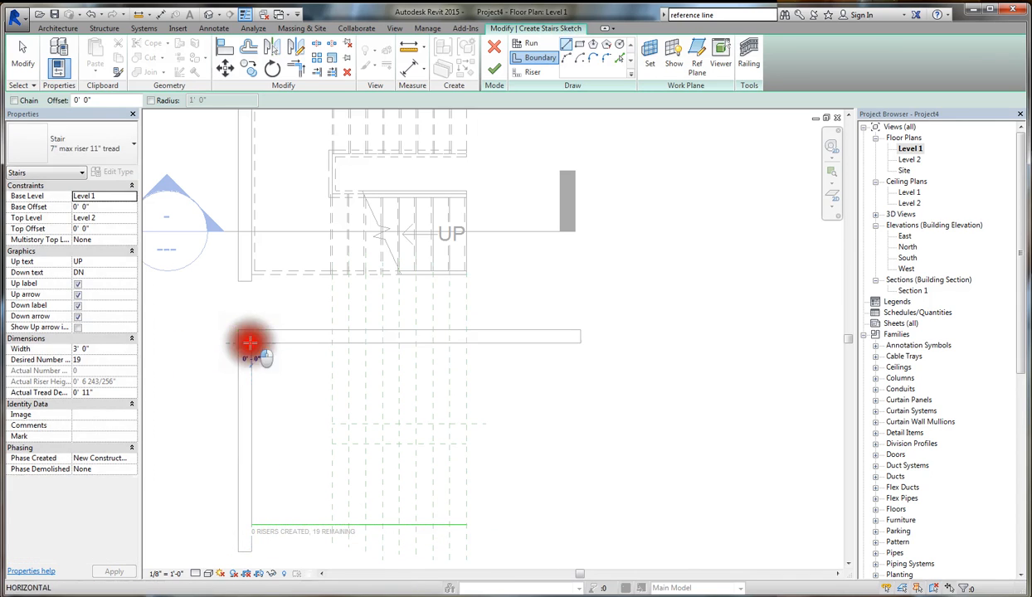
pyautogui.click(251, 525)
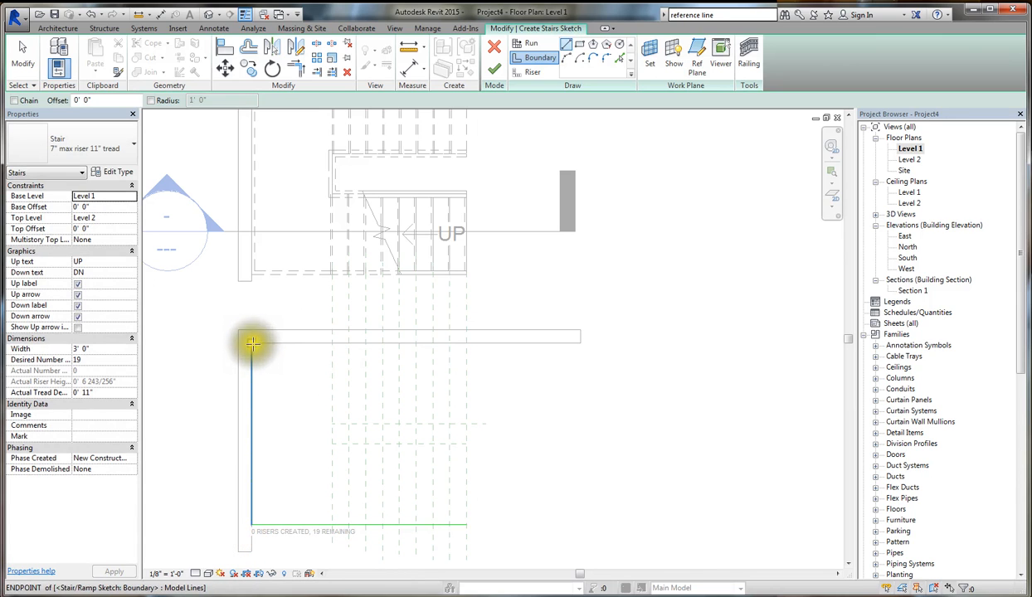
pyautogui.click(251, 344)
pyautogui.click(464, 344)
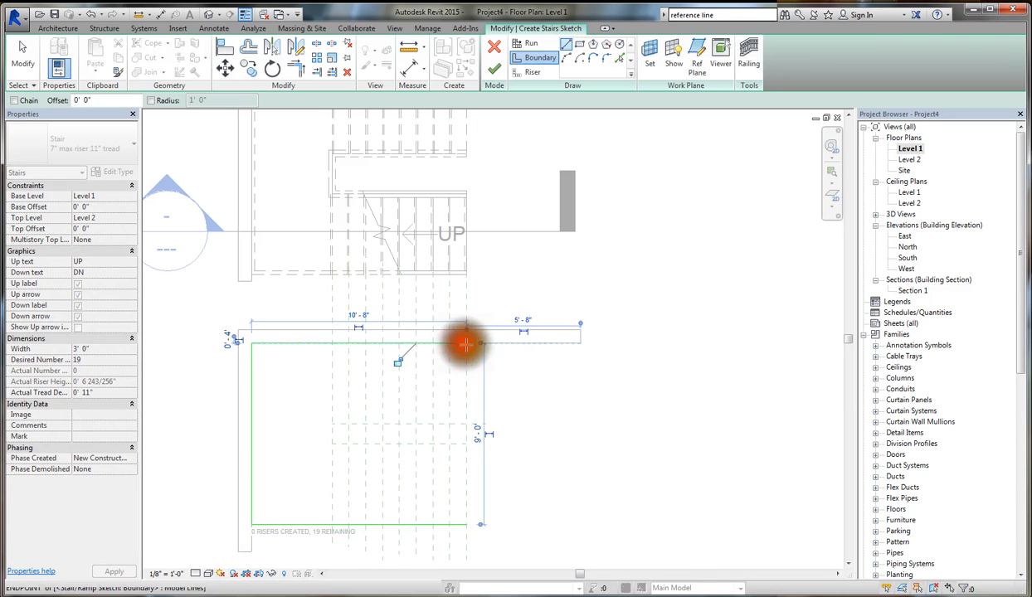
pyautogui.press('Escape')
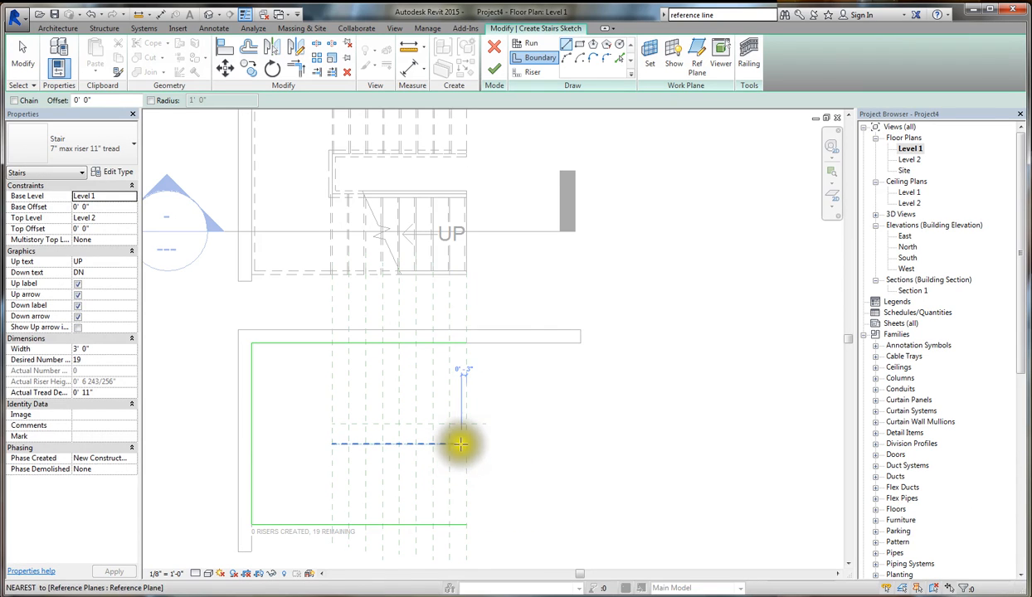
# - Draw two parallel inner boundary lines, each about 6' 8" long, along the two upper horizontal reference planes across the vertical planes
pyautogui.click(466, 444)
pyautogui.click(332, 444)
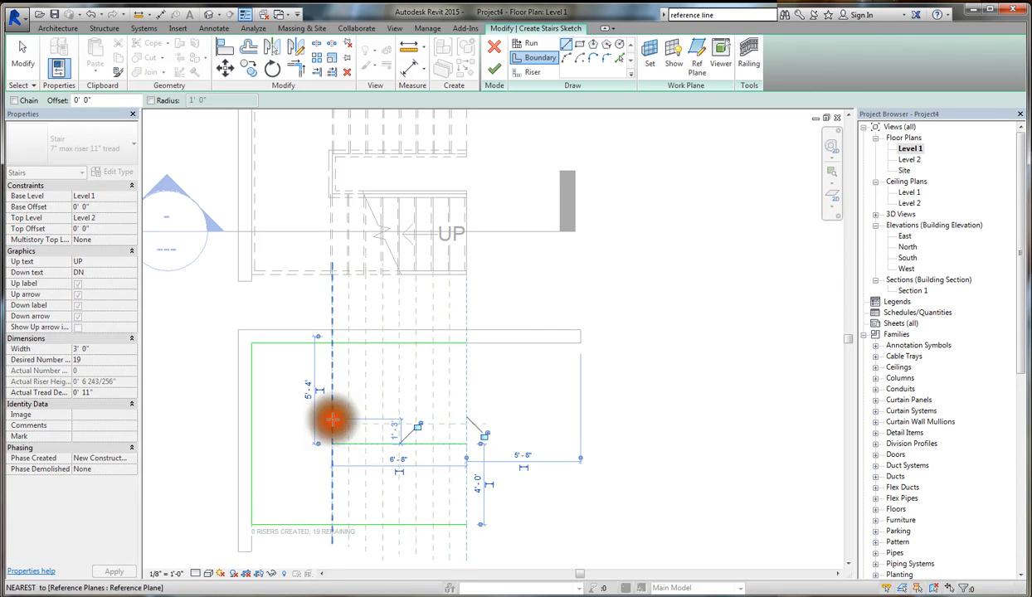
pyautogui.click(332, 425)
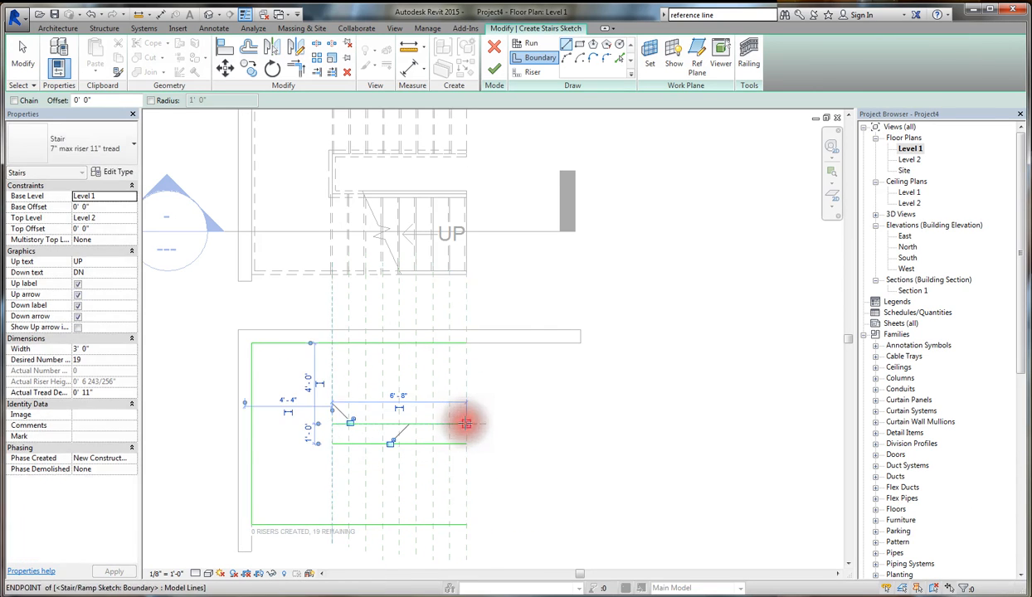
pyautogui.click(466, 425)
pyautogui.press('Escape')
pyautogui.press('Escape')
# - Draw a boundary arc of about 5' 7" radius from the lower boundary line at the fourth vertical plane, curving down to the rightmost vertical plane
pyautogui.scroll(-2, 460, 473)
pyautogui.scroll(4, 489, 507)
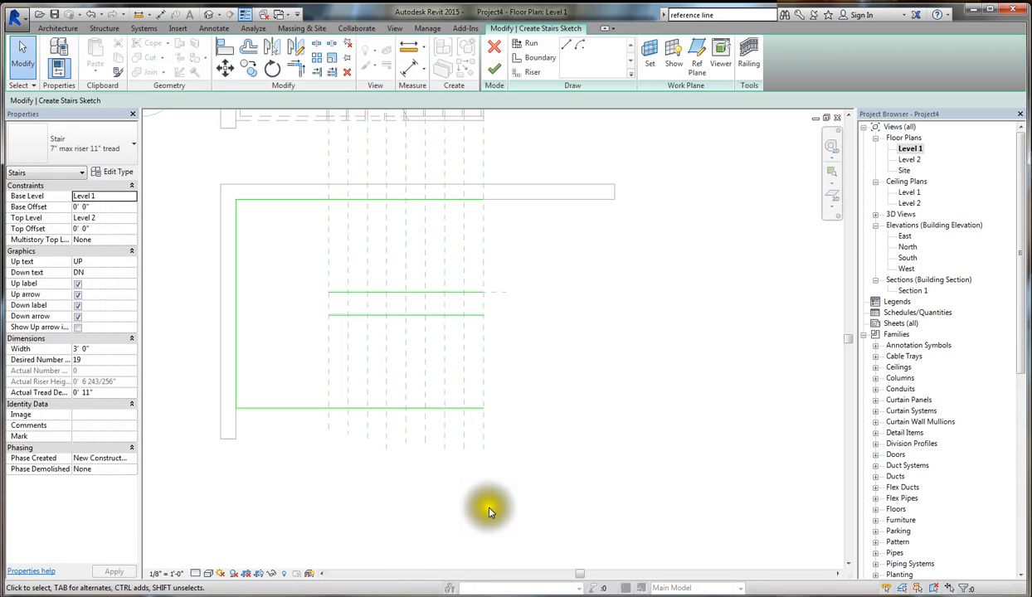
pyautogui.scroll(-2, 470, 472)
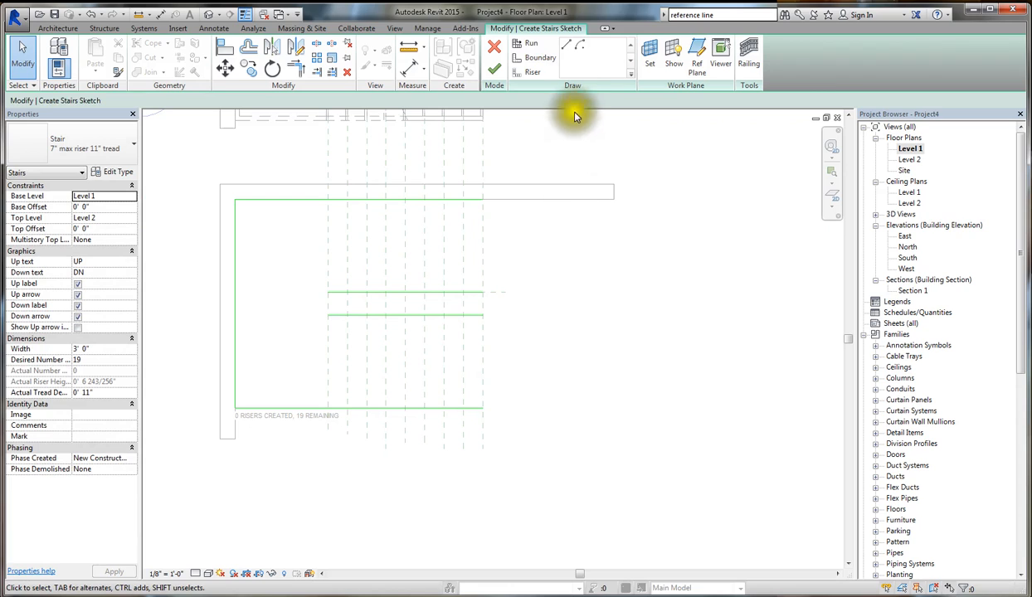
pyautogui.click(537, 59)
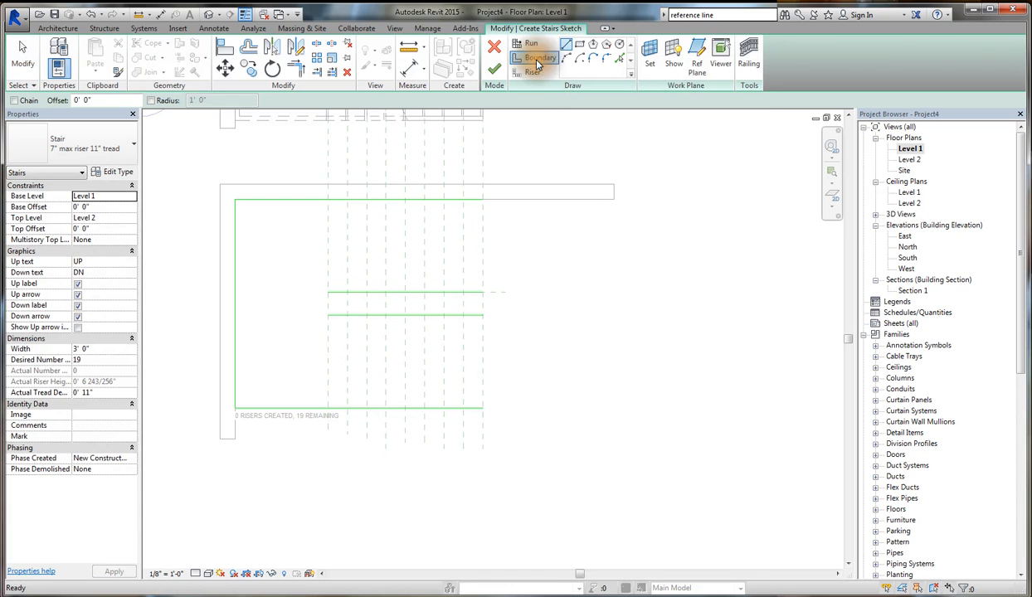
pyautogui.click(567, 60)
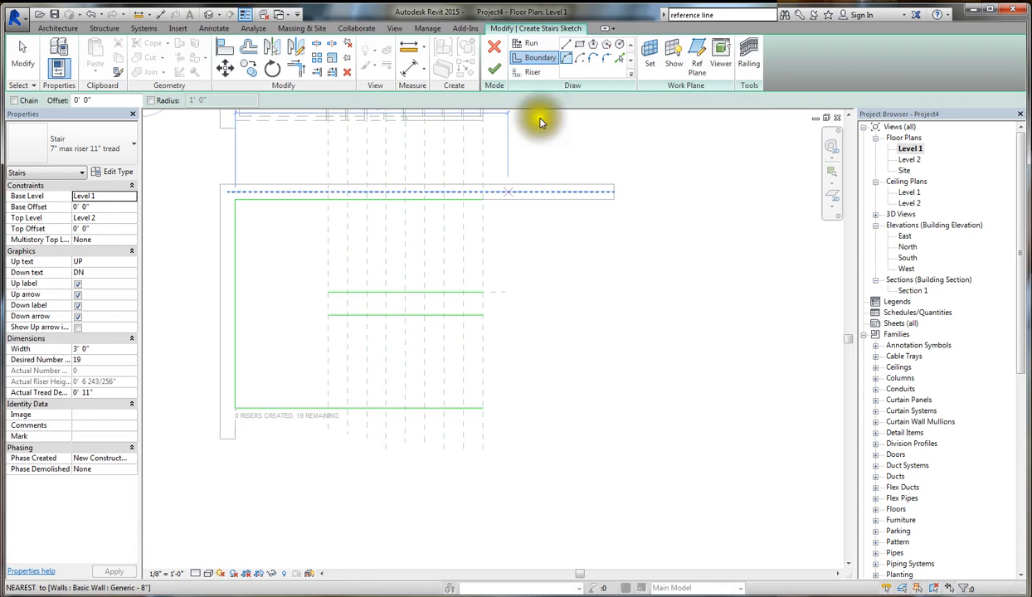
pyautogui.scroll(1, 383, 410)
pyautogui.click(421, 409)
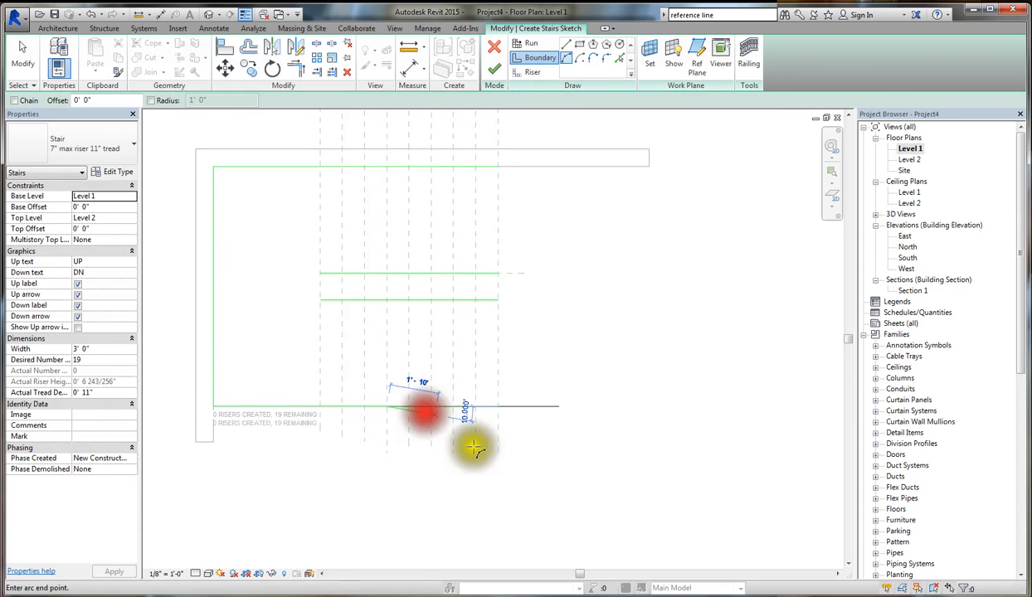
pyautogui.click(500, 474)
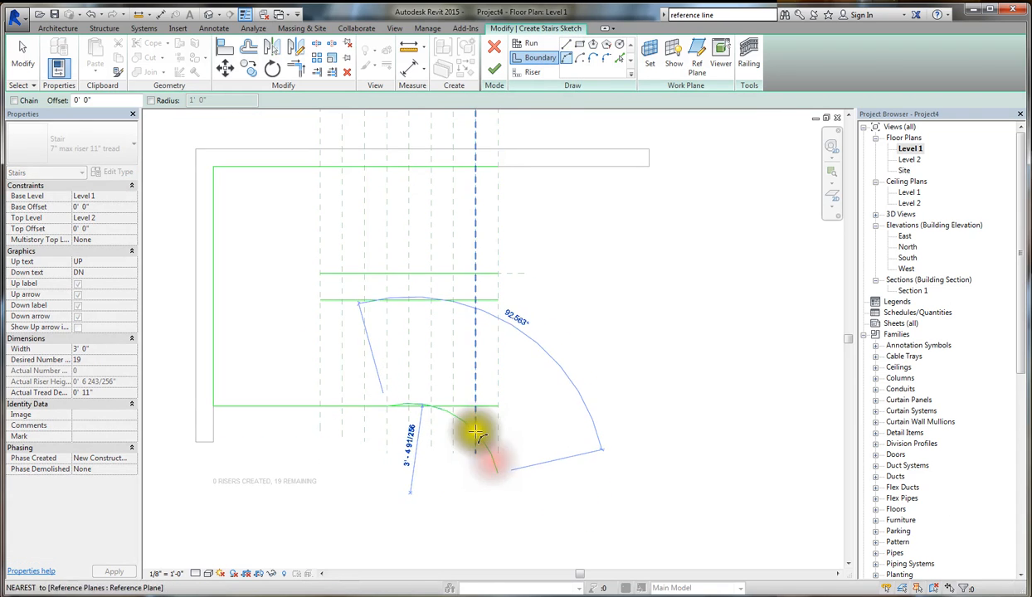
pyautogui.scroll(1, 470, 440)
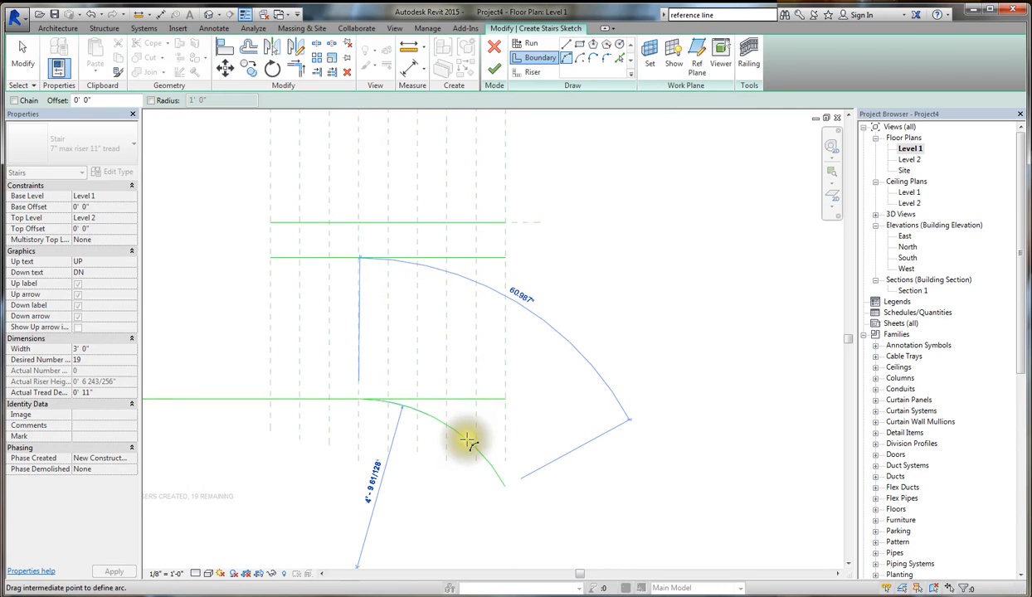
pyautogui.click(468, 446)
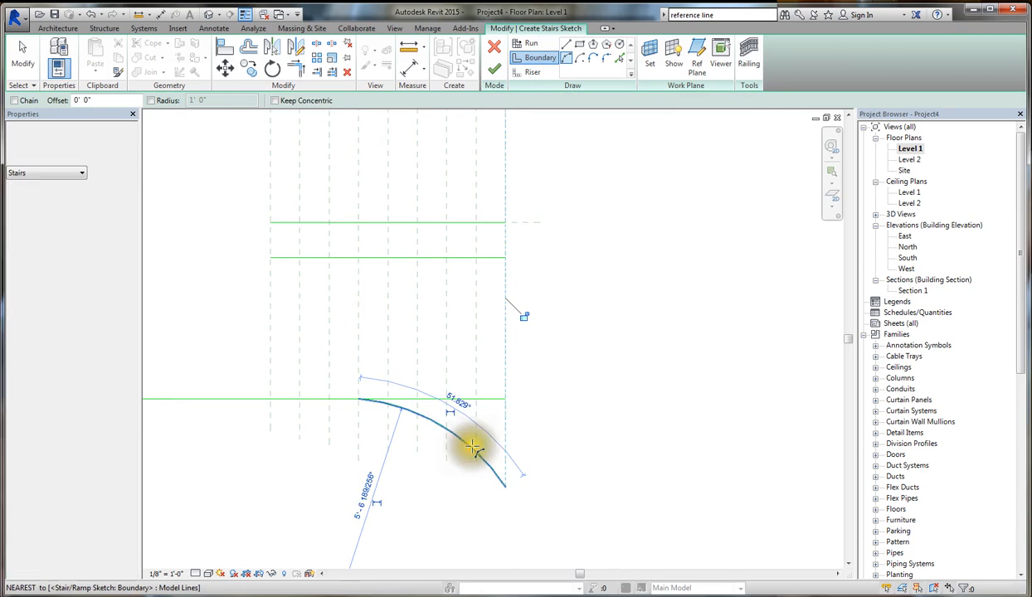
pyautogui.press('Escape')
pyautogui.press('Escape')
# - Trim the lower outer boundary line to a corner with the arc, removing its straight portion beyond the arc's start
pyautogui.click(303, 74)
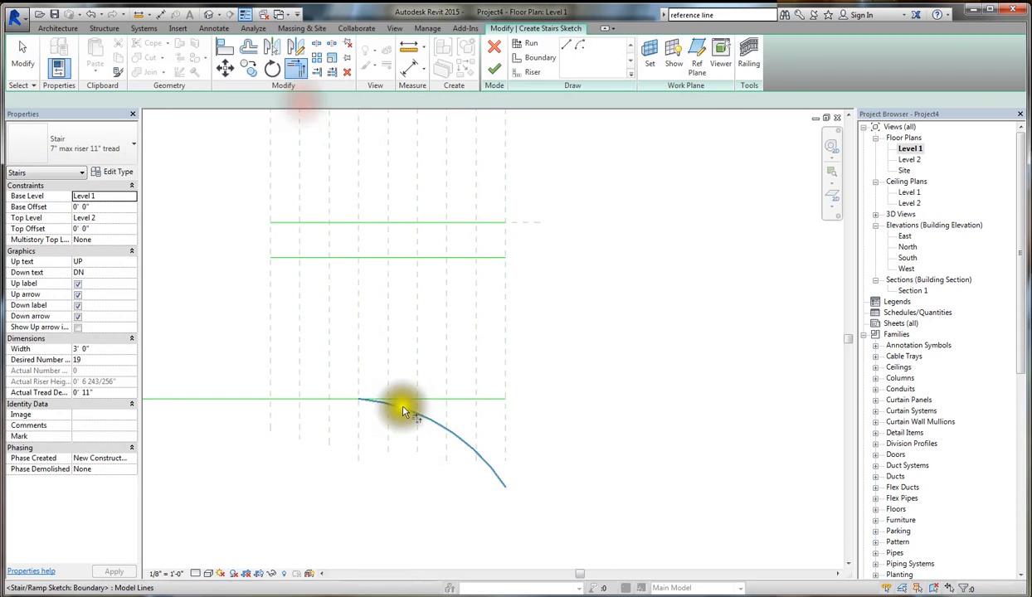
pyautogui.click(403, 409)
pyautogui.click(338, 399)
pyautogui.scroll(-2, 406, 399)
pyautogui.press('Escape')
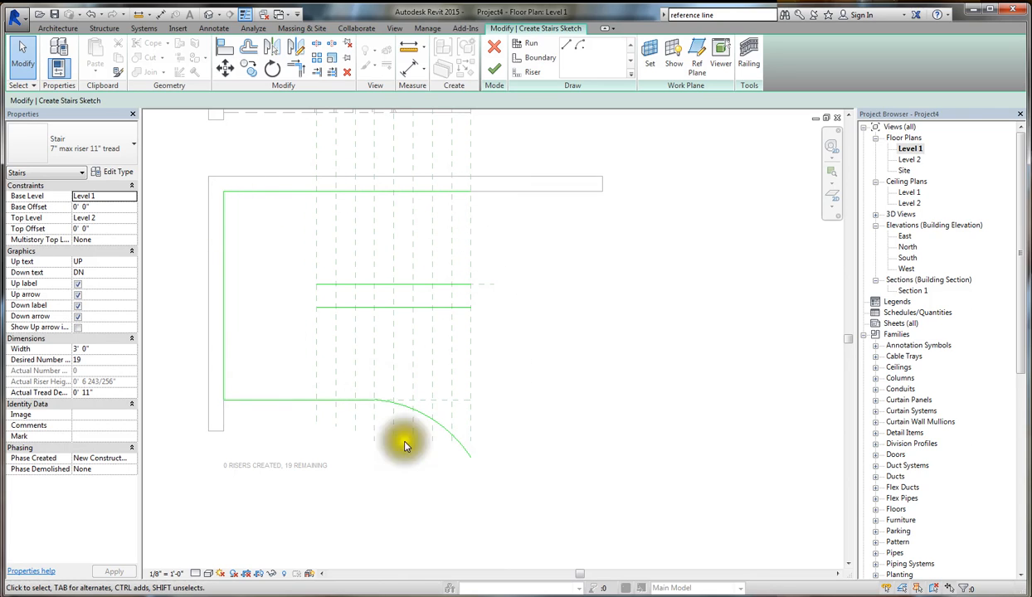
# - Join the left ends of the two inner boundary lines with a short vertical boundary line
pyautogui.click(536, 64)
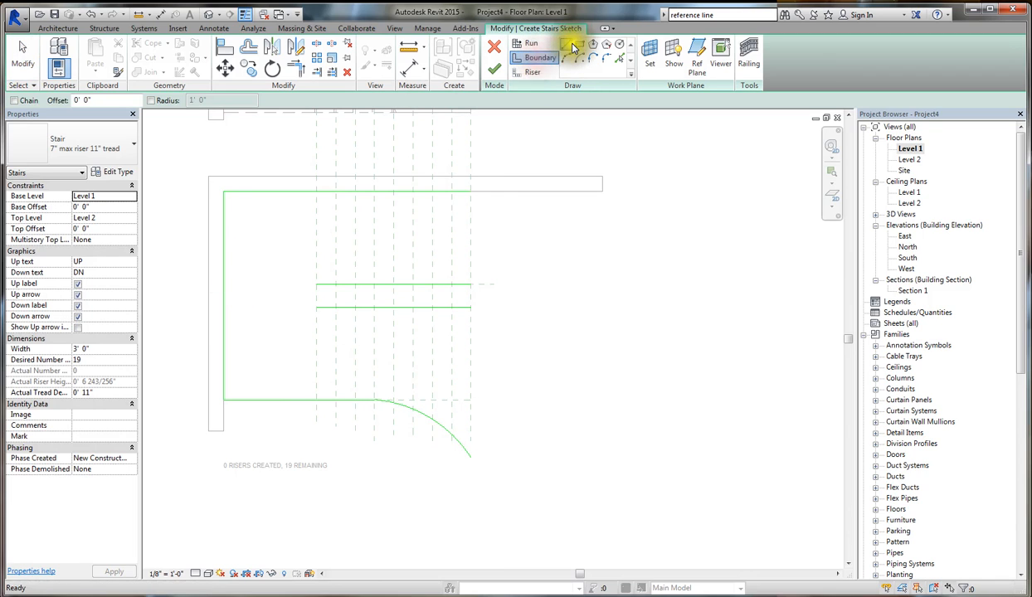
pyautogui.click(316, 308)
pyautogui.click(316, 284)
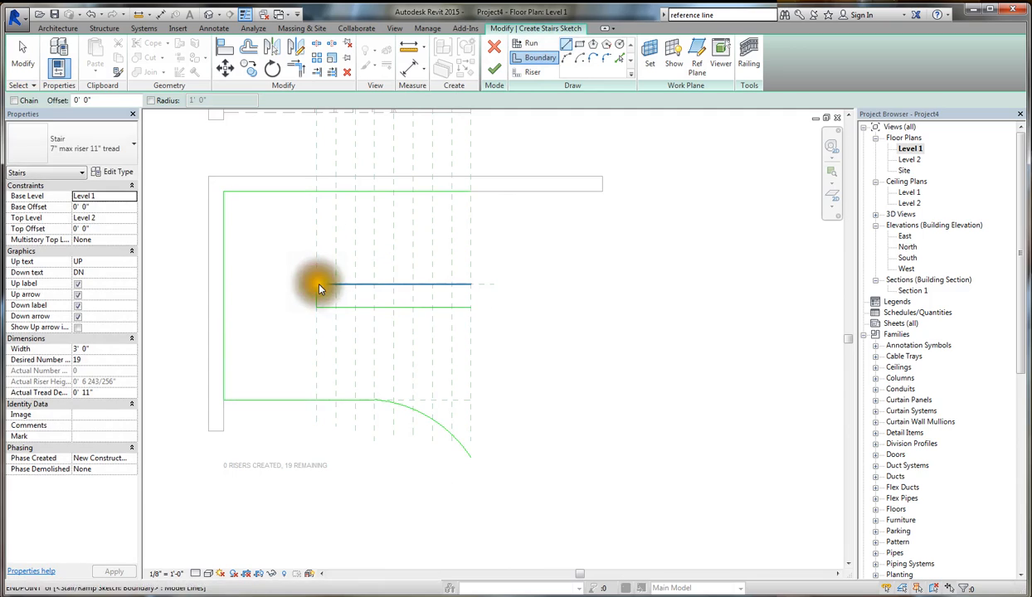
pyautogui.press('Escape')
pyautogui.press('Escape')
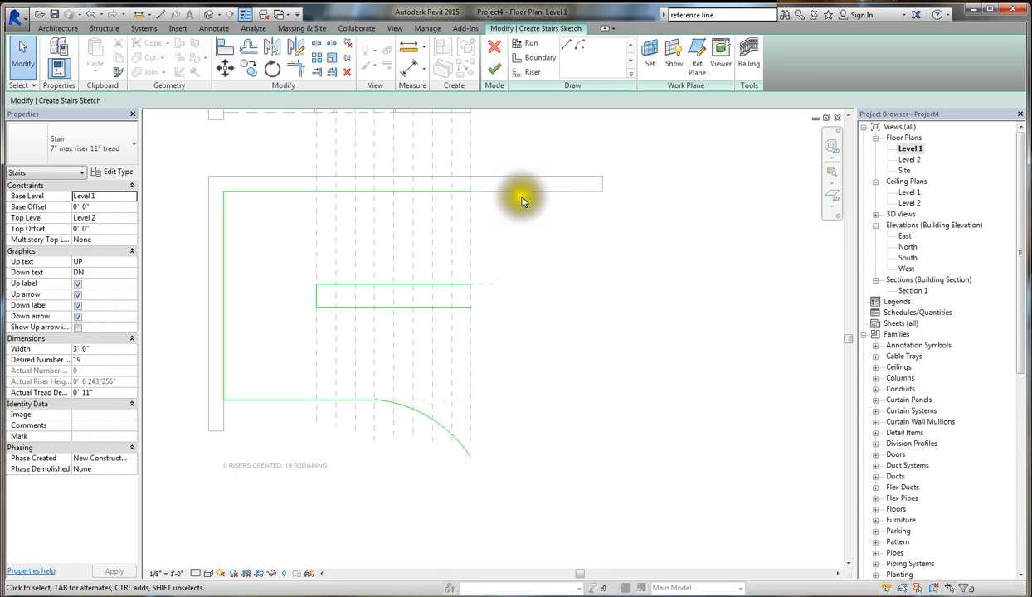
# - Switch the stair sketch from boundary lines to riser lines
pyautogui.click(531, 73)
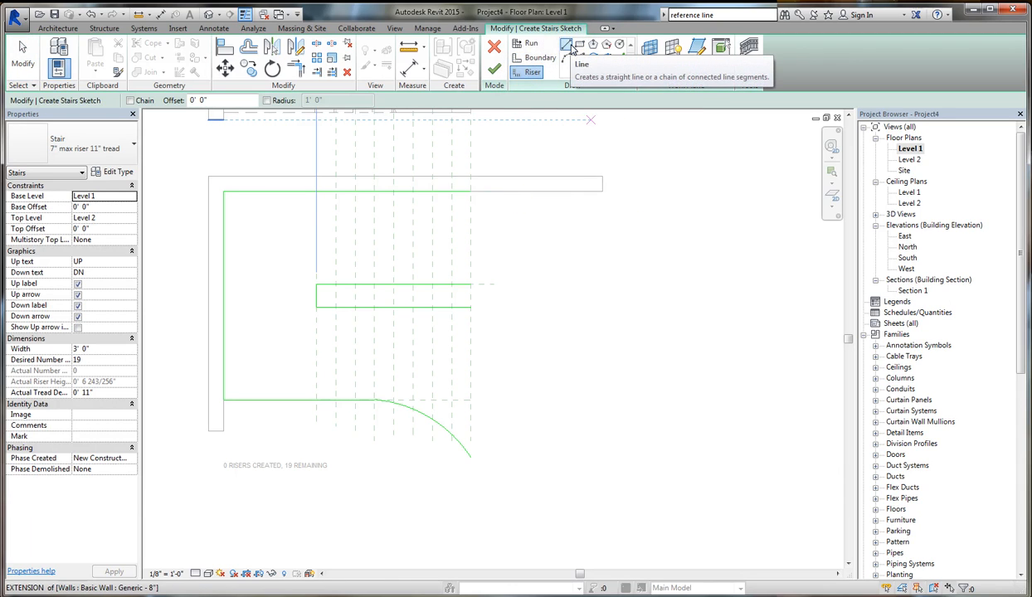
pyautogui.scroll(-2, 464, 217)
pyautogui.scroll(3, 463, 214)
pyautogui.click(473, 197)
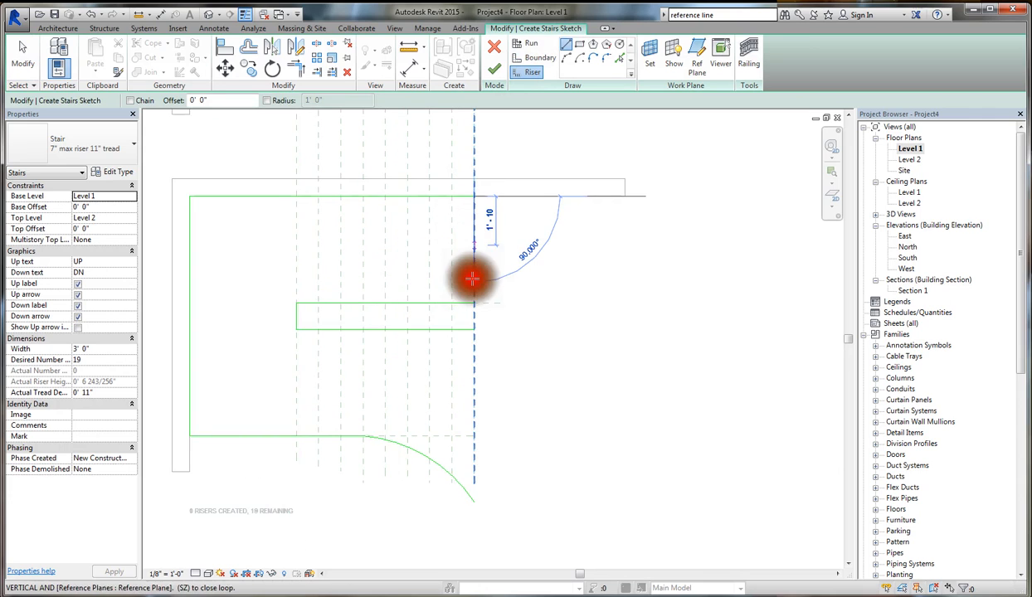
pyautogui.press('Escape')
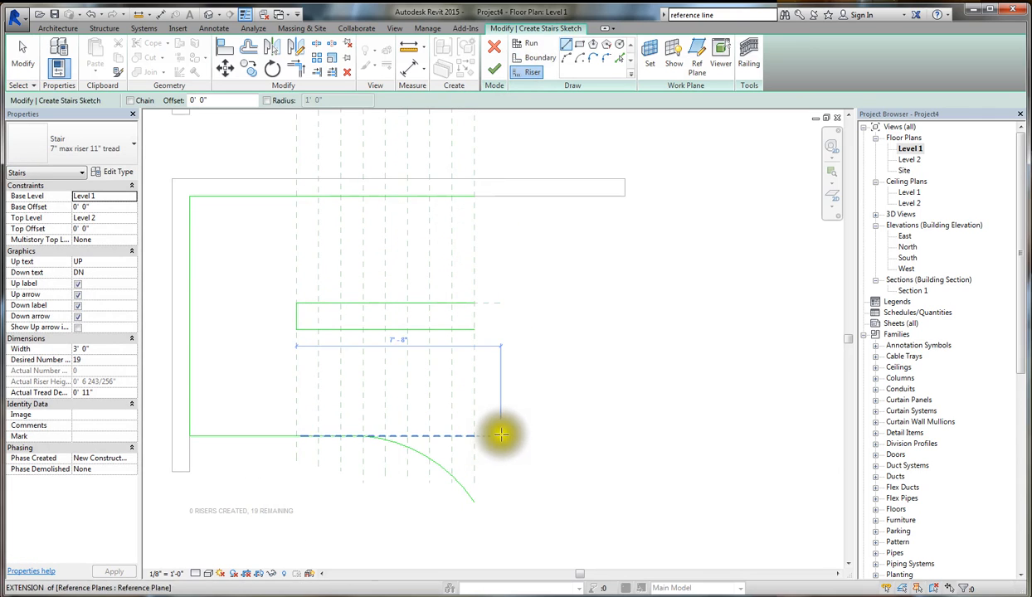
pyautogui.press('Escape')
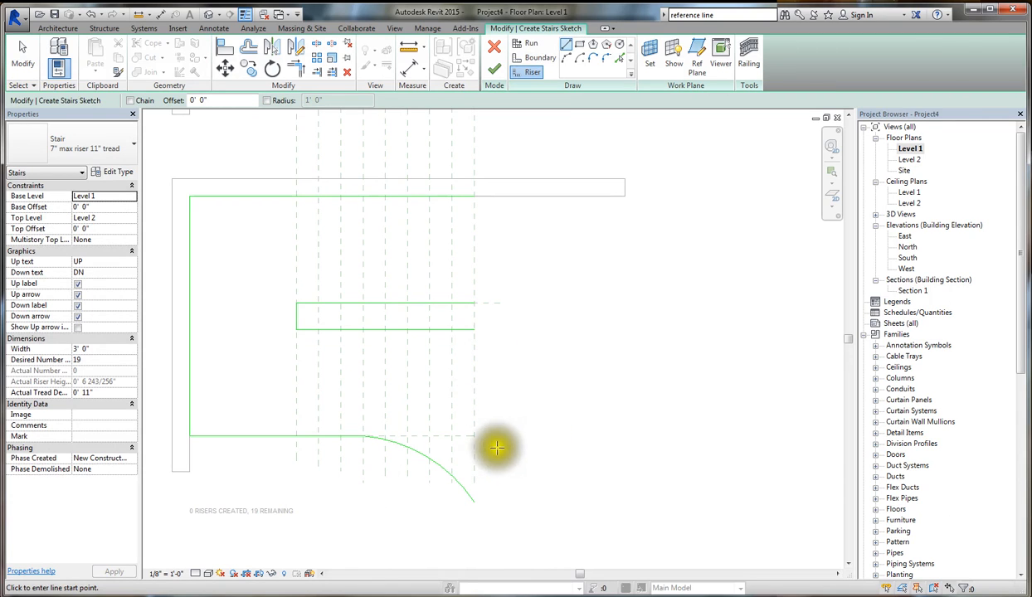
pyautogui.click(502, 382)
pyautogui.press('Escape')
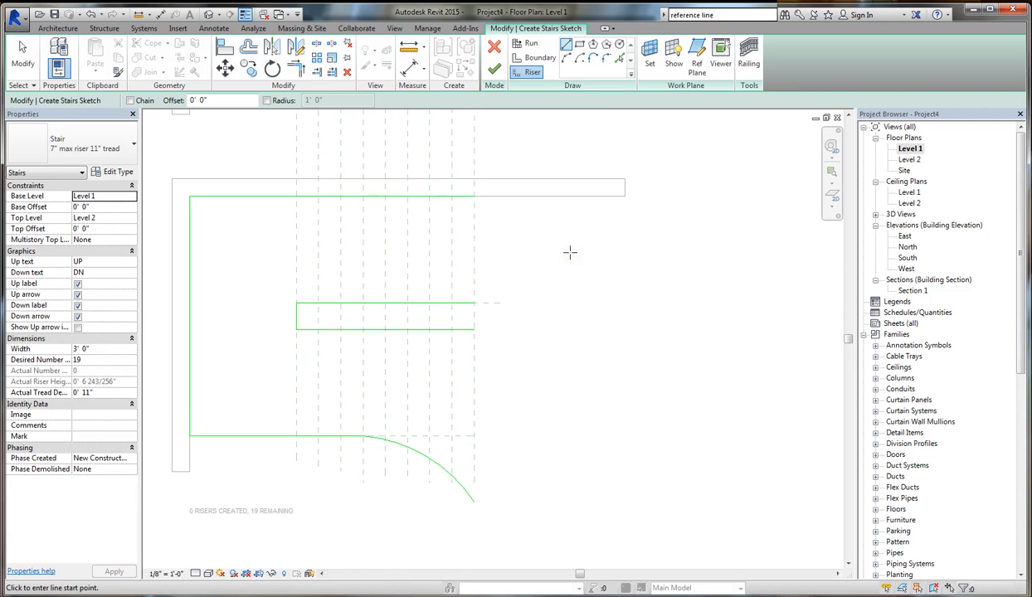
# - Draw the first riser as an outward-bulging arc of about 5' 0" radius, from the lower inner boundary's right end to the curved boundary's end
pyautogui.click(564, 60)
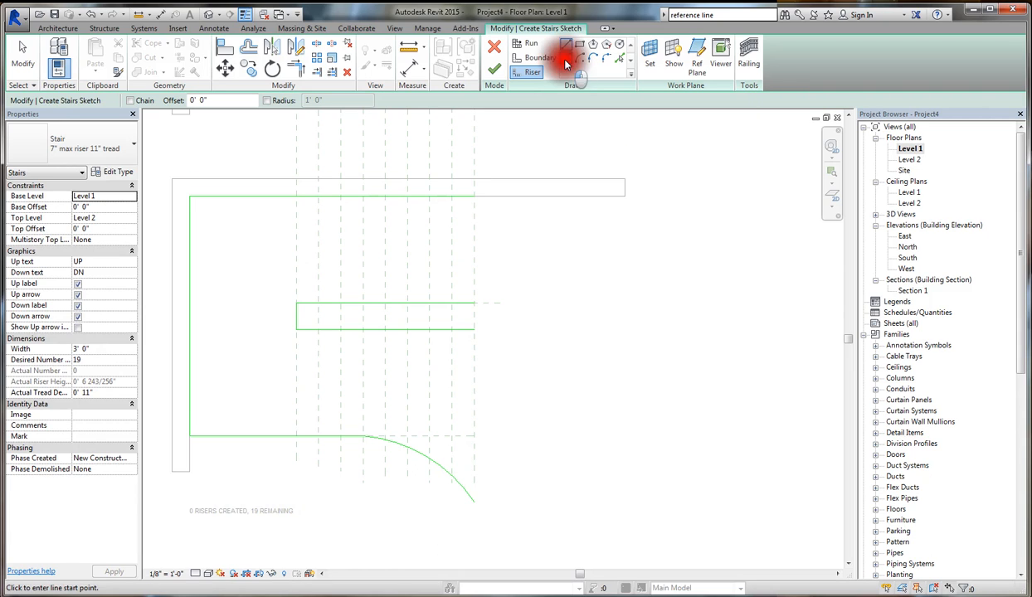
pyautogui.click(474, 330)
pyautogui.click(473, 501)
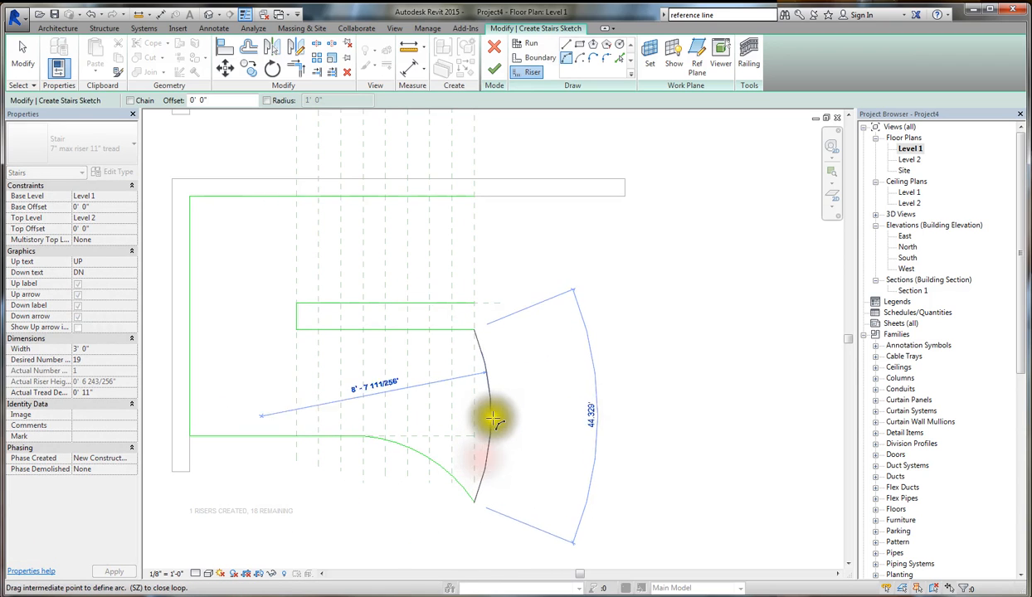
pyautogui.click(506, 421)
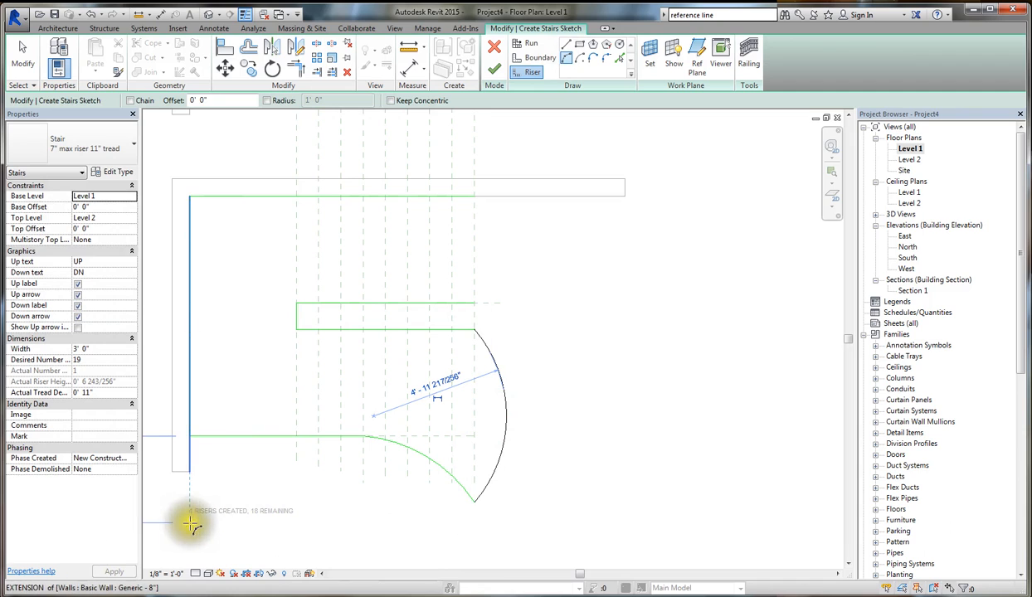
# - Draw a second arc riser of about 4' 11" radius between the curved boundary and the lower inner boundary, with both ends on the eighth vertical plane
pyautogui.click(452, 476)
pyautogui.click(452, 329)
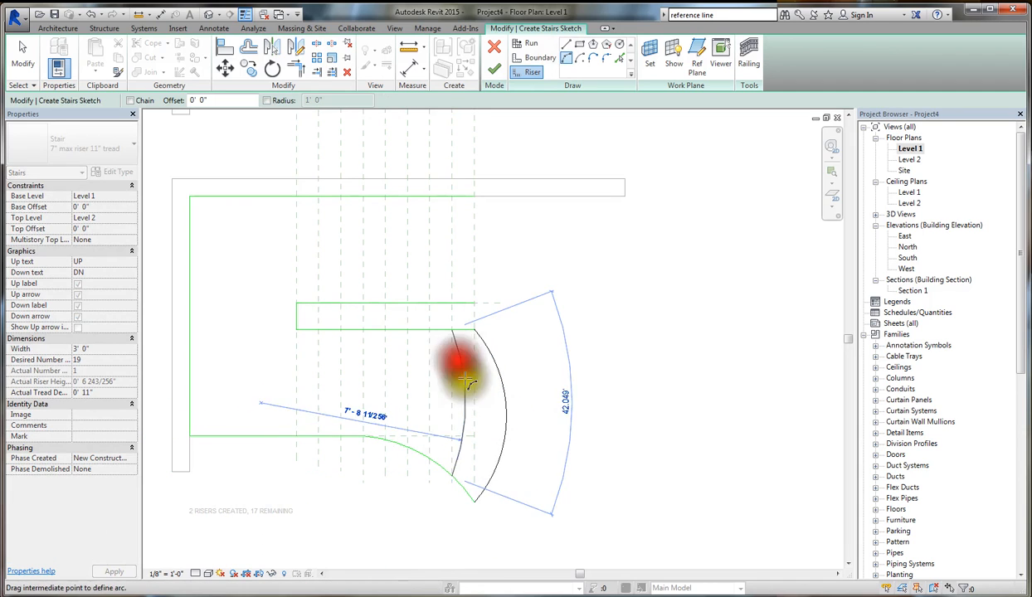
pyautogui.click(473, 412)
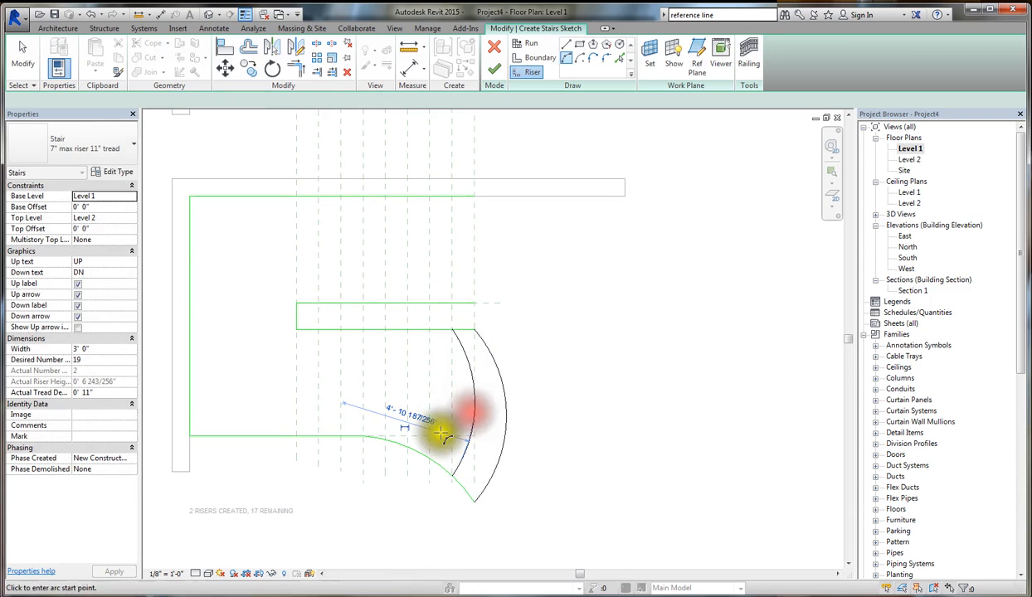
# - Draw two outward-bulging arc risers in the lower flight on the seventh and sixth vertical planes, with radii of about 5' 3" and 5' 5"
pyautogui.click(429, 375)
pyautogui.click(428, 328)
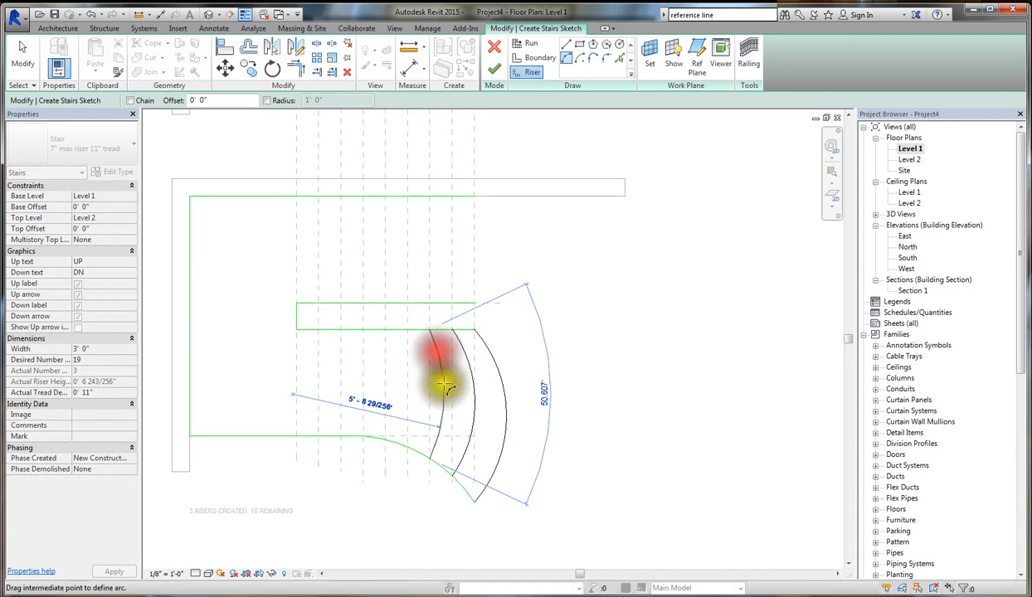
pyautogui.click(435, 420)
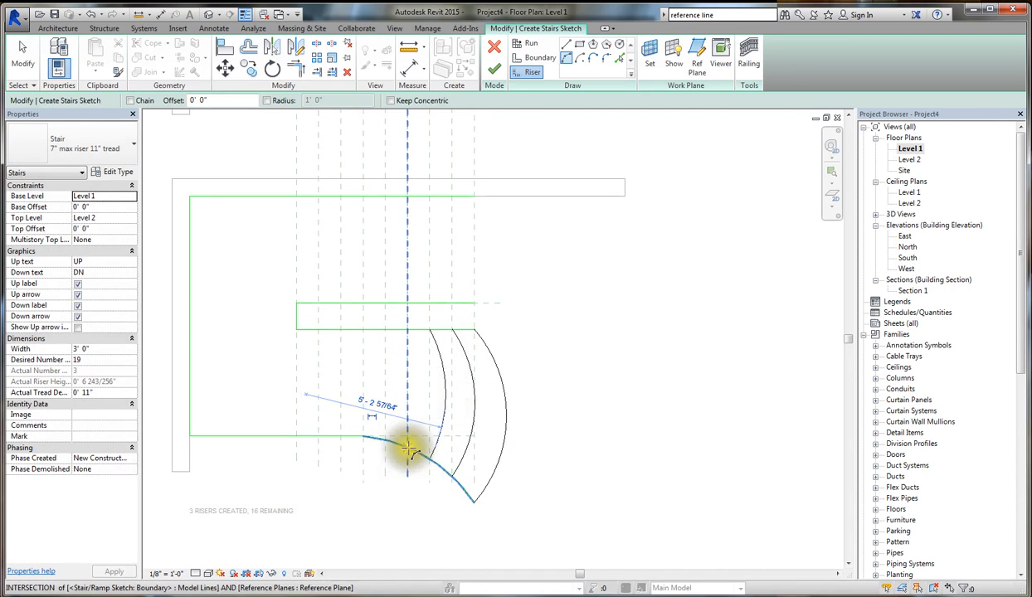
pyautogui.click(407, 448)
pyautogui.click(408, 329)
pyautogui.click(420, 387)
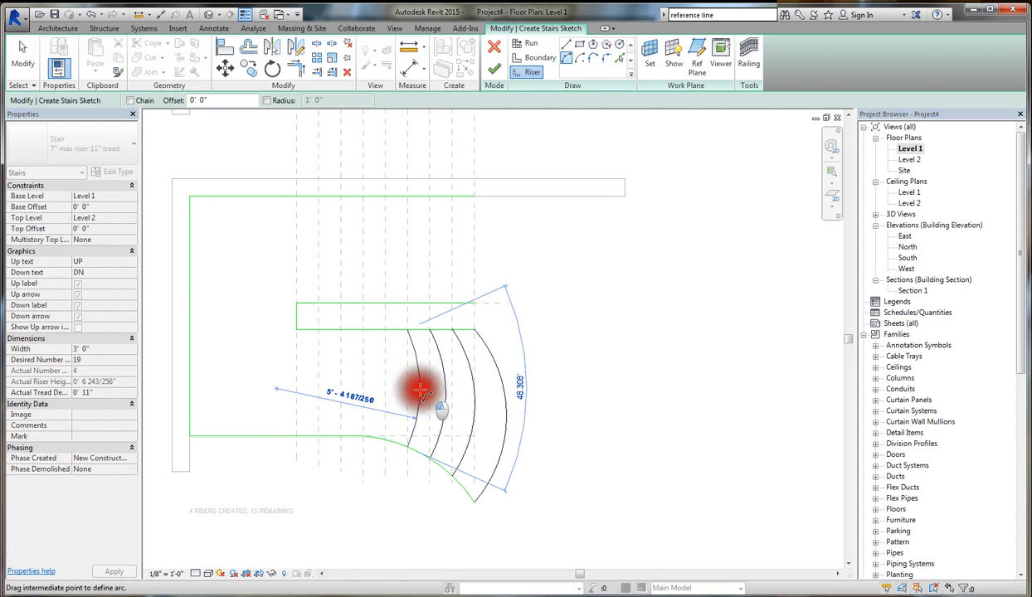
# - Draw a fifth arc riser of about 7' 4" radius on the fifth vertical plane, between the curved boundary and the lower inner boundary
pyautogui.click(386, 442)
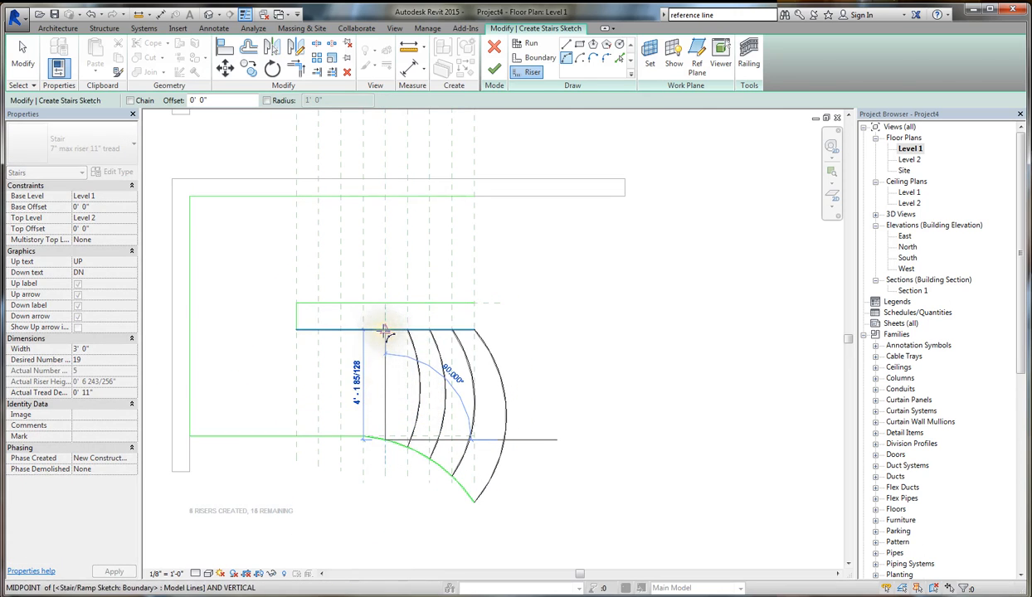
pyautogui.click(385, 331)
pyautogui.click(397, 379)
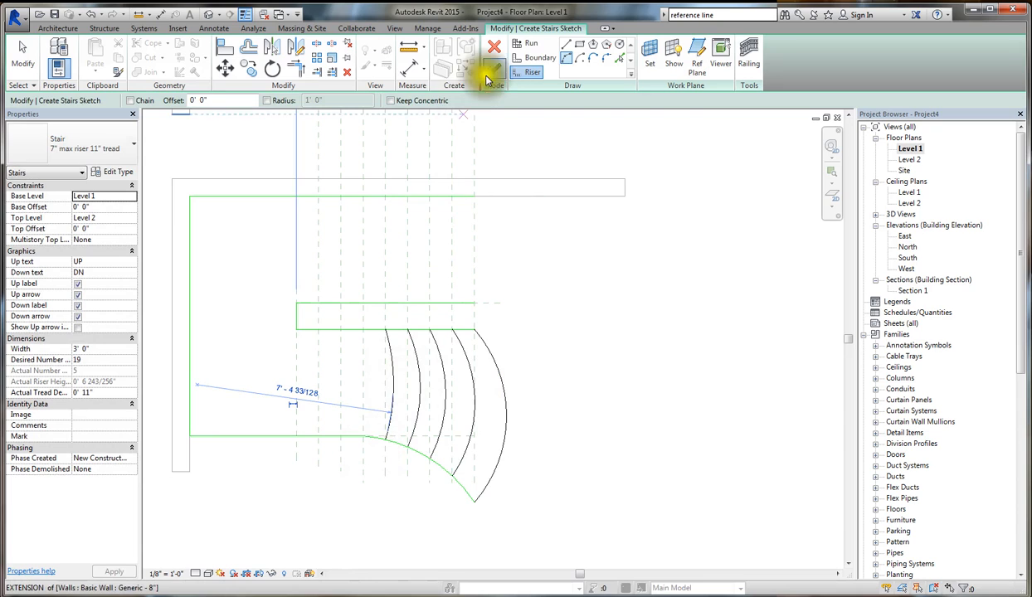
pyautogui.click(535, 68)
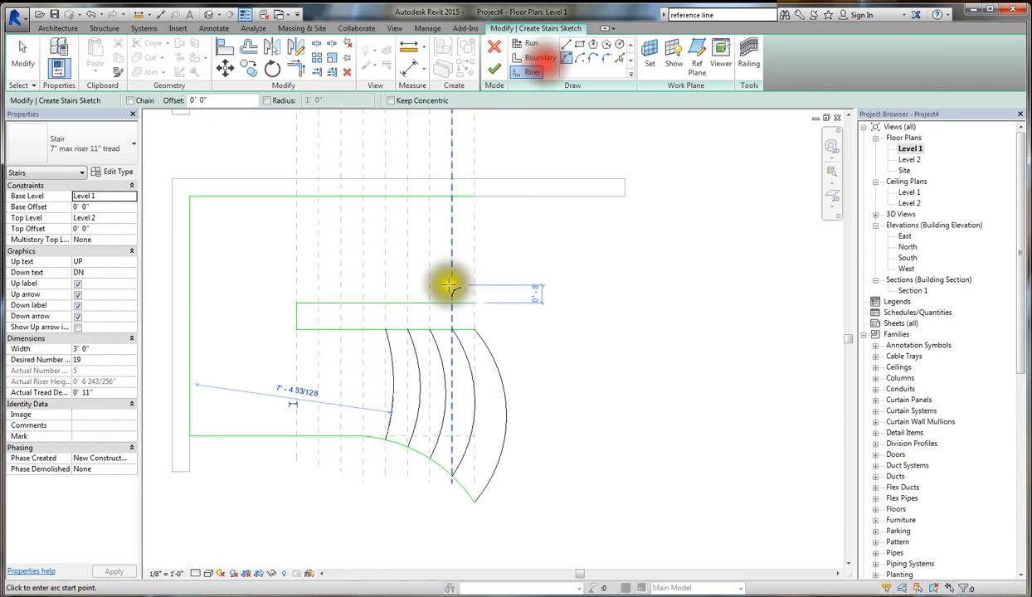
pyautogui.click(363, 438)
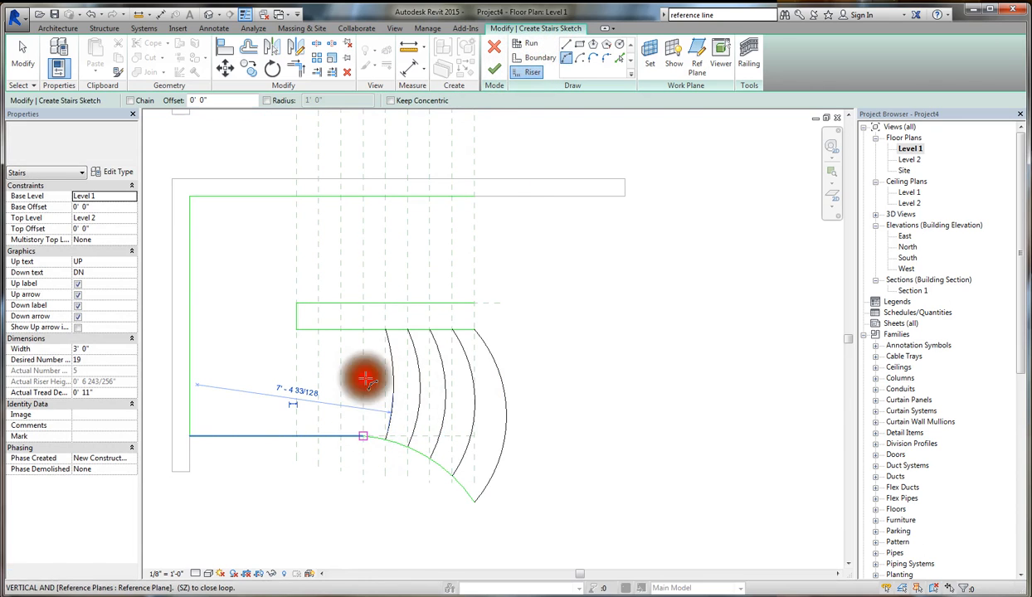
pyautogui.click(363, 331)
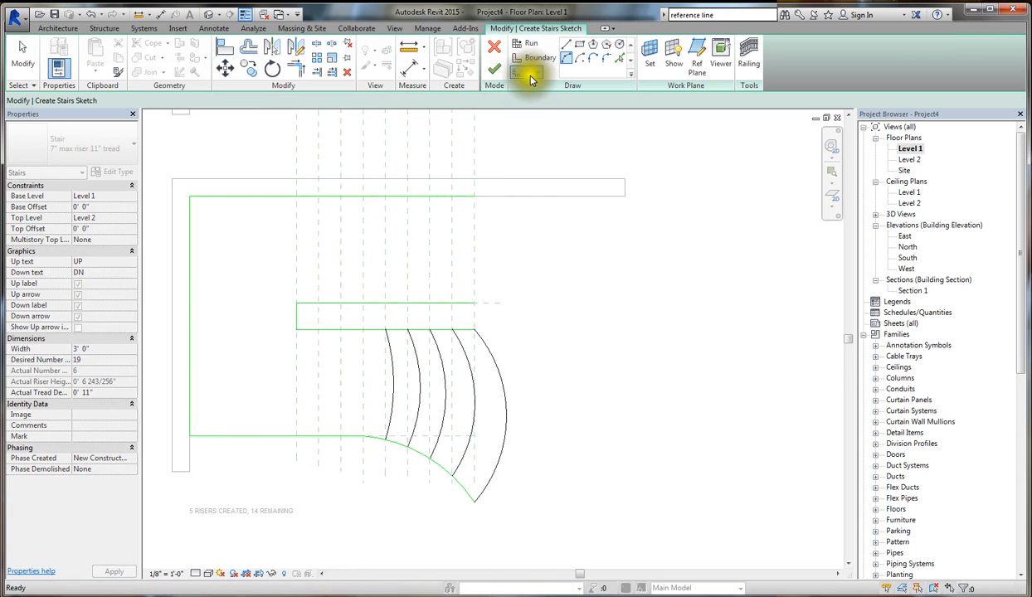
# - Draw four straight 4' 0" risers across the lower flight on the fourth, third, second and first vertical planes
pyautogui.click(565, 43)
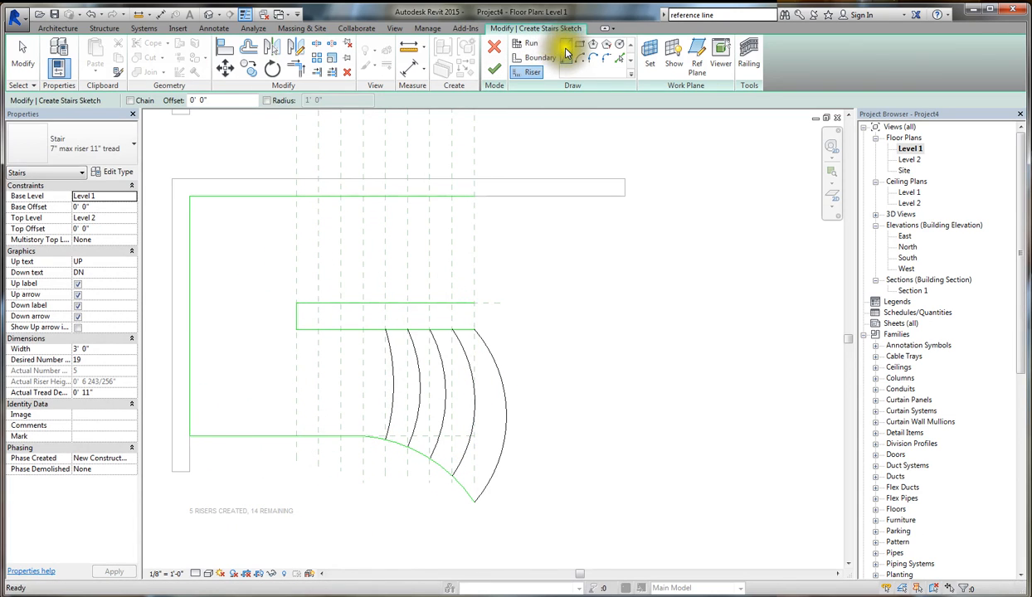
pyautogui.click(362, 437)
pyautogui.click(362, 330)
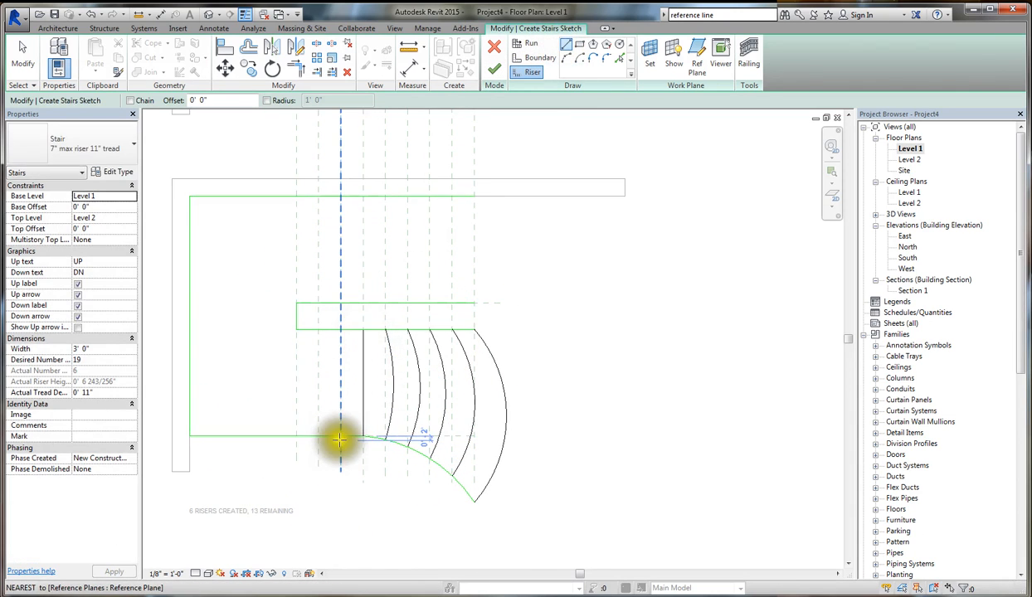
pyautogui.click(340, 437)
pyautogui.click(340, 330)
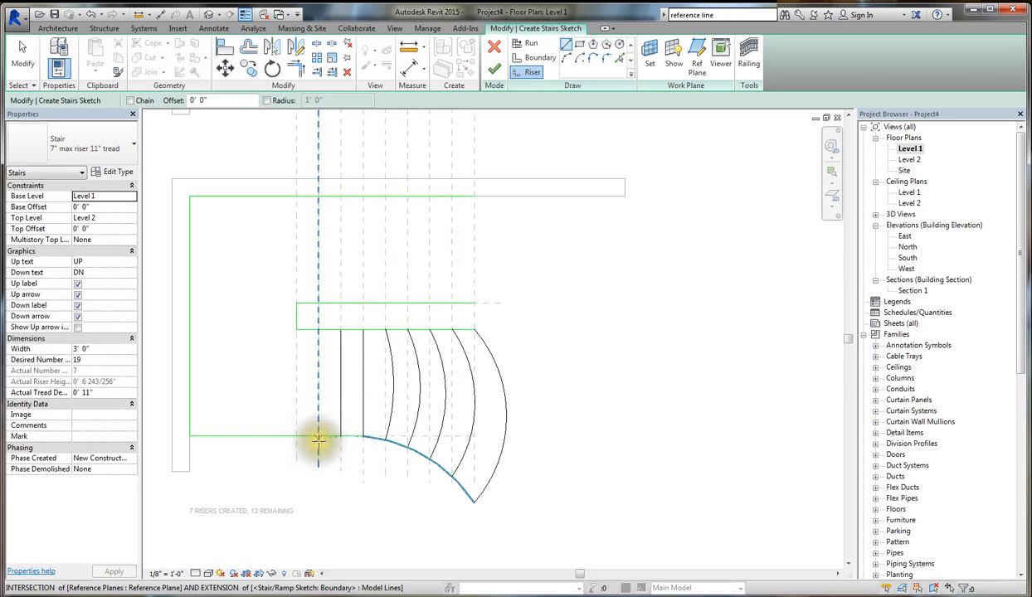
pyautogui.click(319, 436)
pyautogui.click(318, 330)
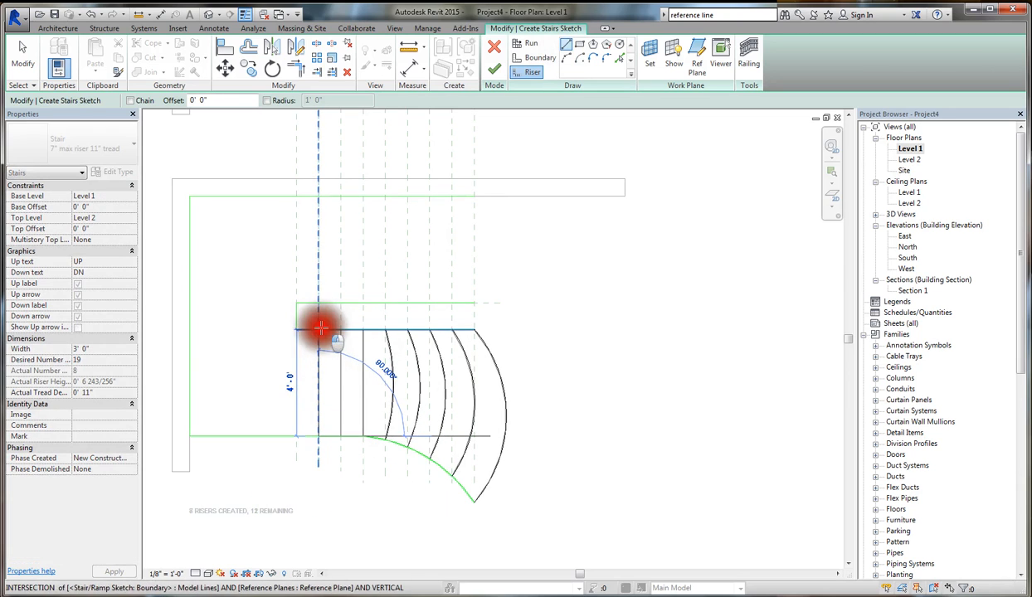
pyautogui.click(297, 435)
pyautogui.click(298, 330)
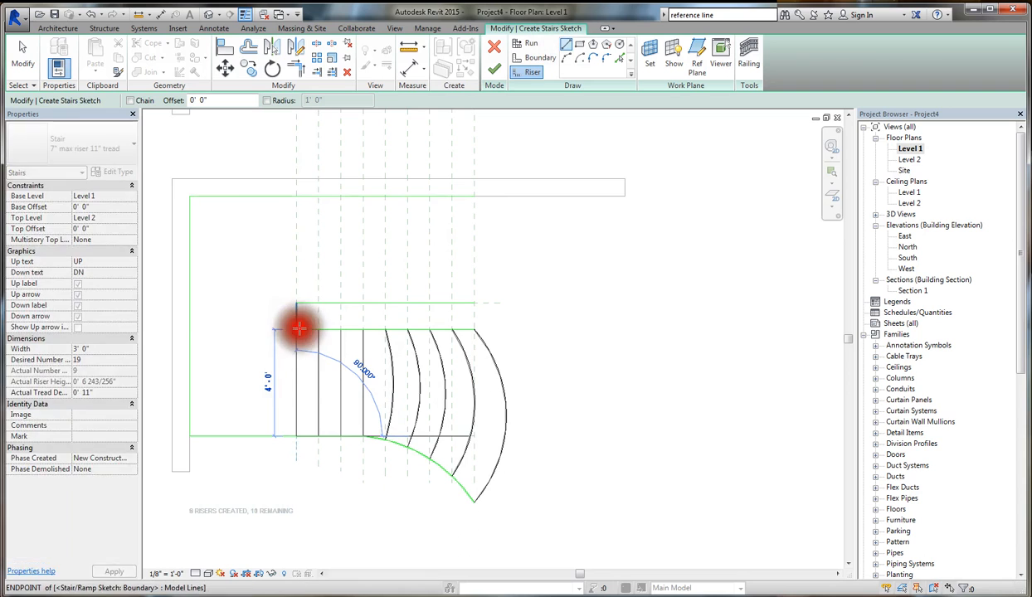
# - Draw four straight risers across the upper flight on the first to fourth vertical planes, from the upper inner boundary to the outer boundary
pyautogui.click(297, 302)
pyautogui.click(296, 196)
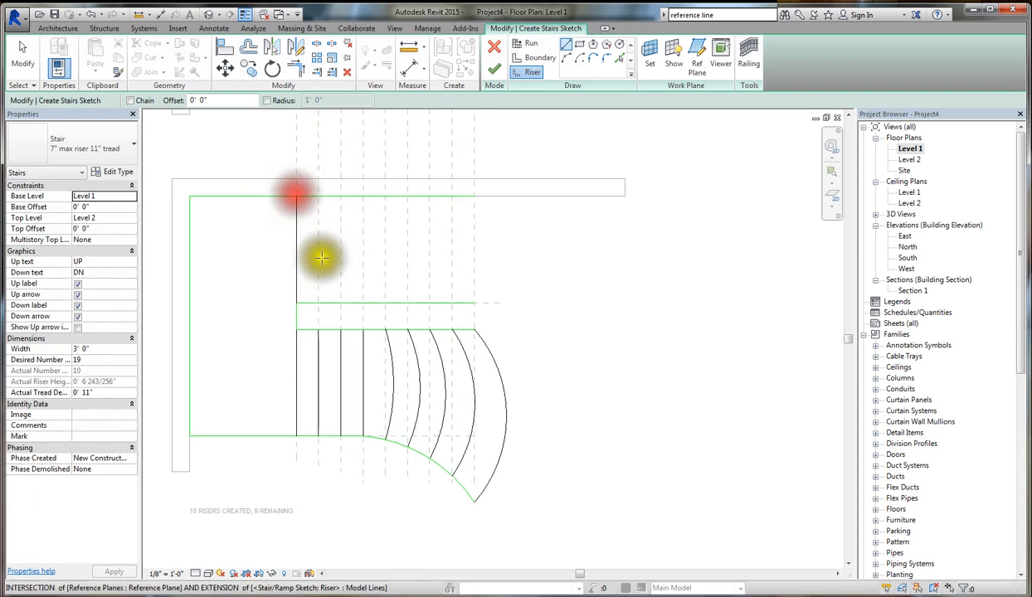
pyautogui.click(318, 303)
pyautogui.click(319, 196)
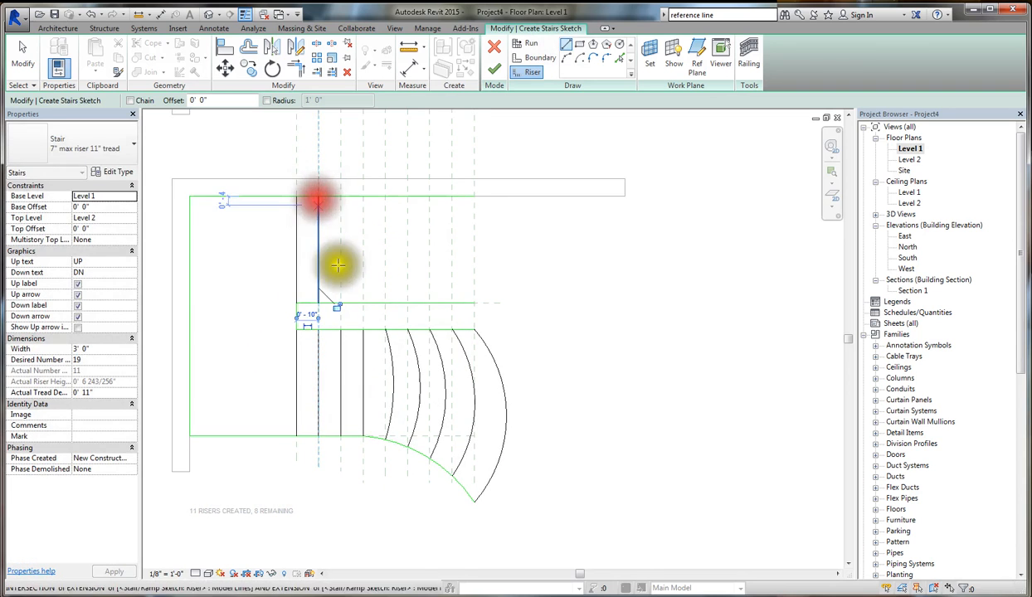
pyautogui.click(340, 303)
pyautogui.click(341, 196)
pyautogui.click(363, 303)
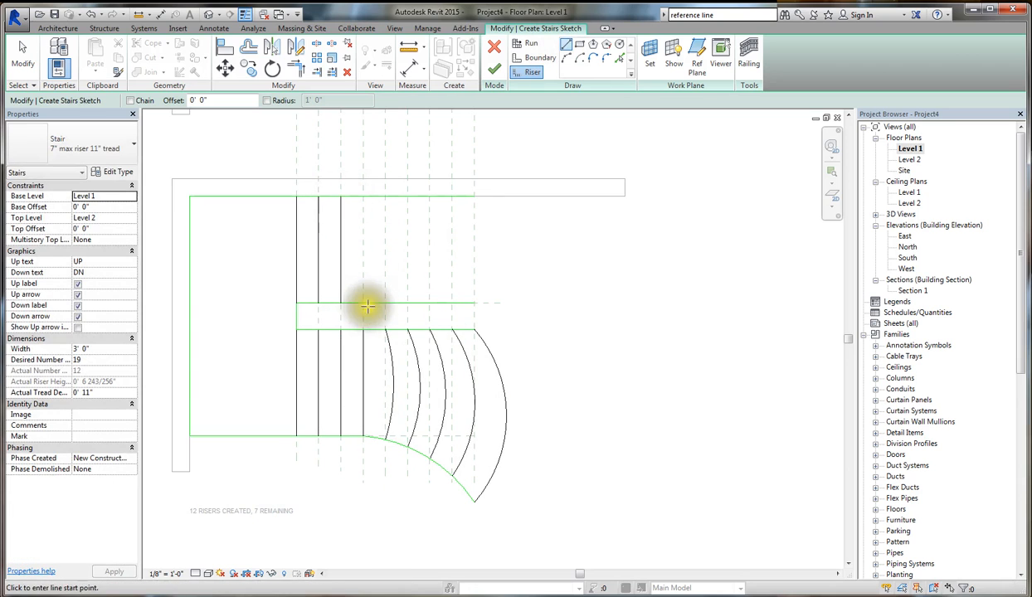
pyautogui.click(363, 195)
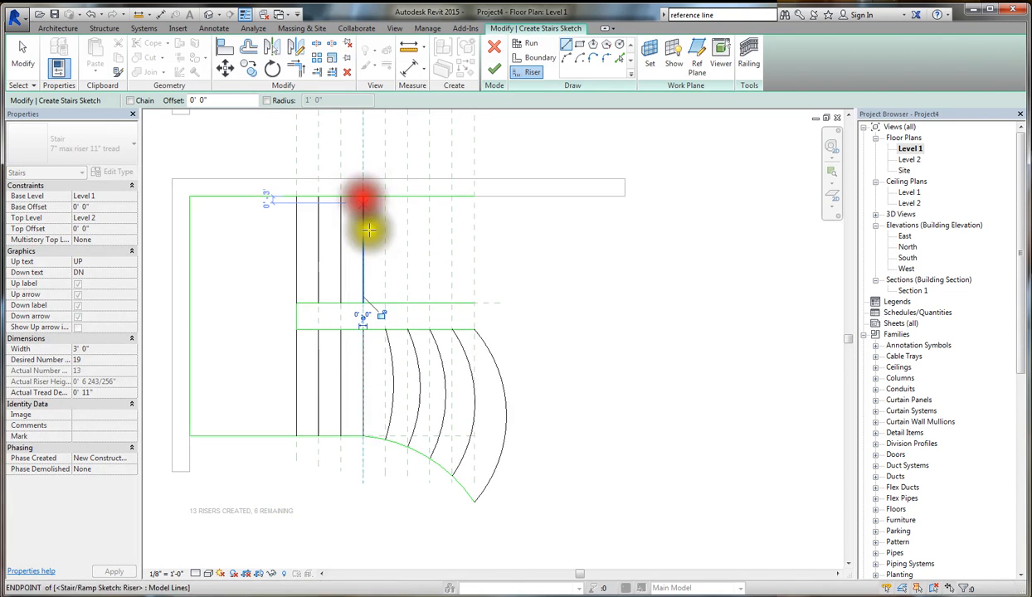
# - Complete the upper flight with five straight risers on the fifth to ninth vertical planes, between the inner and outer boundaries
pyautogui.click(383, 304)
pyautogui.click(385, 197)
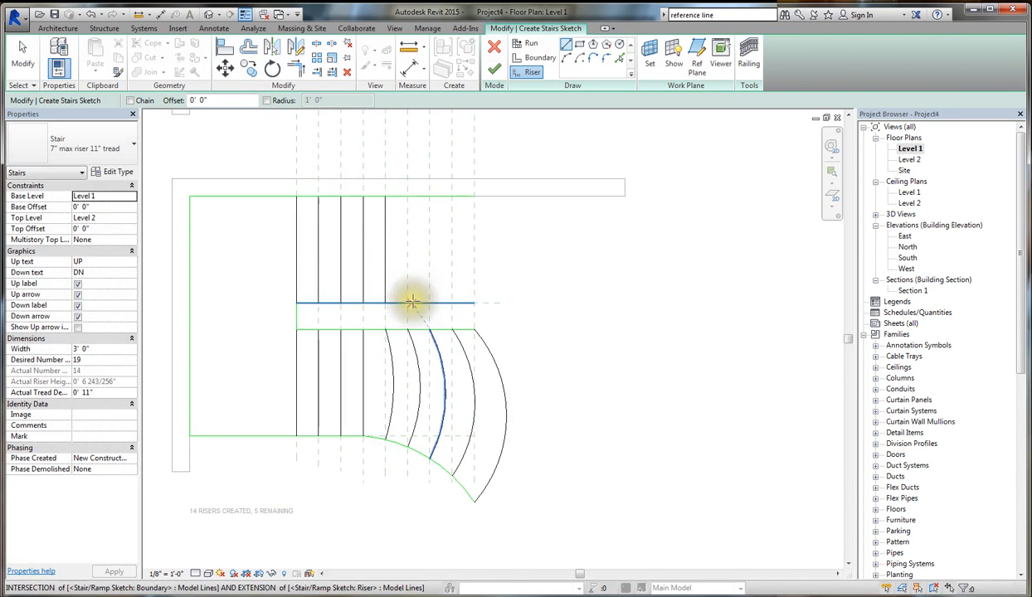
pyautogui.click(407, 302)
pyautogui.click(407, 197)
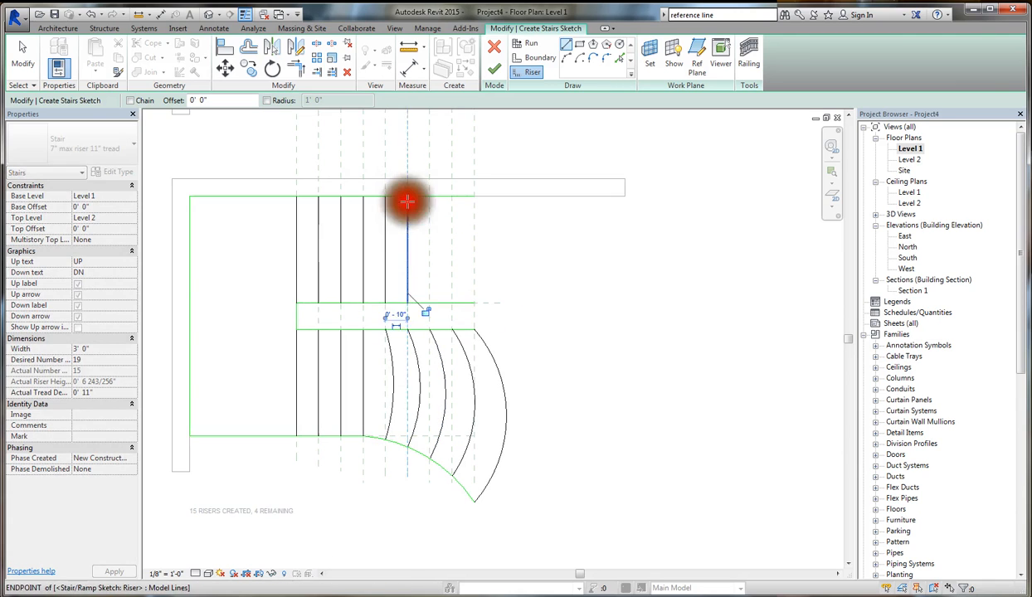
pyautogui.click(430, 302)
pyautogui.click(430, 197)
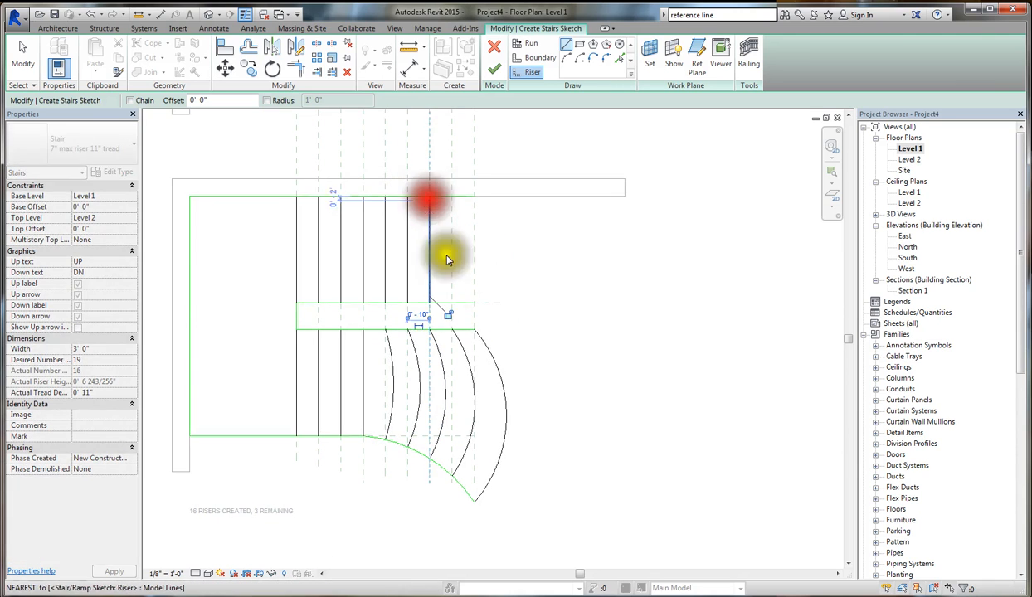
pyautogui.click(452, 302)
pyautogui.click(452, 197)
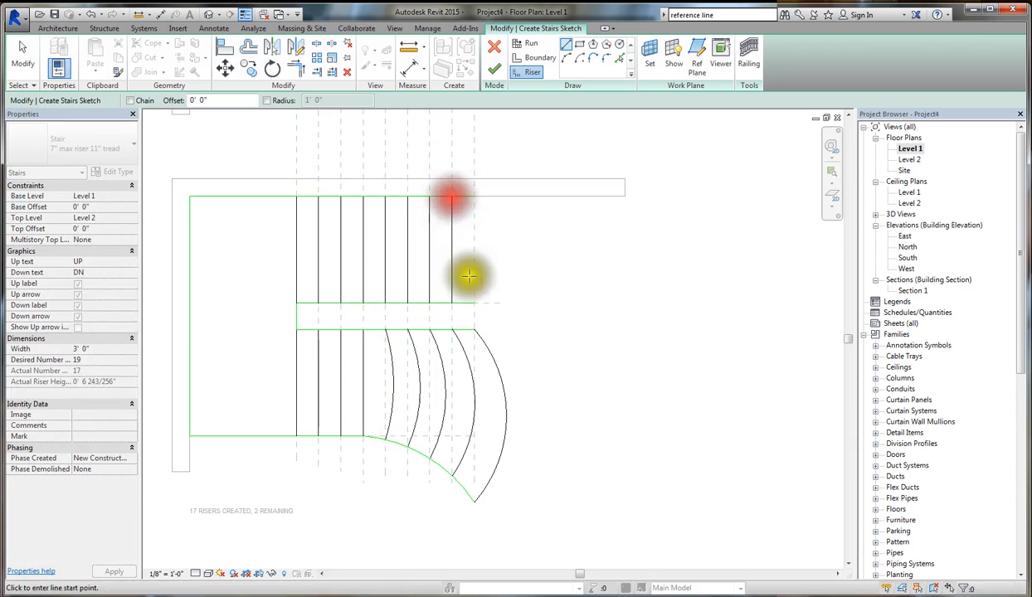
pyautogui.click(474, 302)
pyautogui.click(474, 197)
pyautogui.press('Escape')
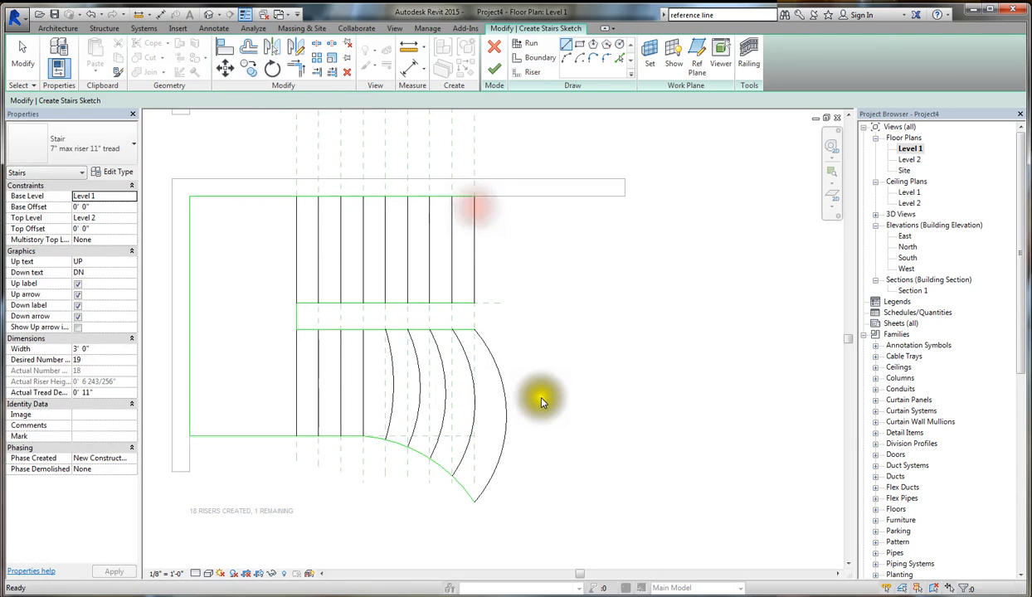
pyautogui.click(527, 47)
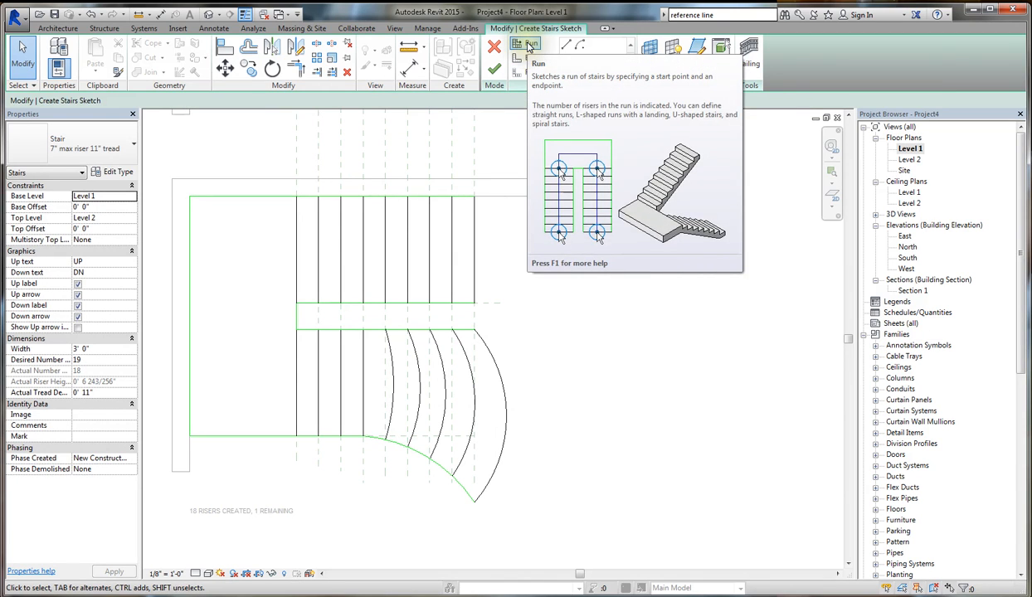
pyautogui.click(528, 44)
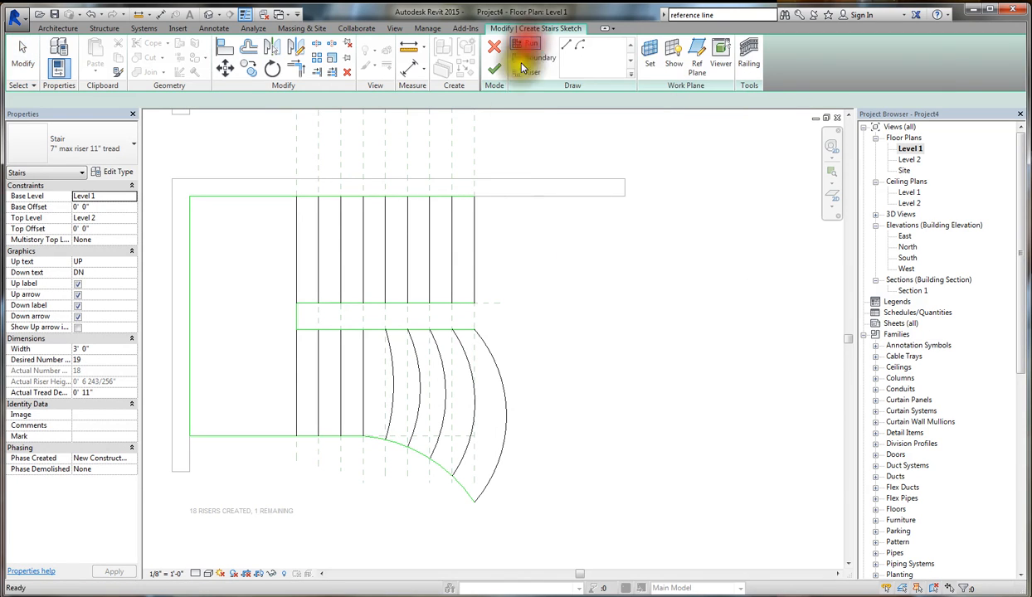
pyautogui.click(507, 405)
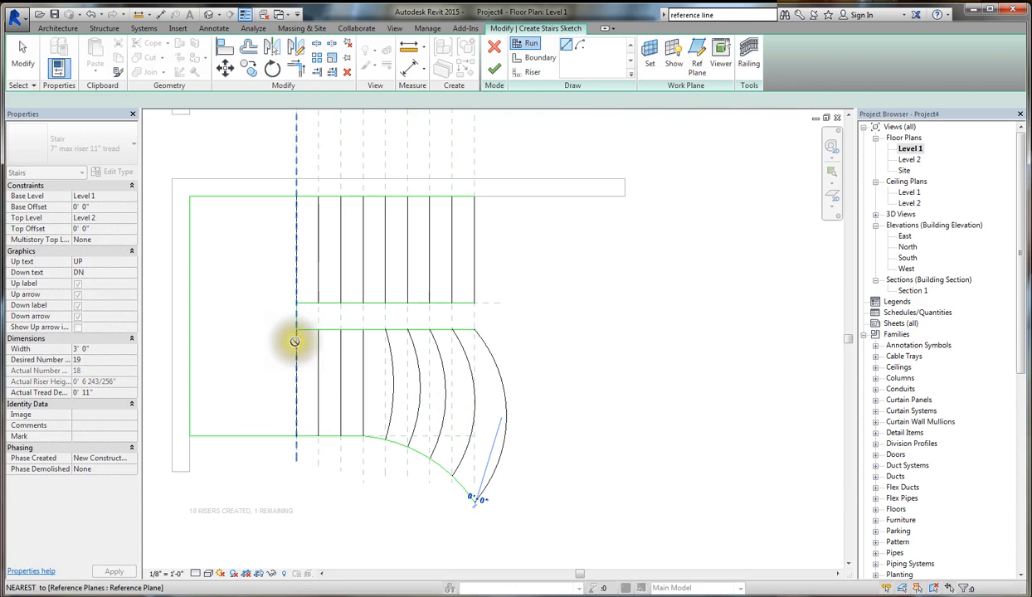
pyautogui.press('Escape')
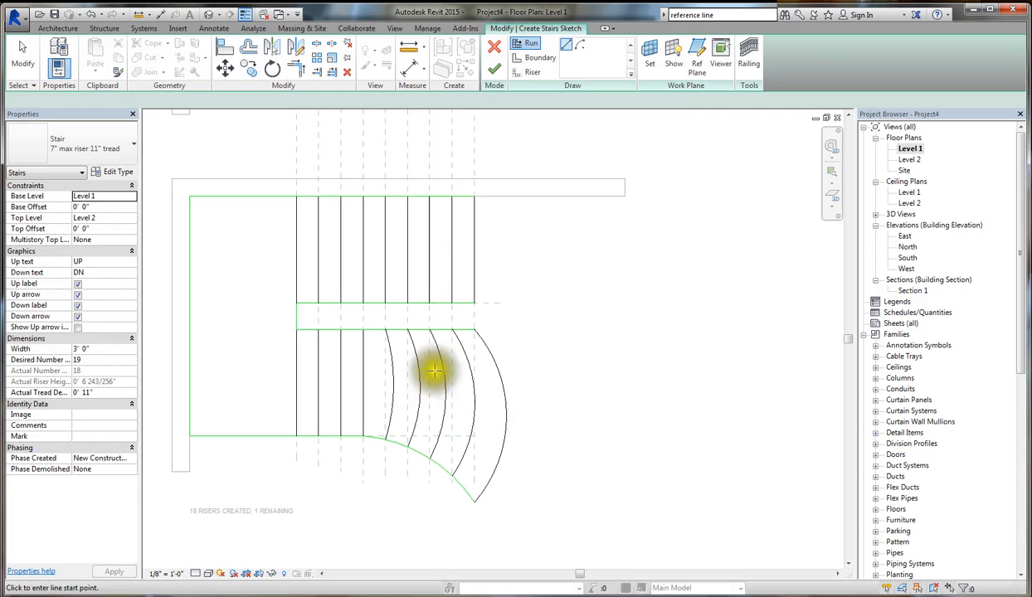
pyautogui.press('Escape')
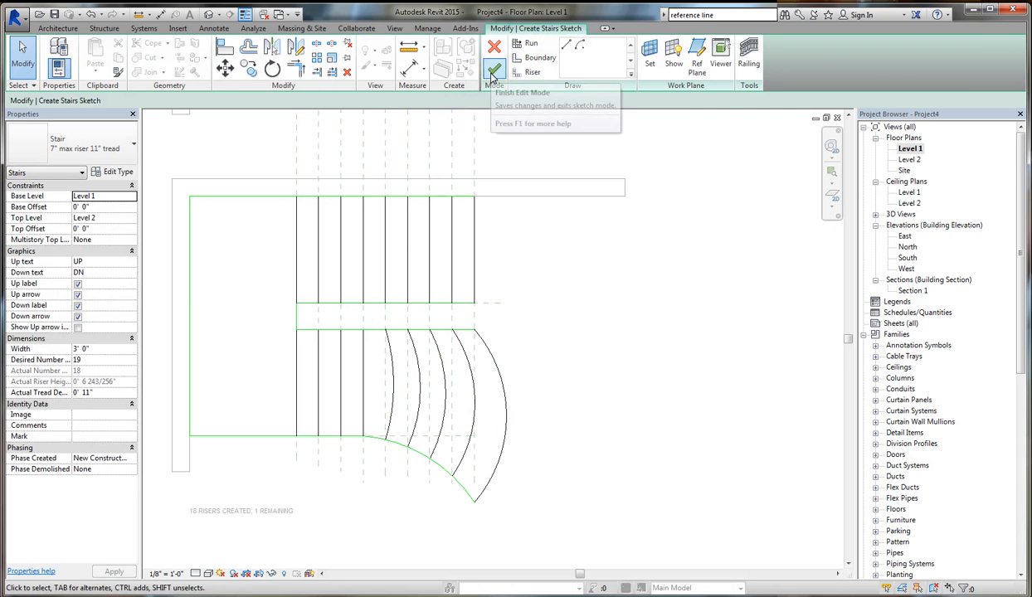
# - Finish the stair sketch, dismiss the warning message and deselect the stair
pyautogui.click(493, 73)
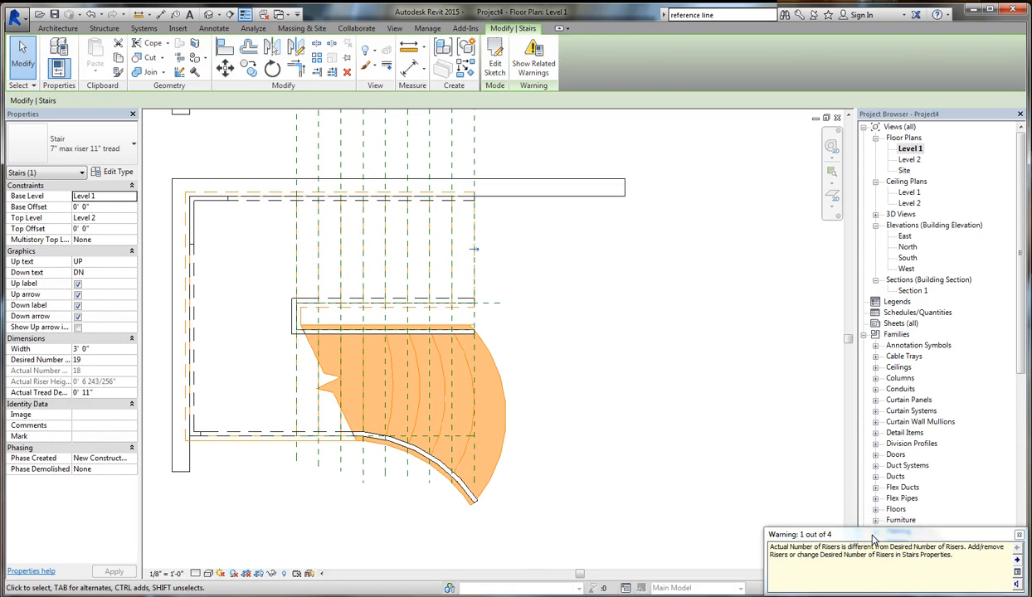
pyautogui.moveTo(873, 536); pyautogui.dragTo(539, 365)
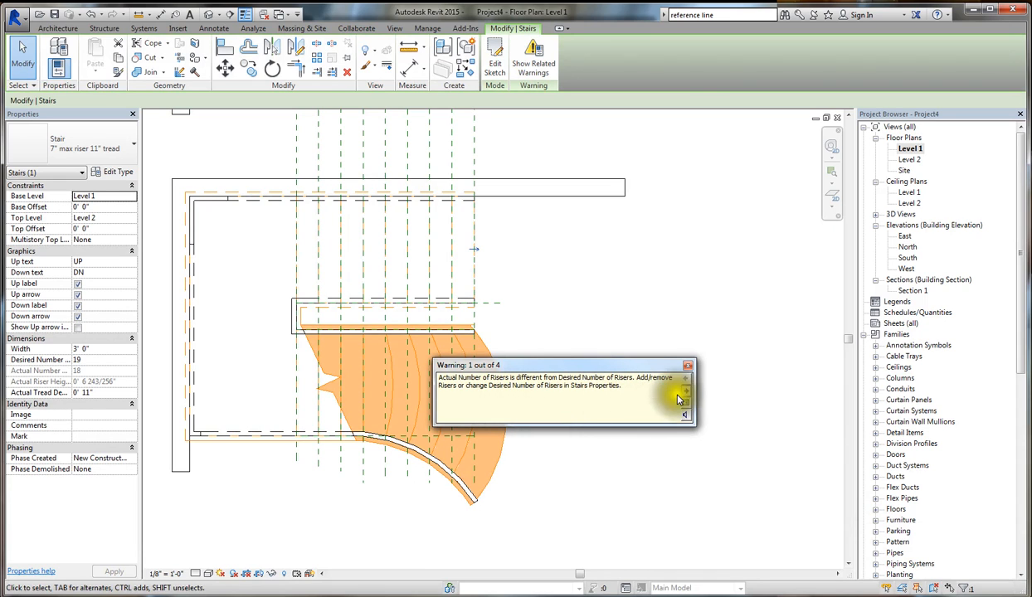
pyautogui.click(688, 370)
pyautogui.click(614, 345)
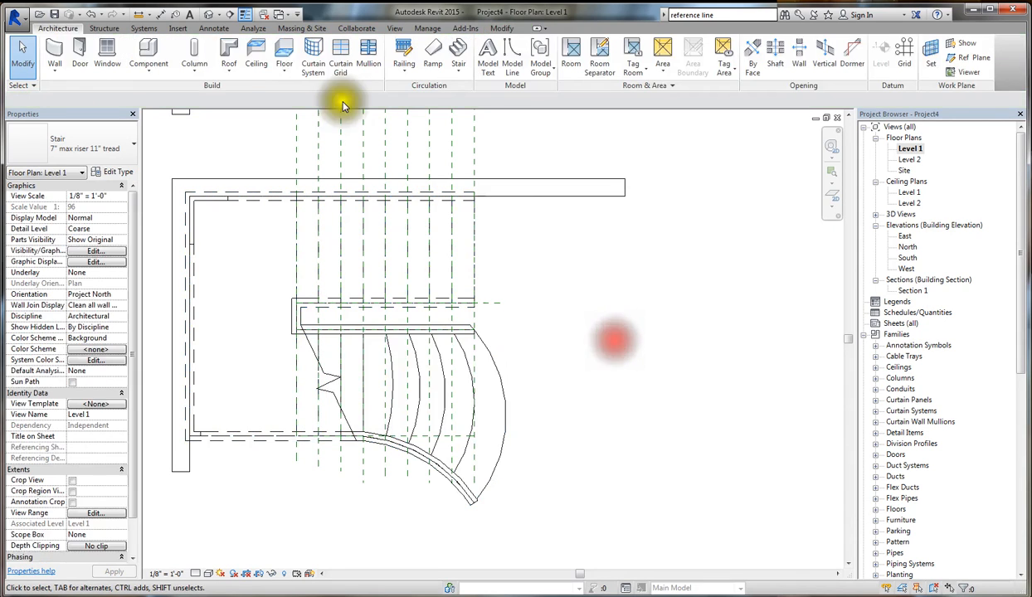
# - Open the default 3D view and examine the new stair's curved treads, landing and railings from several angles
pyautogui.click(209, 14)
pyautogui.scroll(-6, 552, 292)
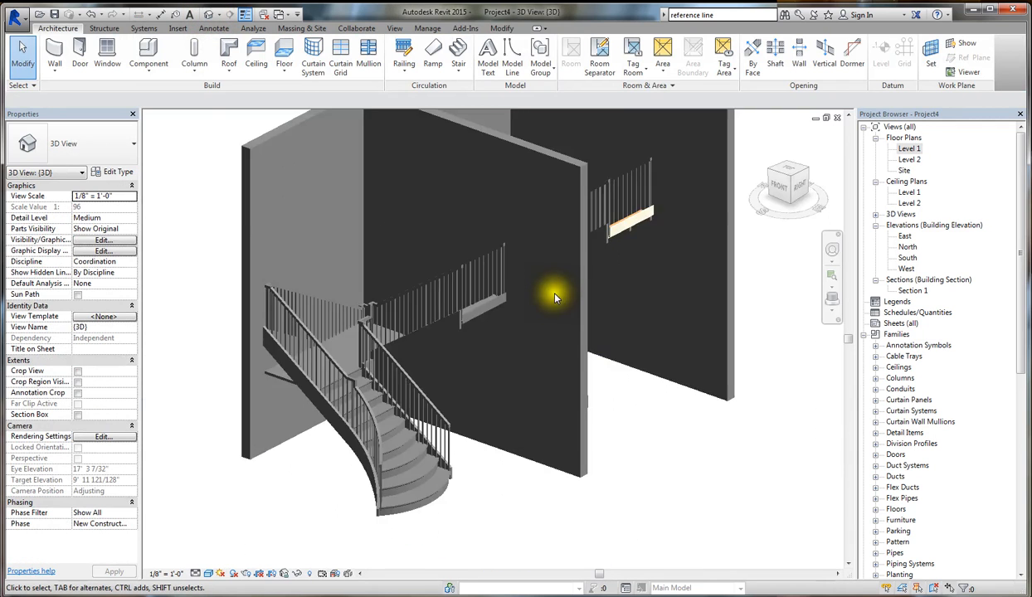
pyautogui.scroll(5, 456, 468)
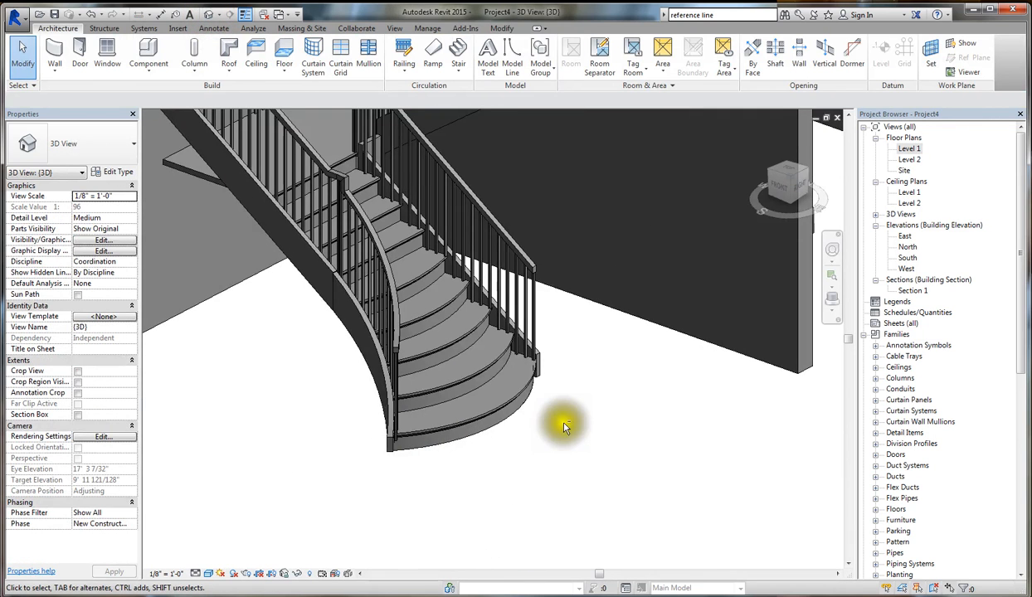
pyautogui.keyDown('shift'); pyautogui.moveTo(564, 425); pyautogui.dragTo(587, 421, button='middle'); pyautogui.keyUp('shift')
pyautogui.scroll(-3, 540, 481)
pyautogui.keyDown('shift'); pyautogui.moveTo(590, 375); pyautogui.dragTo(472, 399, button='middle'); pyautogui.keyUp('shift')
pyautogui.scroll(4, 397, 116)
pyautogui.scroll(-1, 489, 264)
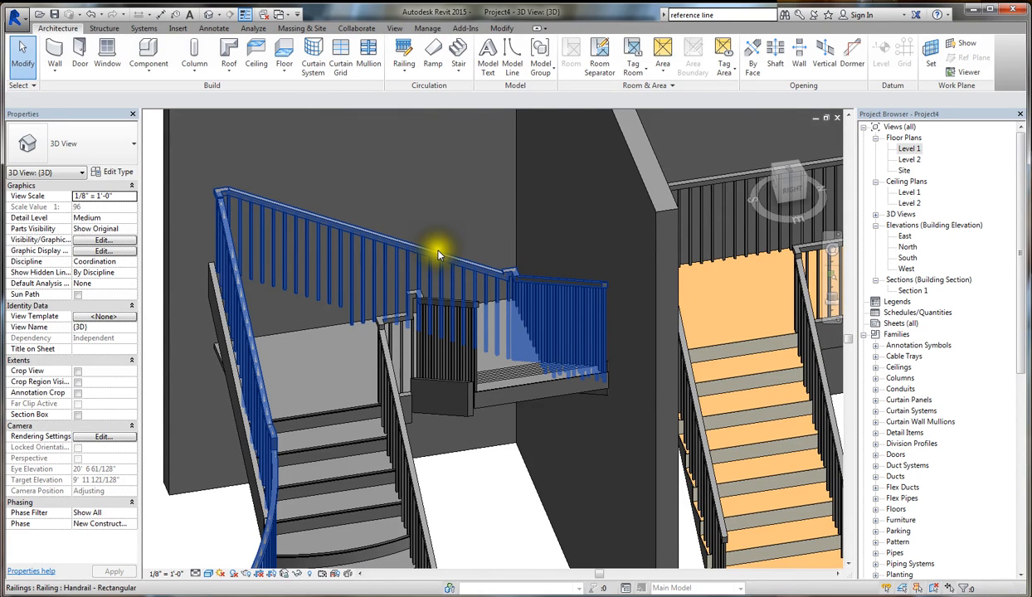
# - Delete the custom stair's outer railing, which follows the flared side and the walls
pyautogui.keyDown('shift'); pyautogui.moveTo(438, 253); pyautogui.dragTo(482, 259, button='middle'); pyautogui.keyUp('shift')
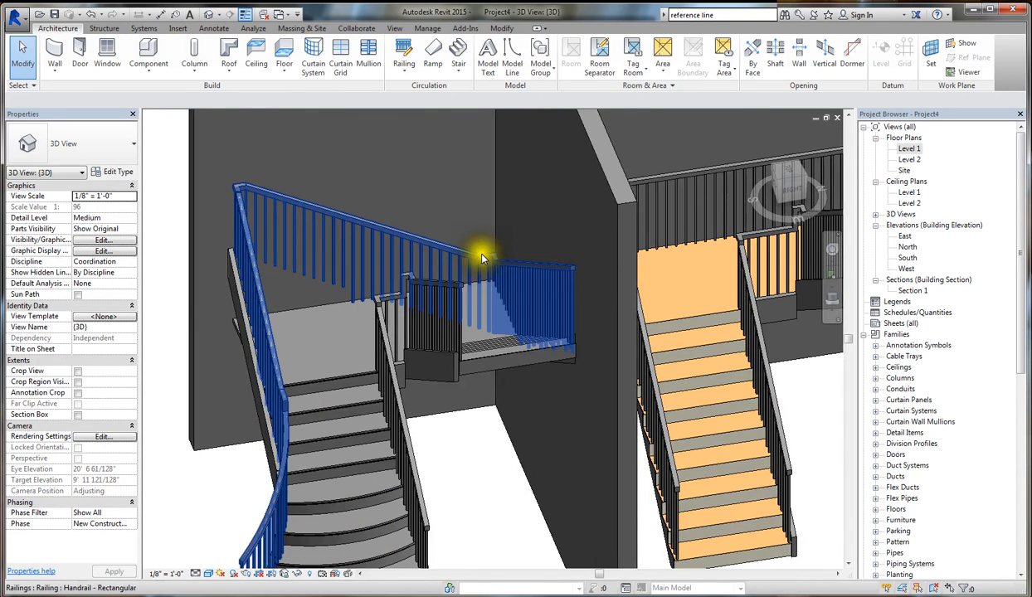
pyautogui.click(483, 259)
pyautogui.press('Delete')
pyautogui.scroll(-3, 531, 326)
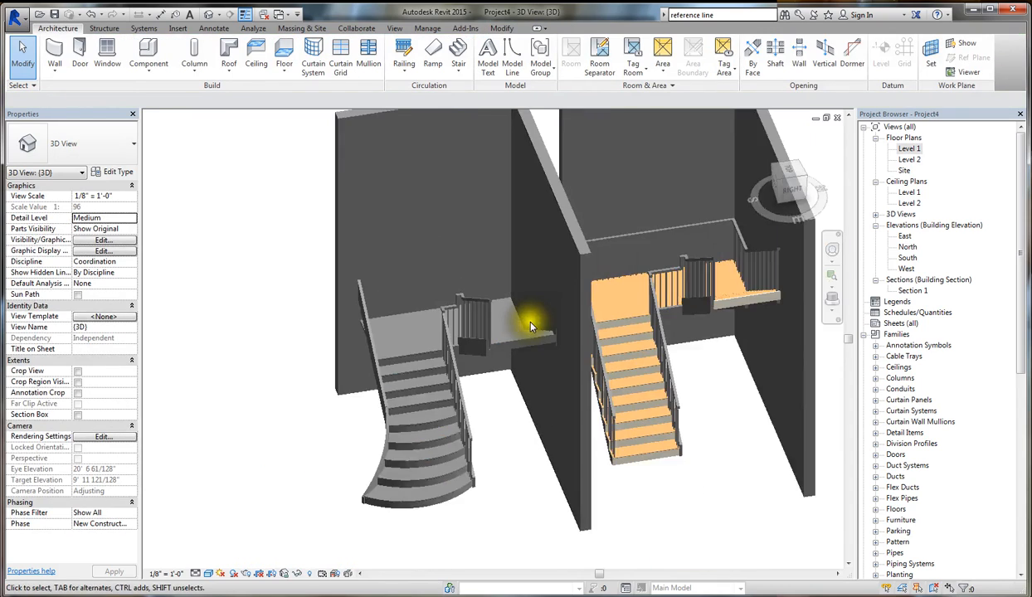
# - Select the custom sketched stair in 3D, review the stair types available for it and deselect it without changing the type
pyautogui.scroll(-3, 523, 390)
pyautogui.keyDown('shift'); pyautogui.moveTo(521, 406); pyautogui.dragTo(616, 481, button='middle'); pyautogui.keyUp('shift')
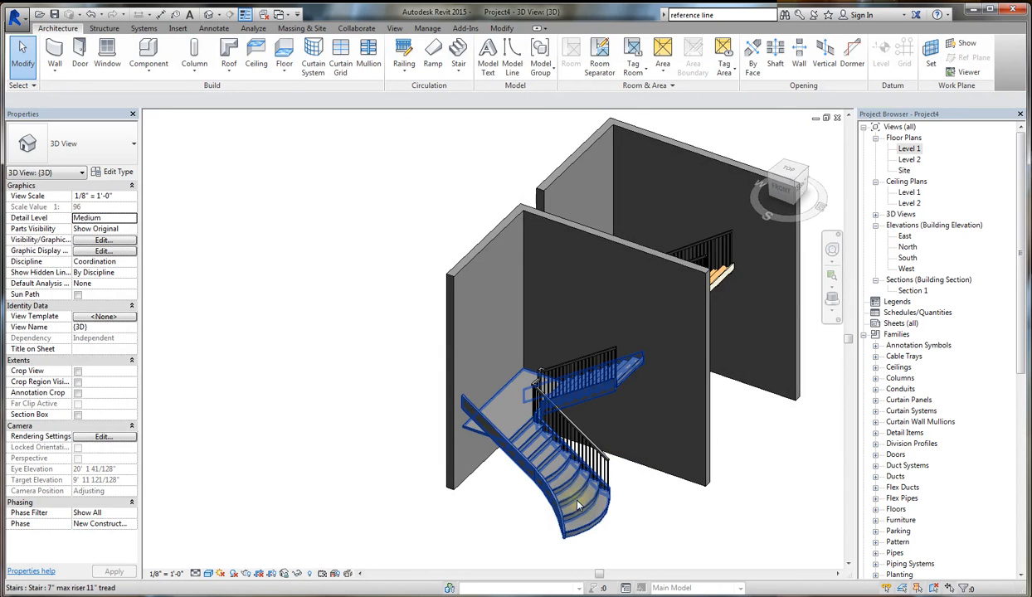
pyautogui.click(578, 505)
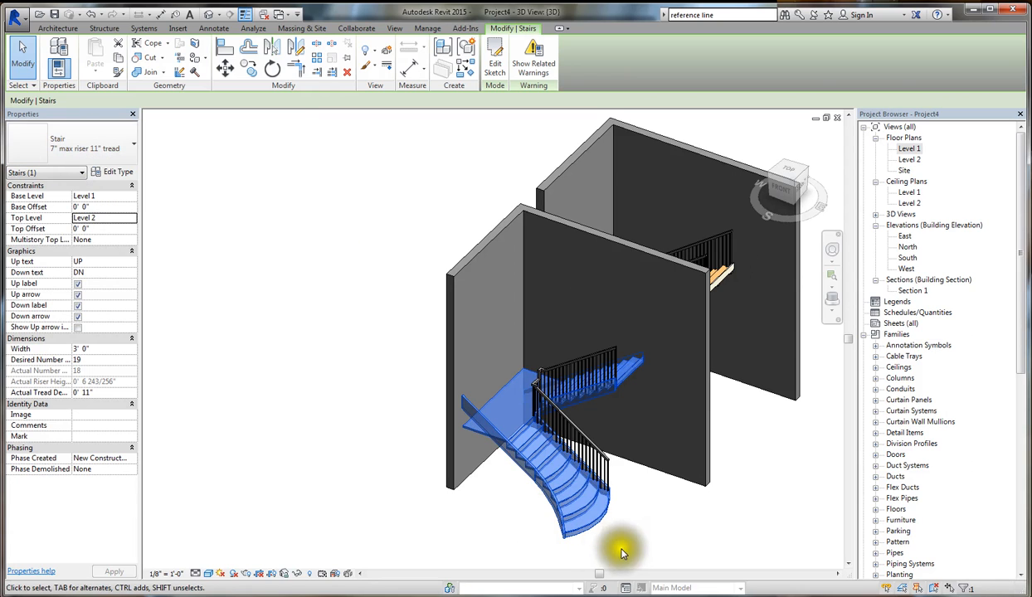
pyautogui.scroll(4, 618, 543)
pyautogui.click(128, 152)
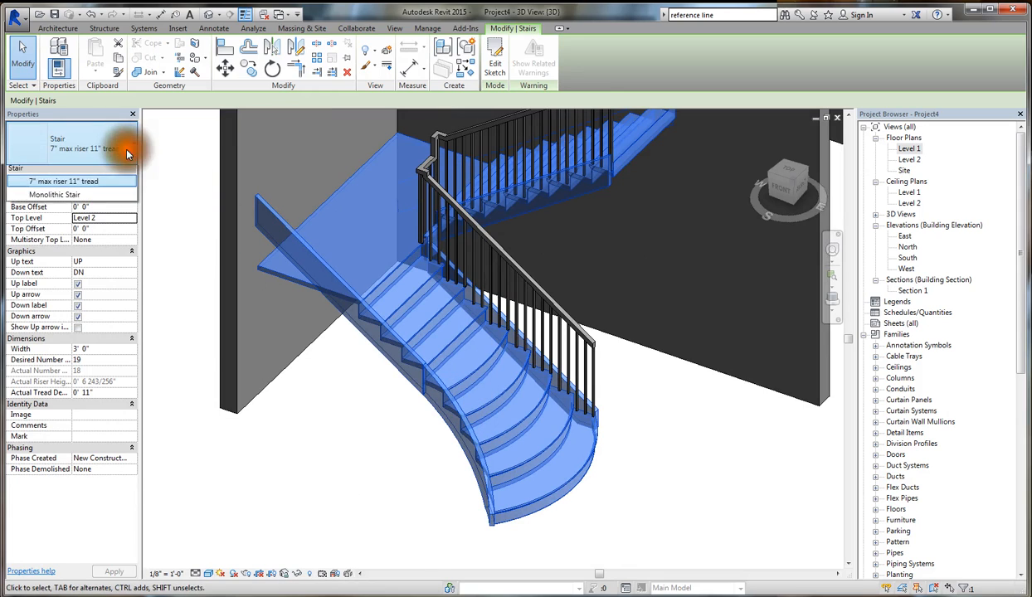
pyautogui.click(103, 141)
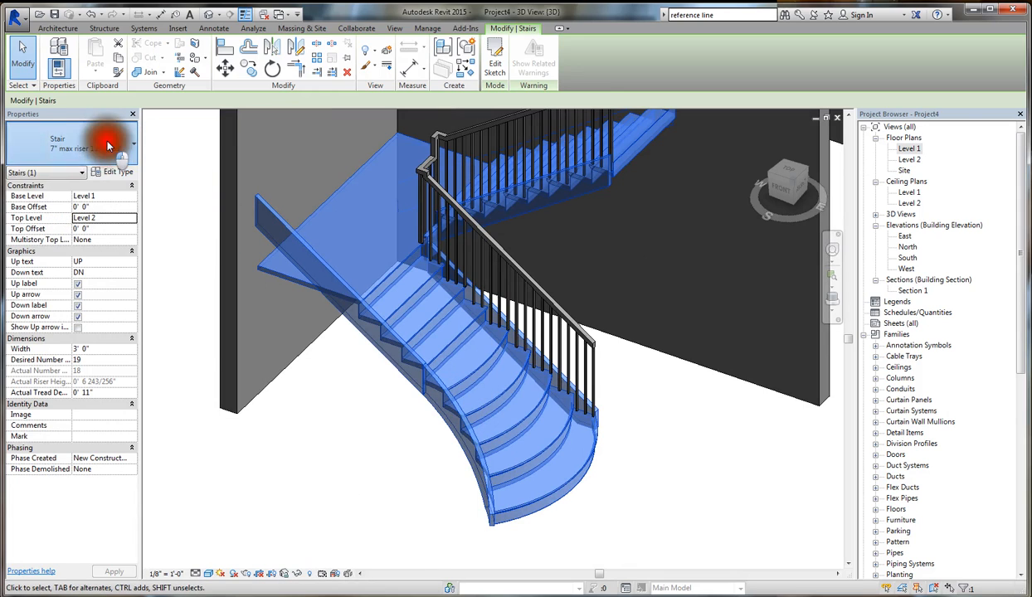
pyautogui.click(104, 141)
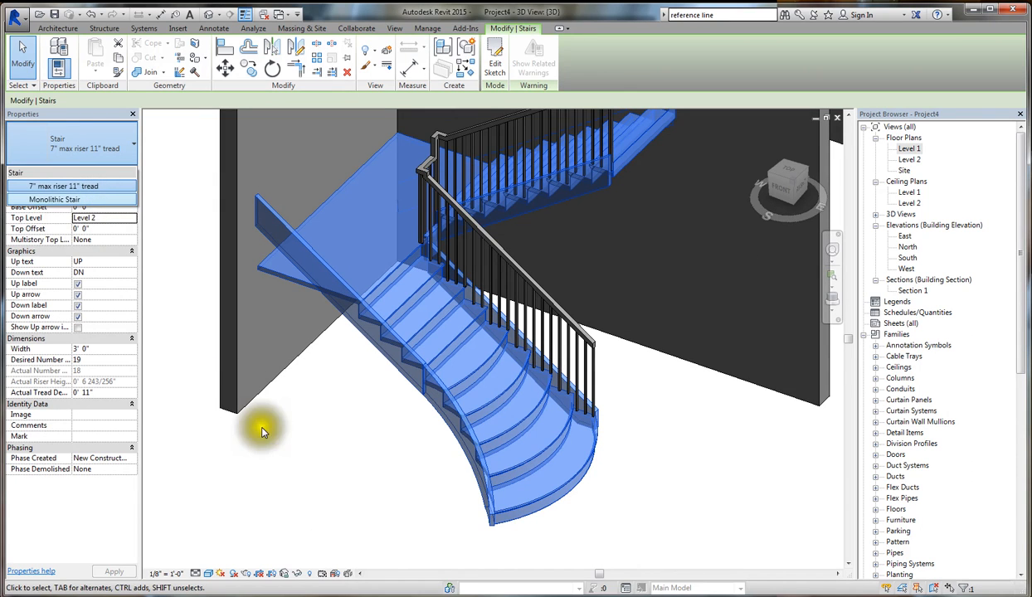
pyautogui.click(297, 468)
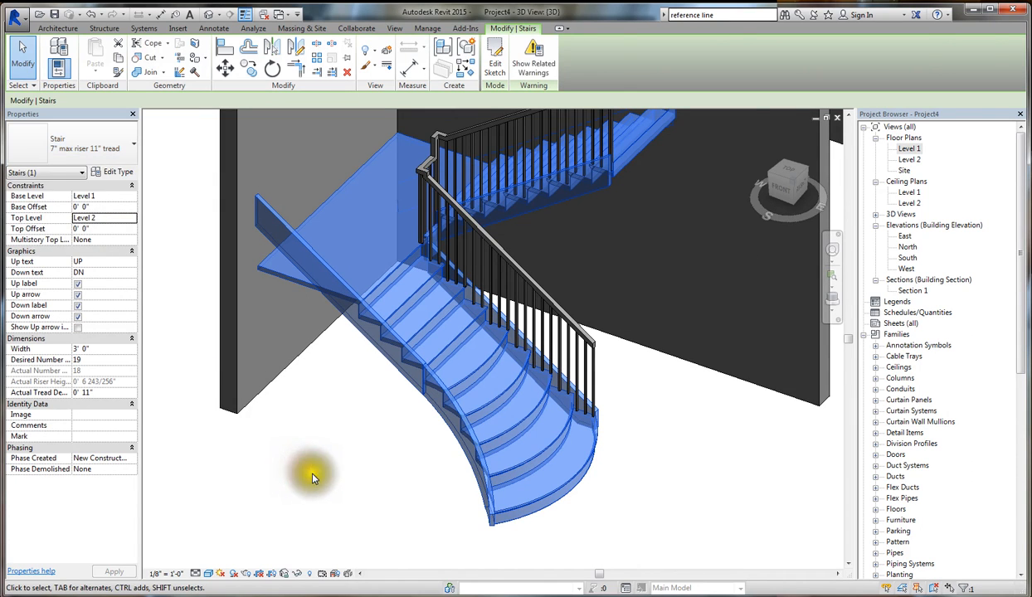
pyautogui.click(313, 474)
# - Change the component-built stair with orange treads to the Assembled Stair type 7" max riser 11" tread and dismiss the warning
pyautogui.scroll(-6, 310, 474)
pyautogui.scroll(1, 391, 441)
pyautogui.keyDown('shift'); pyautogui.moveTo(415, 462); pyautogui.dragTo(370, 479, button='middle'); pyautogui.keyUp('shift')
pyautogui.scroll(2, 322, 422)
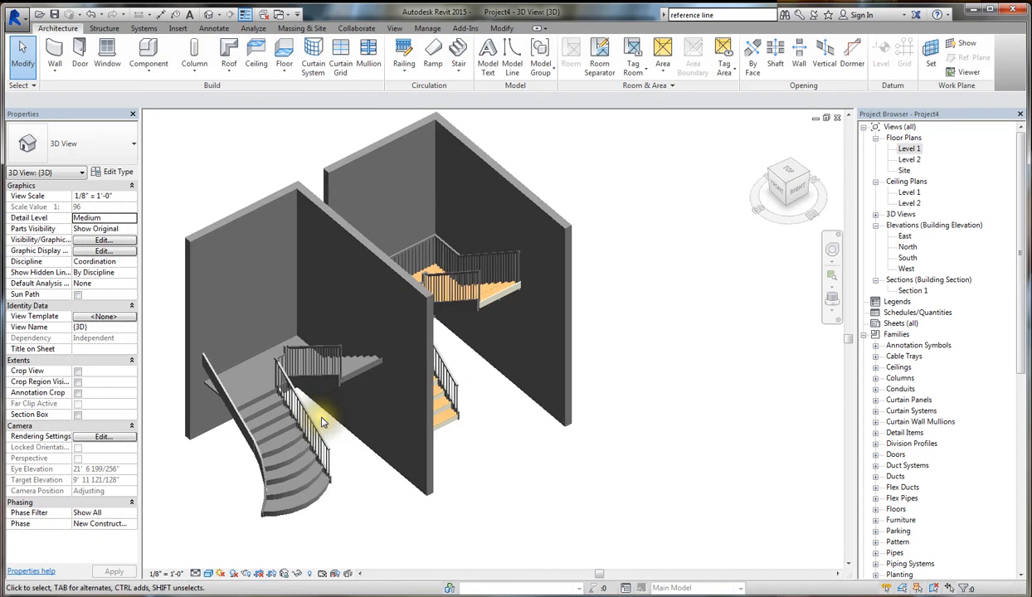
pyautogui.click(484, 288)
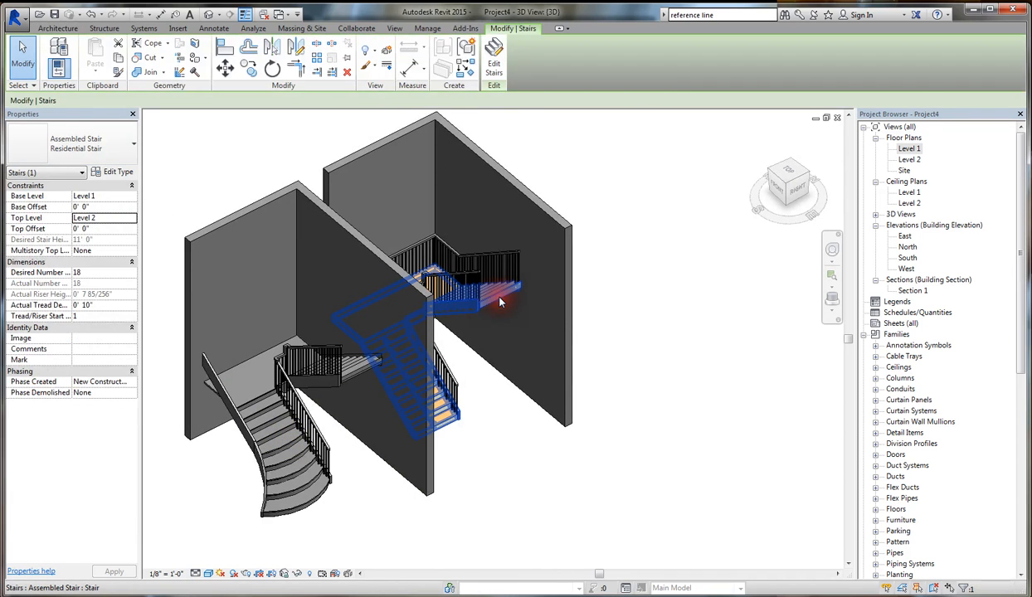
pyautogui.click(124, 145)
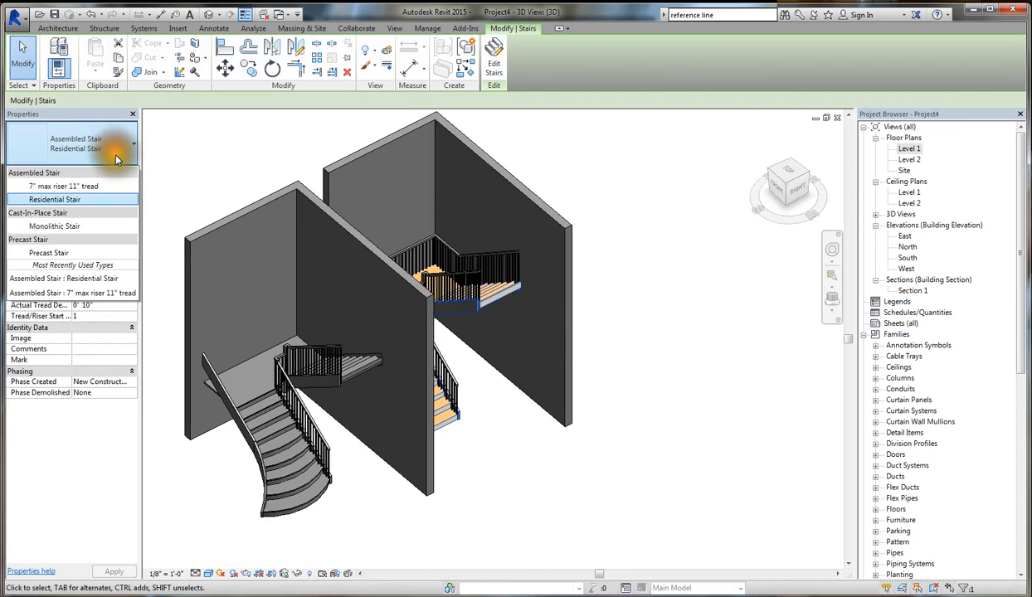
pyautogui.click(58, 200)
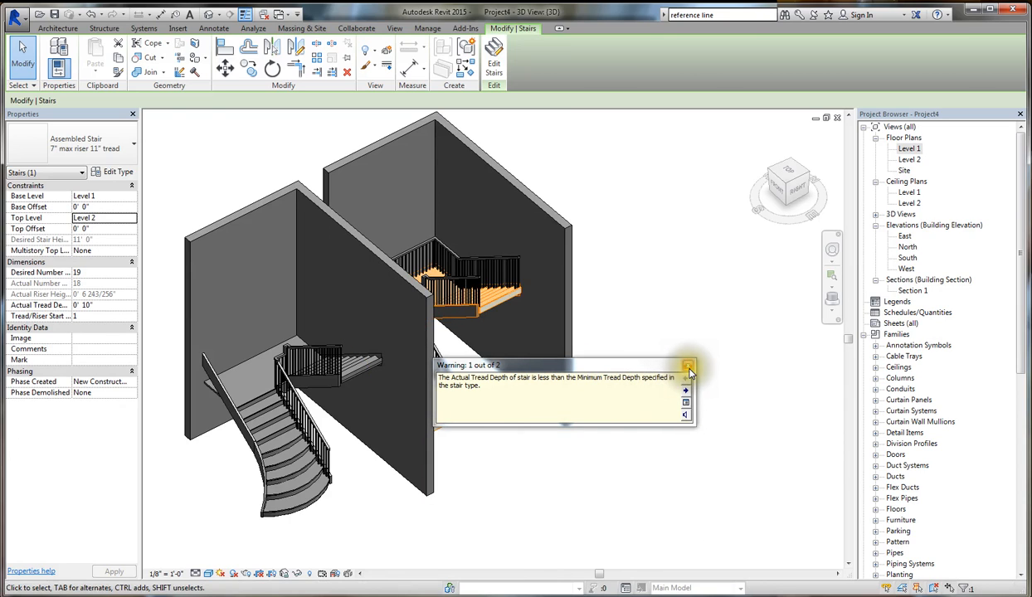
pyautogui.click(689, 366)
# - Compare the custom stair with the component-built stair in 3D and open the Level 1 floor plan
pyautogui.keyDown('shift'); pyautogui.moveTo(583, 363); pyautogui.dragTo(472, 397, button='middle'); pyautogui.keyUp('shift')
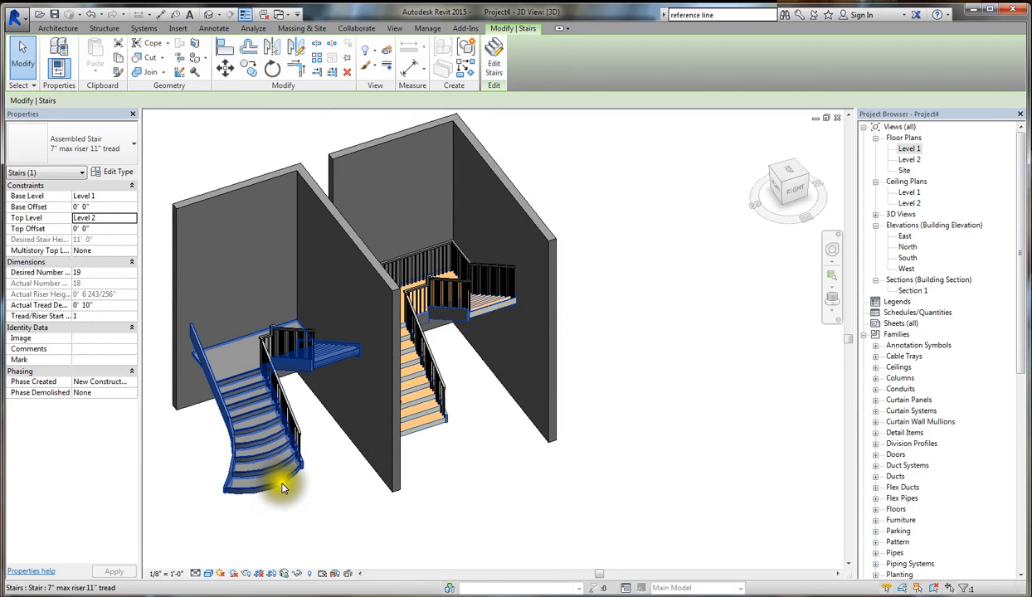
pyautogui.keyDown('shift'); pyautogui.moveTo(282, 481); pyautogui.dragTo(318, 486, button='middle'); pyautogui.keyUp('shift')
pyautogui.scroll(3, 309, 504)
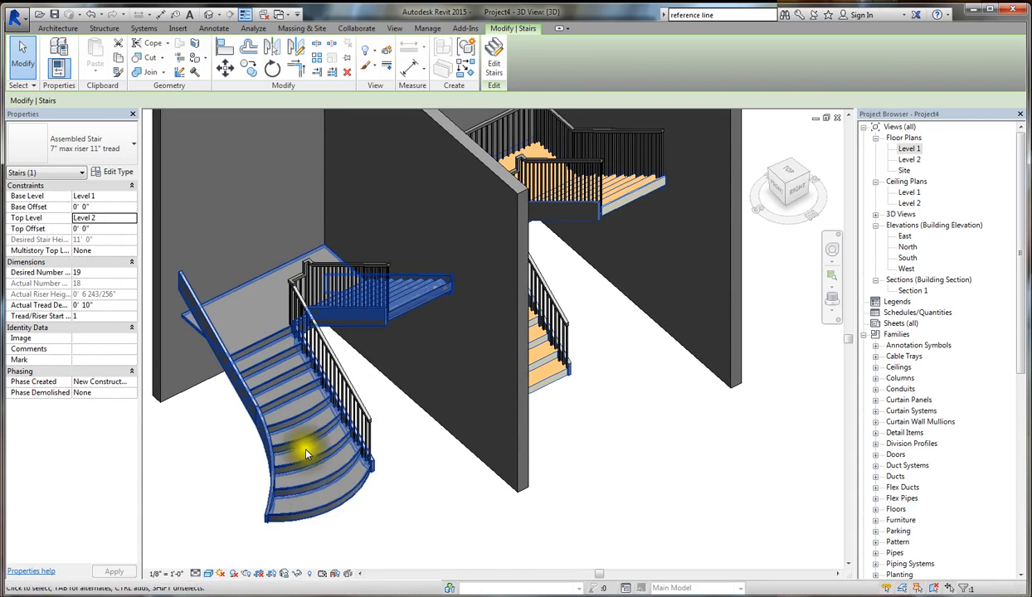
pyautogui.scroll(-2, 403, 295)
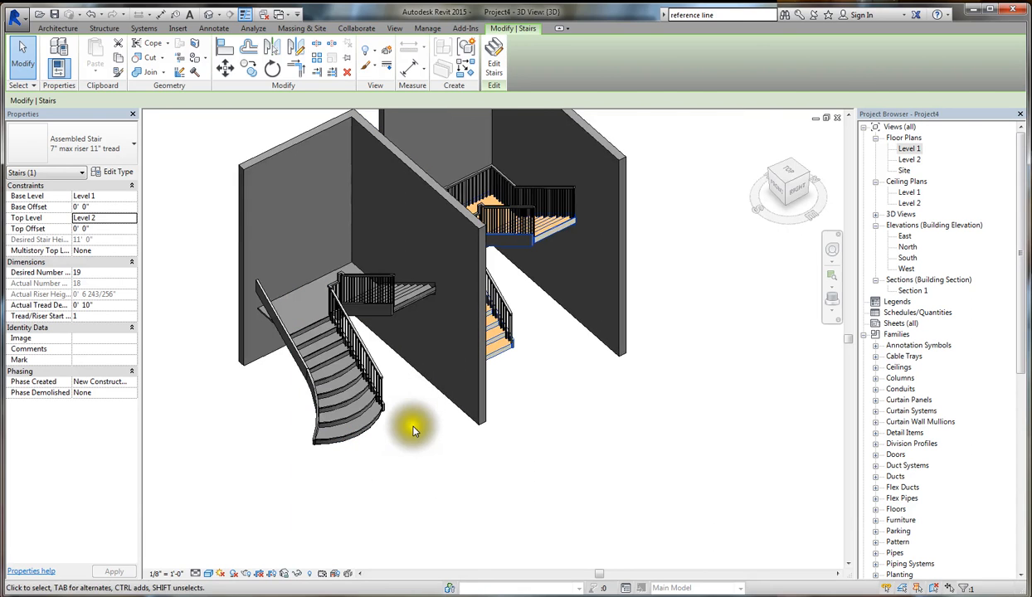
pyautogui.keyDown('shift'); pyautogui.moveTo(387, 436); pyautogui.dragTo(423, 456, button='middle'); pyautogui.keyUp('shift')
pyautogui.doubleClick(910, 150)
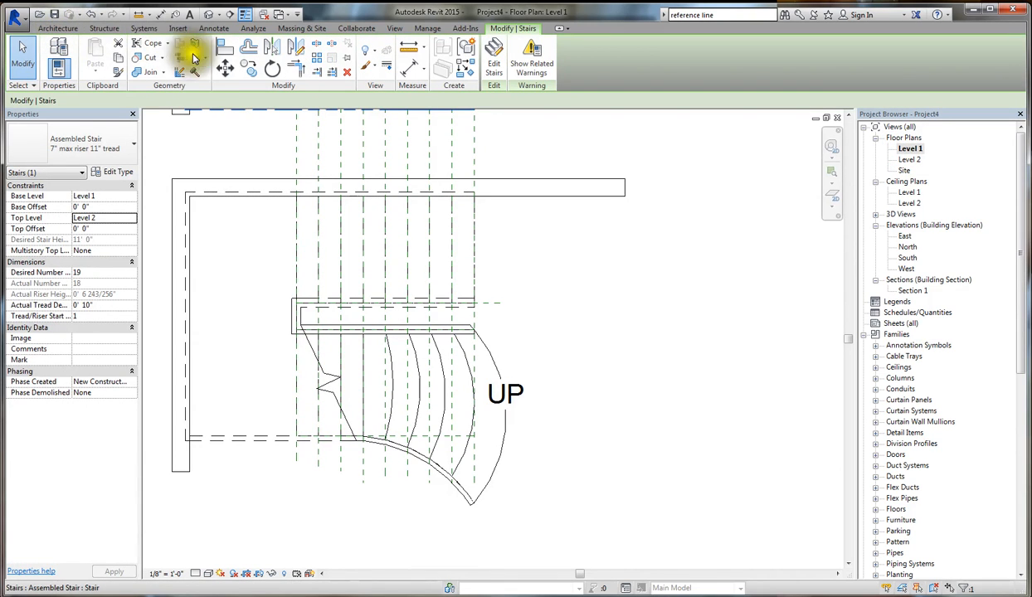
pyautogui.click(65, 28)
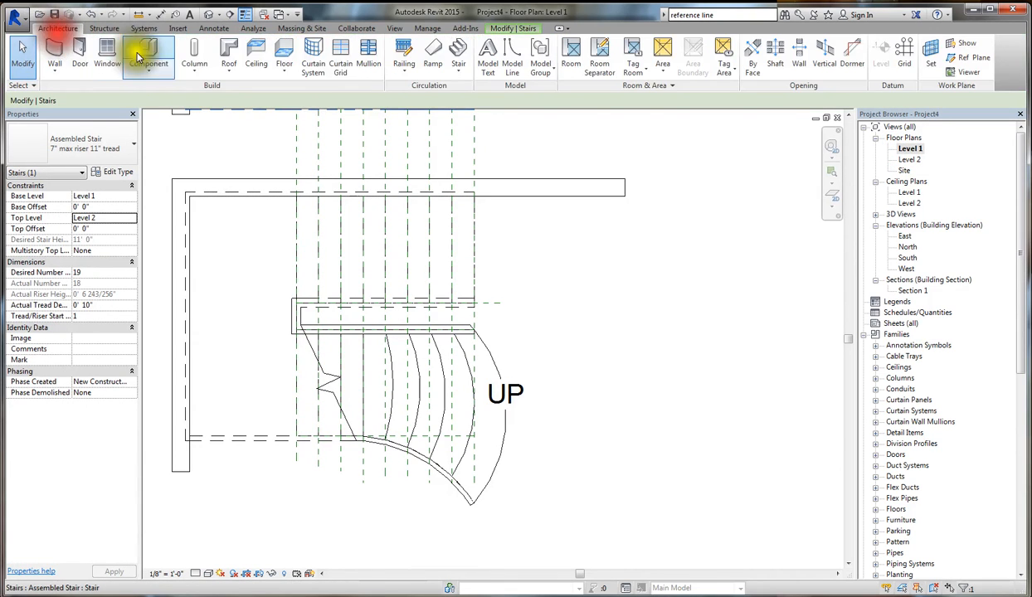
pyautogui.click(462, 55)
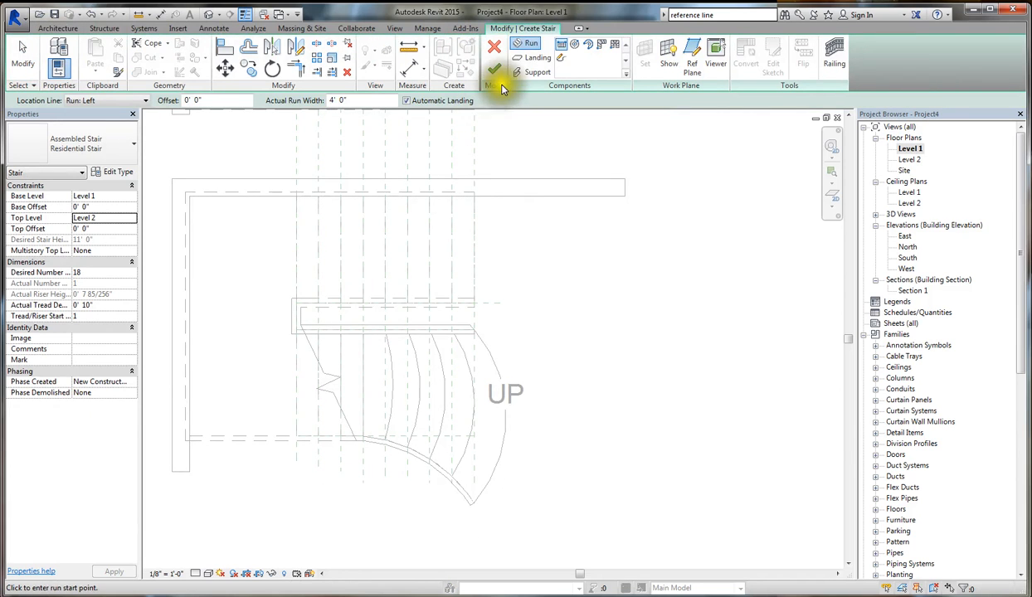
pyautogui.click(494, 46)
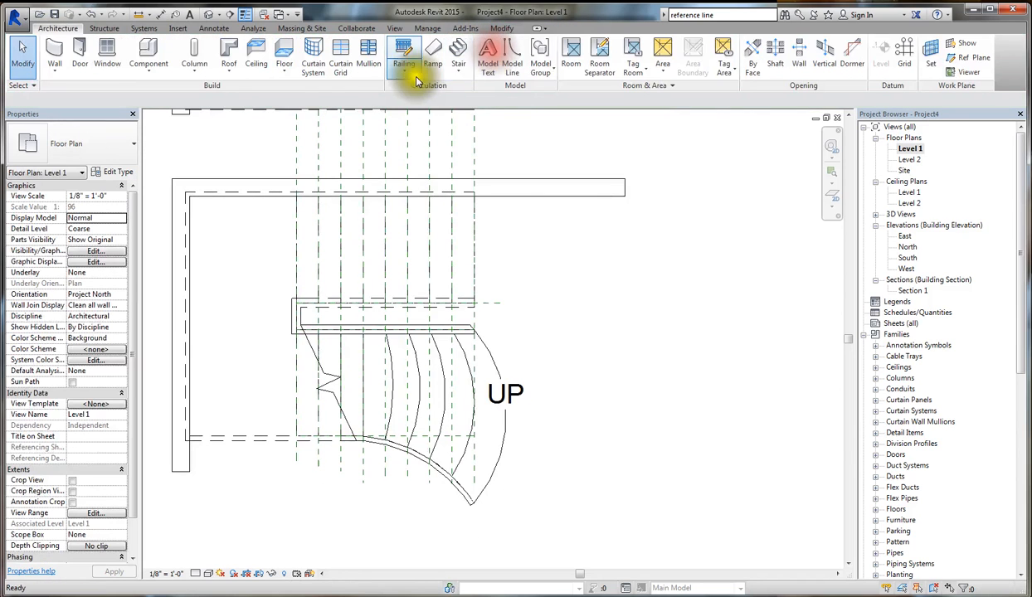
pyautogui.click(458, 71)
pyautogui.click(478, 117)
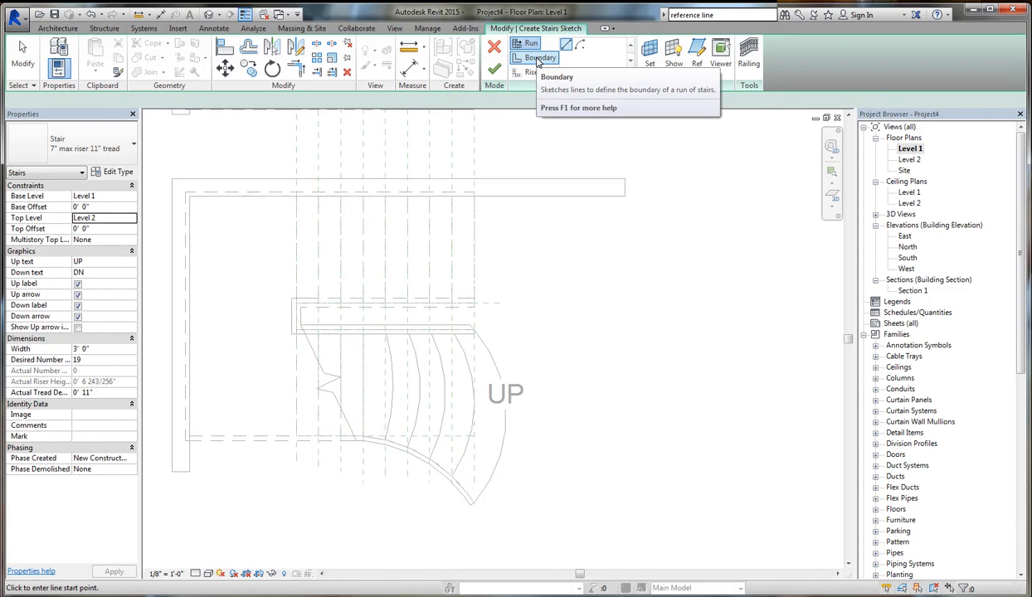
pyautogui.click(537, 60)
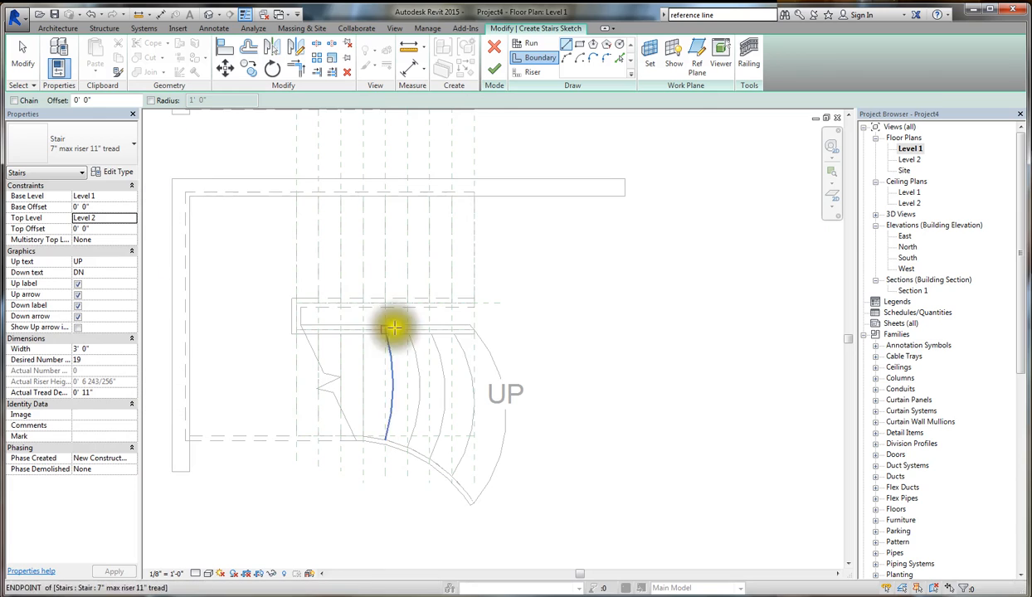
pyautogui.click(535, 77)
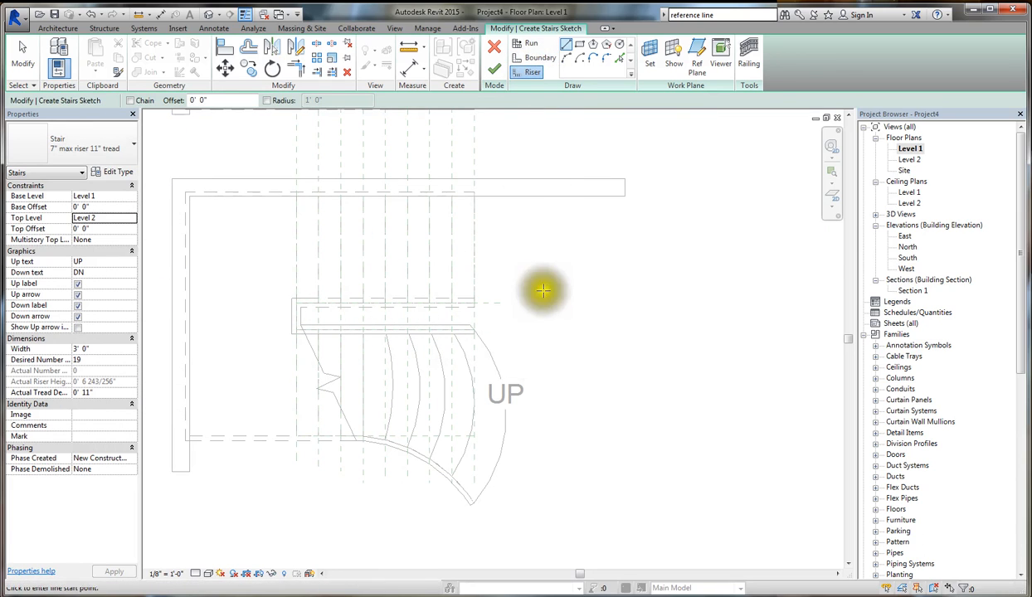
pyautogui.click(494, 52)
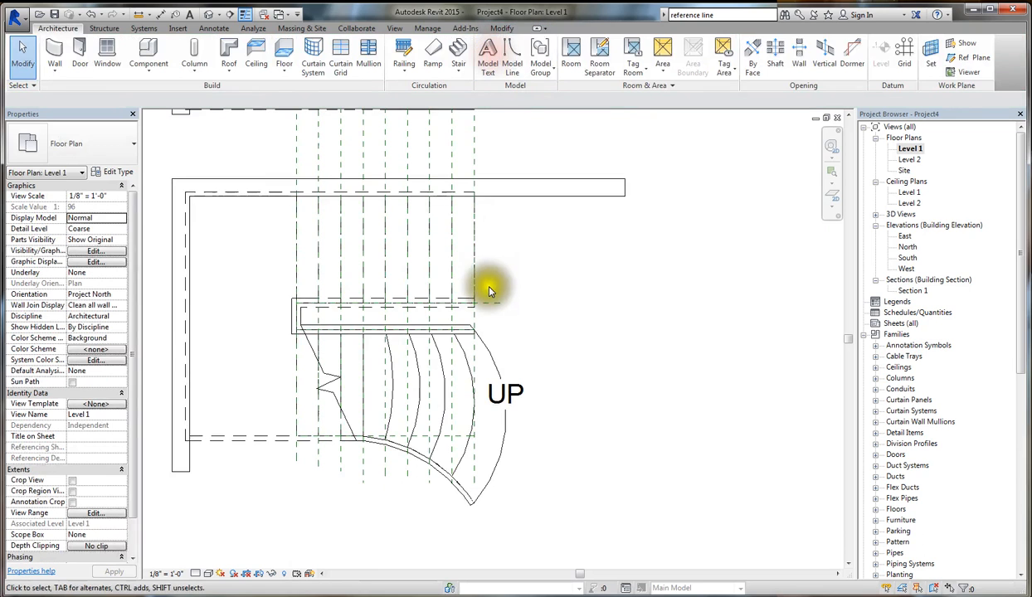
# - Open the custom stair's sketch for editing and examine its boundary lines and risers
pyautogui.click(495, 368)
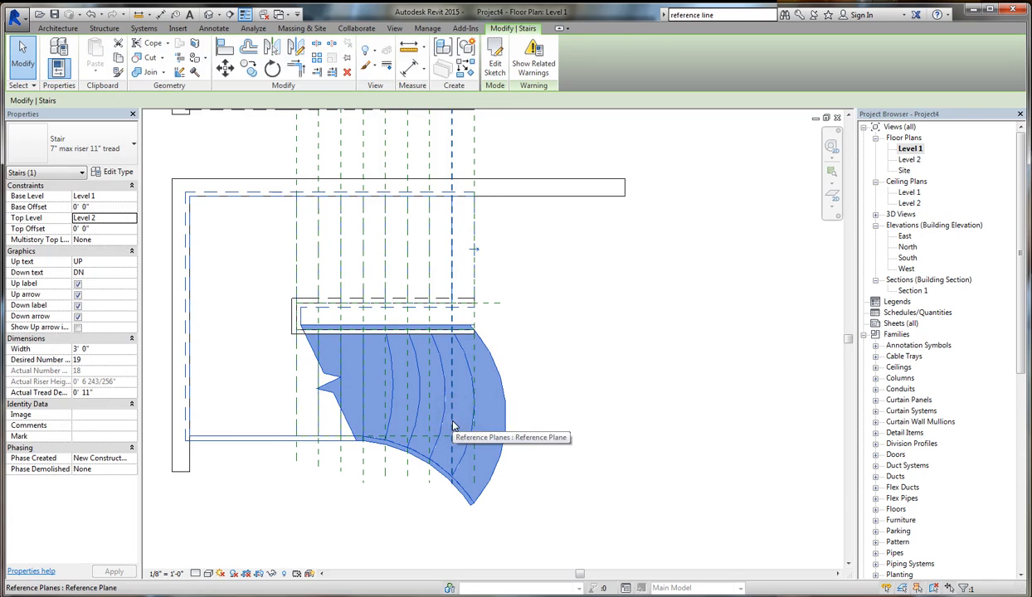
pyautogui.click(493, 71)
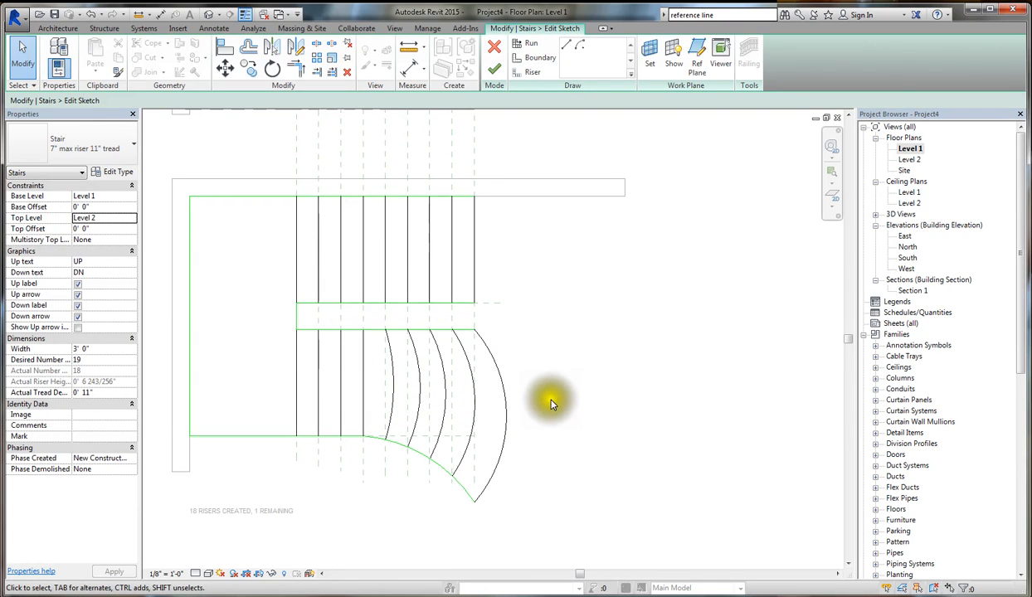
pyautogui.scroll(1, 440, 456)
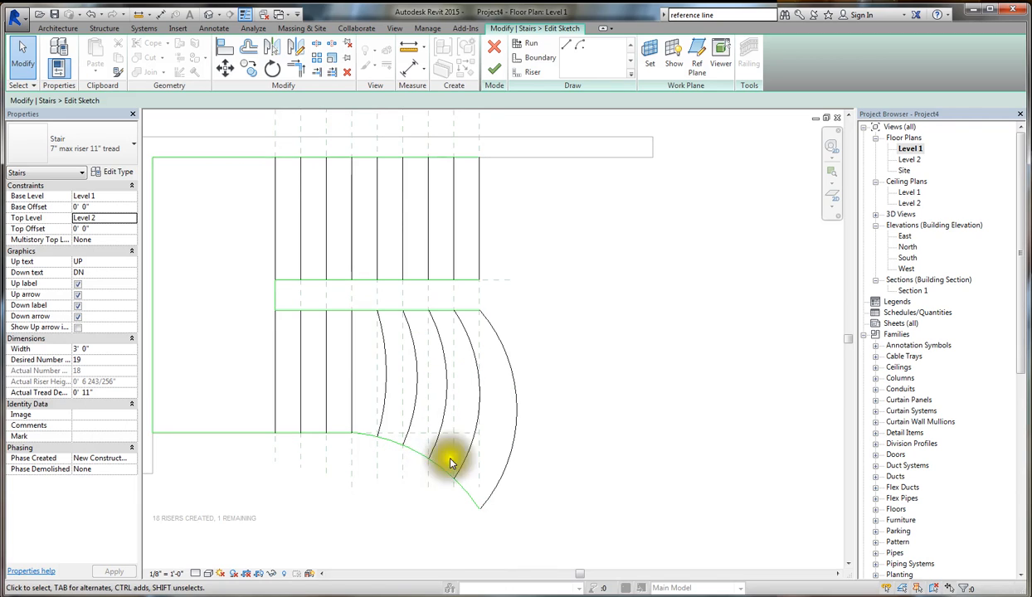
pyautogui.scroll(-1, 544, 411)
pyautogui.scroll(1, 489, 408)
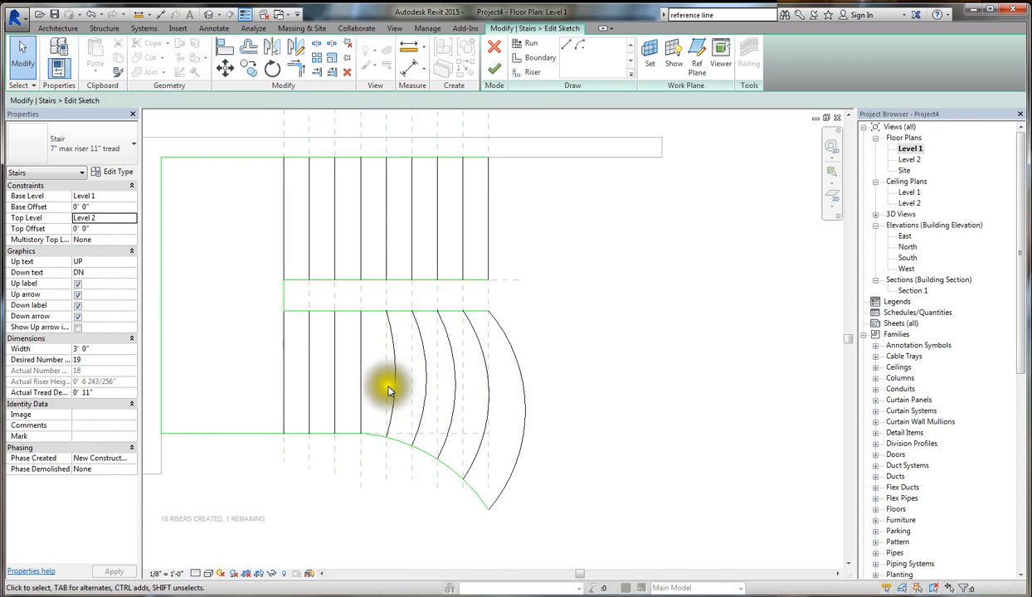
# - Delete the last straight riser at the open end of the upper flight
pyautogui.click(525, 401)
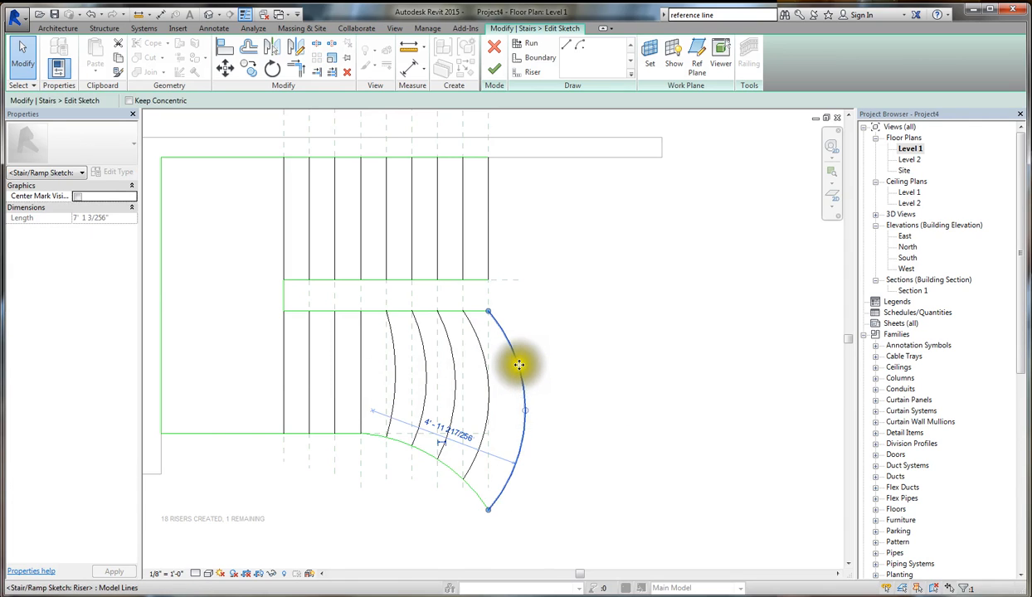
pyautogui.press('Escape')
pyautogui.click(489, 181)
pyautogui.press('Delete')
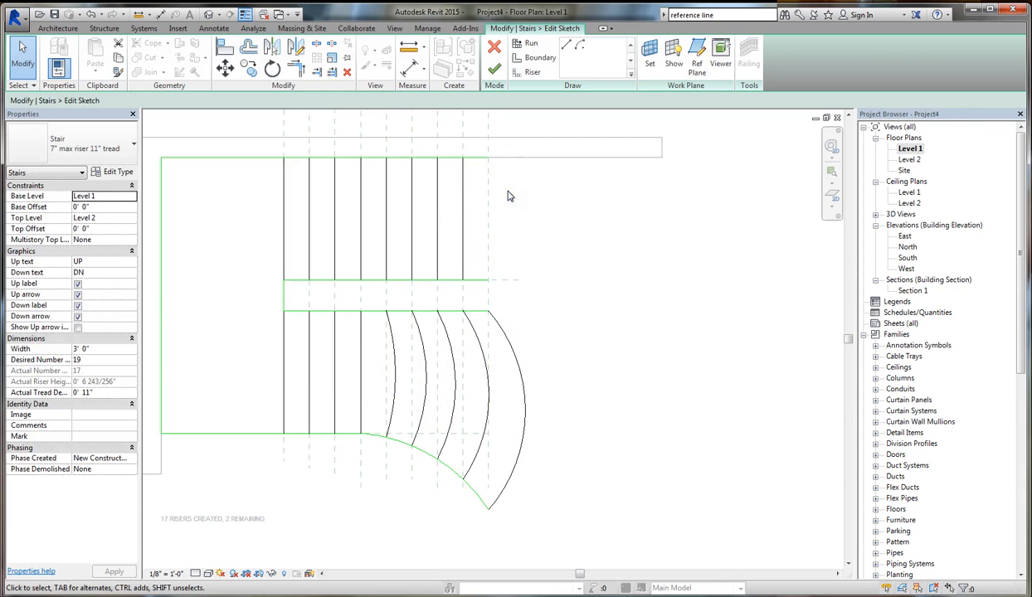
pyautogui.click(581, 47)
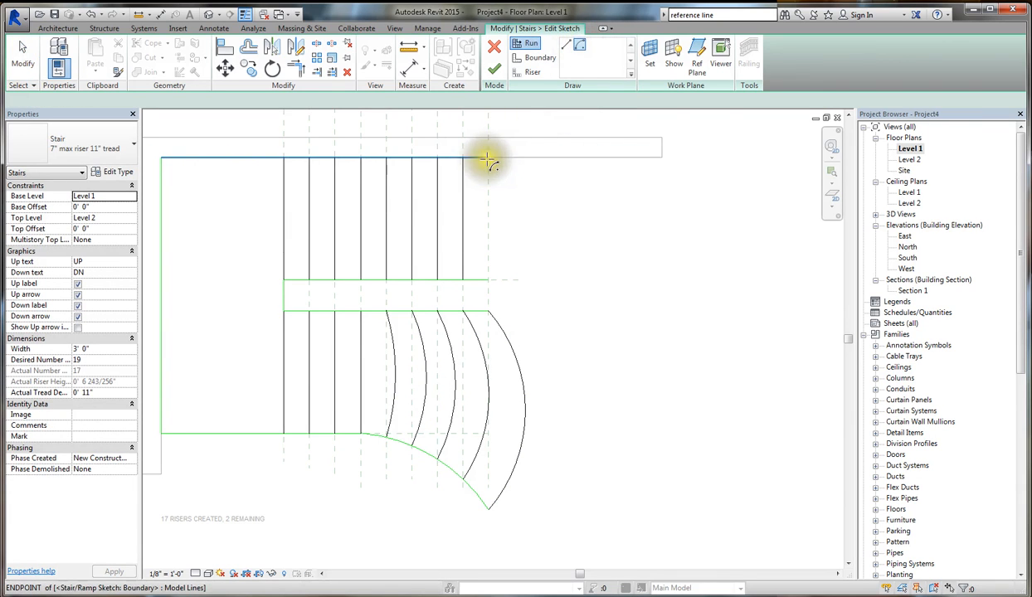
pyautogui.scroll(2, 489, 157)
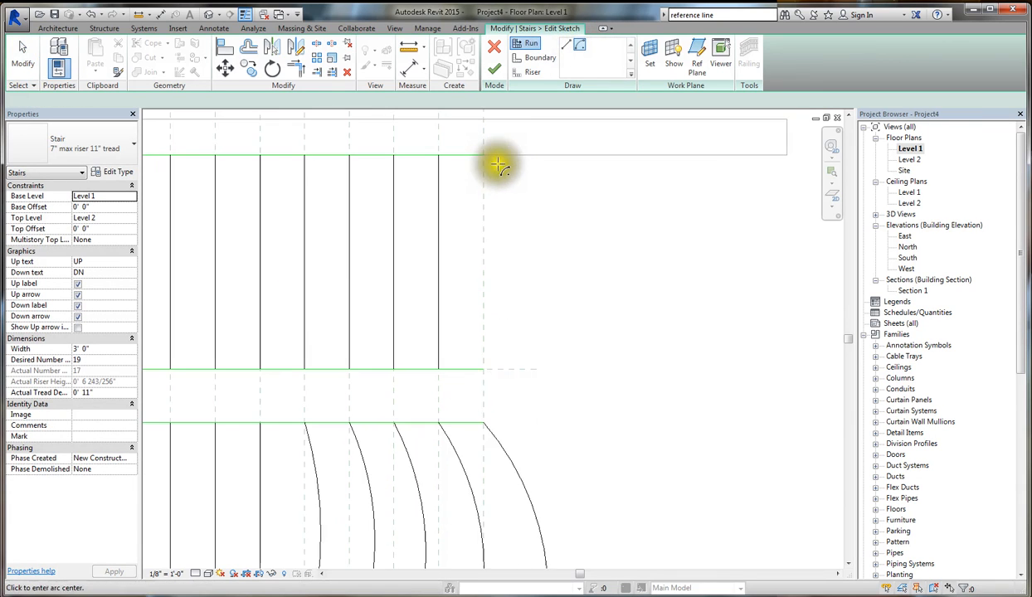
pyautogui.click(483, 370)
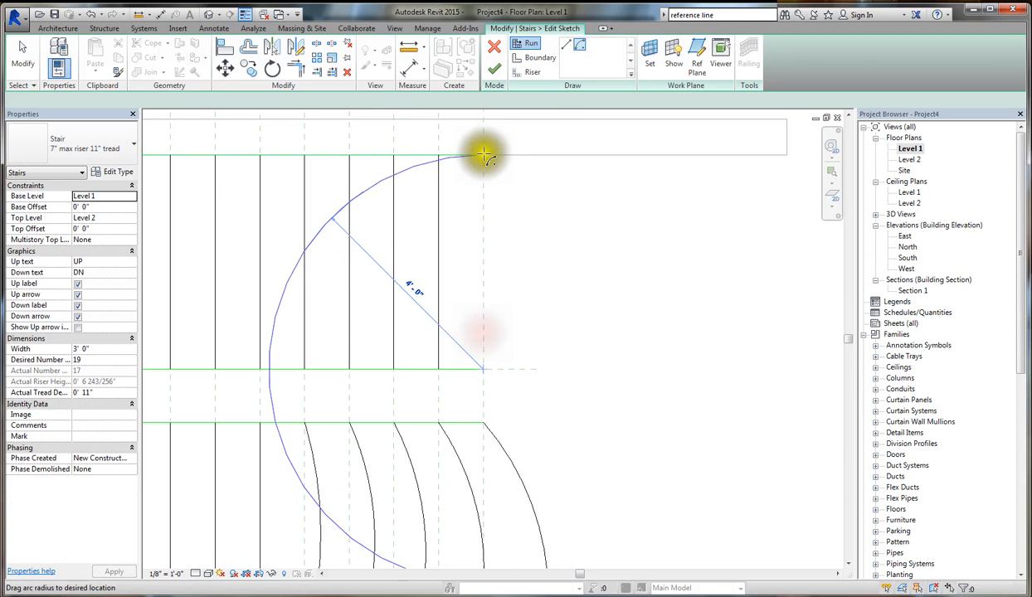
pyautogui.press('Escape')
pyautogui.press('Escape')
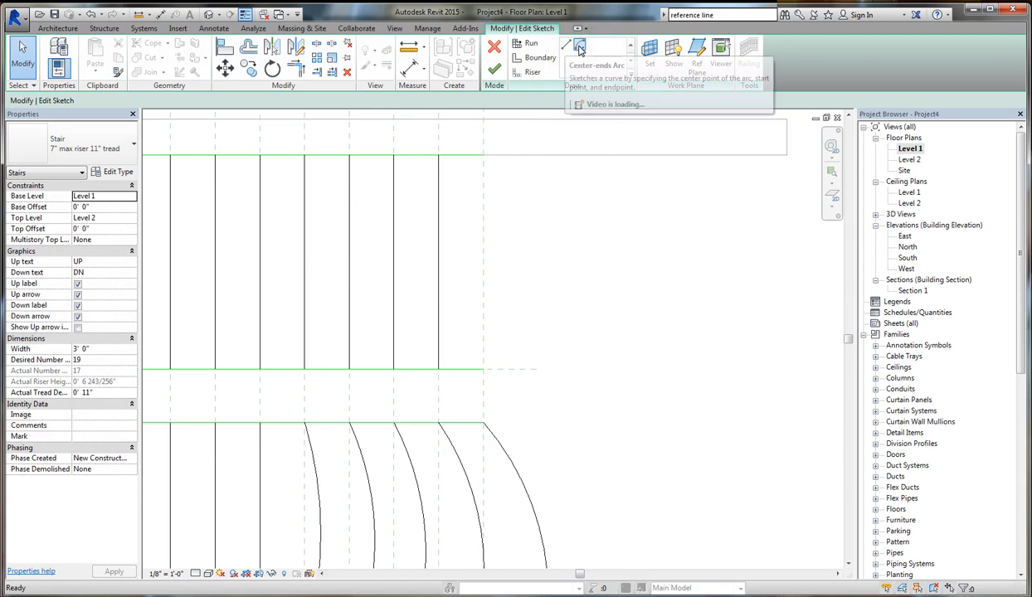
# - Draw an outward-bulging arc riser of about 2' 3" radius between the boundary endpoints at the upper flight's open end
pyautogui.click(523, 77)
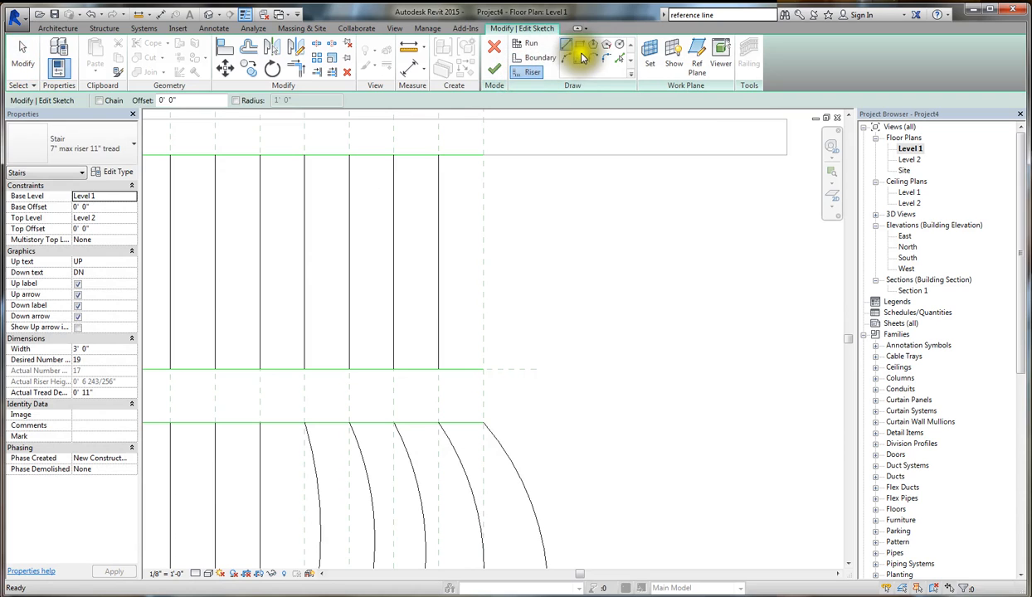
pyautogui.click(484, 155)
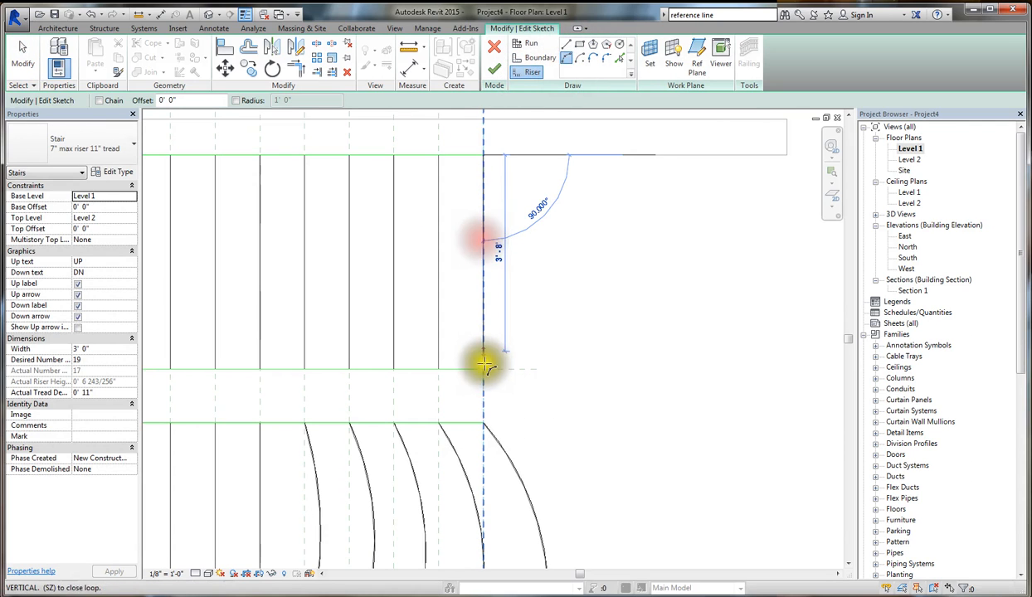
pyautogui.click(490, 366)
pyautogui.click(525, 327)
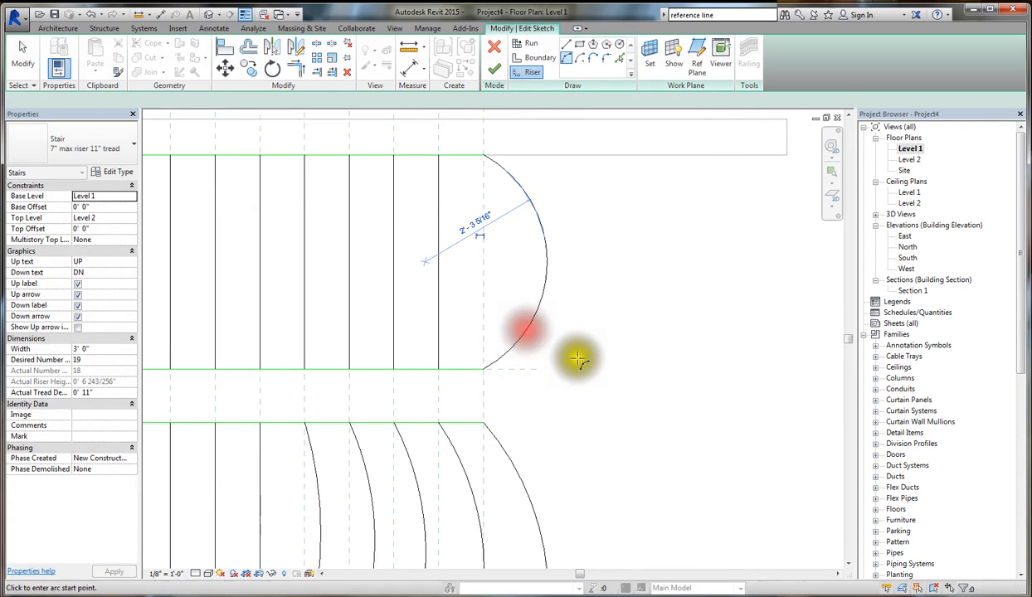
pyautogui.scroll(-3, 576, 359)
pyautogui.scroll(-2, 576, 363)
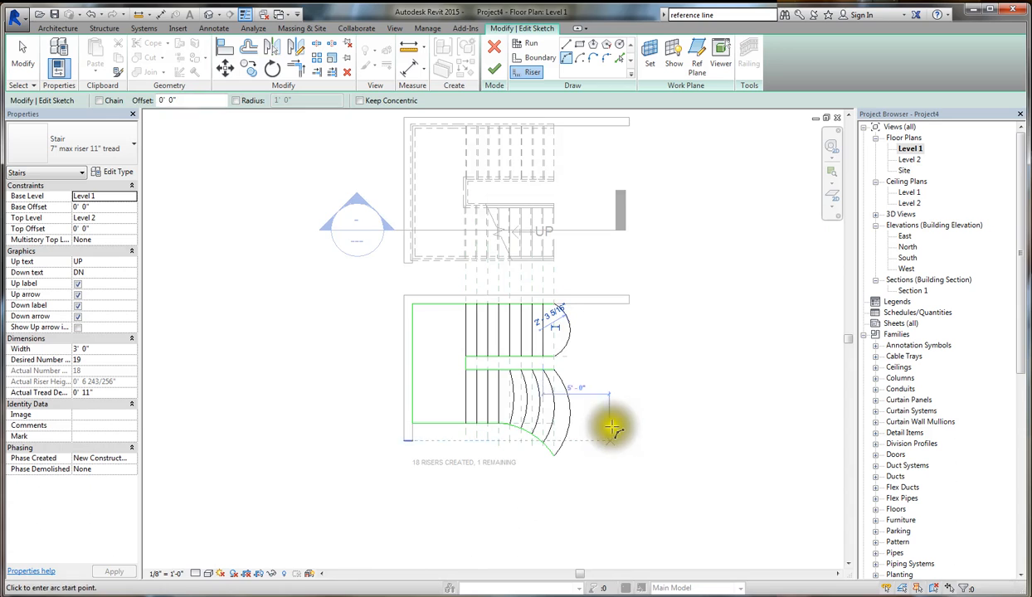
# - Finish the custom stair's sketch and inspect the arc-ended top of its upper flight in 3D
pyautogui.click(494, 70)
pyautogui.click(625, 359)
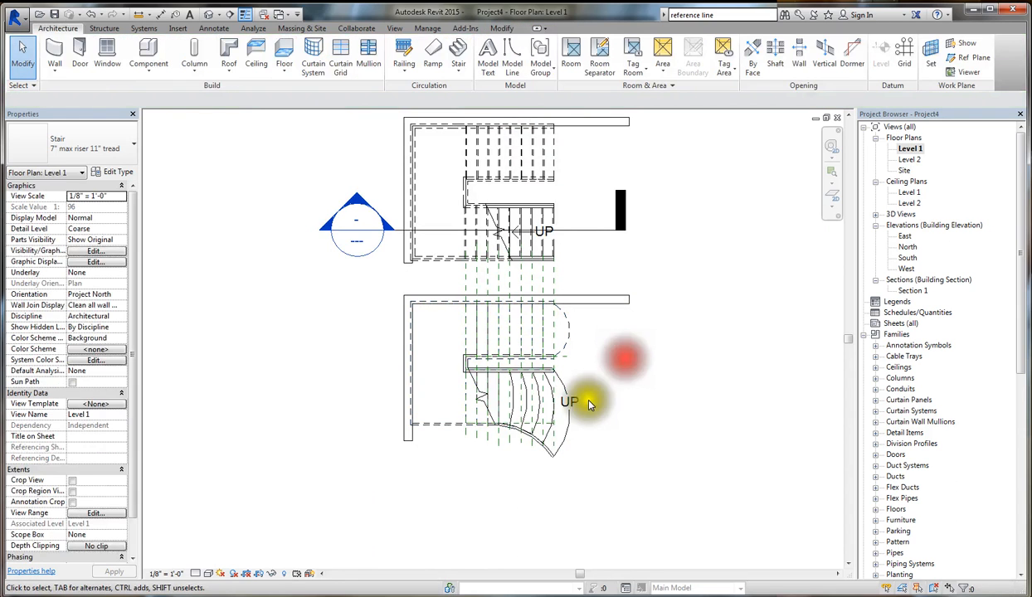
pyautogui.click(212, 15)
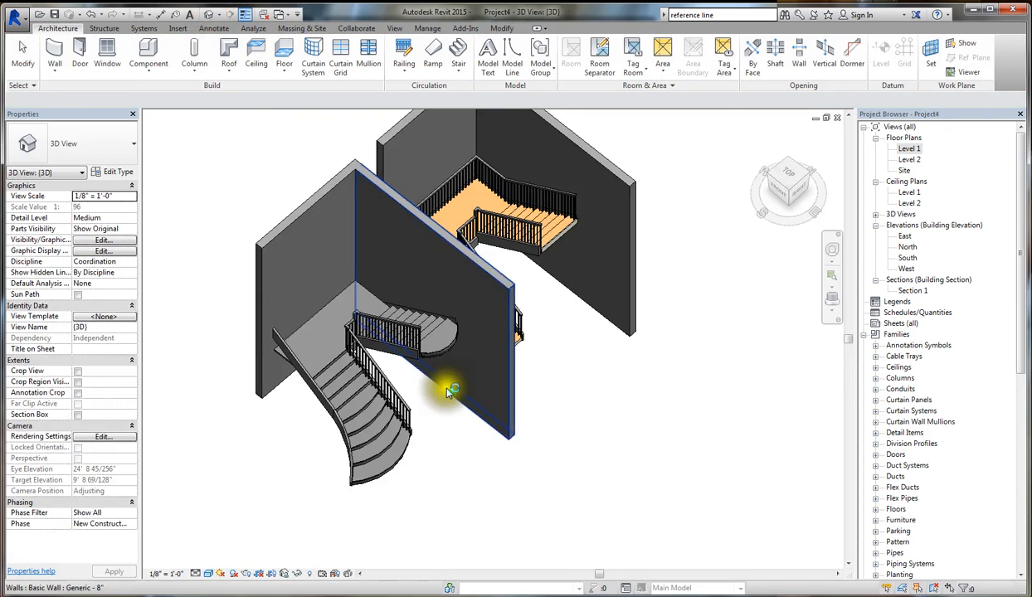
pyautogui.scroll(5, 449, 385)
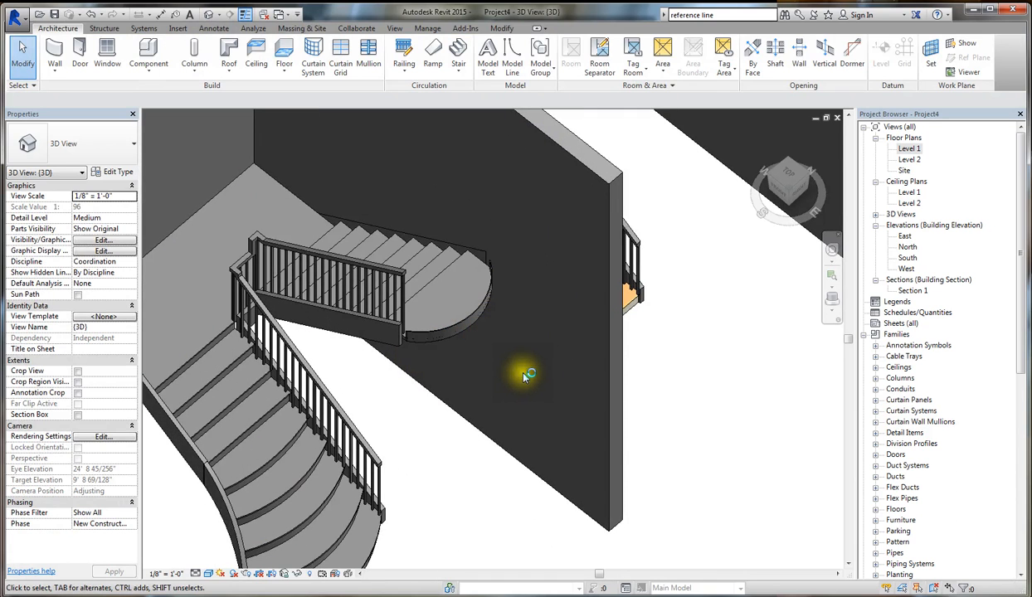
pyautogui.scroll(2, 523, 376)
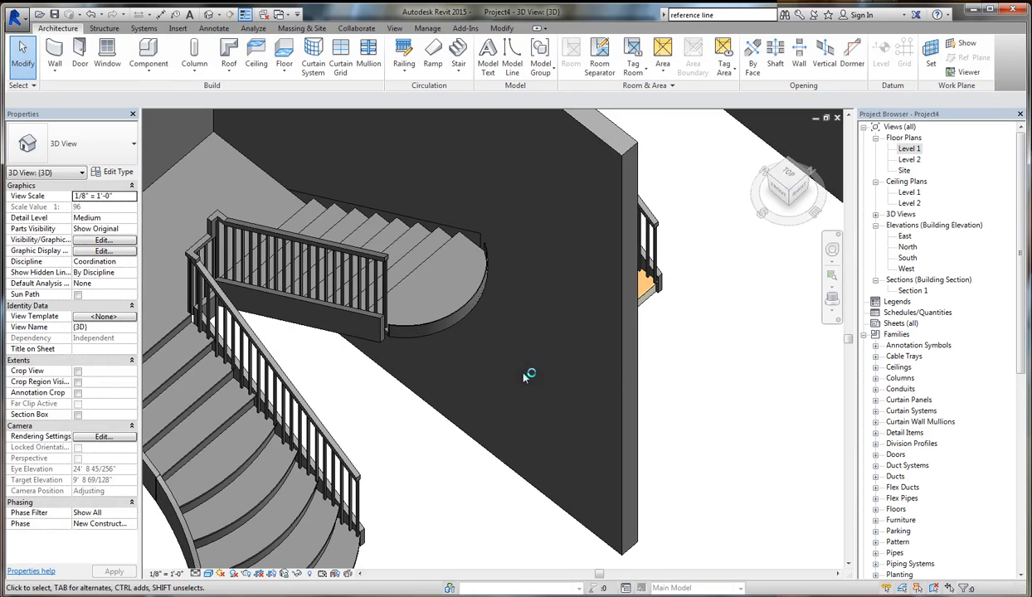
# - Open the Level 1 floor plan and delete the section line crossing the component-built stair, together with its section view
pyautogui.doubleClick(910, 149)
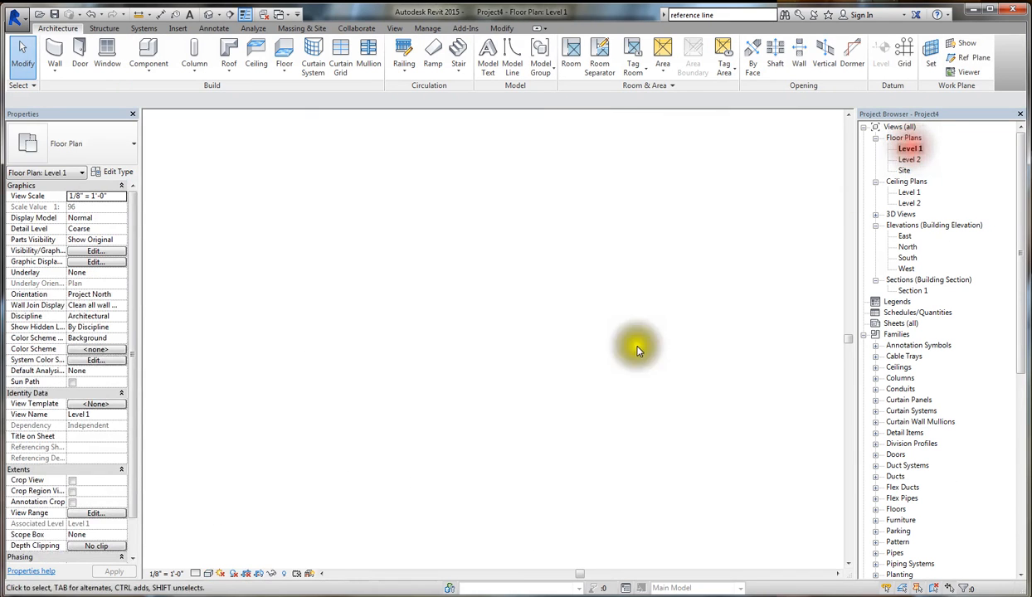
pyautogui.scroll(5, 525, 327)
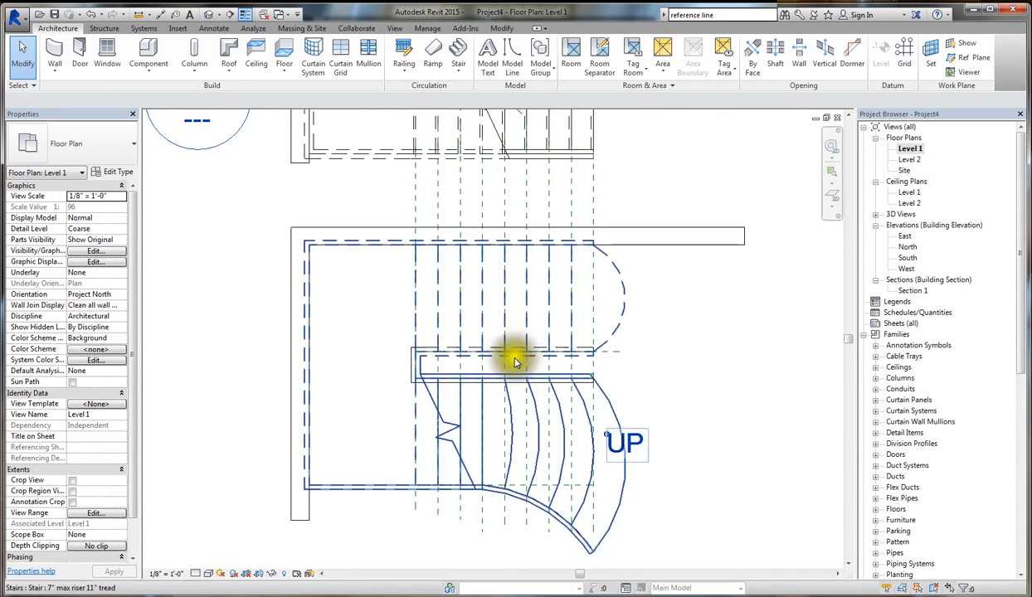
pyautogui.scroll(-2, 618, 446)
pyautogui.scroll(-2, 626, 448)
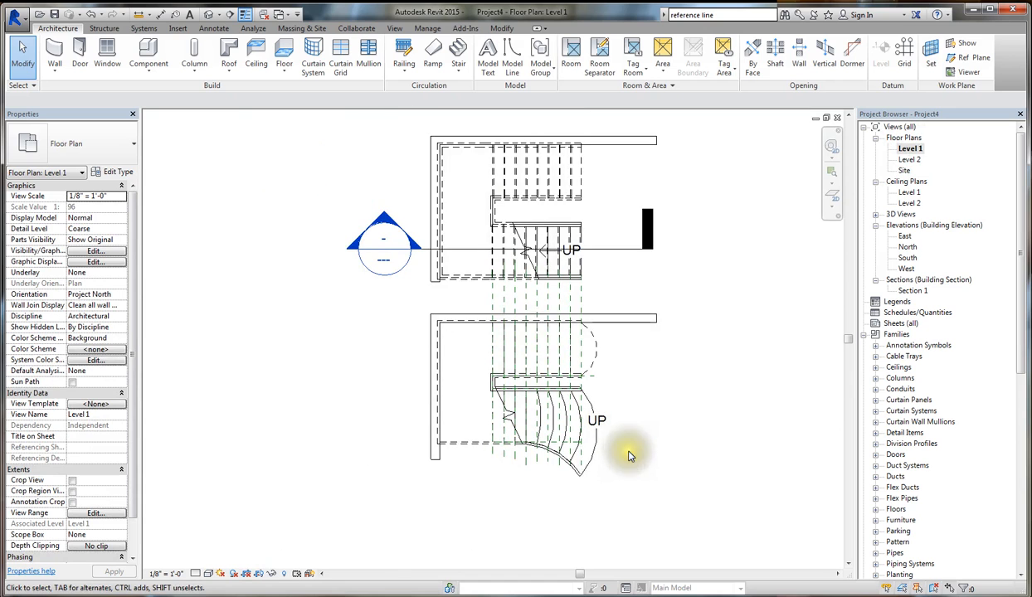
pyautogui.click(629, 251)
pyautogui.press('Delete')
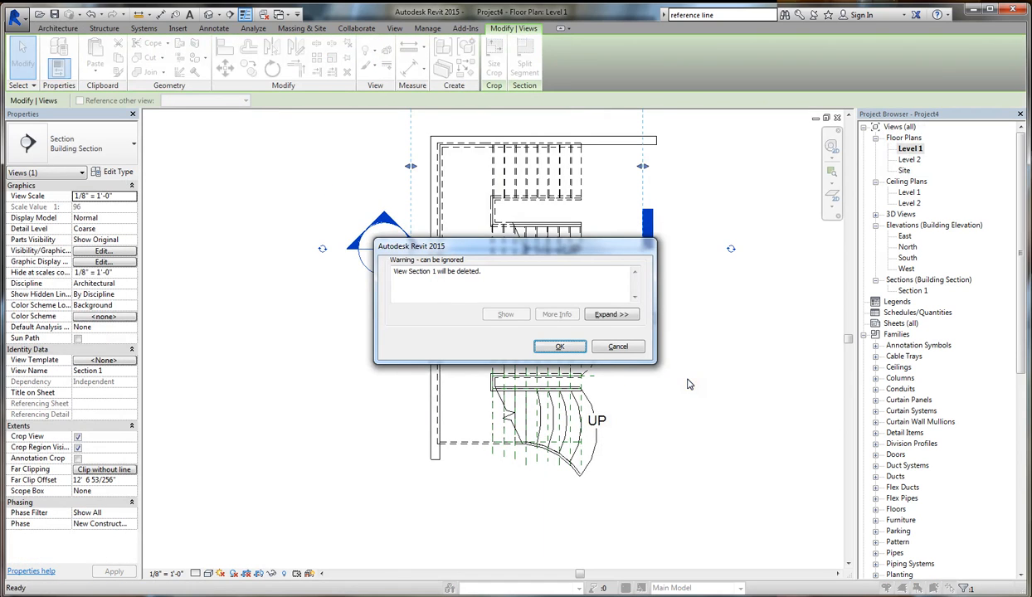
pyautogui.click(538, 349)
# - Delete all the vertical reference planes running through both stairs in the Level 1 plan
pyautogui.scroll(5, 575, 454)
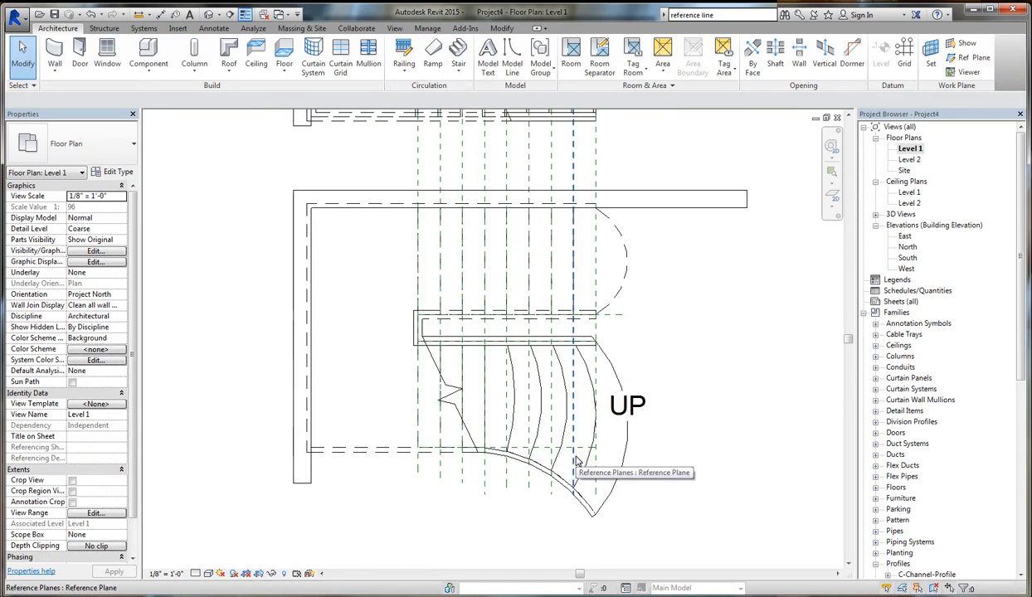
pyautogui.moveTo(622, 144); pyautogui.dragTo(400, 172)
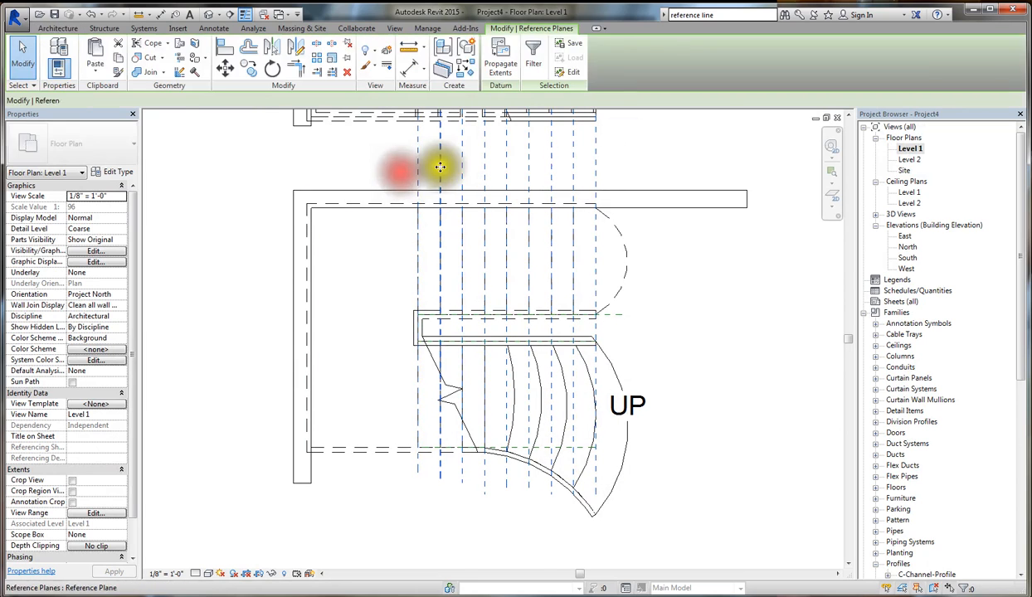
pyautogui.press('Delete')
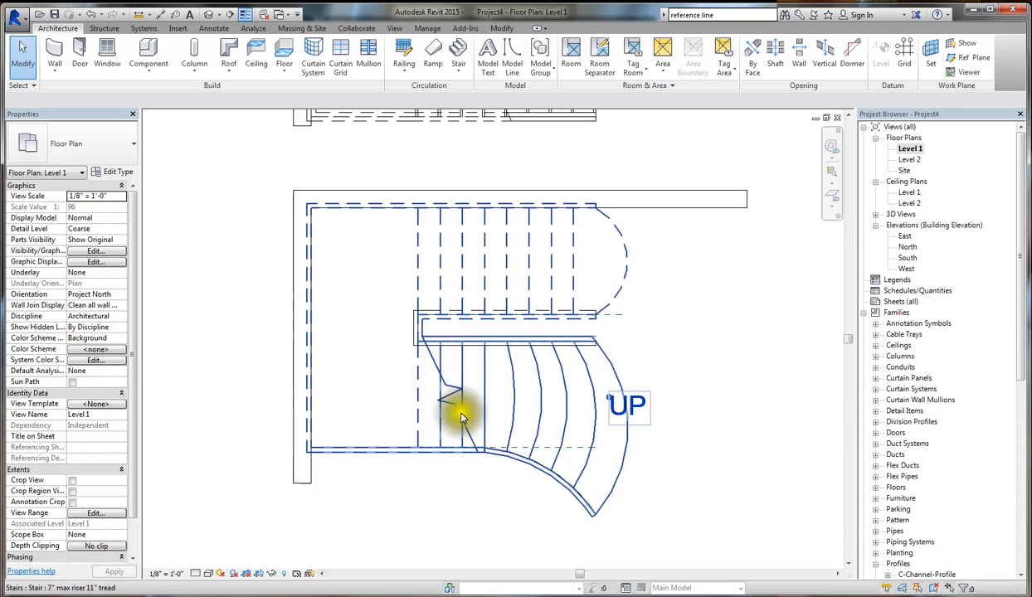
# - Examine the custom stair's break line and dashed upper flight, and check the cut plane in the Level 1 view range
pyautogui.scroll(-2, 442, 380)
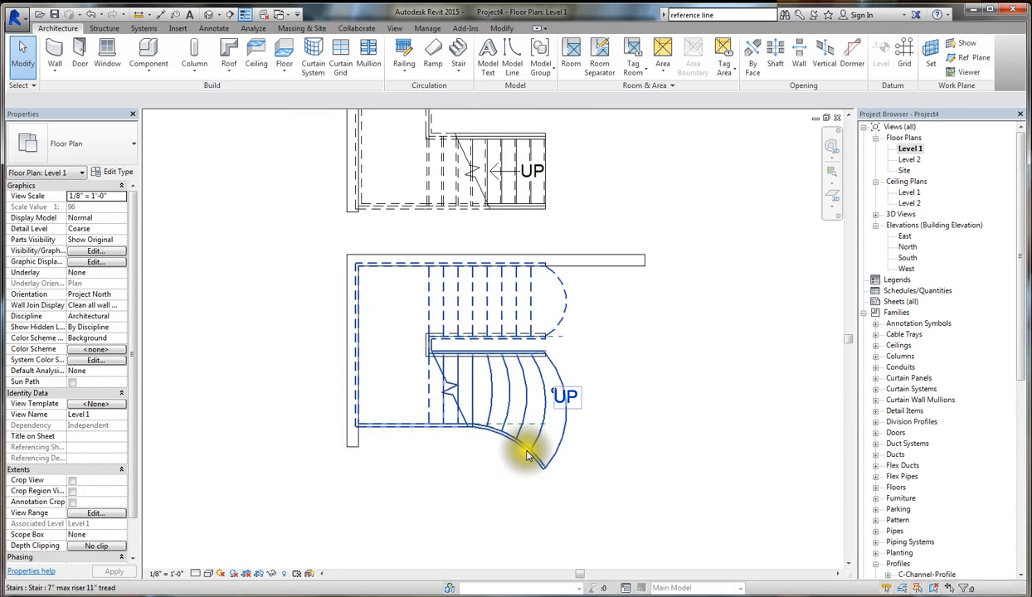
pyautogui.scroll(2, 531, 428)
pyautogui.scroll(-4, 521, 473)
pyautogui.scroll(3, 492, 427)
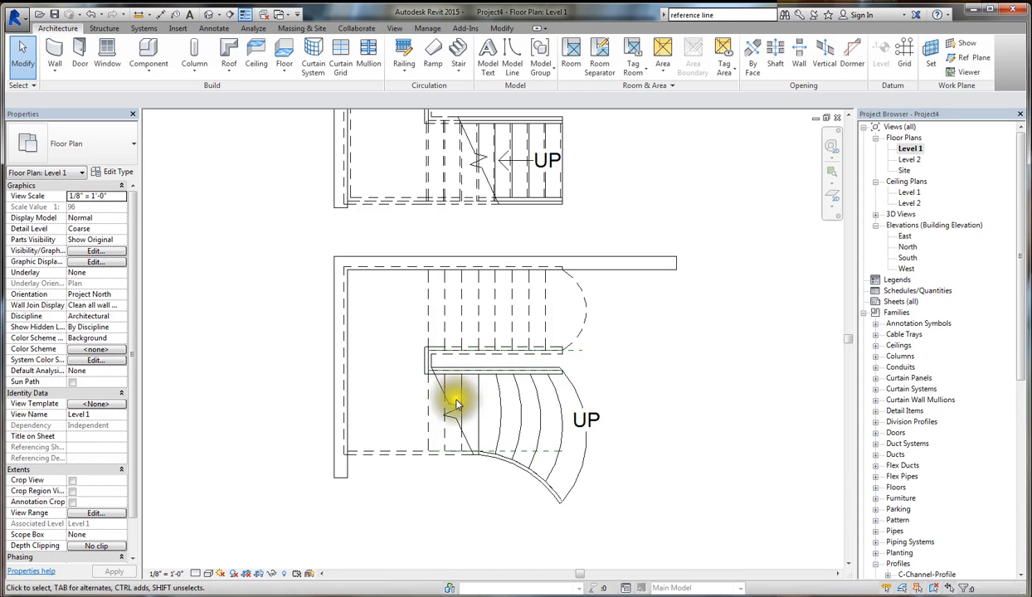
pyautogui.scroll(-1, 131, 384)
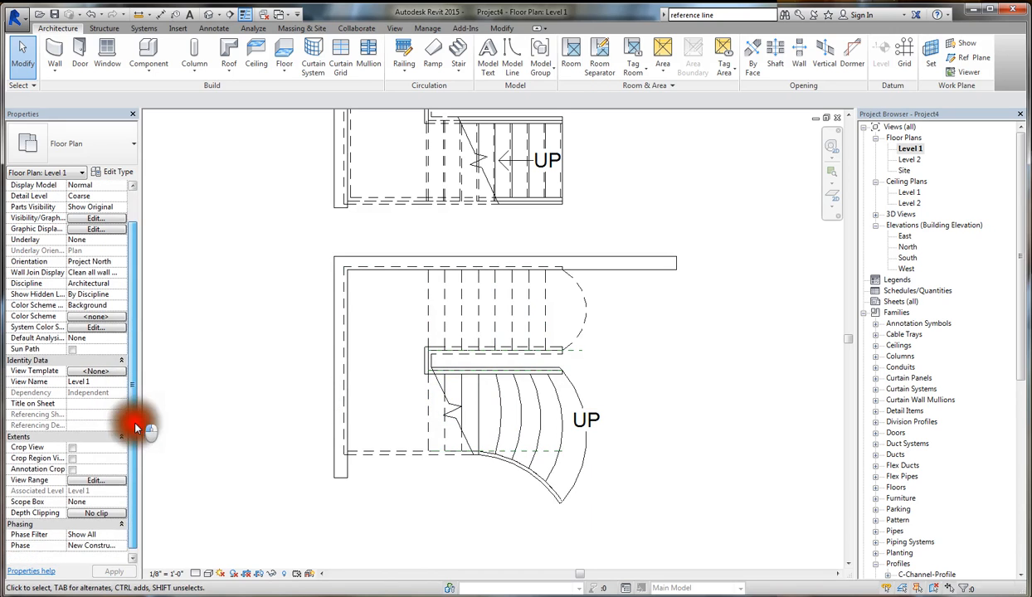
pyautogui.click(100, 482)
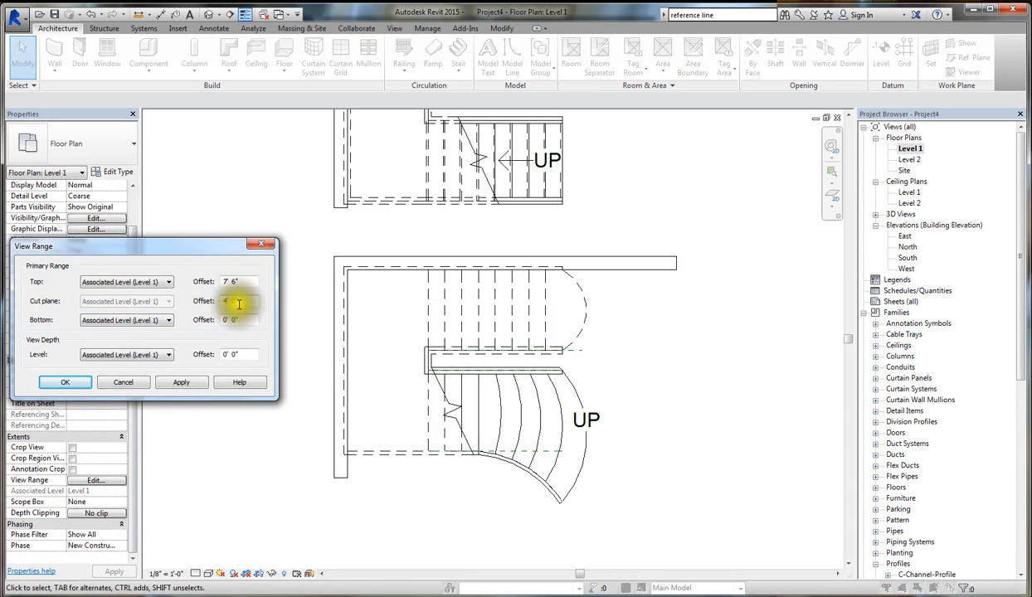
pyautogui.click(126, 382)
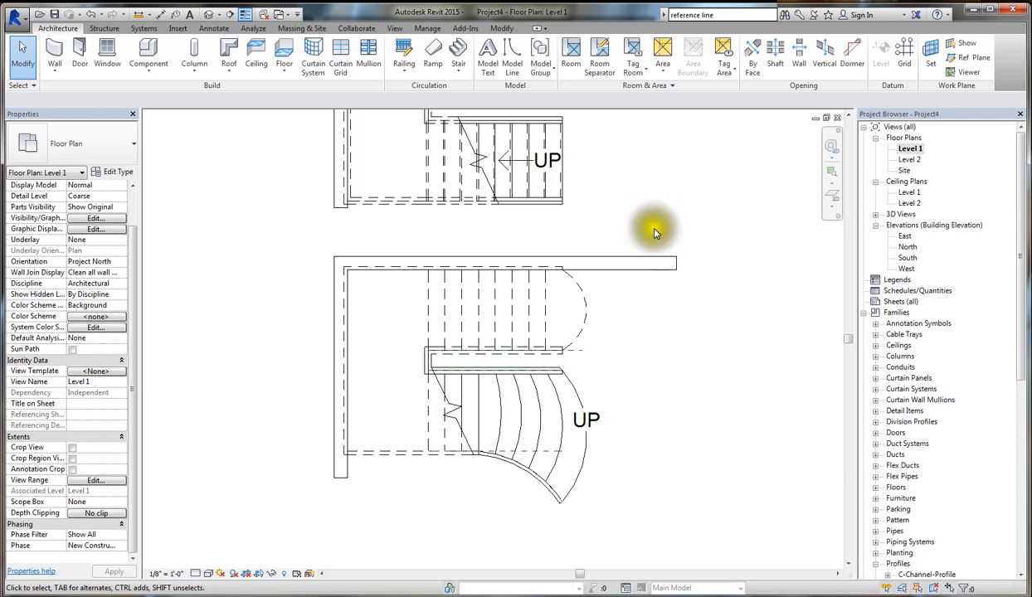
pyautogui.click(454, 421)
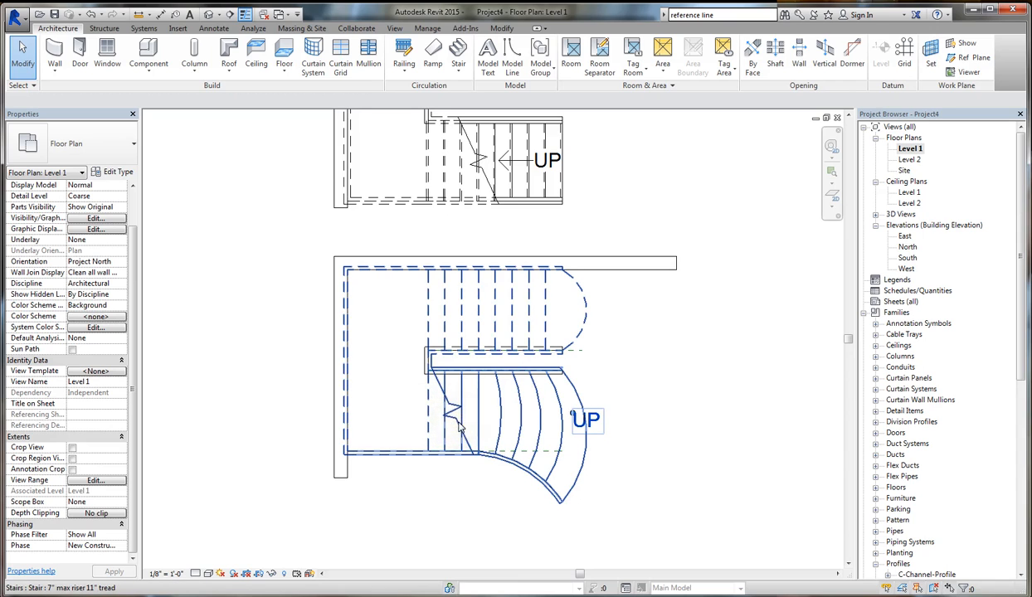
pyautogui.click(484, 322)
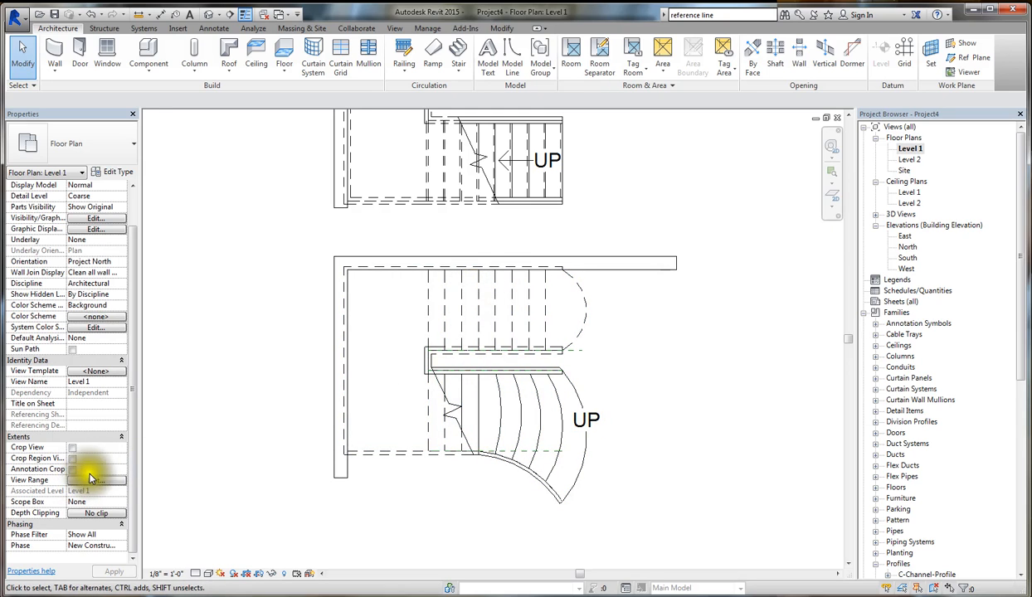
pyautogui.click(235, 399)
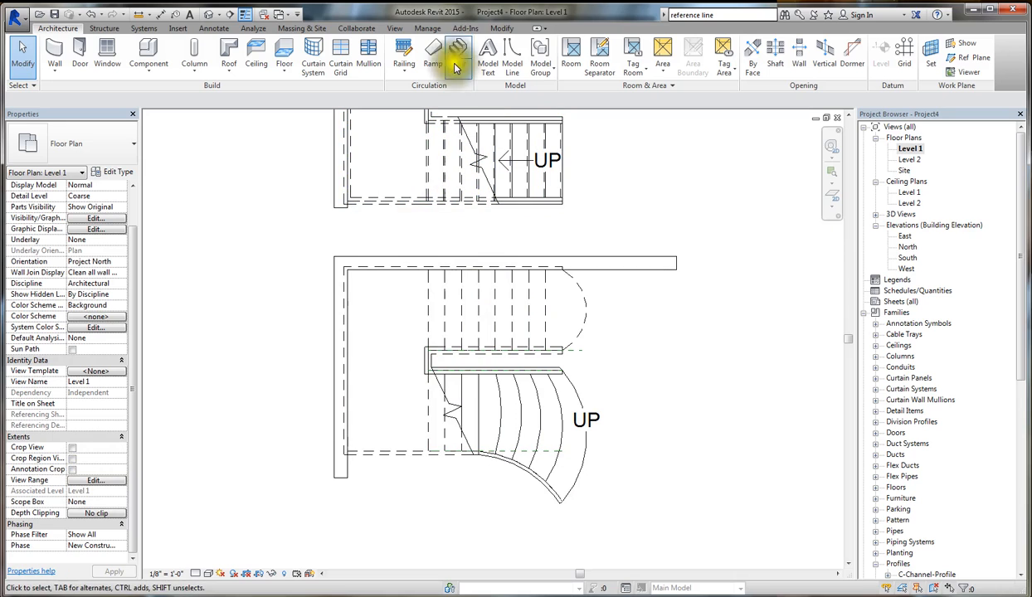
# - Start a plan region in the Level 1 plan and draw its rectangular boundary around the whole custom stair
pyautogui.click(395, 28)
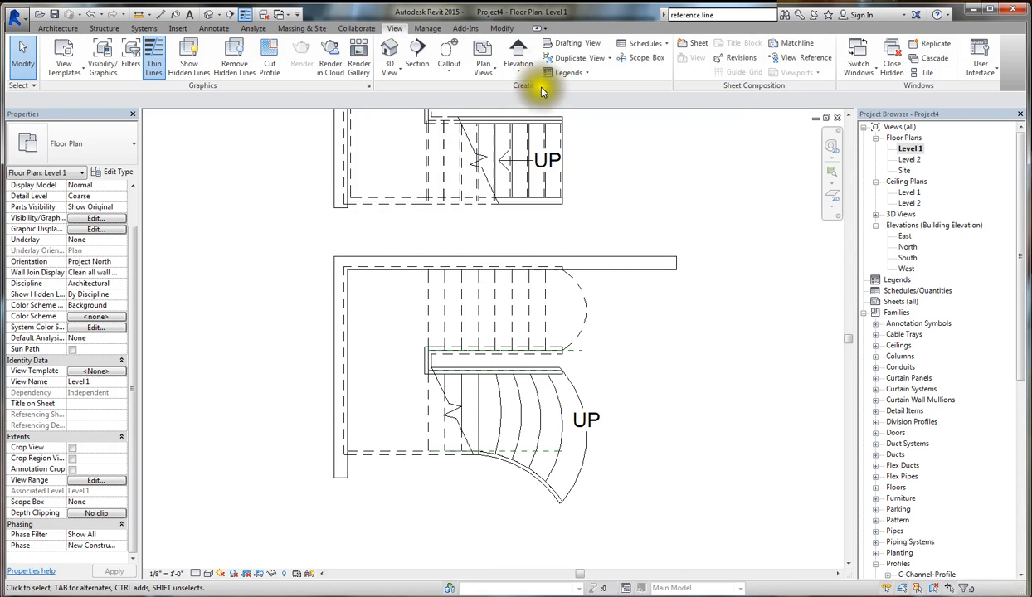
pyautogui.click(485, 70)
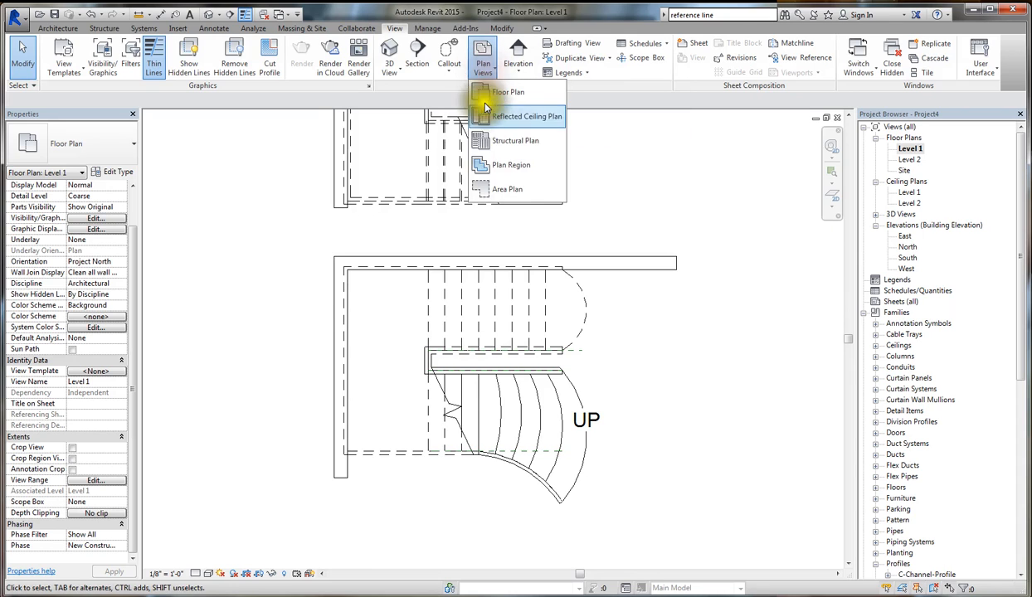
pyautogui.click(502, 165)
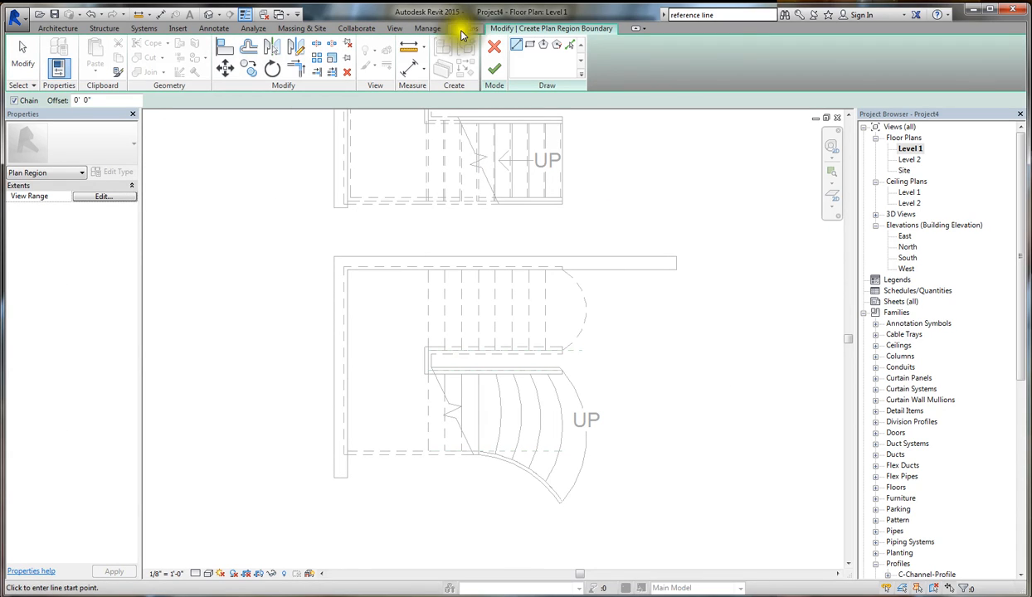
pyautogui.click(529, 45)
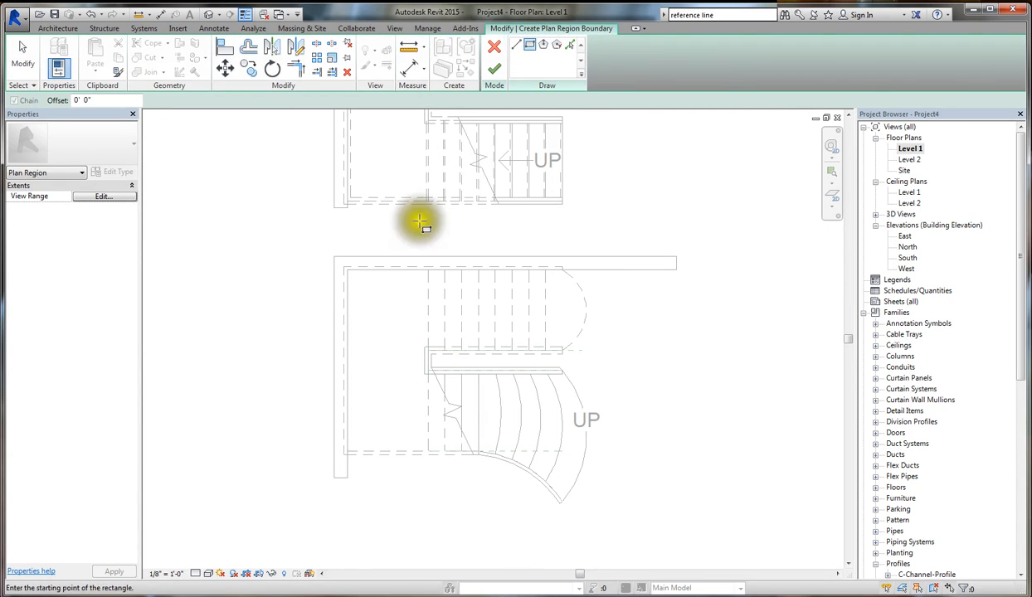
pyautogui.click(335, 247)
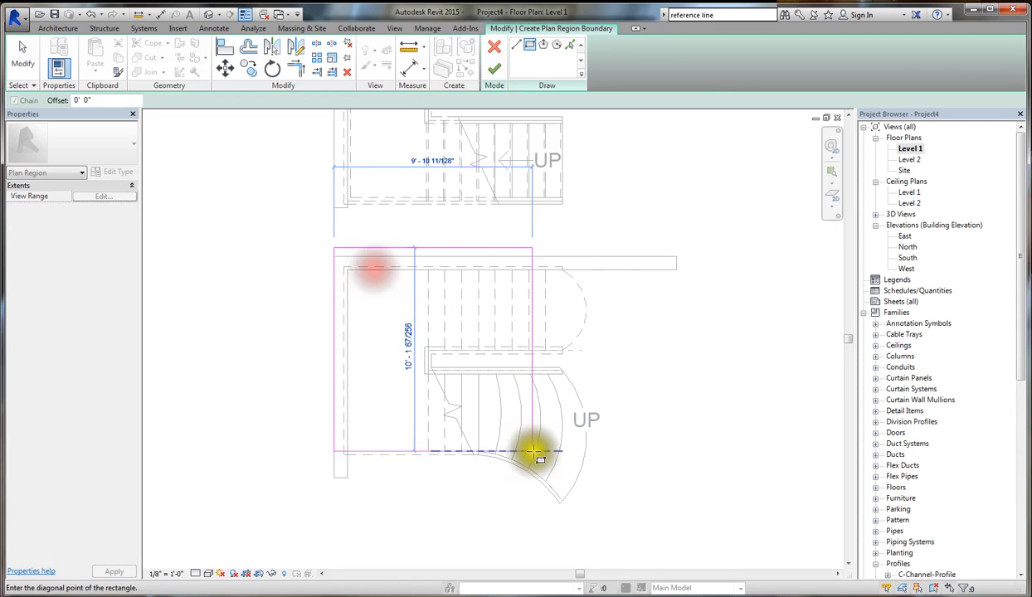
pyautogui.click(621, 518)
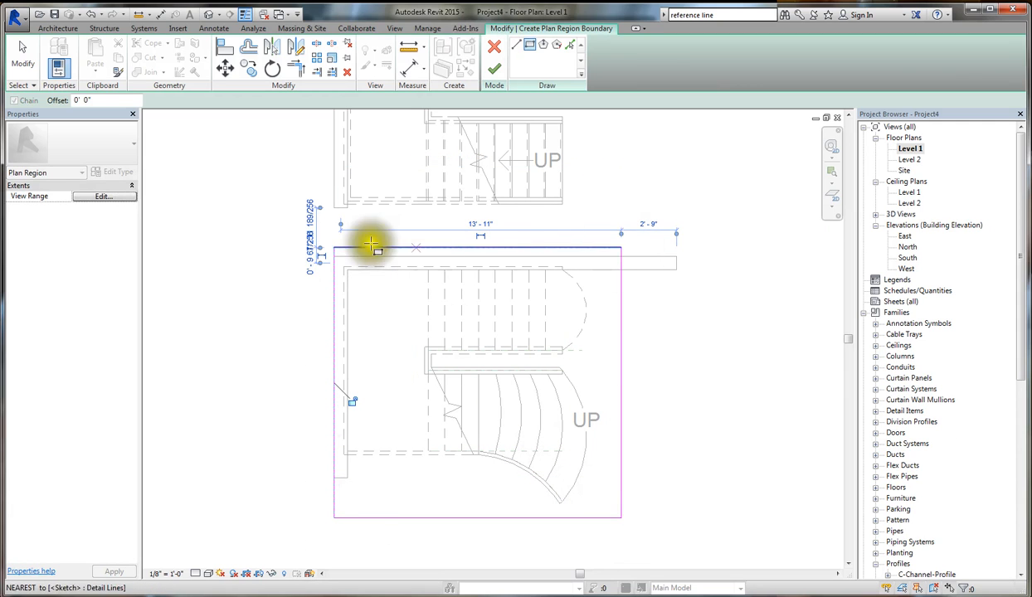
# - Set the plan region's cut plane offset to 6' 0" from Level 1 and finish the region
pyautogui.click(96, 196)
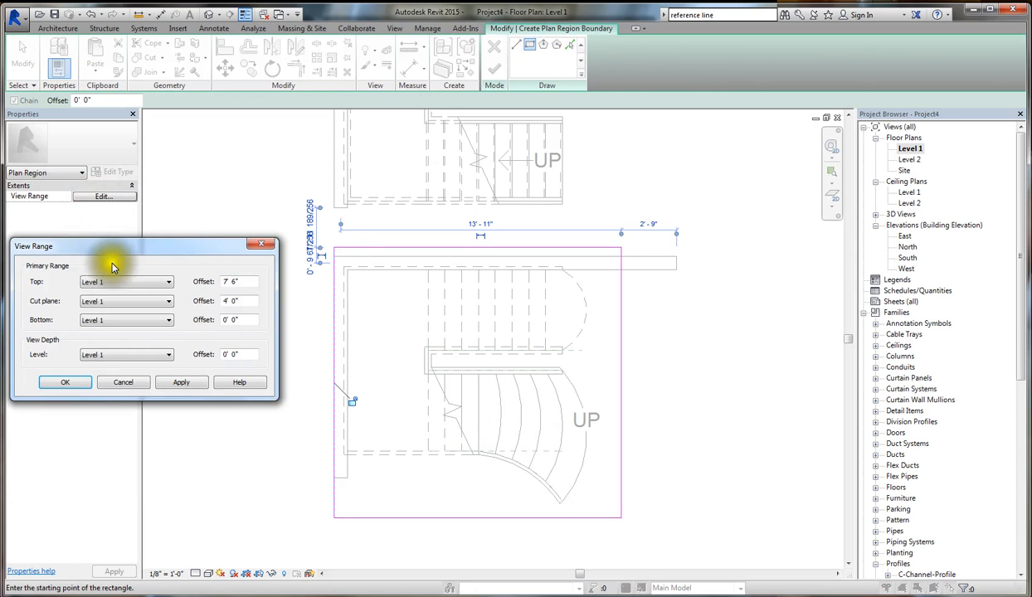
pyautogui.doubleClick(241, 300)
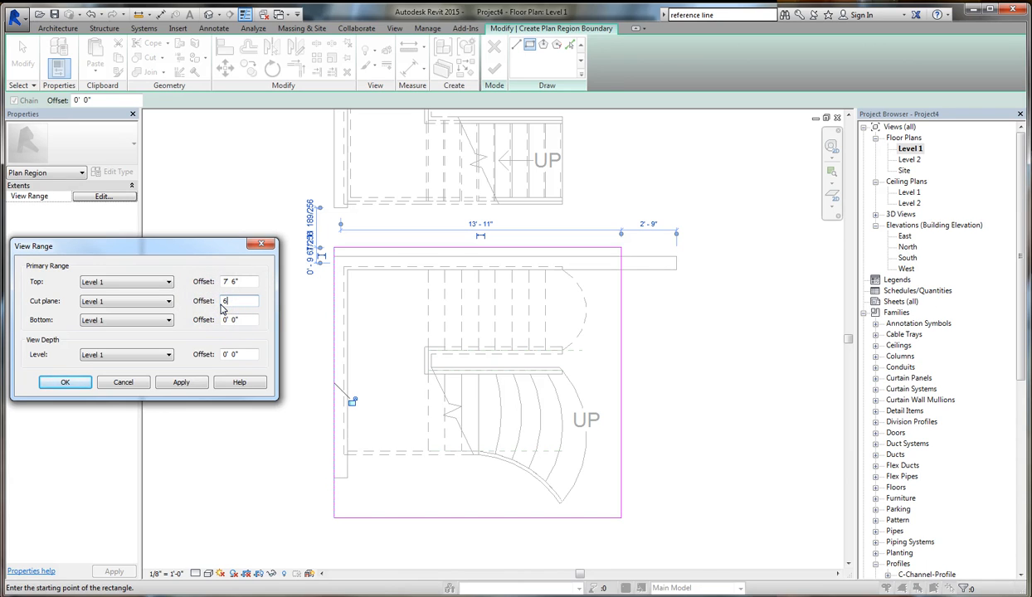
pyautogui.press('Return')
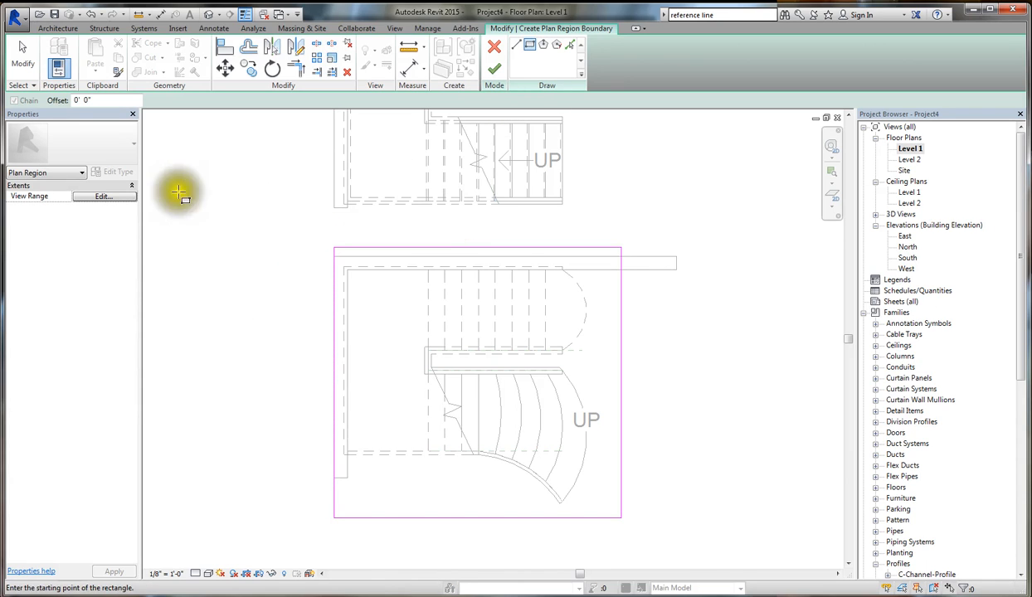
pyautogui.click(105, 195)
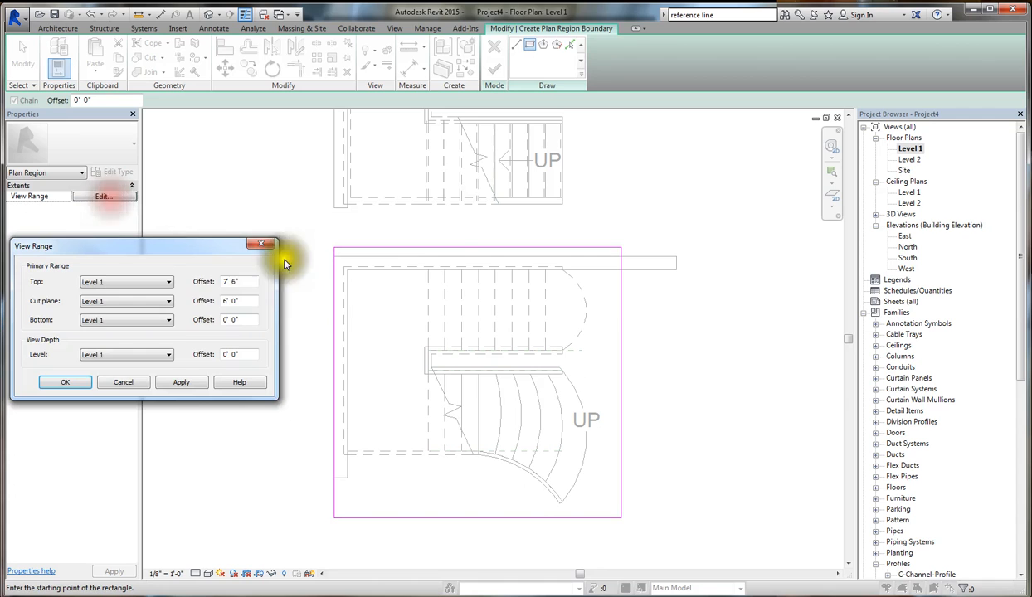
pyautogui.click(83, 386)
pyautogui.click(496, 71)
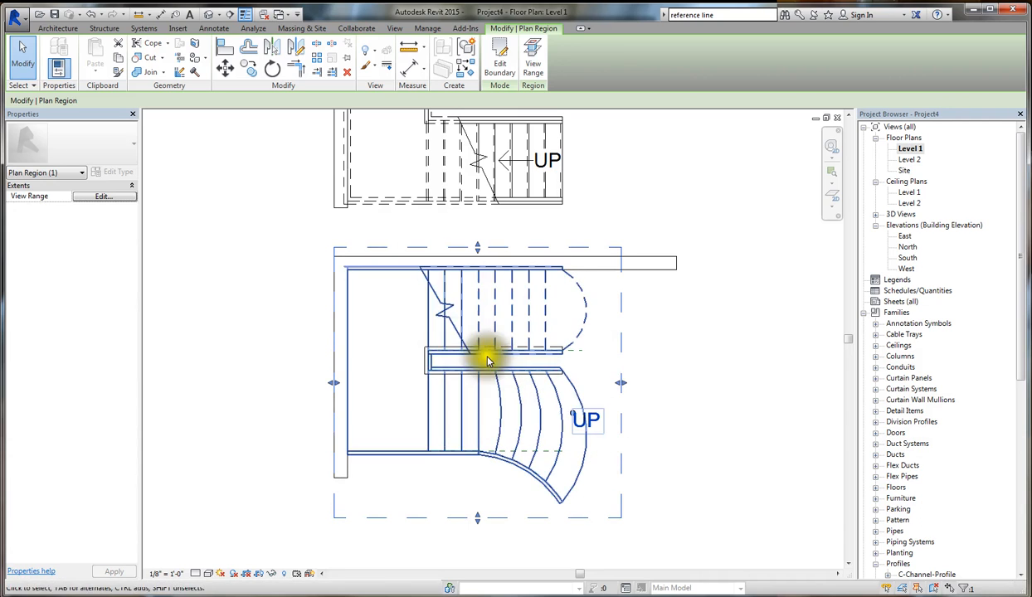
# - Raise the plan region's cut plane offset to 6' 6", apply it, and raise the offset further
pyautogui.click(108, 197)
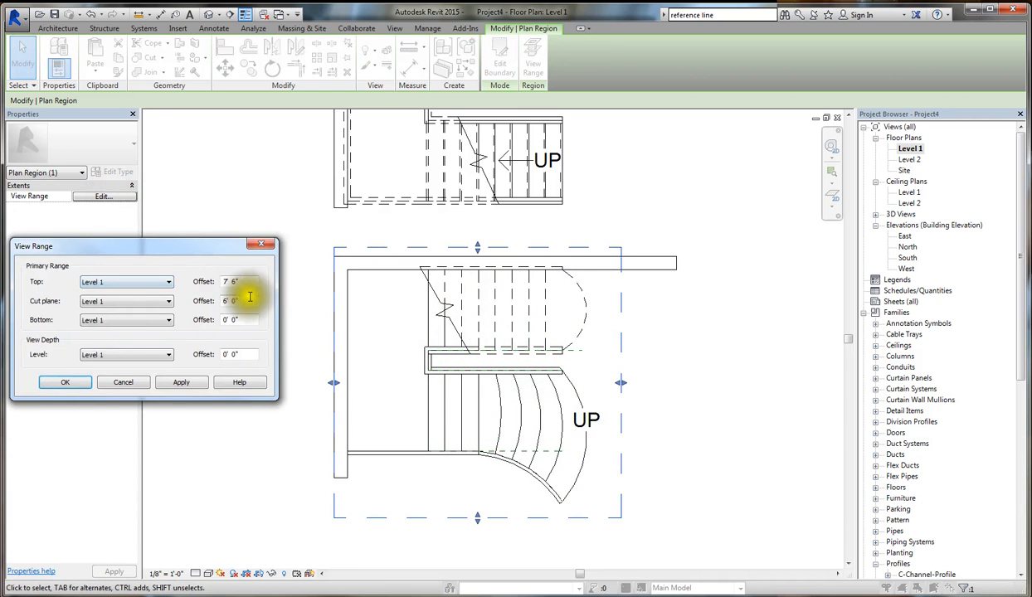
pyautogui.doubleClick(243, 300)
pyautogui.write('6 6')
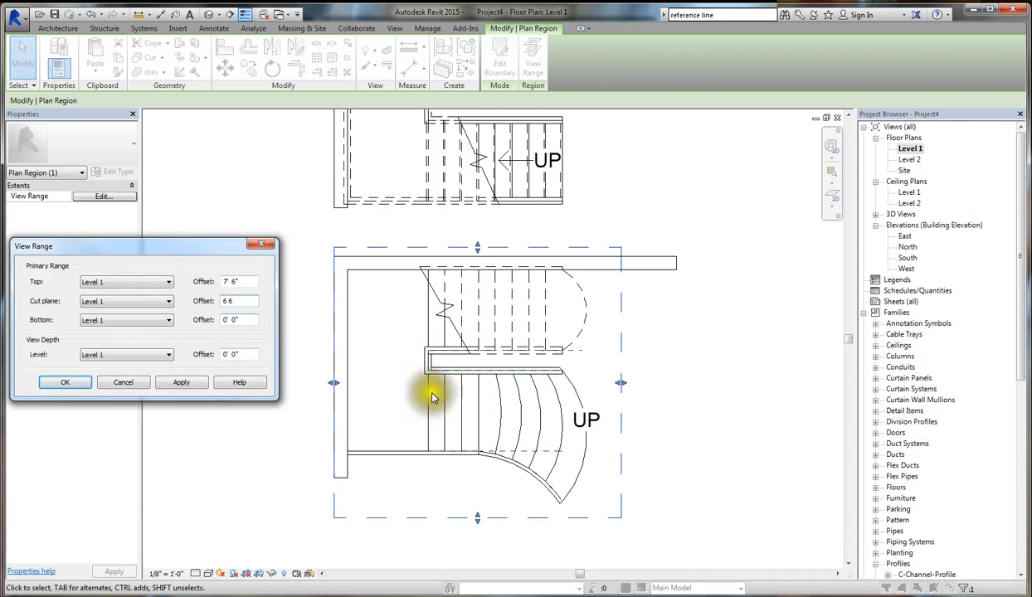
pyautogui.click(180, 382)
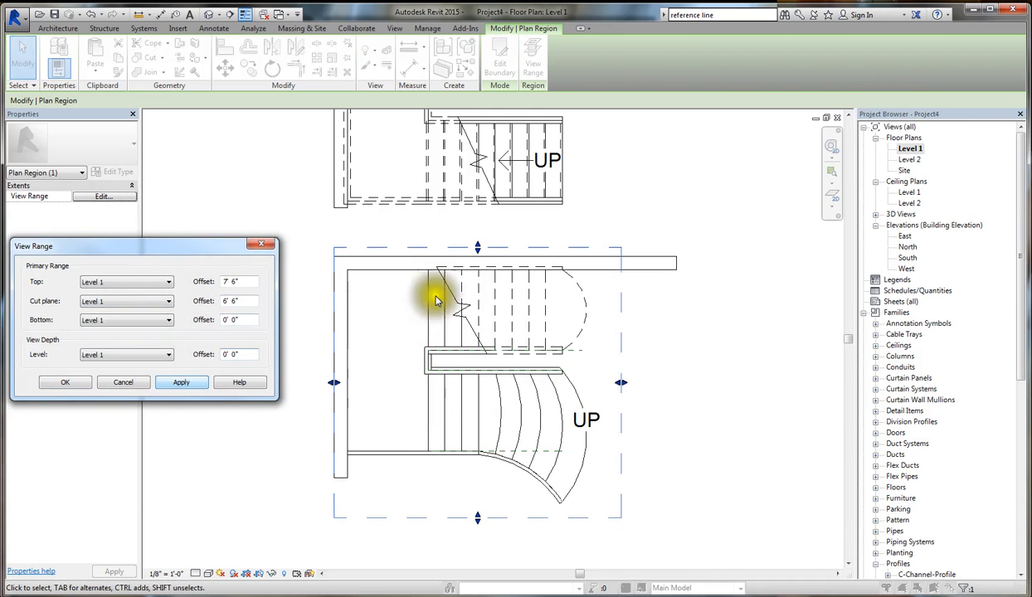
pyautogui.click(231, 301)
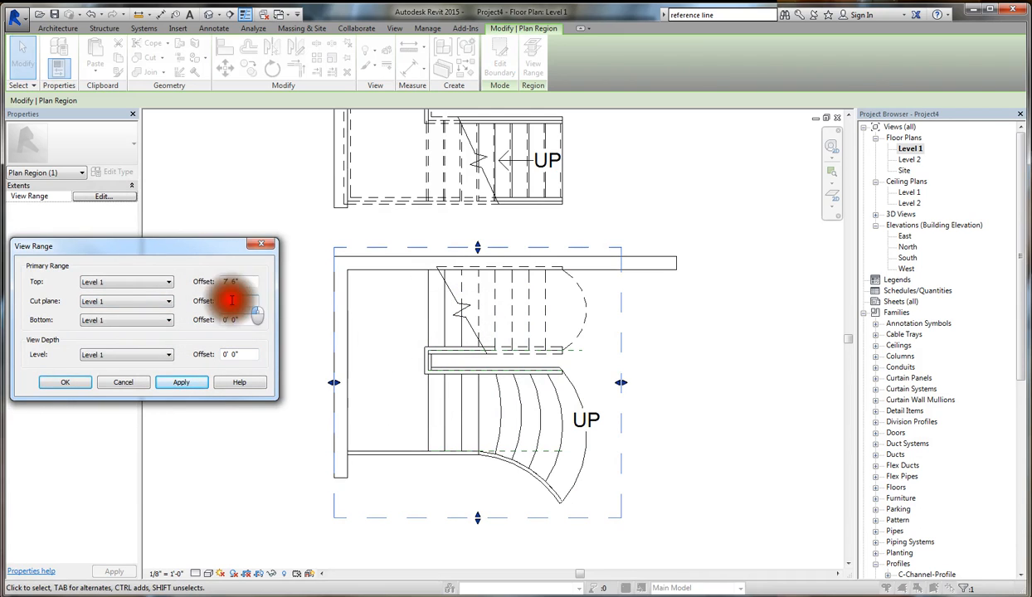
pyautogui.press('Return')
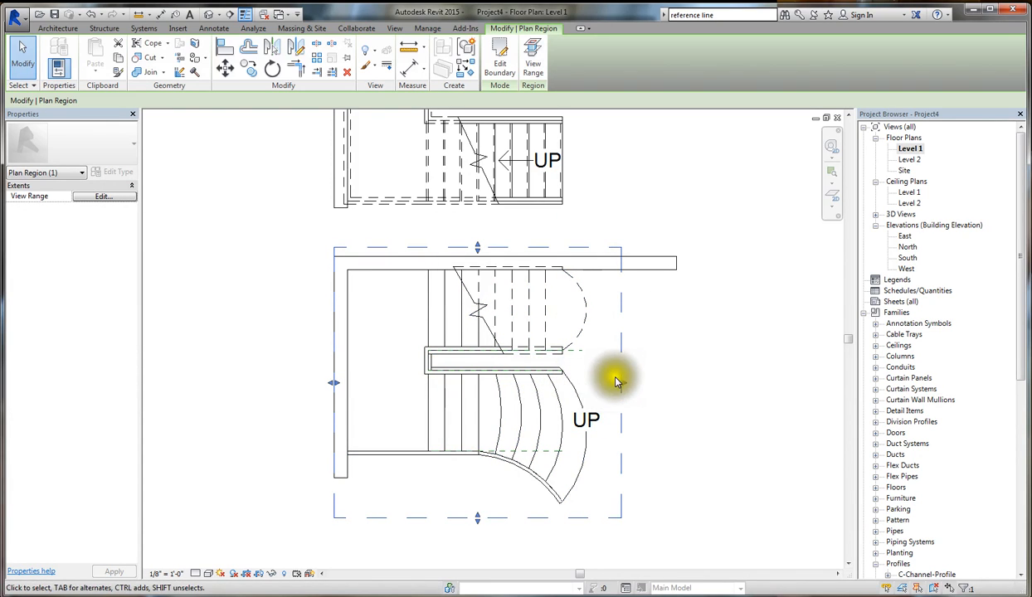
pyautogui.click(654, 365)
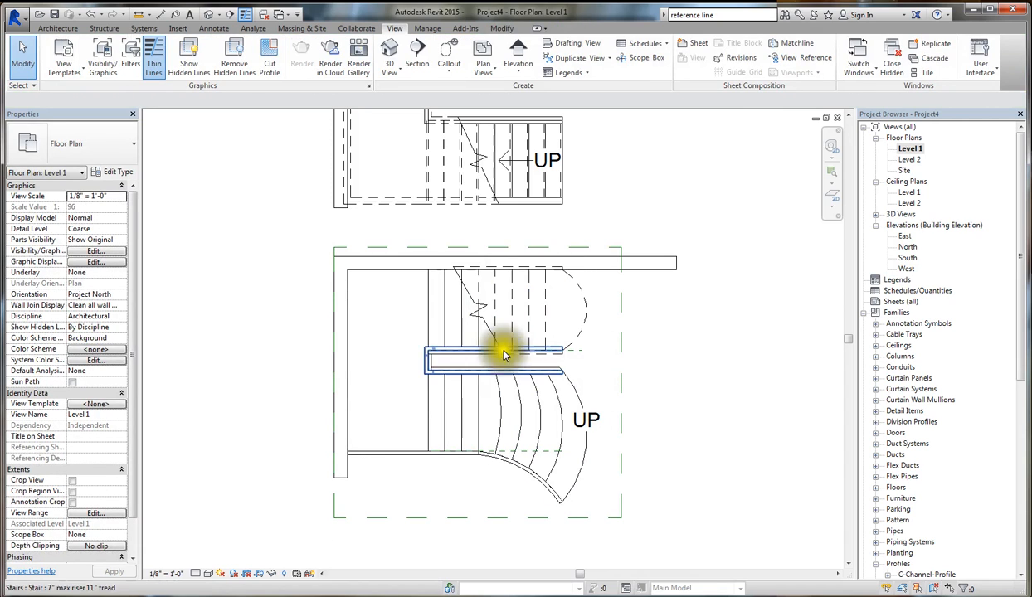
pyautogui.click(492, 75)
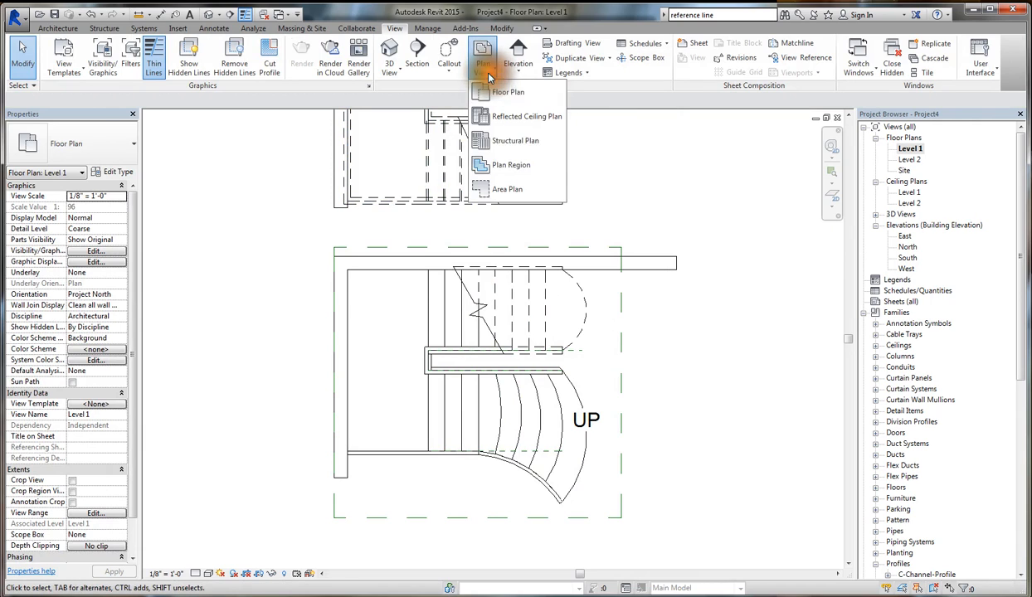
pyautogui.click(652, 384)
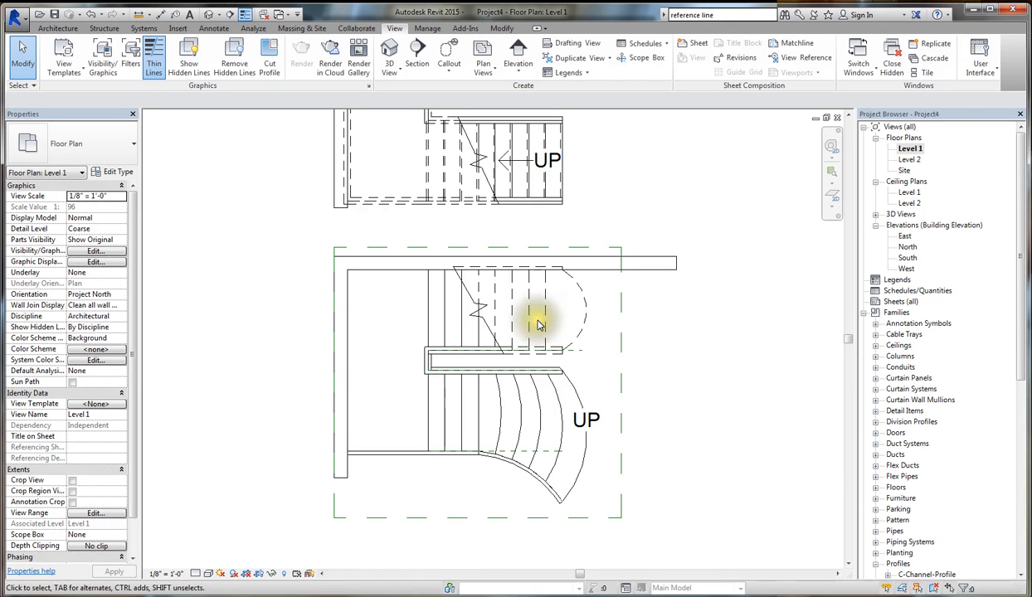
# - Open the Level 1 plan's visibility/graphic overrides, expand the Stairs category and widen the Visibility column to show full subcategory names
pyautogui.scroll(3, 541, 320)
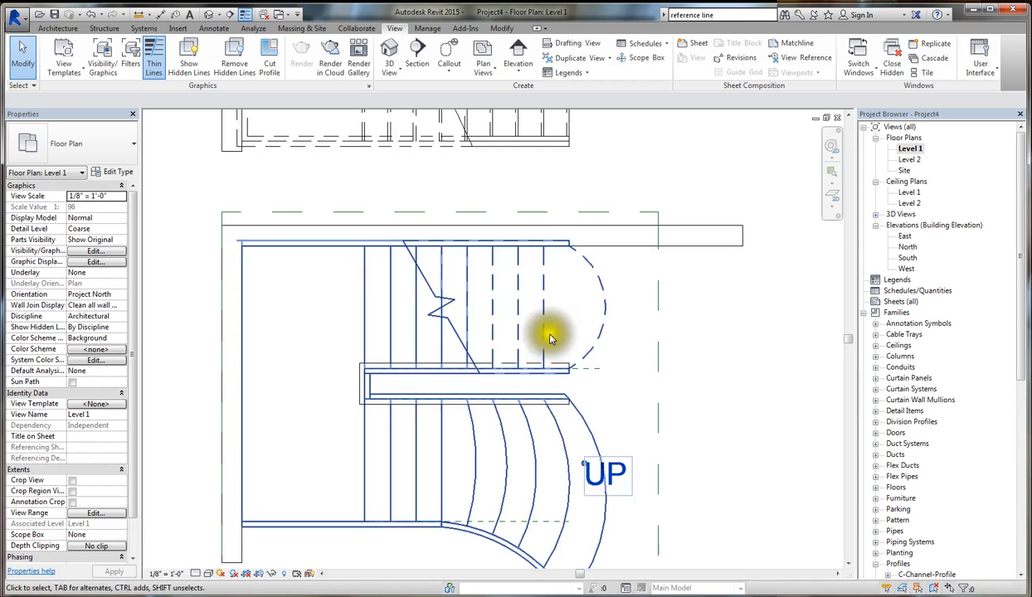
pyautogui.click(178, 375)
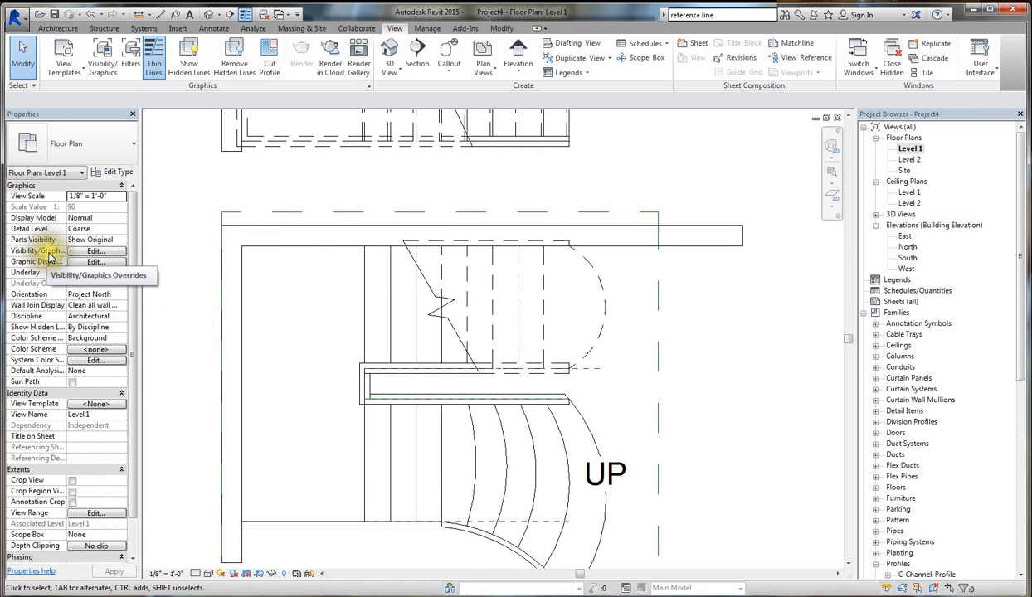
pyautogui.click(93, 250)
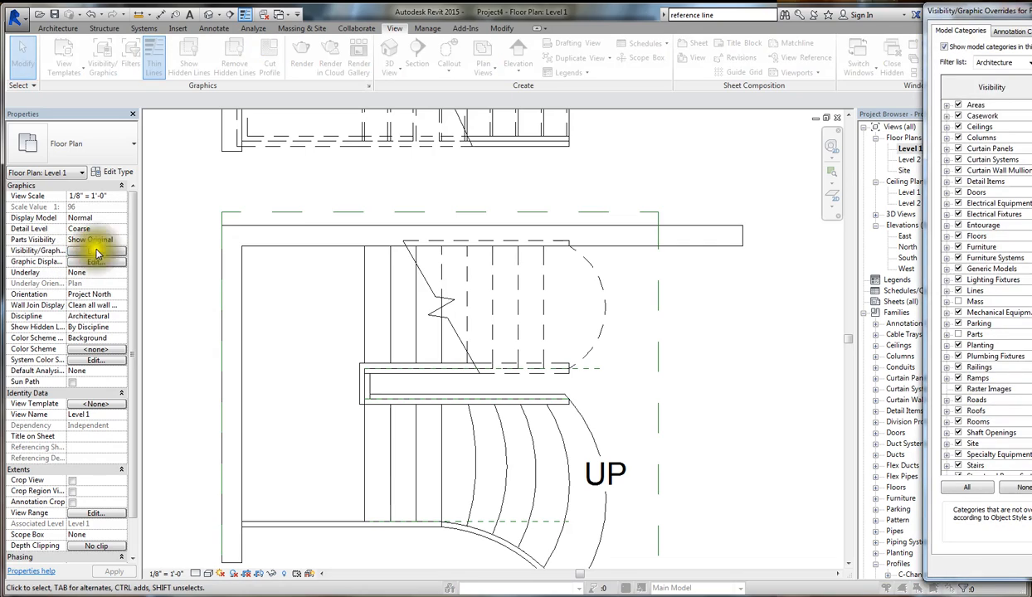
pyautogui.moveTo(979, 11); pyautogui.dragTo(210, 69)
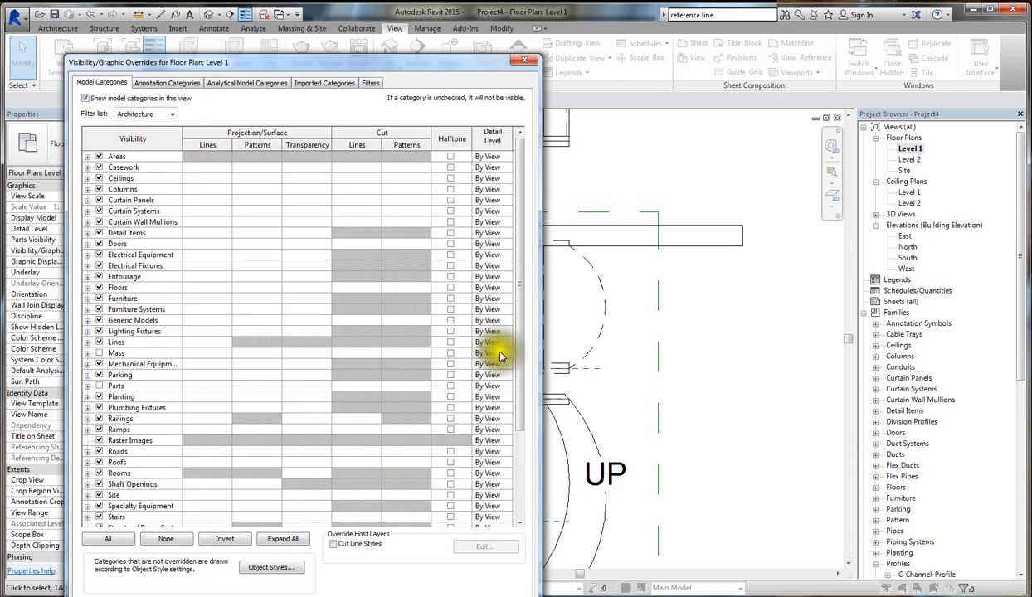
pyautogui.click(521, 481)
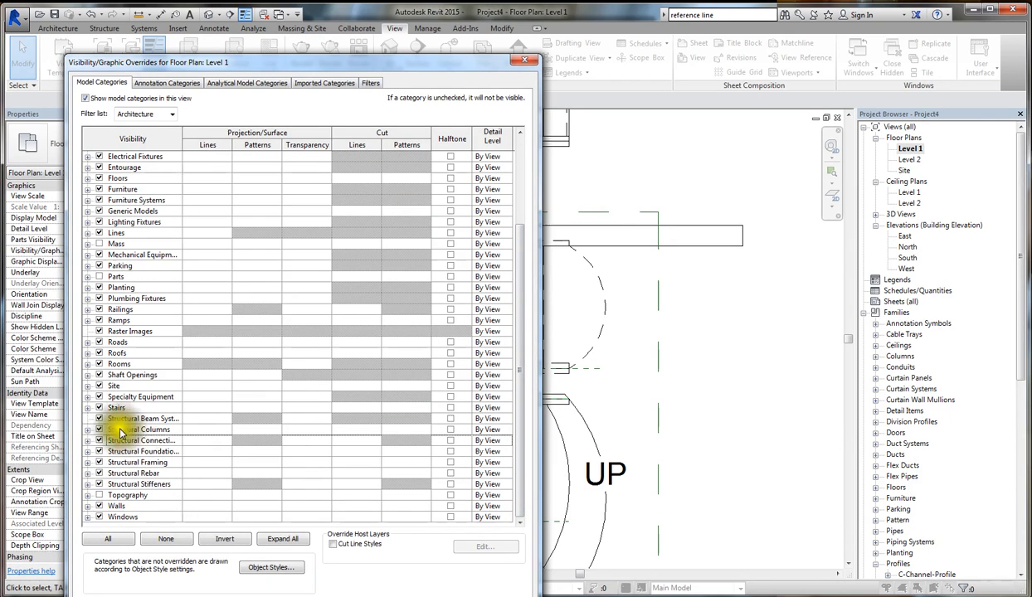
pyautogui.click(88, 408)
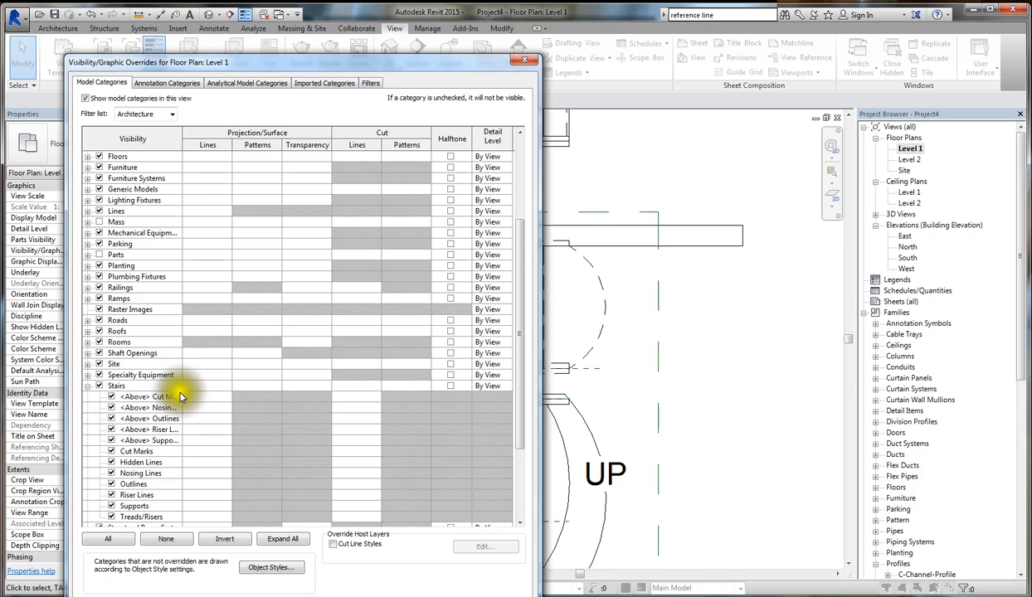
pyautogui.moveTo(183, 139); pyautogui.dragTo(226, 140)
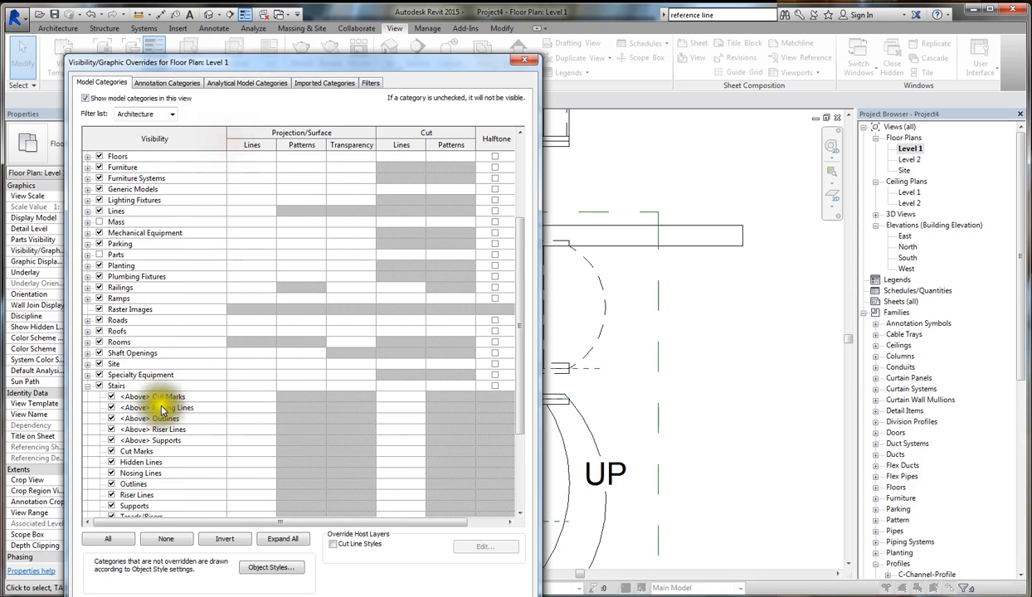
pyautogui.scroll(-3, 156, 510)
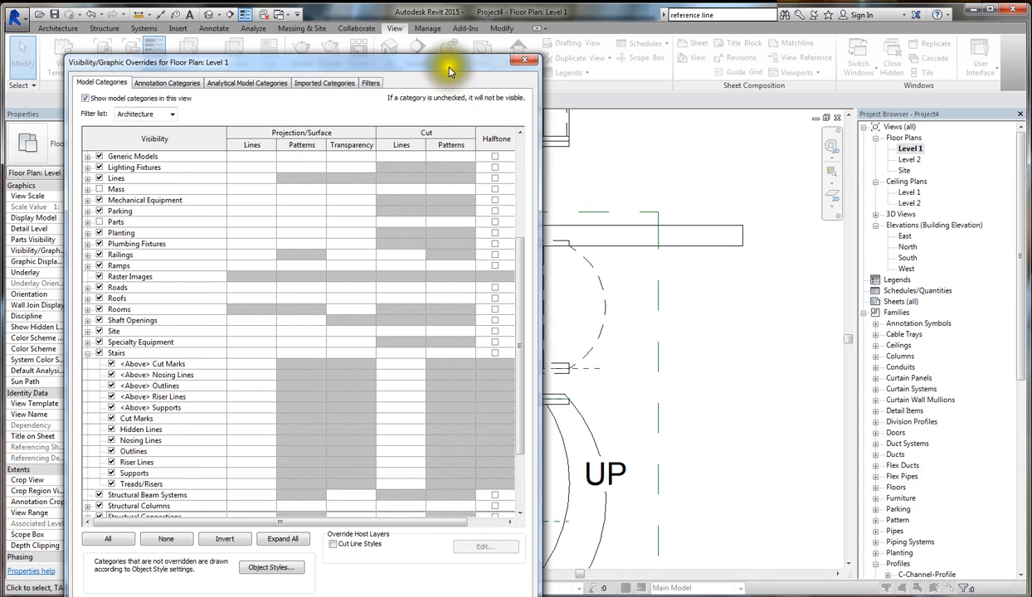
# - Hide the Stairs subcategories <Above> Cut Marks, Nosing Lines, Outlines, Riser Lines and Supports in the Level 1 plan and apply the overrides
pyautogui.moveTo(445, 63); pyautogui.dragTo(563, 543)
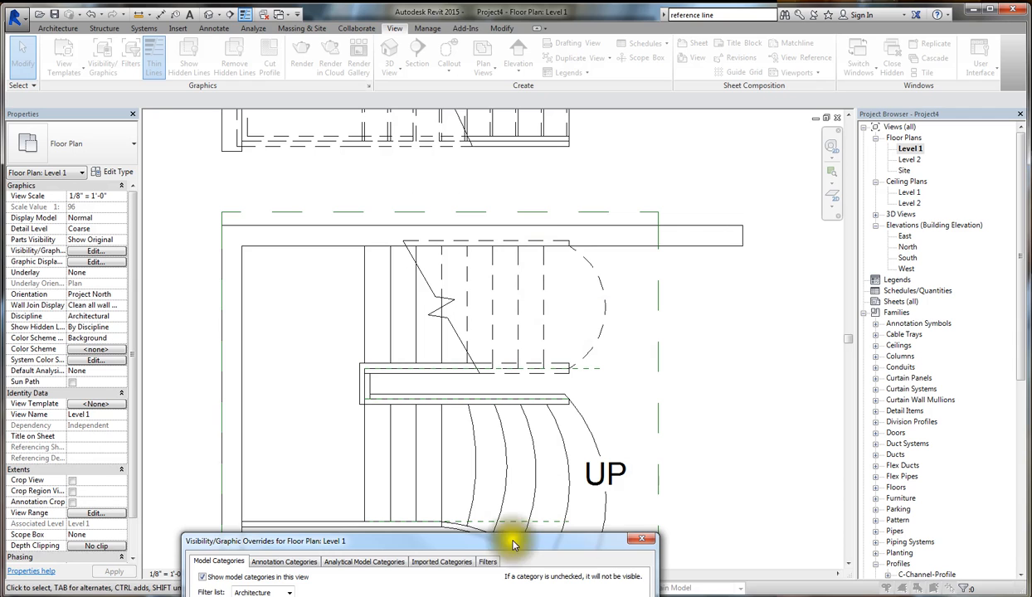
pyautogui.moveTo(498, 541); pyautogui.dragTo(465, 121)
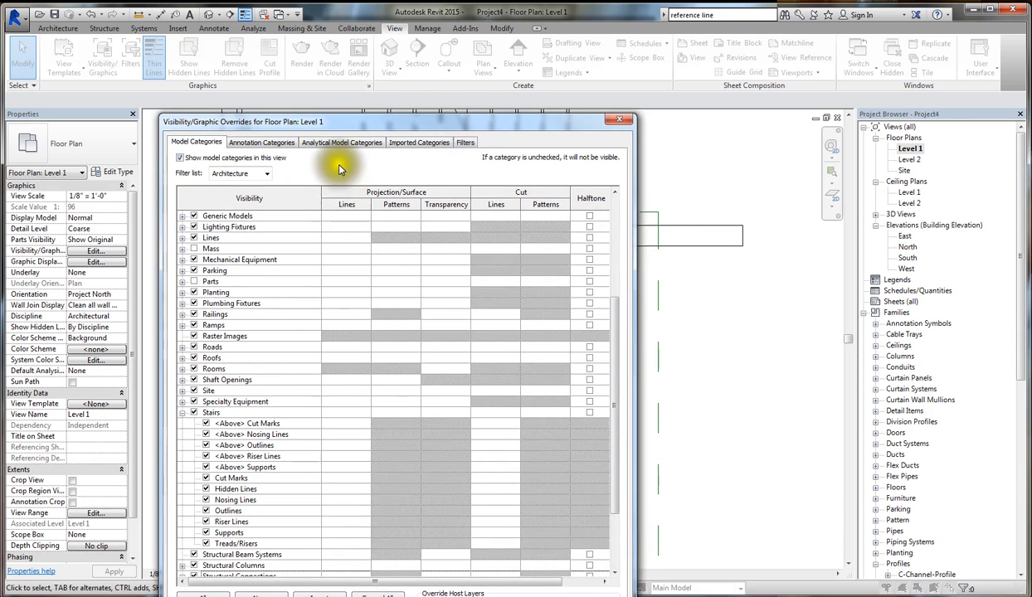
pyautogui.moveTo(350, 121); pyautogui.dragTo(338, 65)
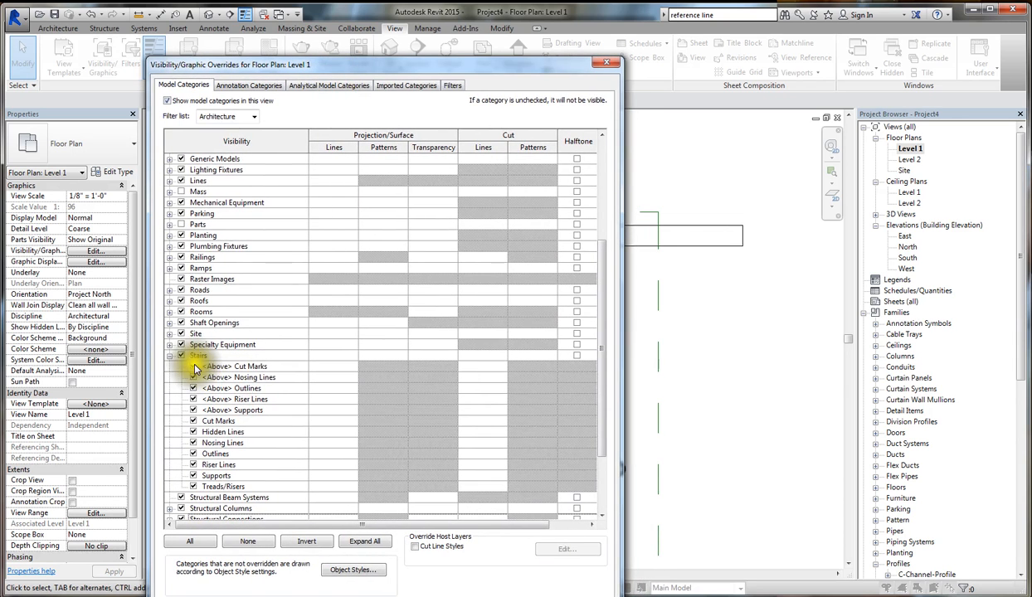
pyautogui.click(193, 366)
pyautogui.click(193, 377)
pyautogui.click(194, 387)
pyautogui.click(194, 399)
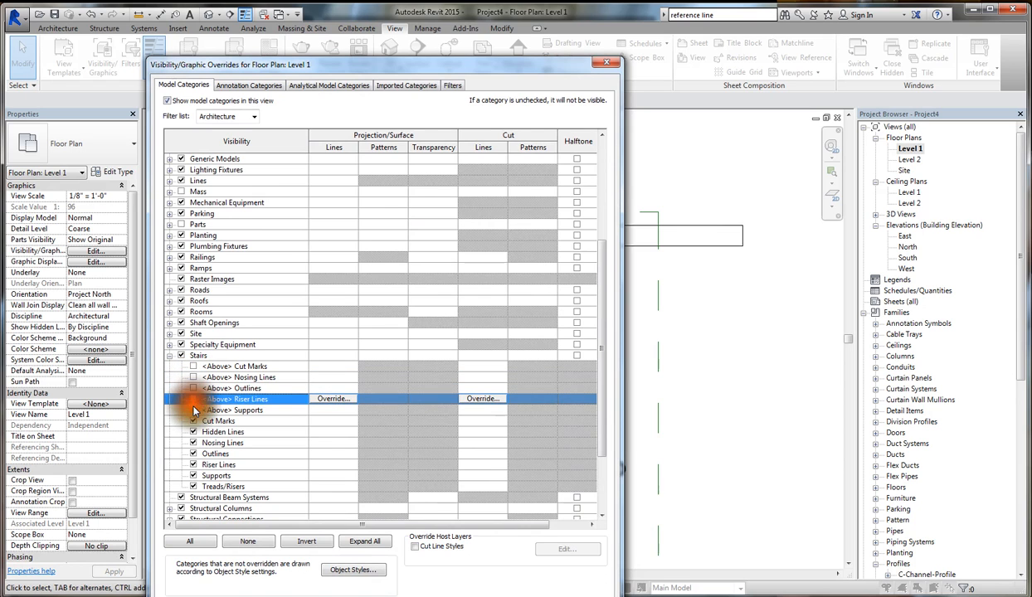
pyautogui.click(194, 409)
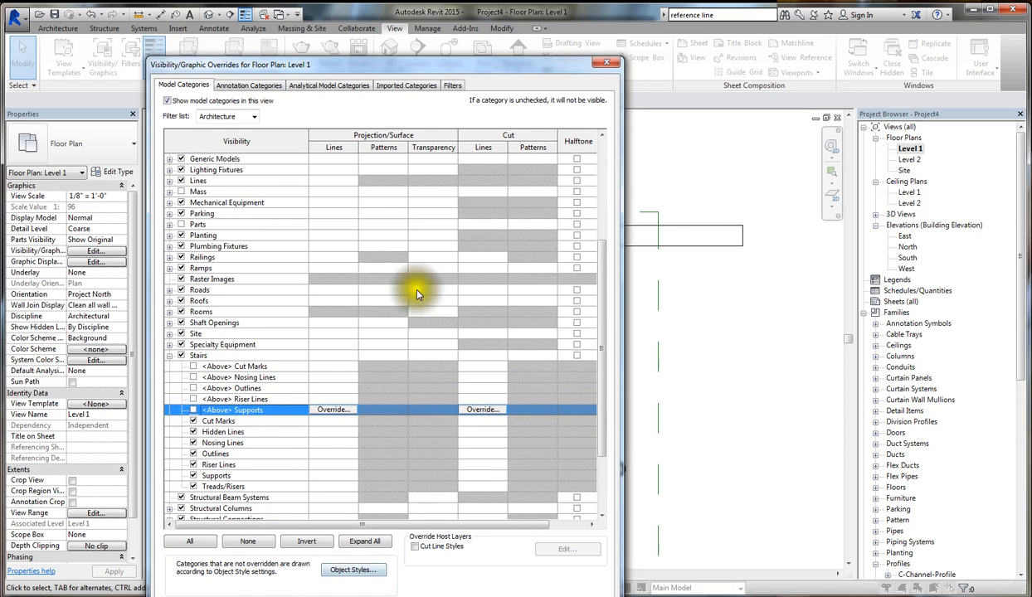
pyautogui.moveTo(371, 70); pyautogui.dragTo(229, 17)
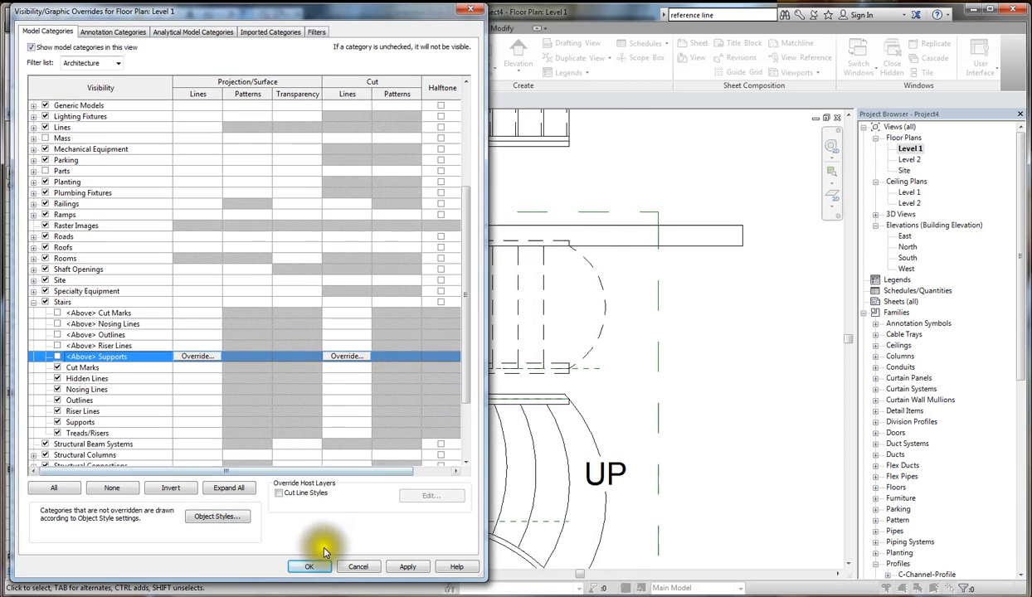
pyautogui.click(312, 567)
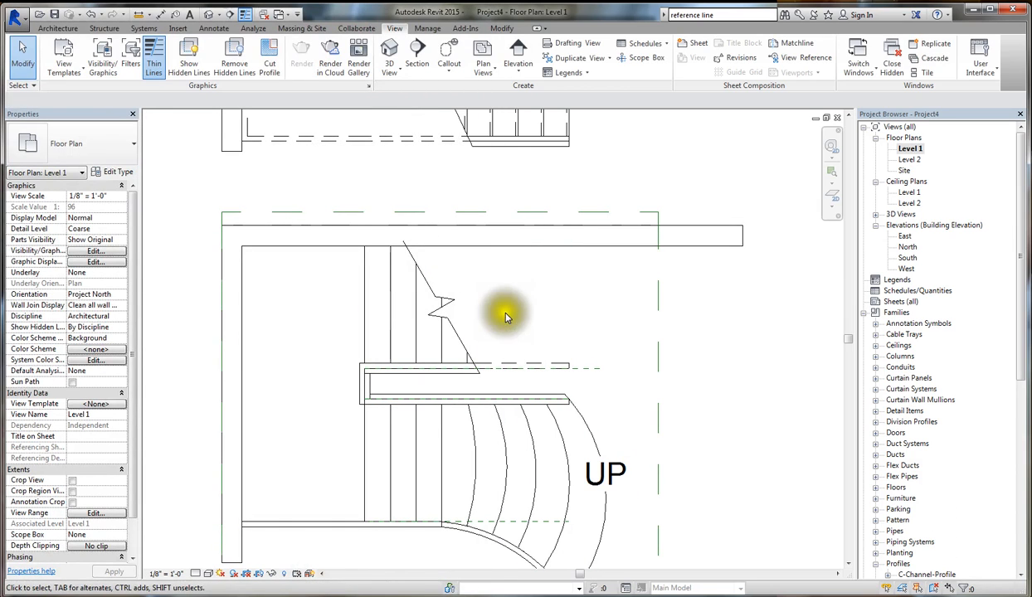
# - Hide the three <Above> subcategories of Railings in the Level 1 plan's visibility/graphic overrides and apply the change
pyautogui.click(563, 371)
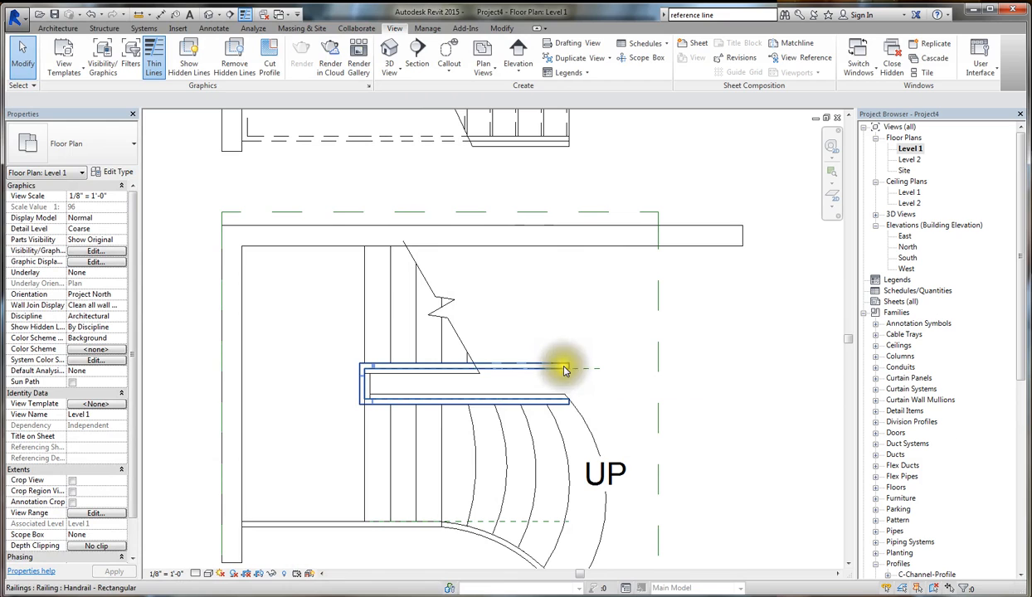
pyautogui.click(95, 253)
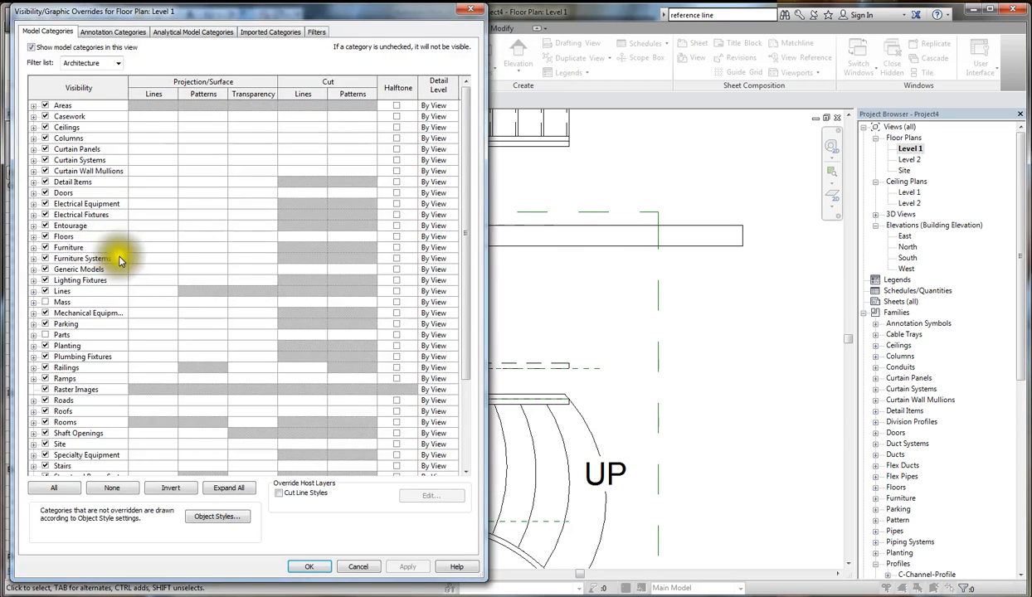
pyautogui.click(34, 369)
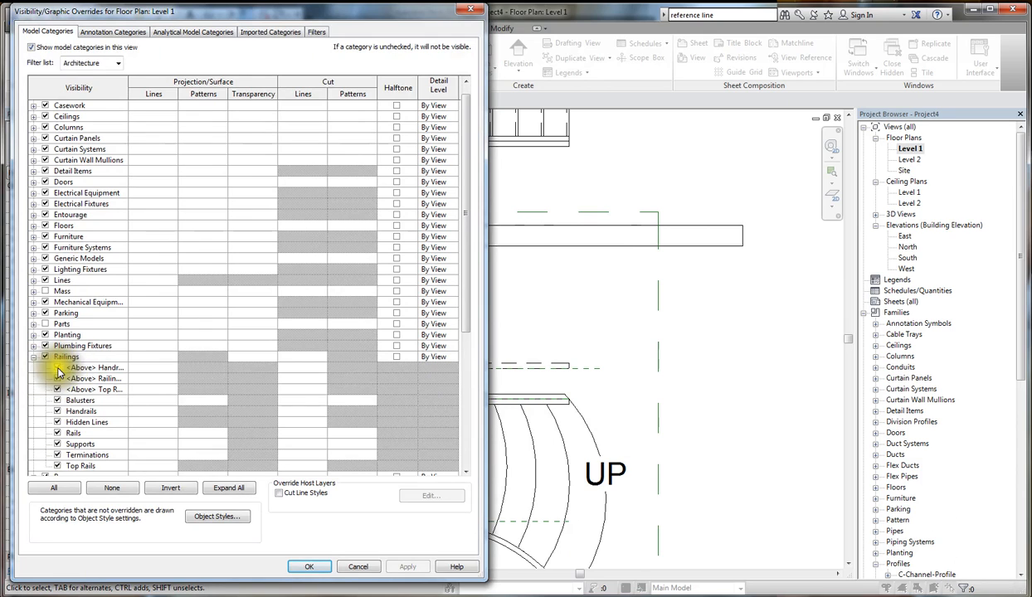
pyautogui.click(57, 368)
pyautogui.click(57, 378)
pyautogui.click(57, 389)
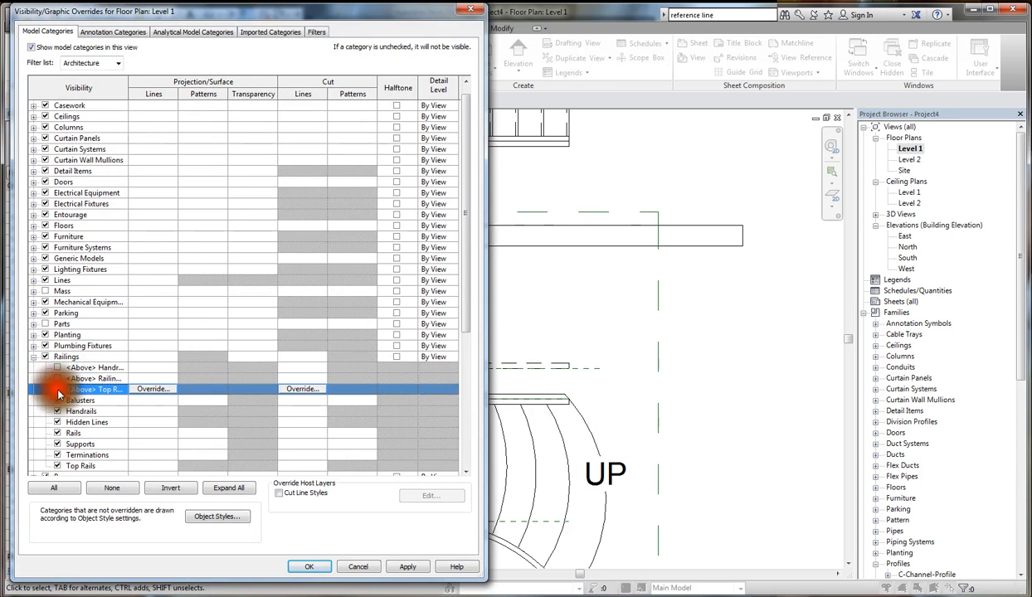
pyautogui.click(306, 566)
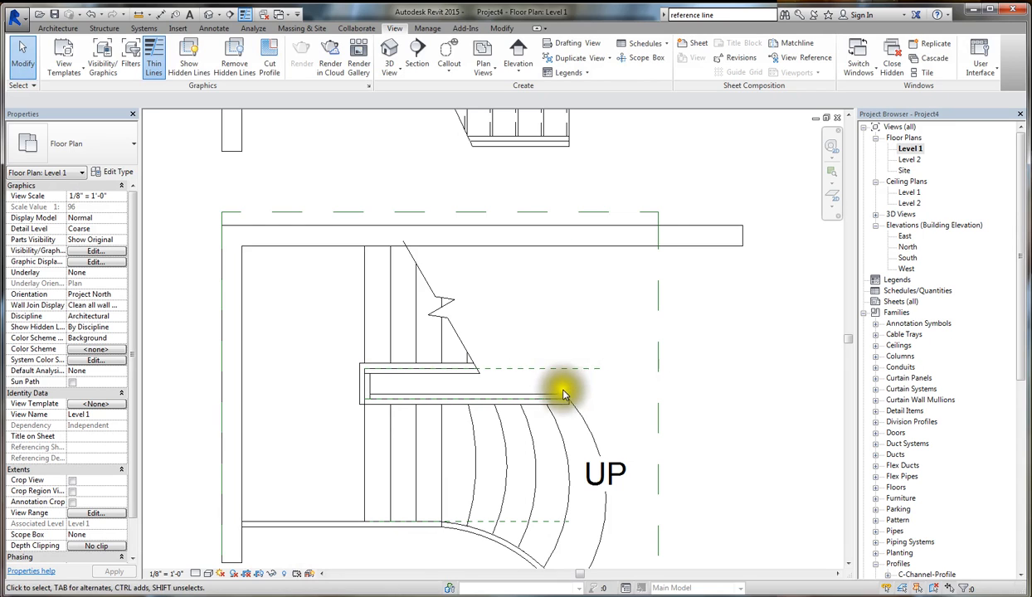
pyautogui.scroll(-2, 573, 373)
pyautogui.scroll(3, 659, 341)
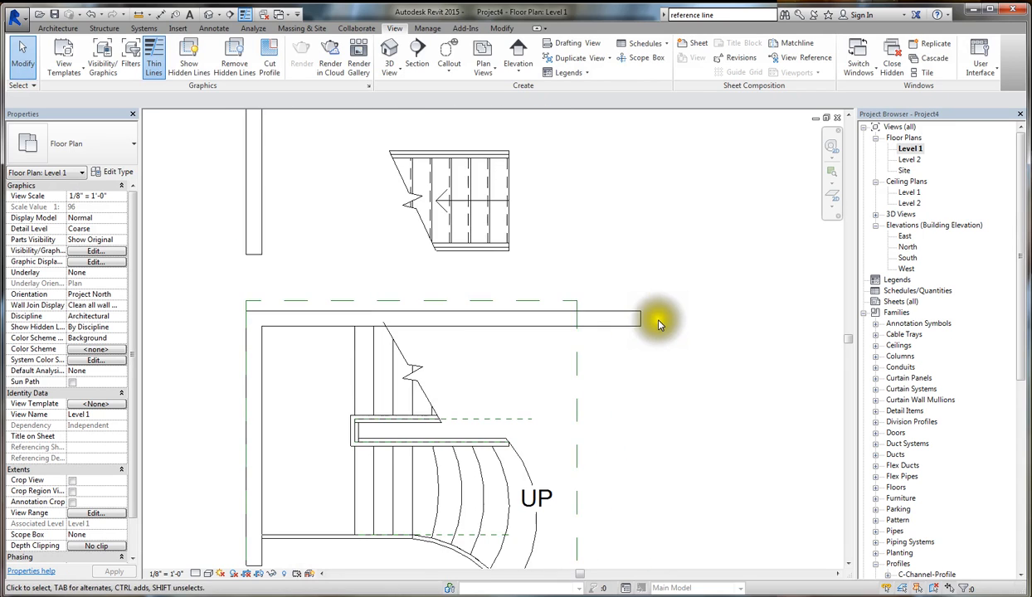
pyautogui.scroll(-2, 639, 332)
pyautogui.scroll(-2, 616, 467)
pyautogui.scroll(1, 648, 380)
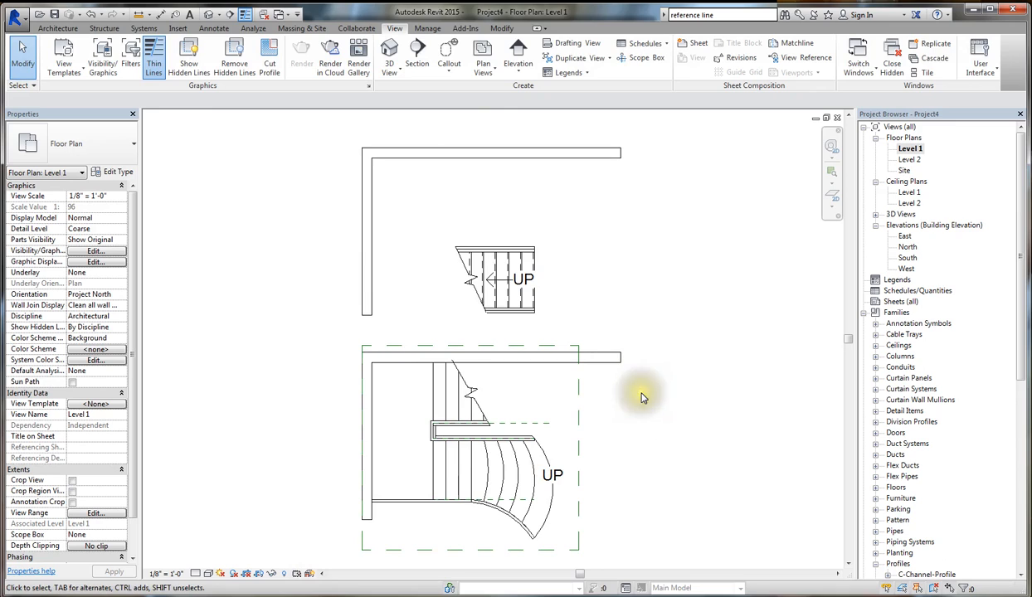